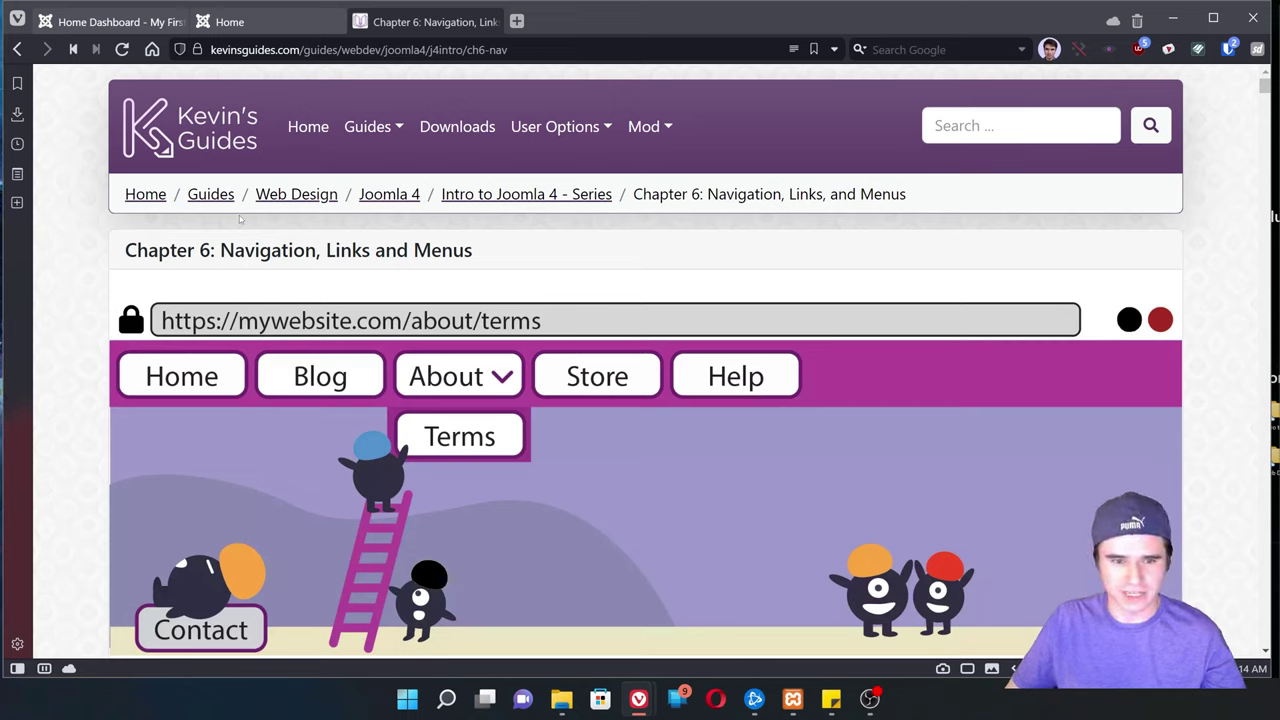
Examine the Chapter 6 guide page's navigation banner, the Guides submenu entries and the structure of the page's web address
scroll(240, 218, down, 2)
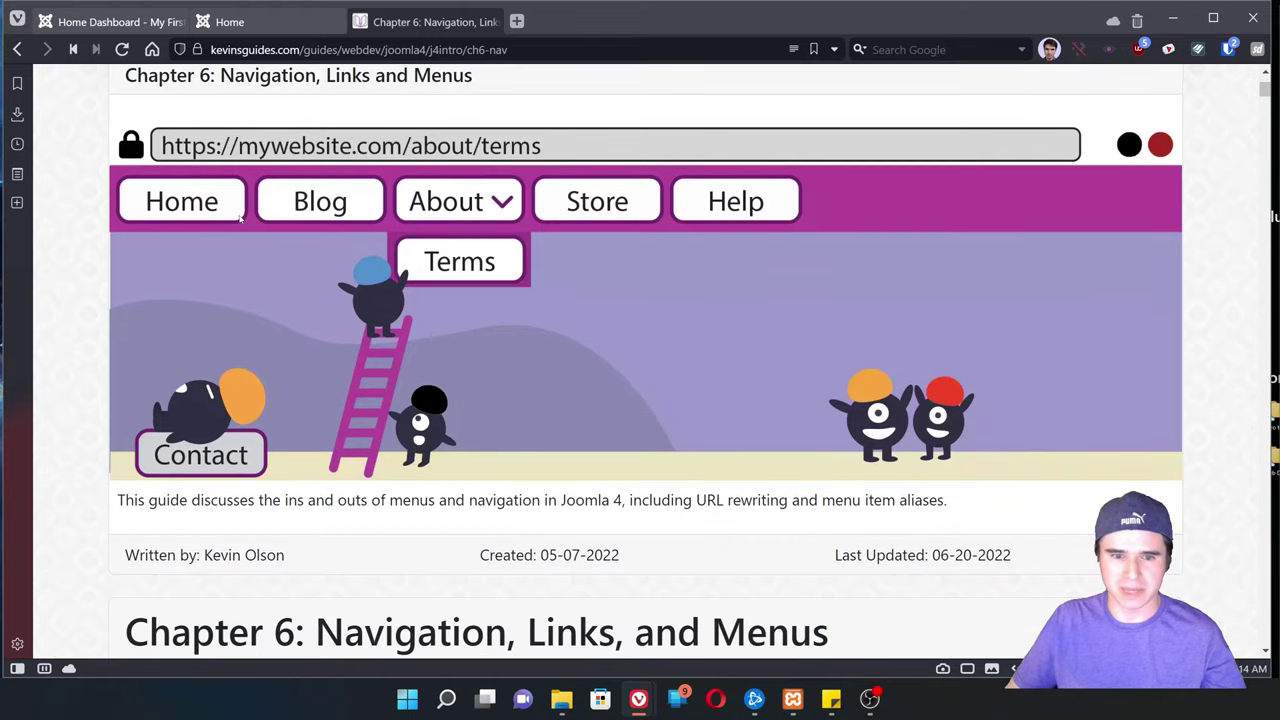
scroll(330, 256, up, 2)
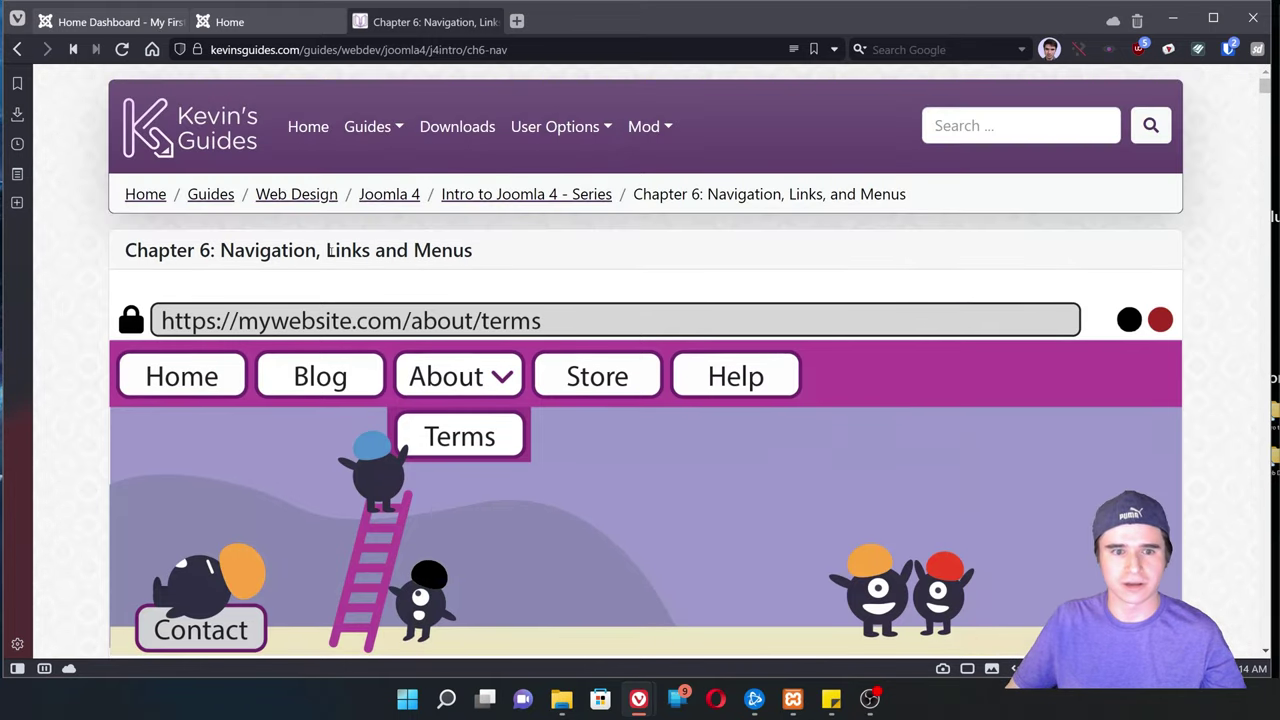
click(370, 126)
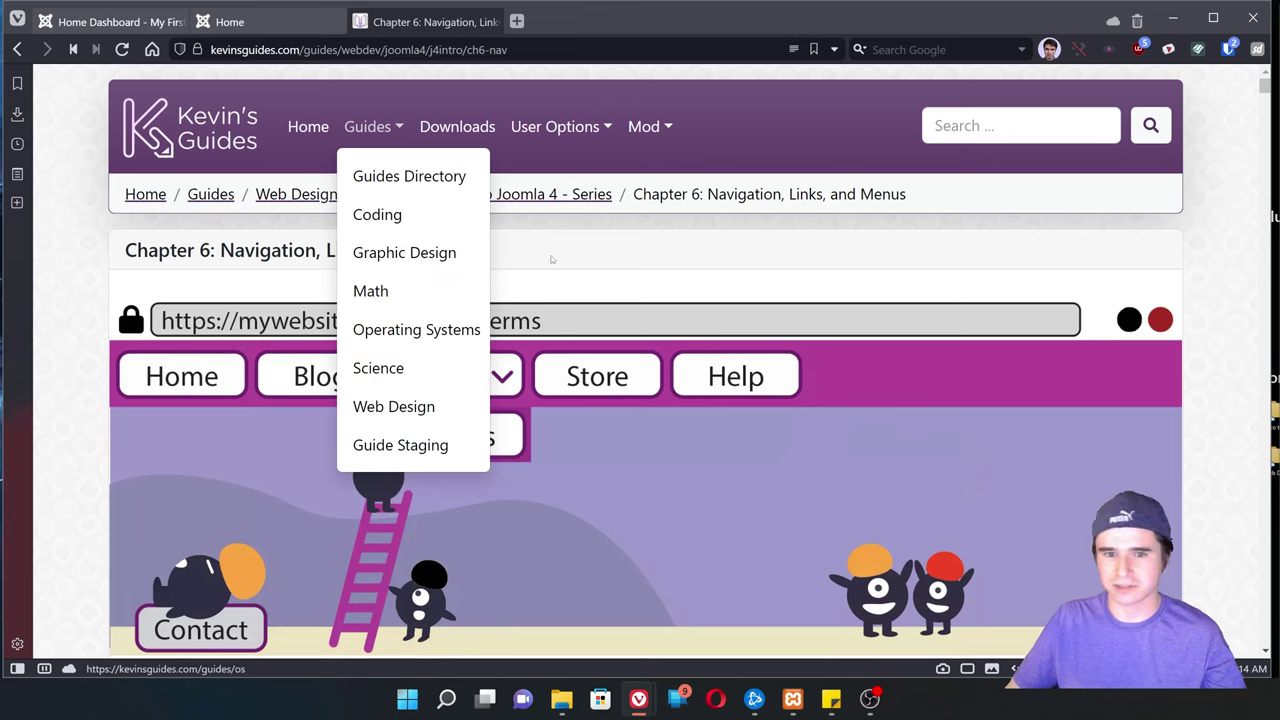
click(387, 115)
click(307, 49)
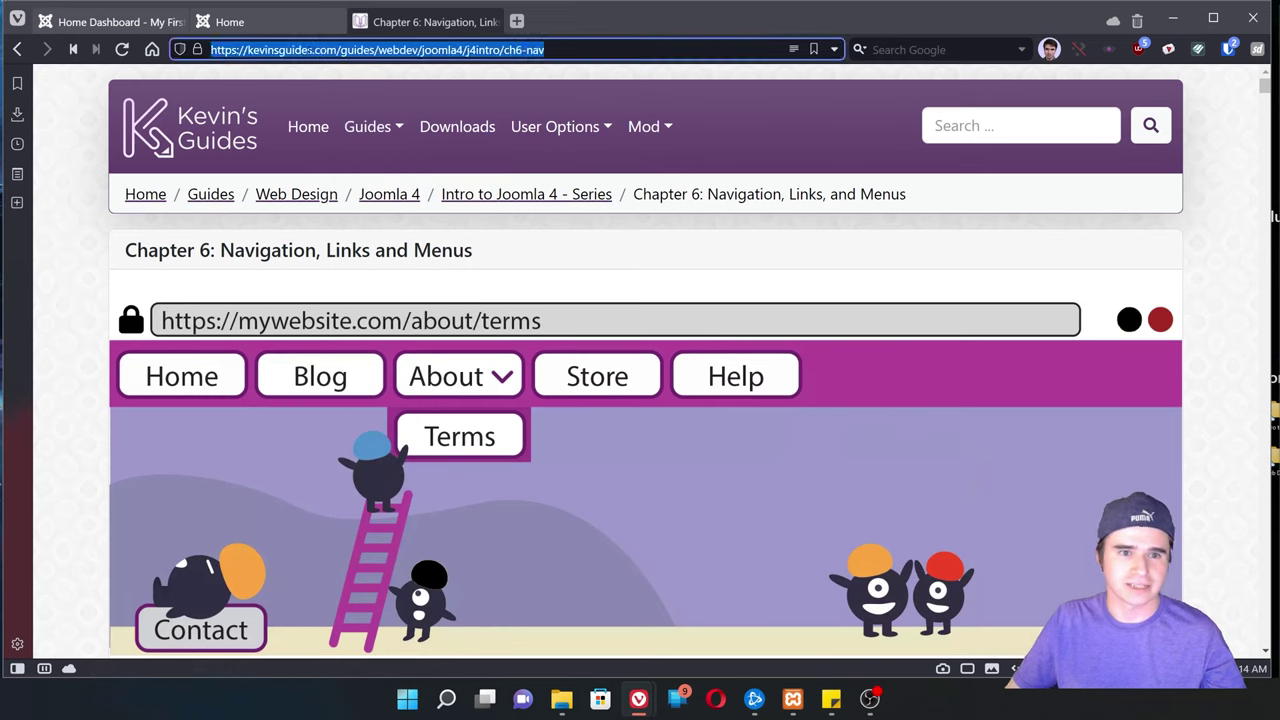
click(307, 49)
drag(341, 49, 294, 49)
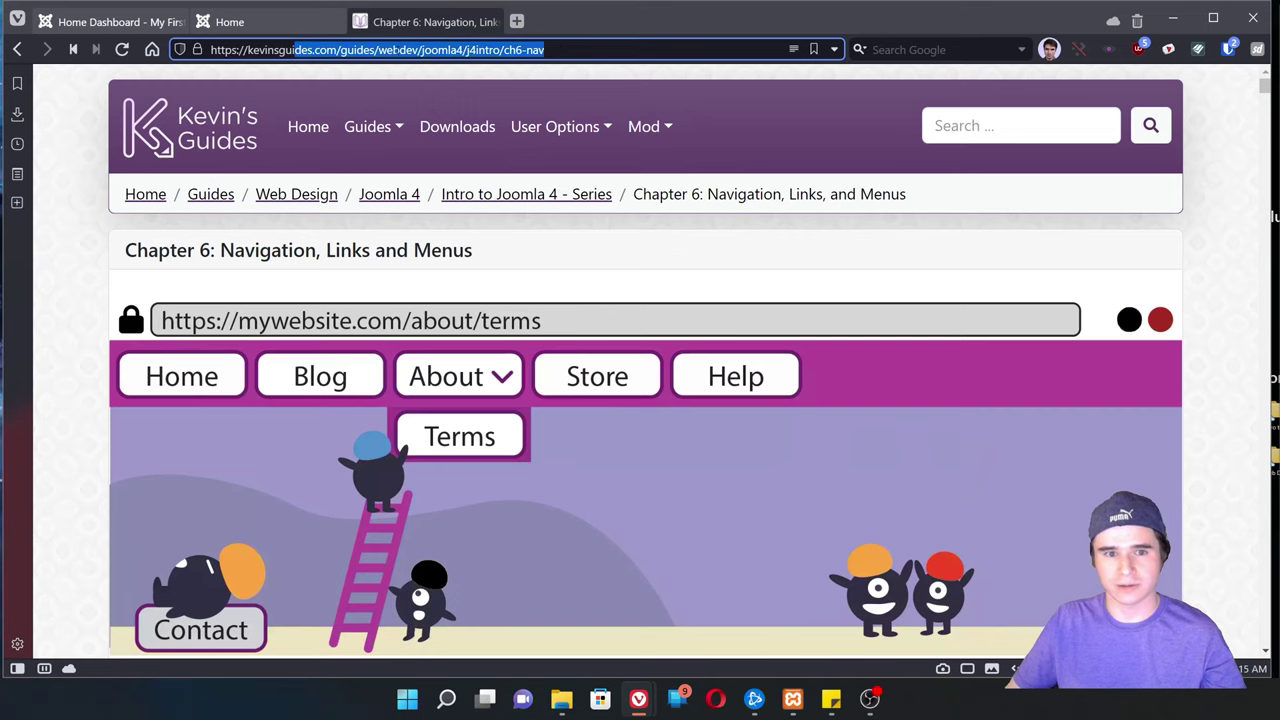
click(88, 132)
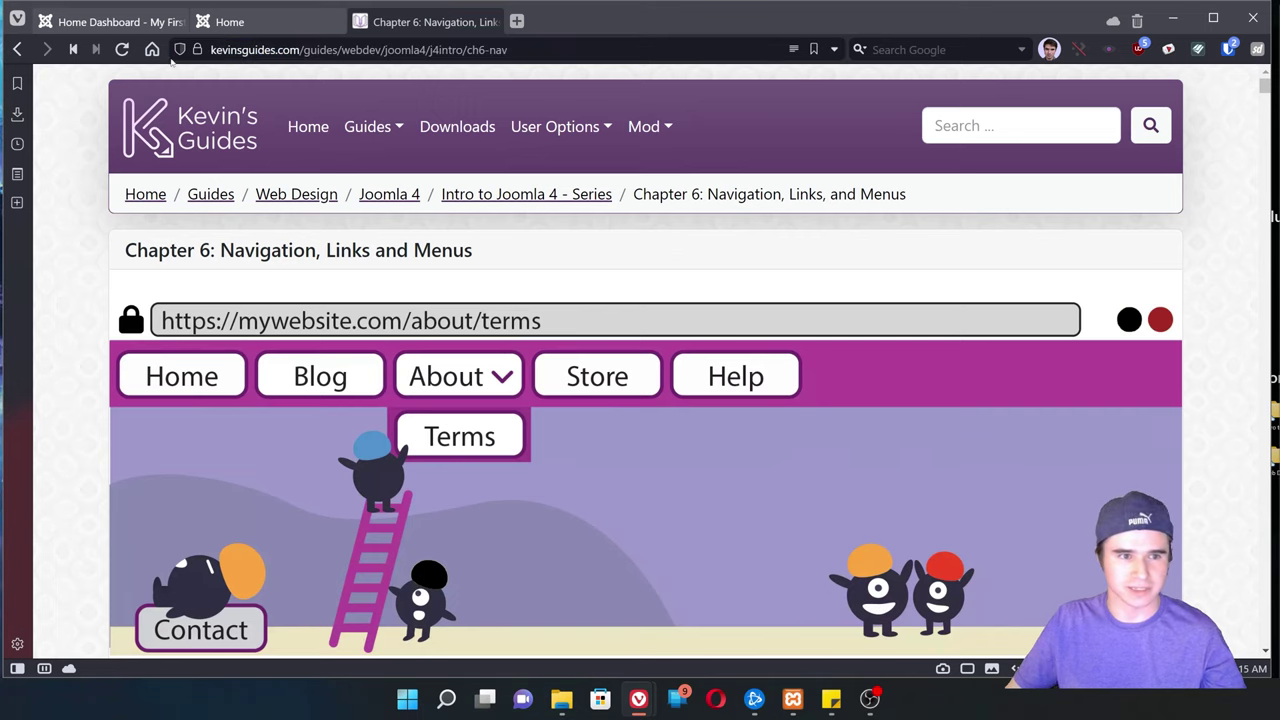
Compare the Joomla administrator dashboard with the site's front end, and examine the index.php part of the home page address
click(122, 22)
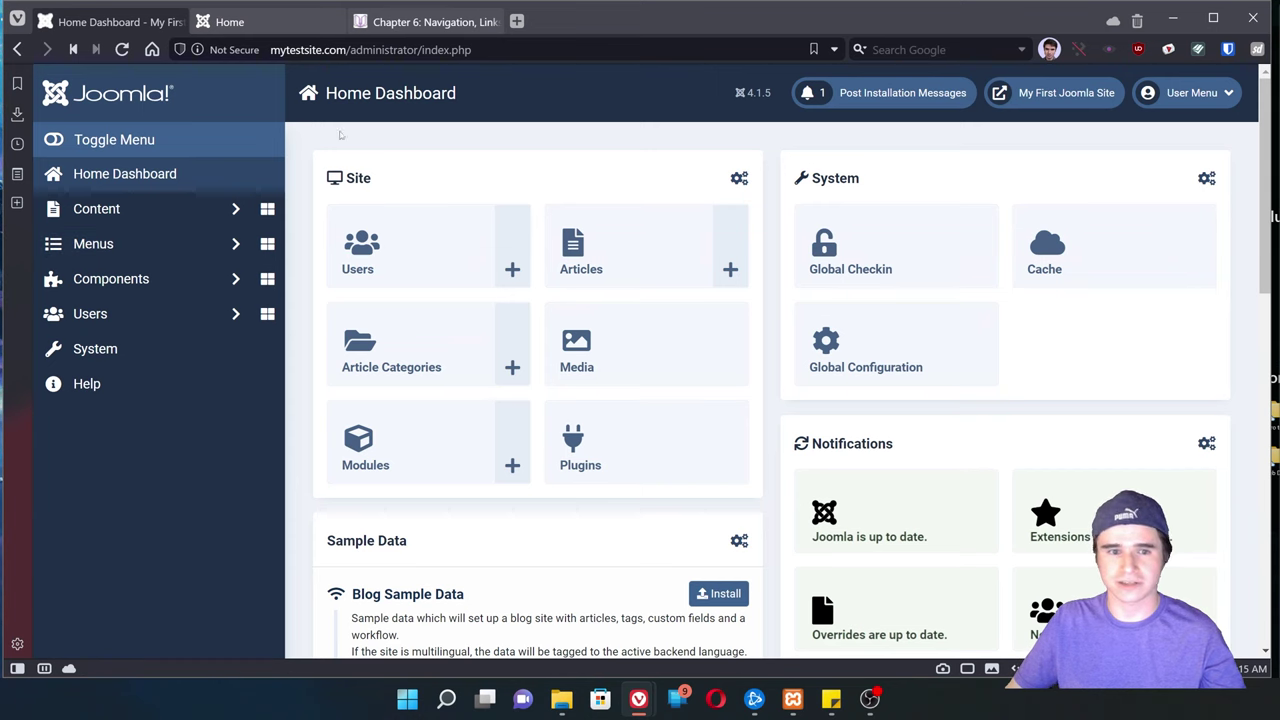
click(230, 22)
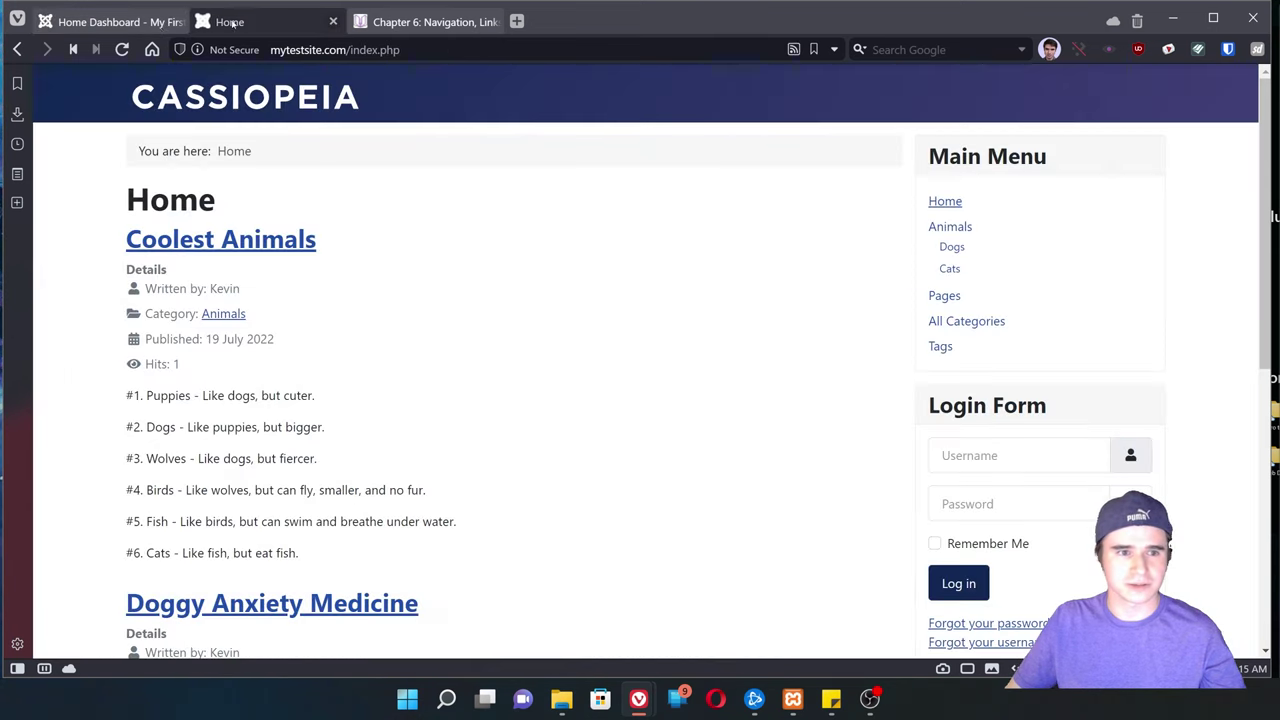
click(147, 28)
mouse_move(216, 26)
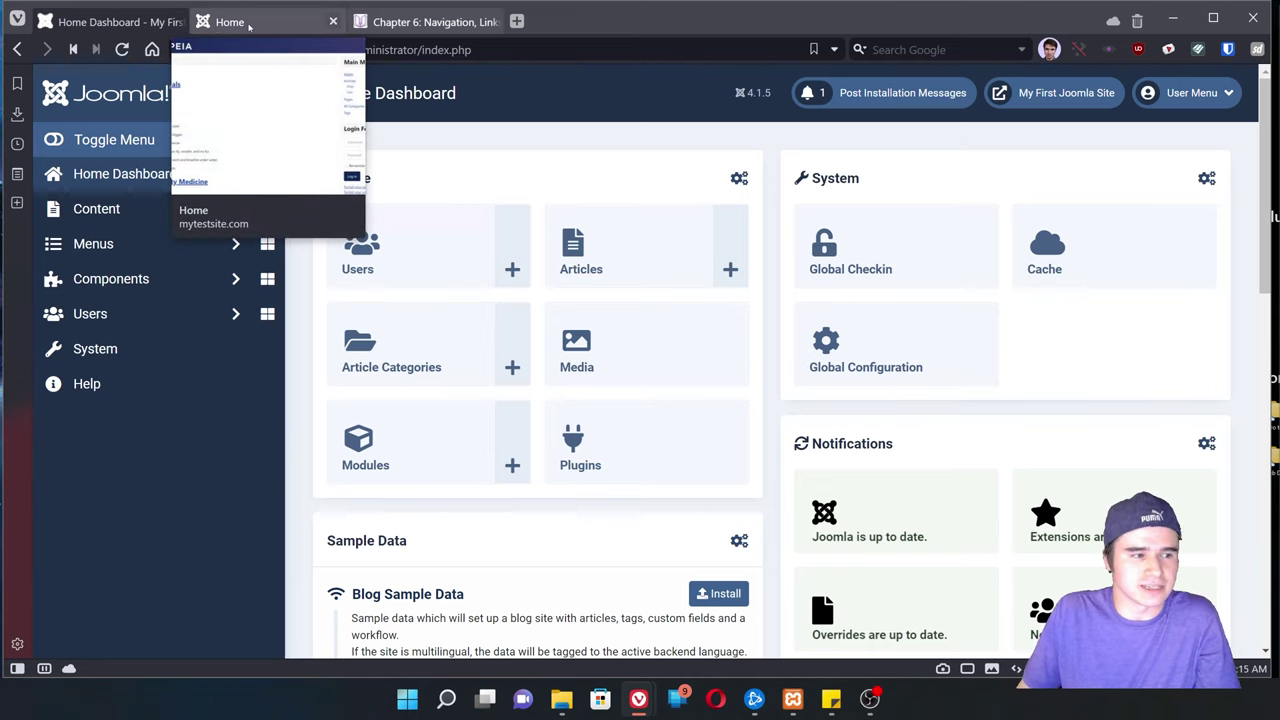
click(249, 26)
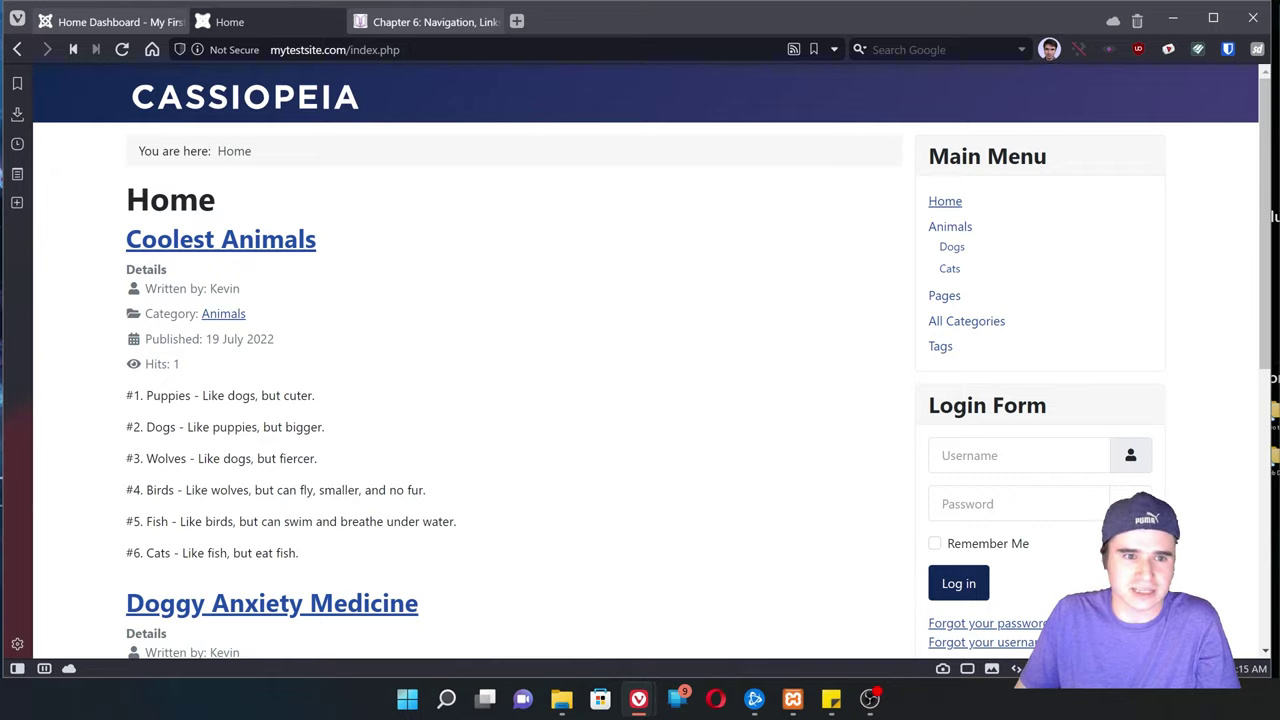
key(ctrl+l)
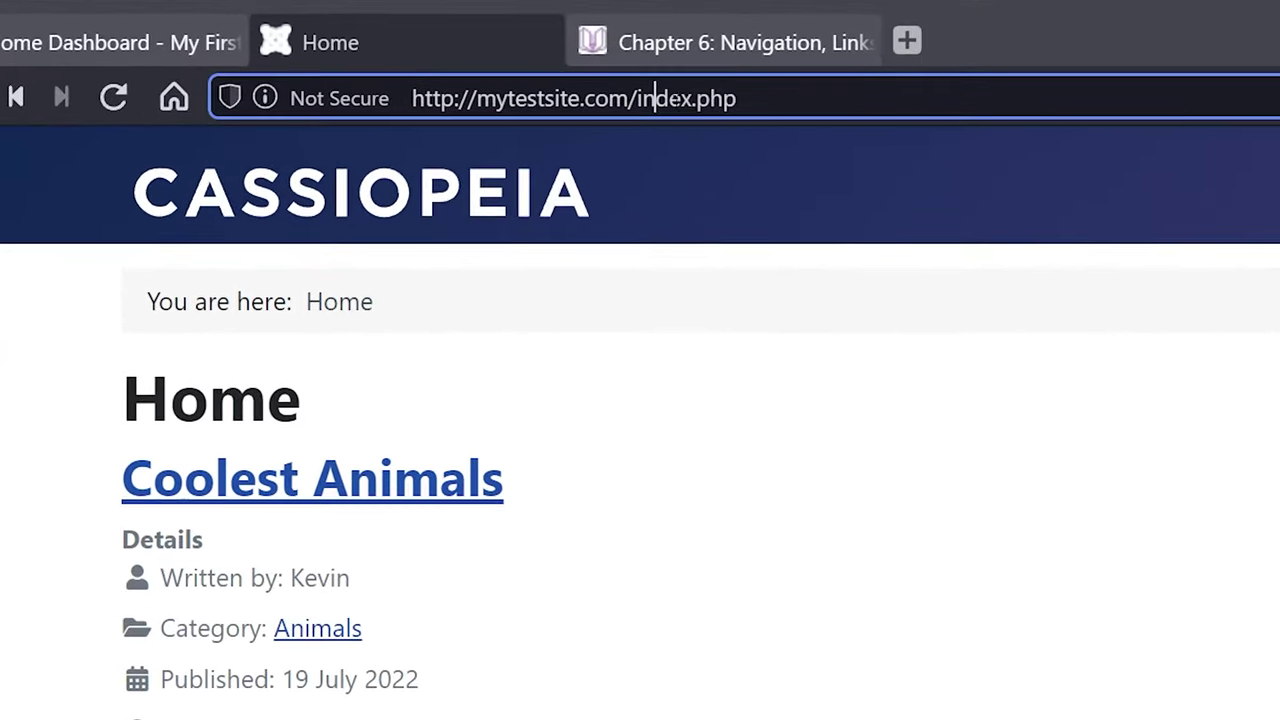
drag(736, 98, 640, 98)
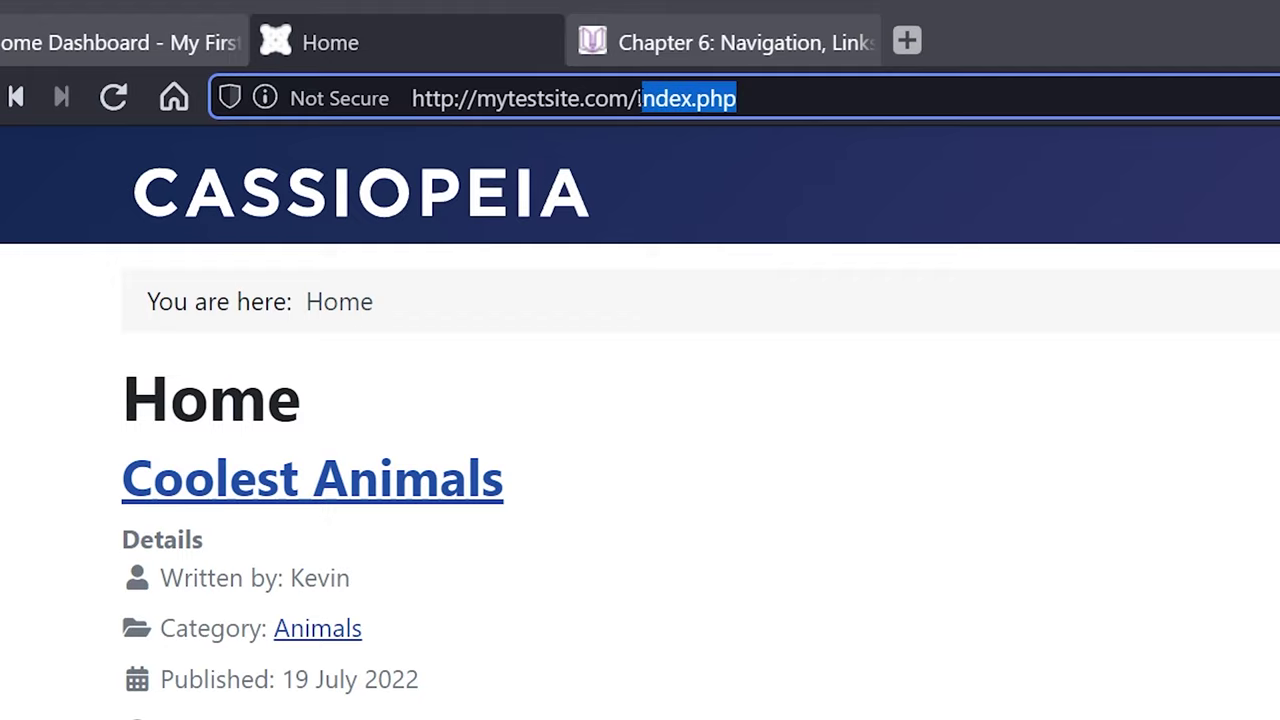
click(740, 98)
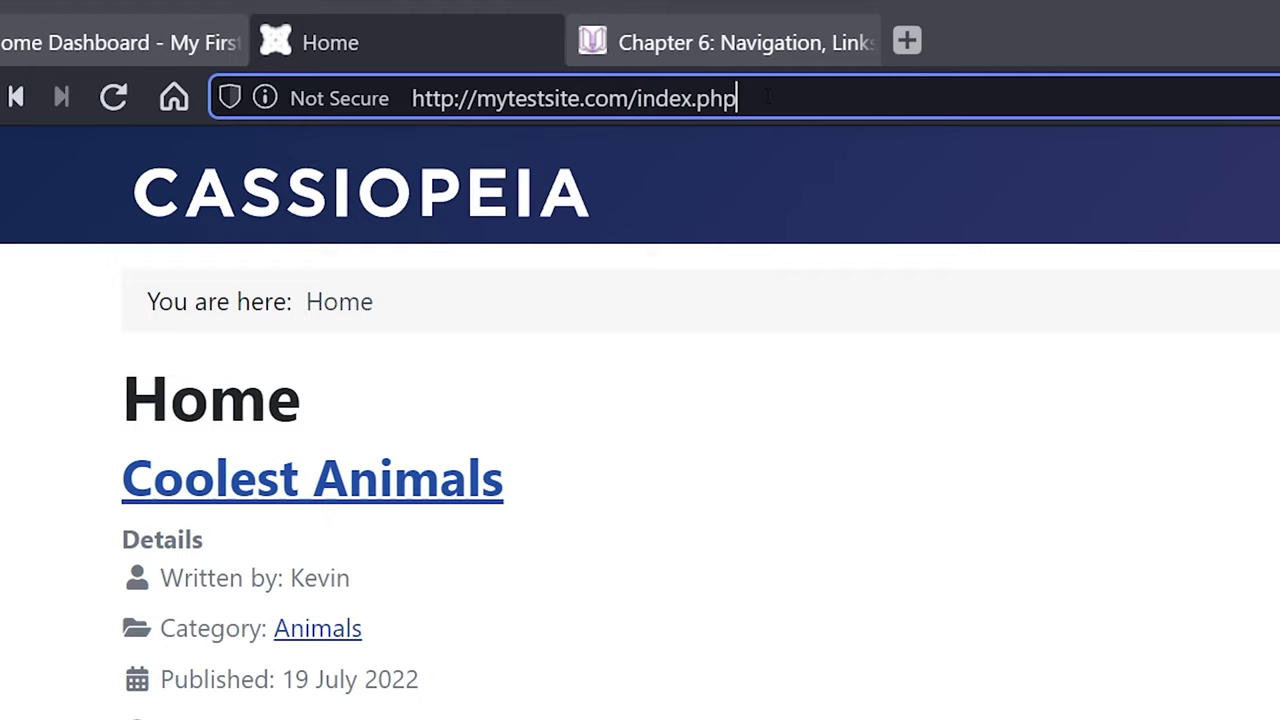
drag(740, 98, 637, 98)
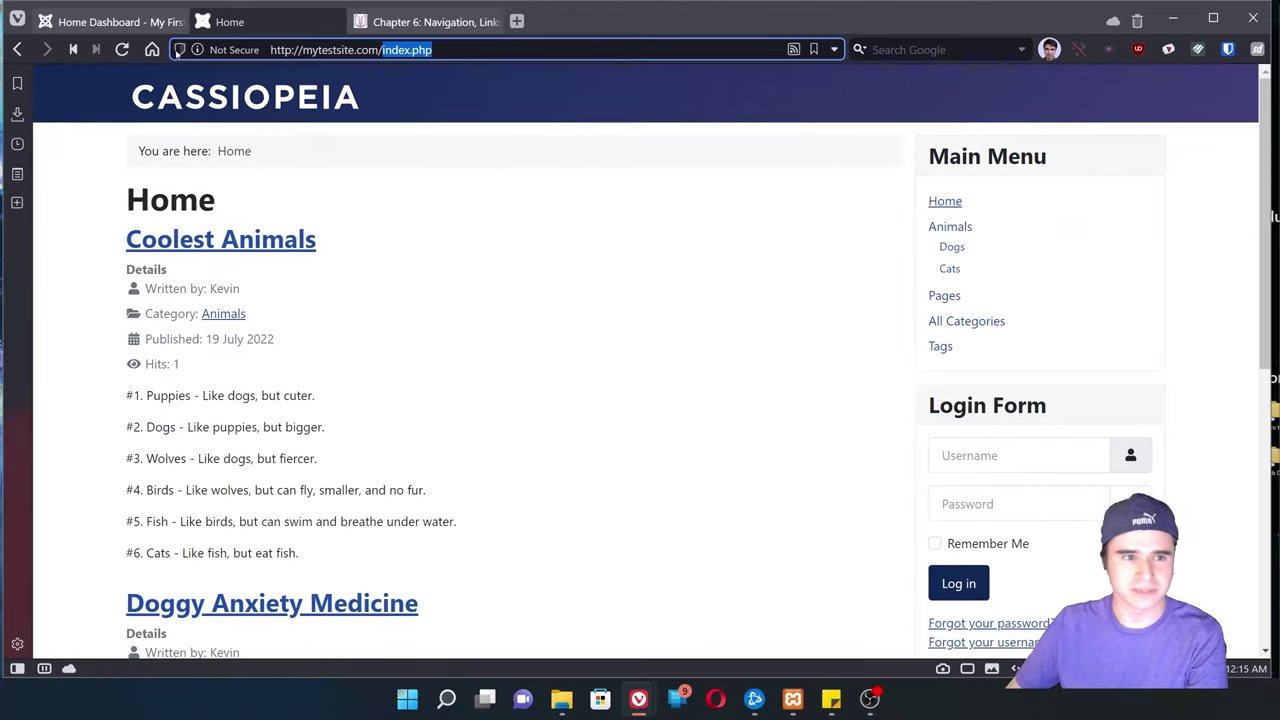
Enable Use URL Rewriting in the SEO settings of Joomla's Global Configuration and save the configuration
click(104, 24)
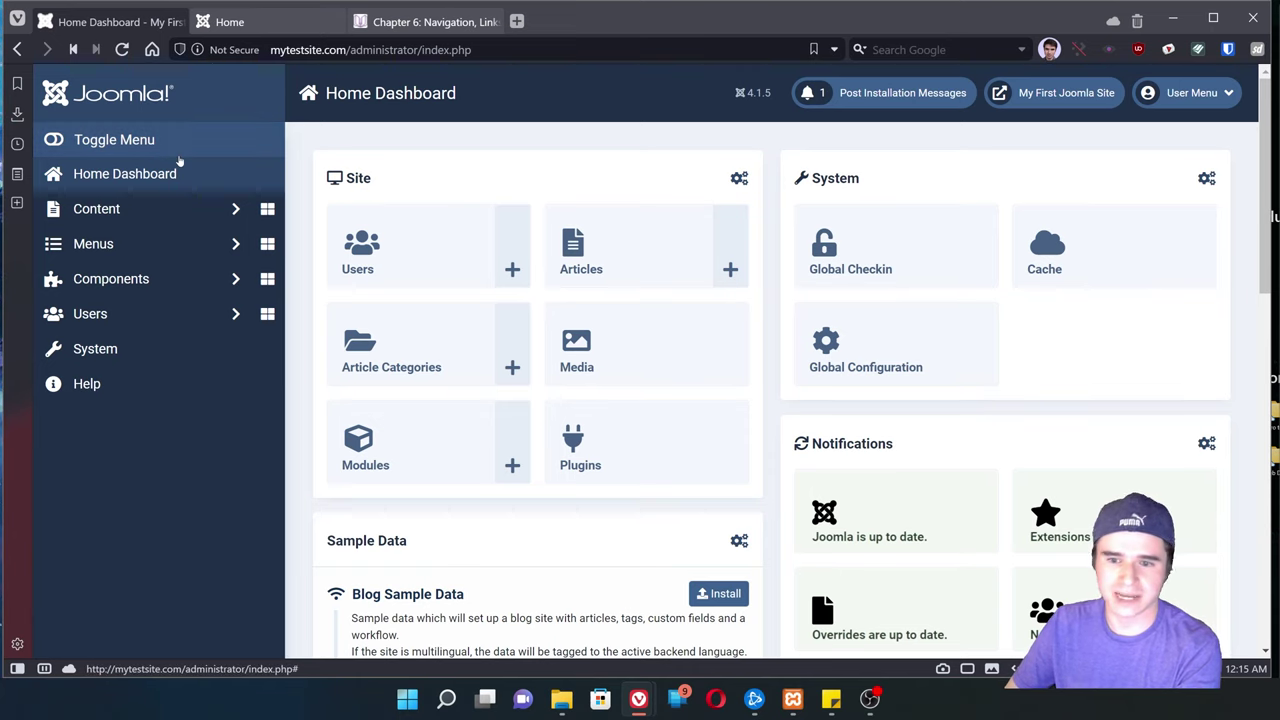
click(838, 347)
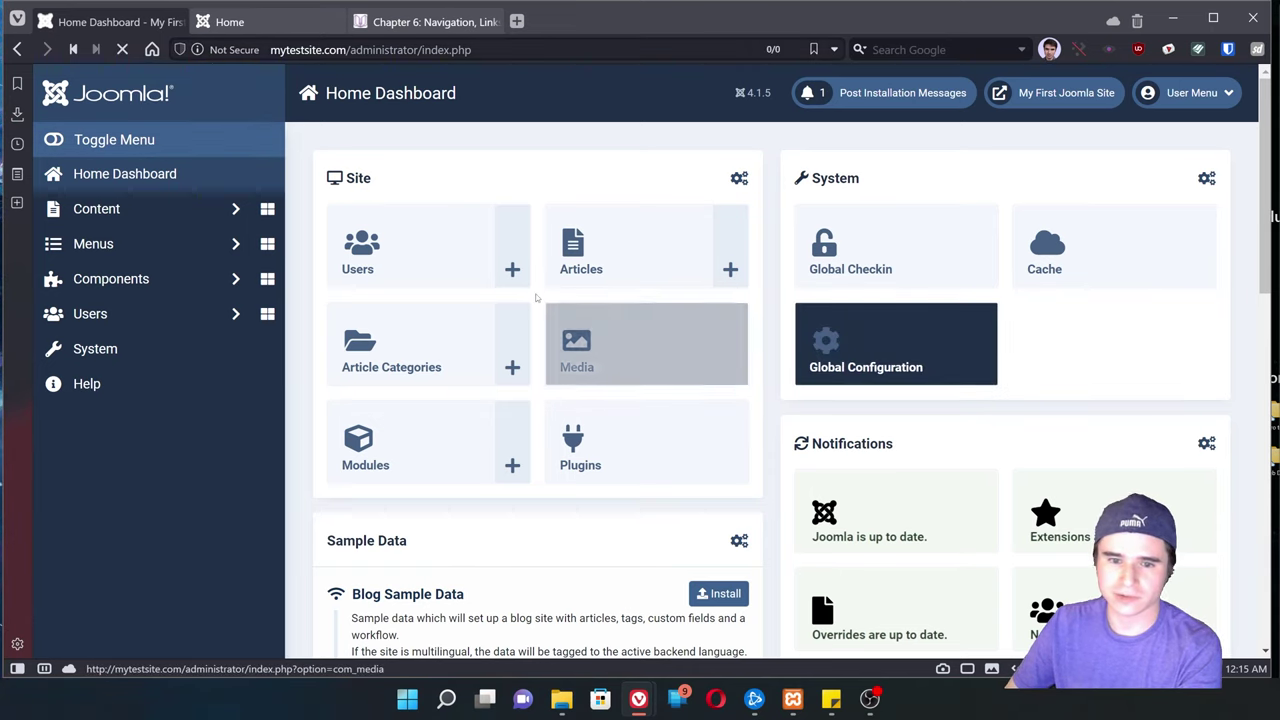
scroll(690, 342, down, 5)
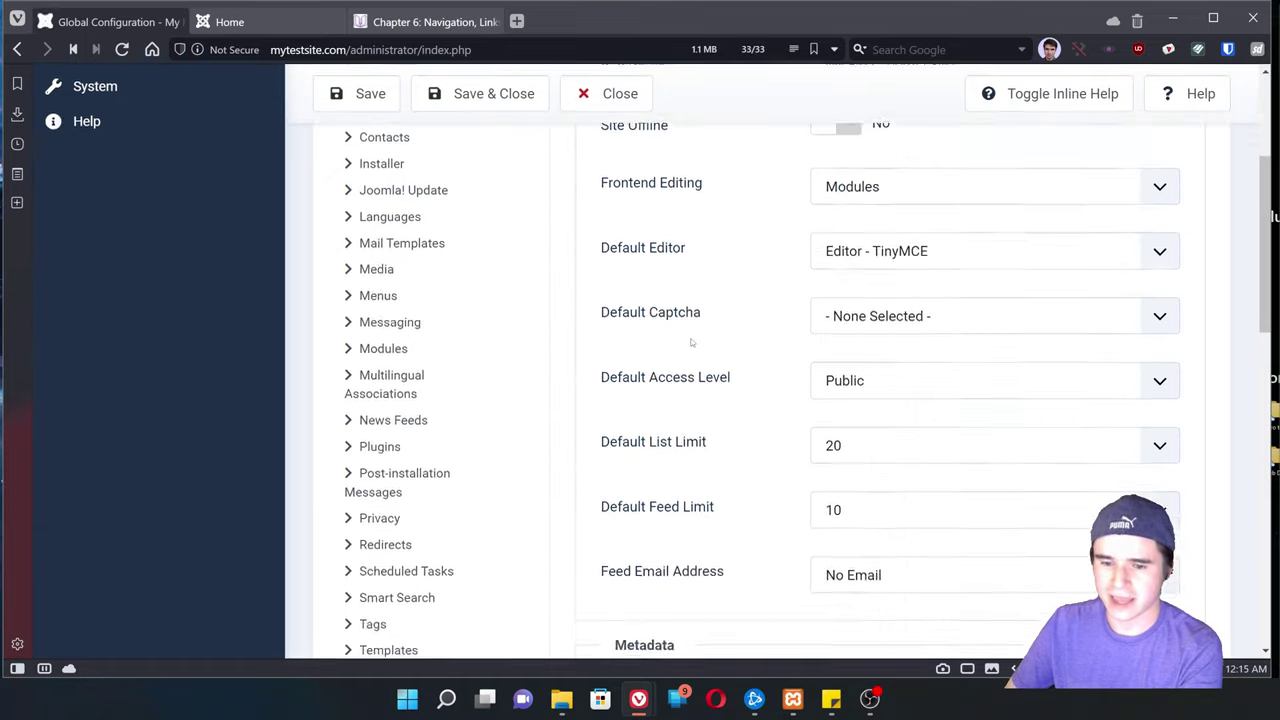
scroll(690, 342, down, 8)
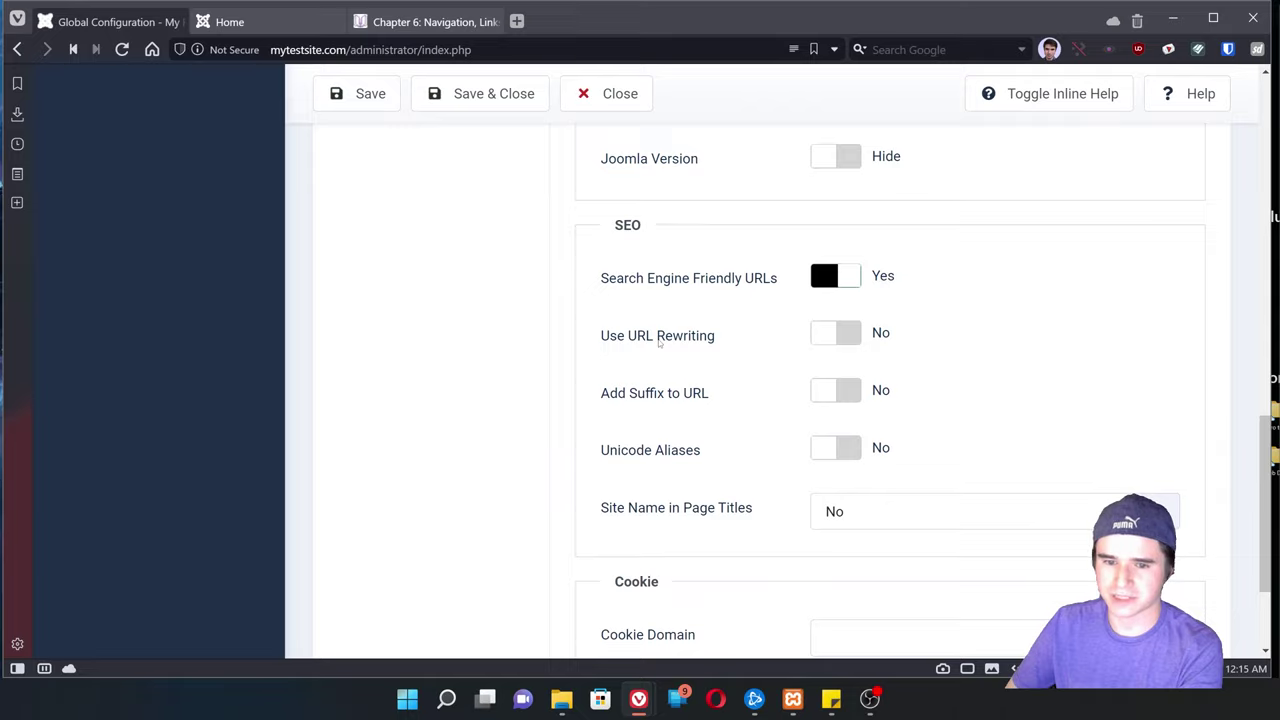
click(843, 333)
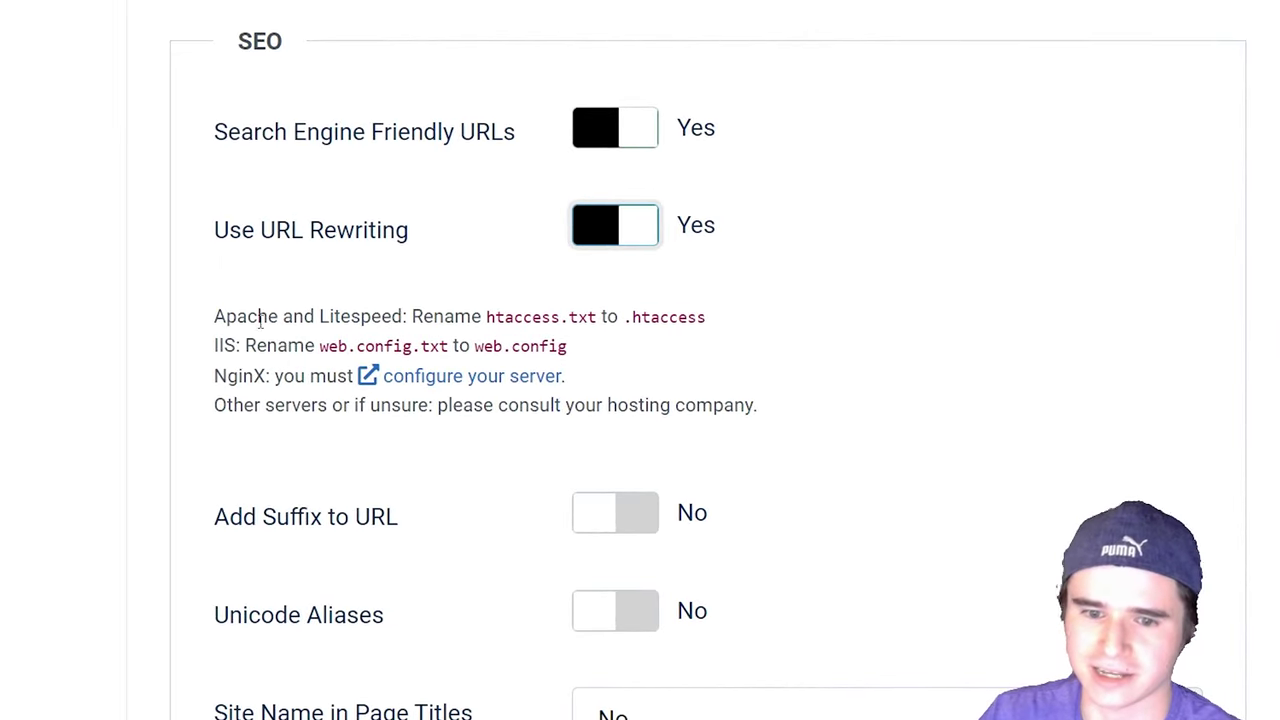
drag(232, 316, 704, 316)
click(483, 316)
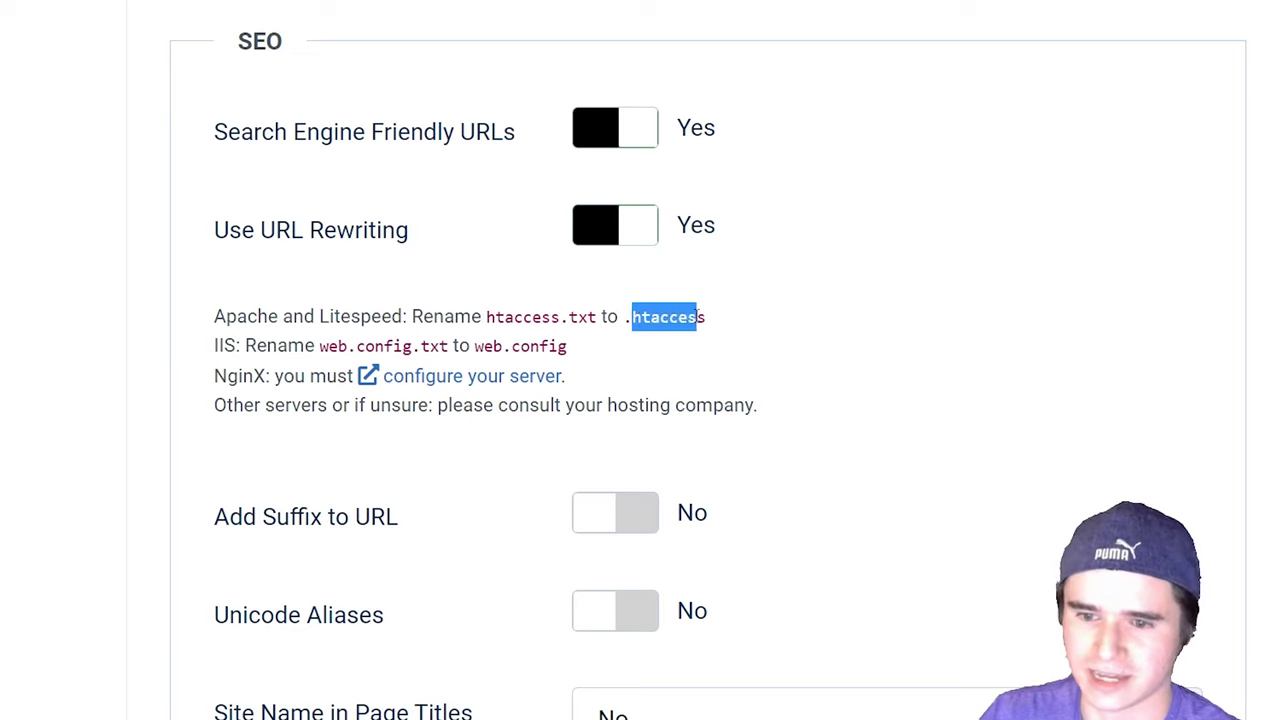
click(671, 316)
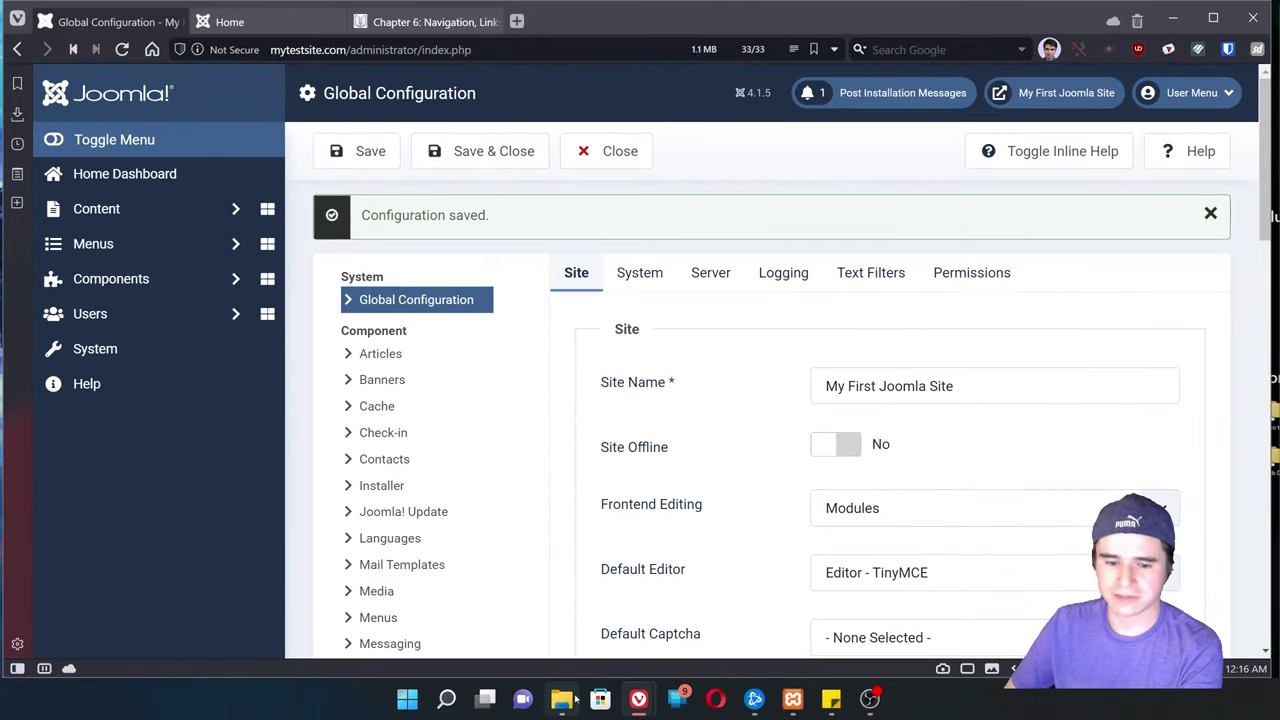
Switch to File Explorer and open the site's root folder itj, inside xampp\htdocs on the Mini SSD (D:) drive
click(562, 698)
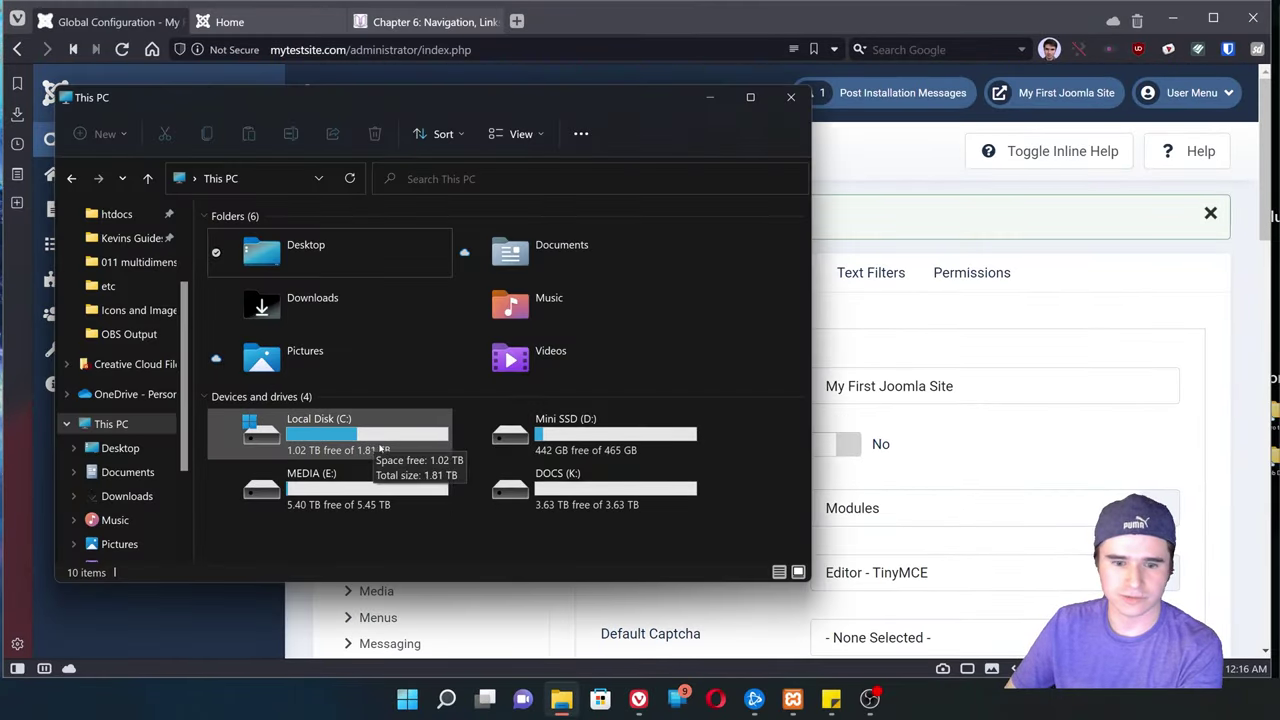
click(513, 455)
double_click(513, 455)
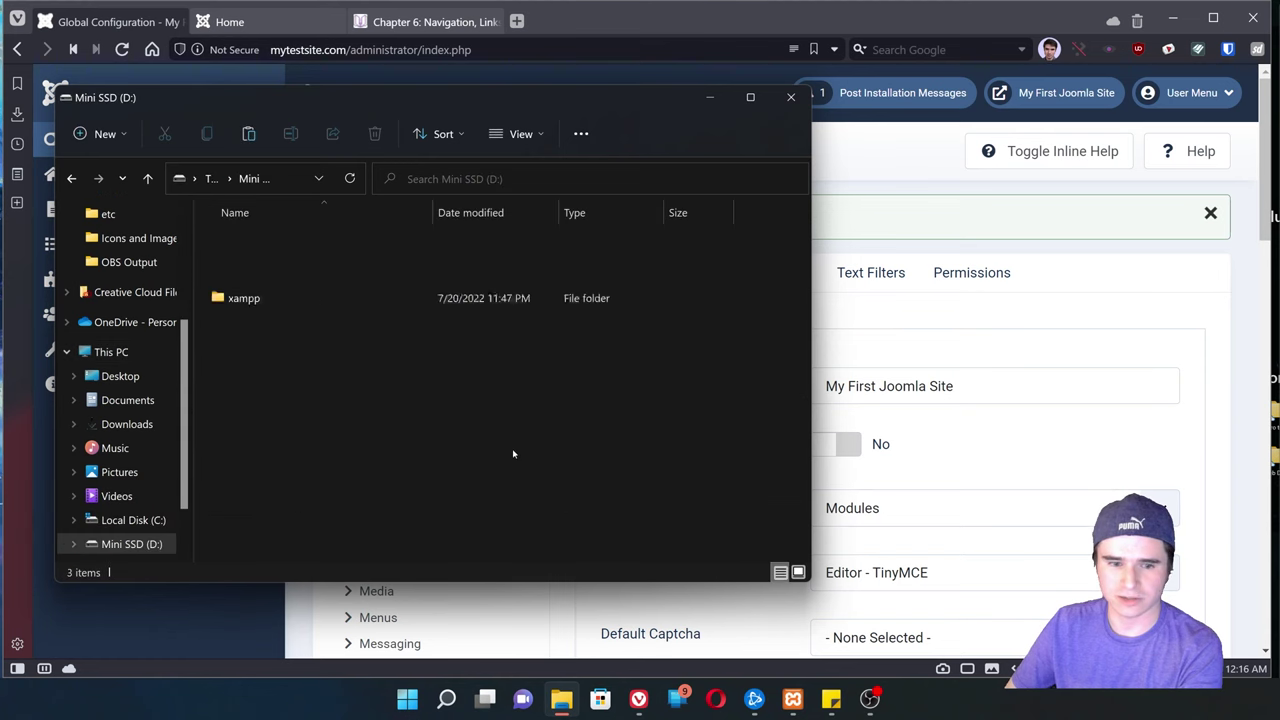
double_click(272, 299)
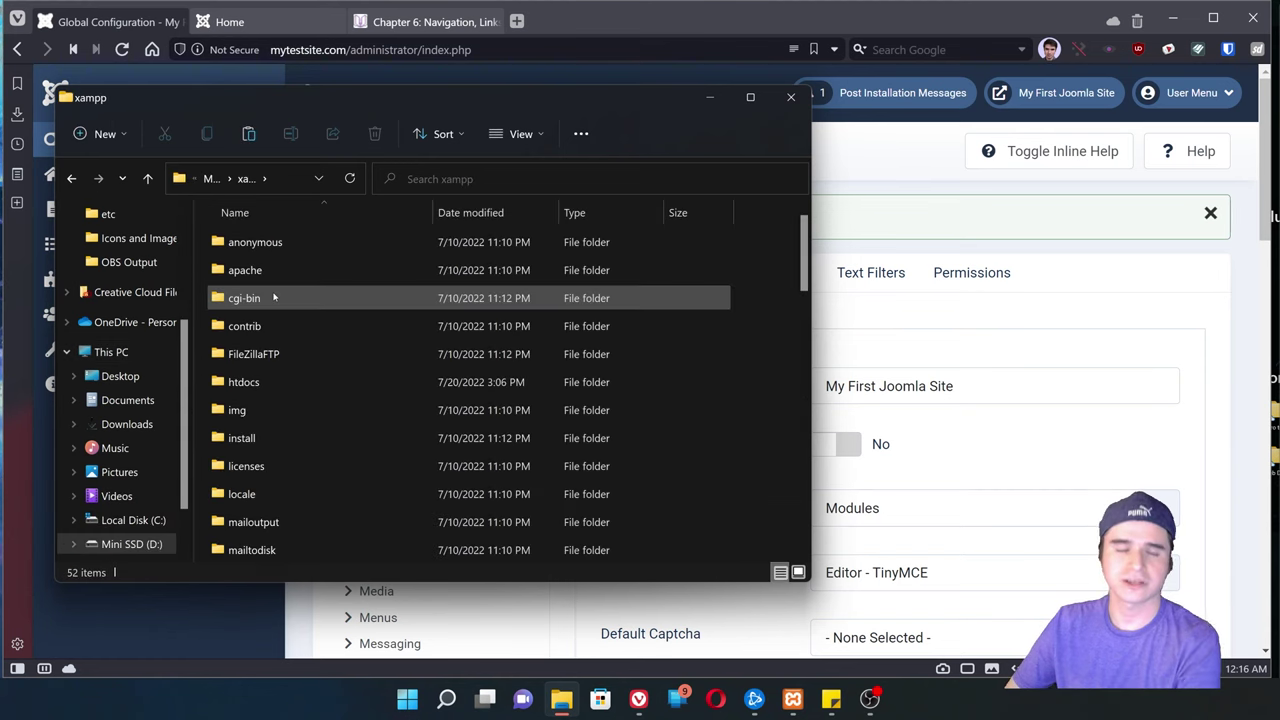
scroll(320, 326, down, 2)
scroll(322, 326, up, 1)
double_click(325, 323)
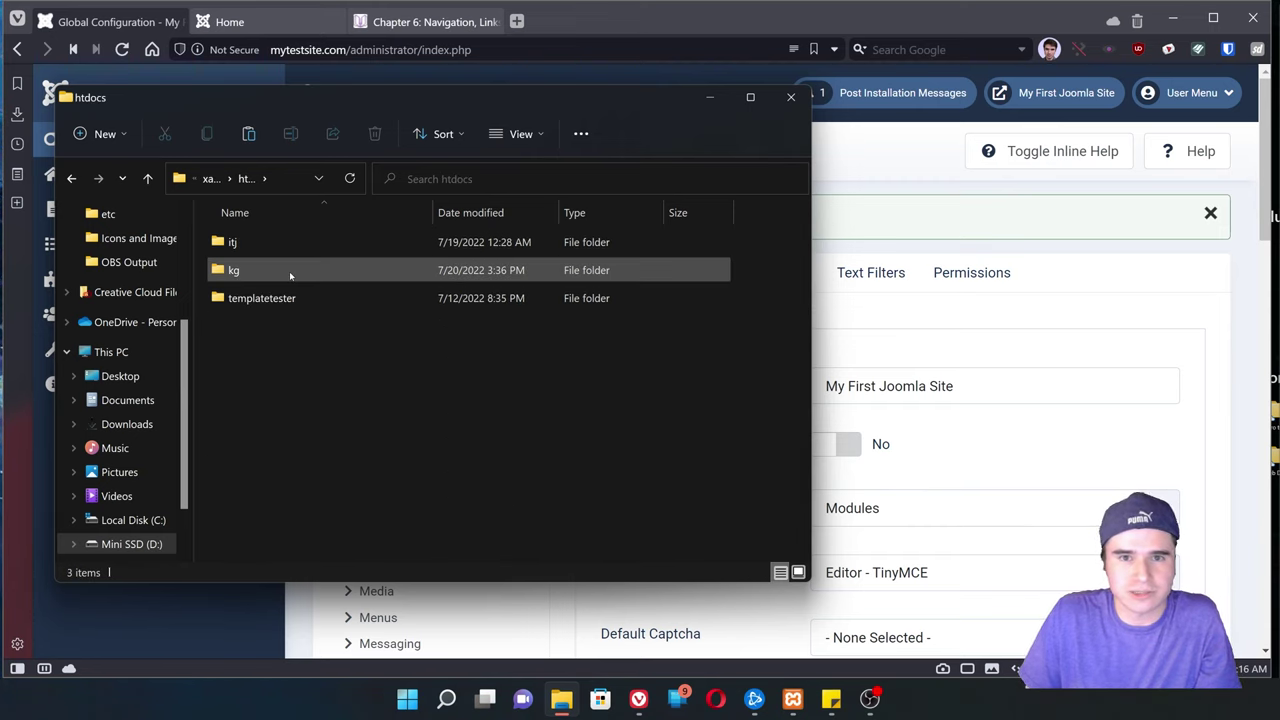
double_click(286, 242)
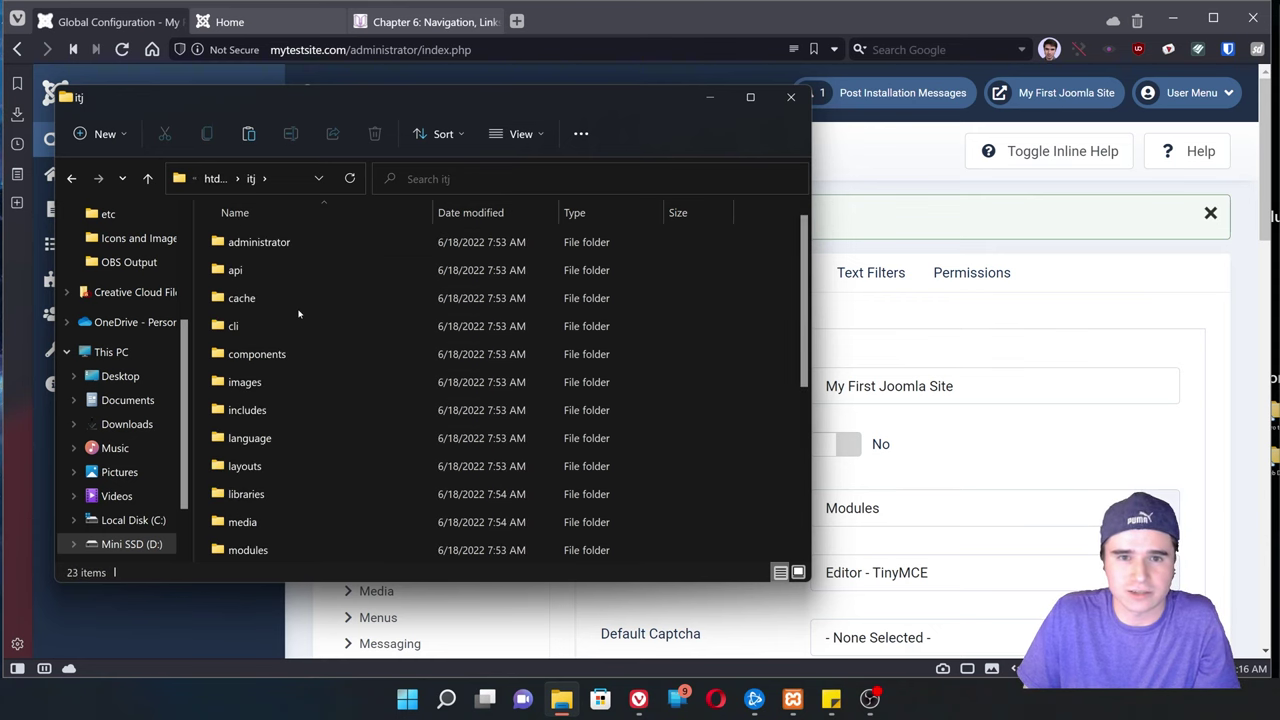
Rename the file htaccess.txt in the itj folder to .htaccess
scroll(298, 380, down, 4)
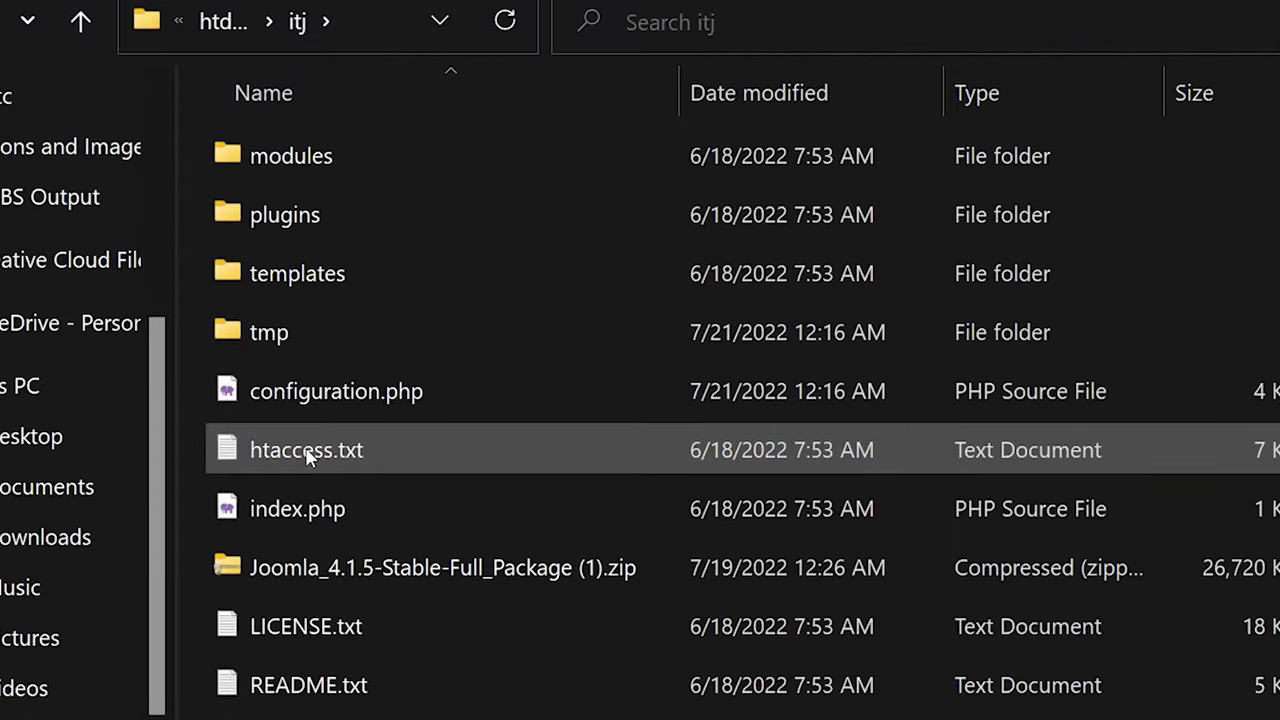
right_click(297, 450)
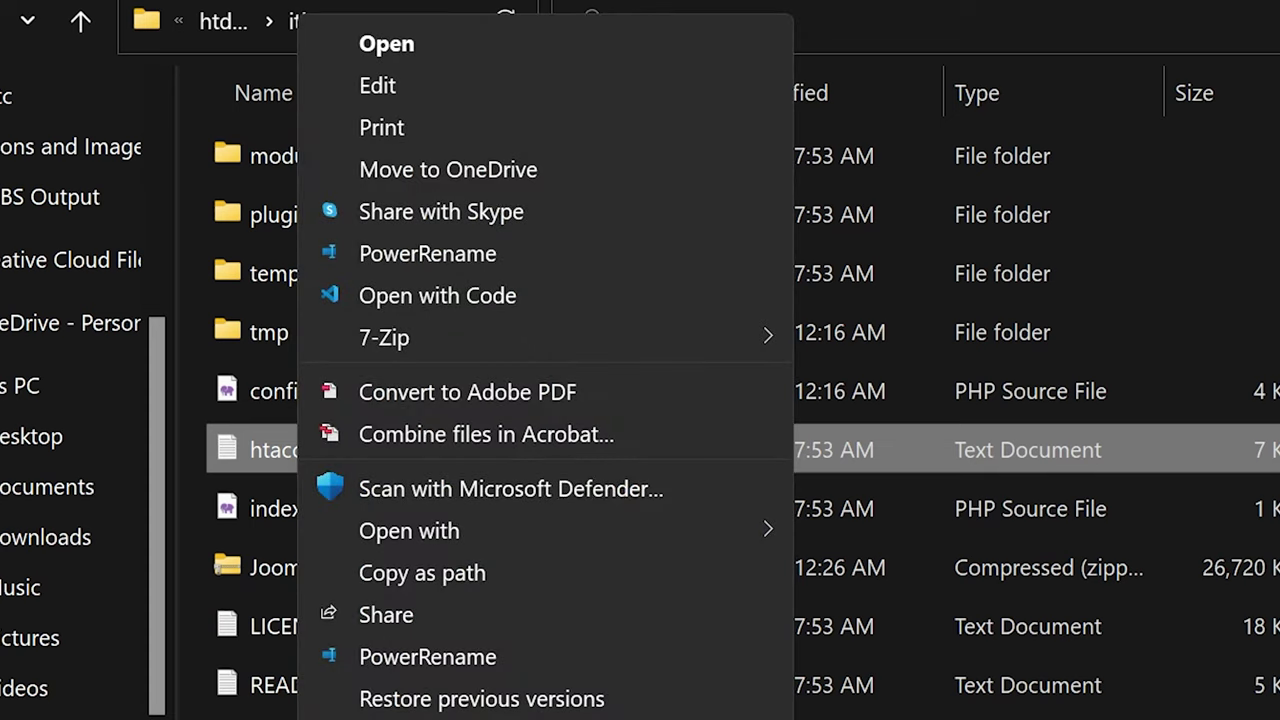
key(m)
click(365, 452)
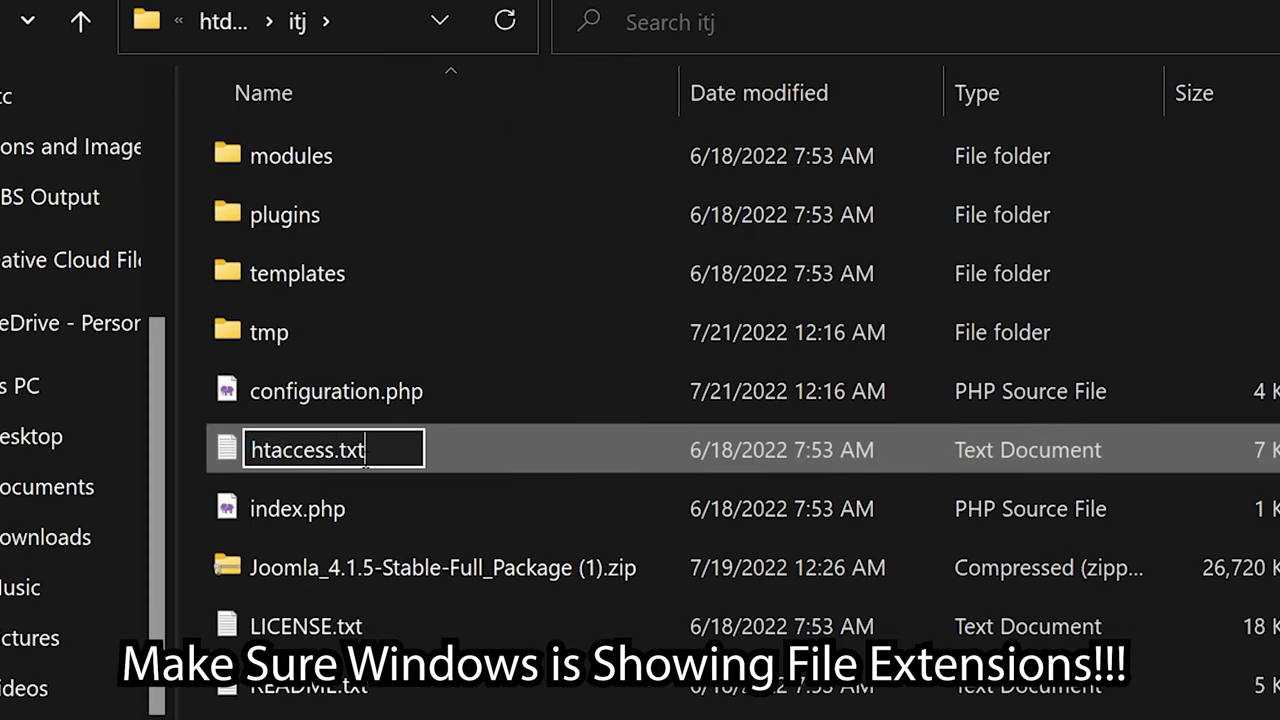
key(BackSpace)
key(BackSpace)
key(BackSpace)
key(BackSpace)
key(Left)
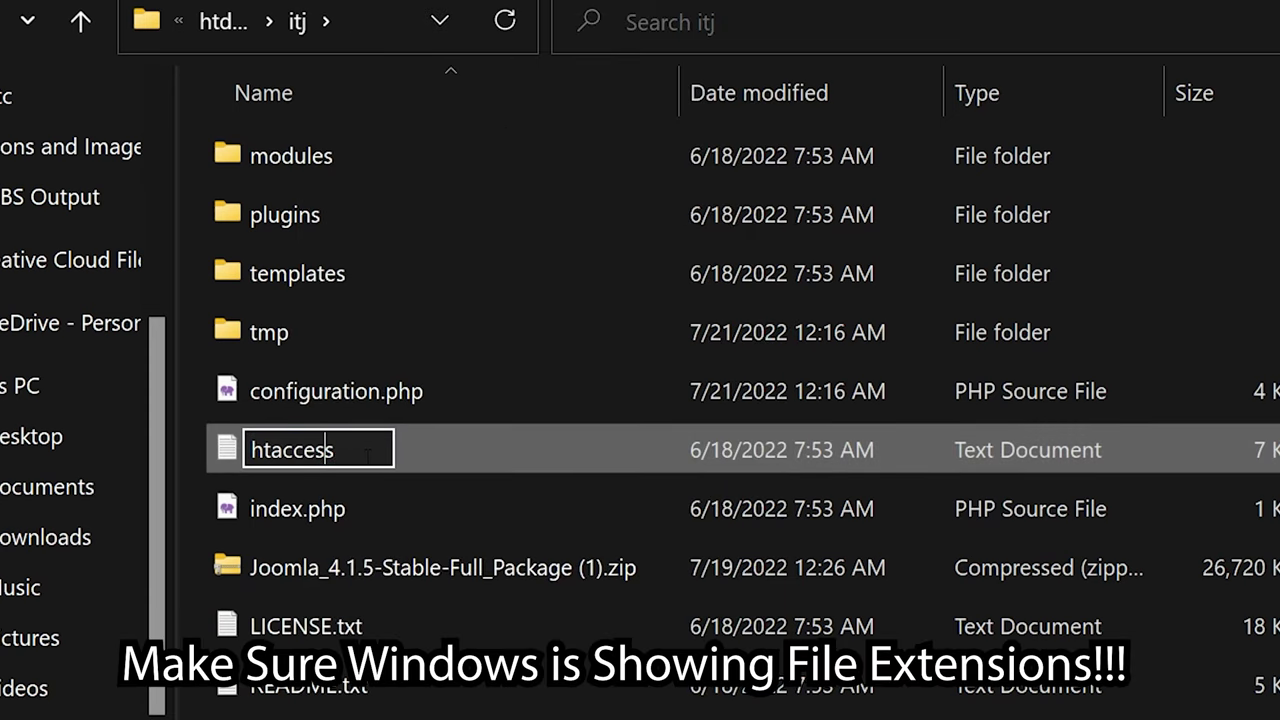
text(.)
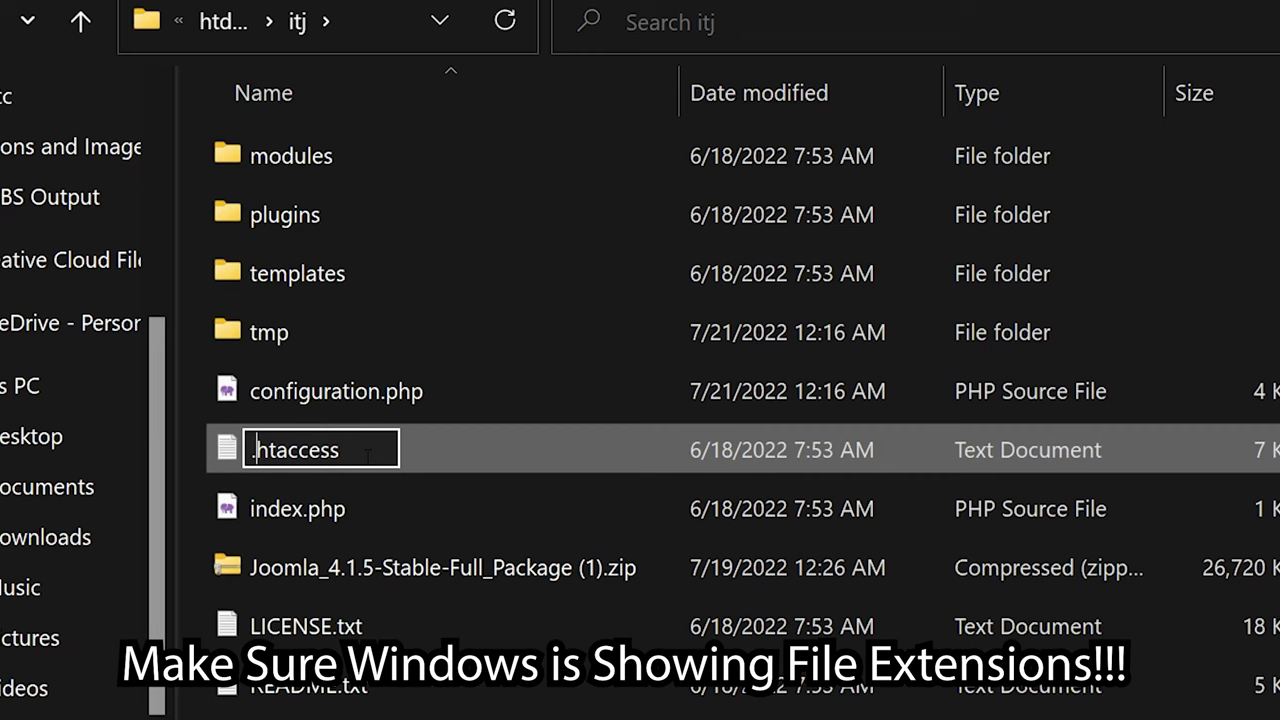
key(Return)
key(Return)
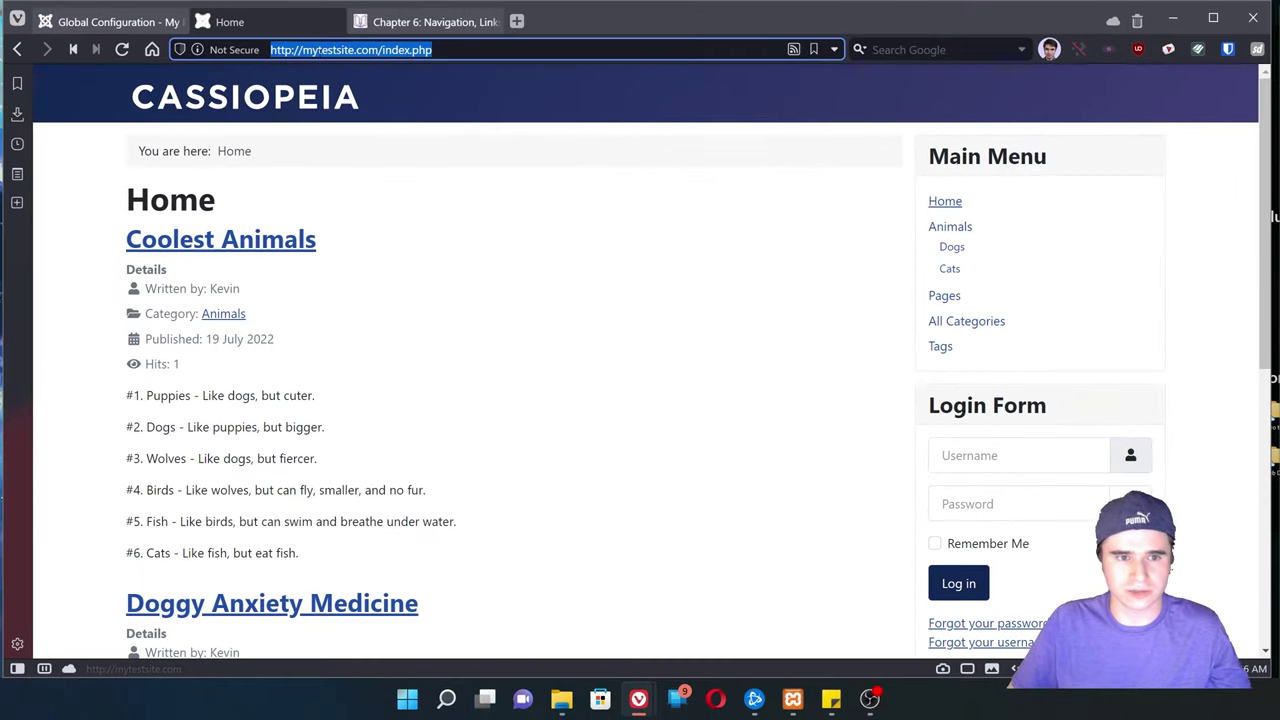
drag(378, 49, 432, 49)
key(BackSpace)
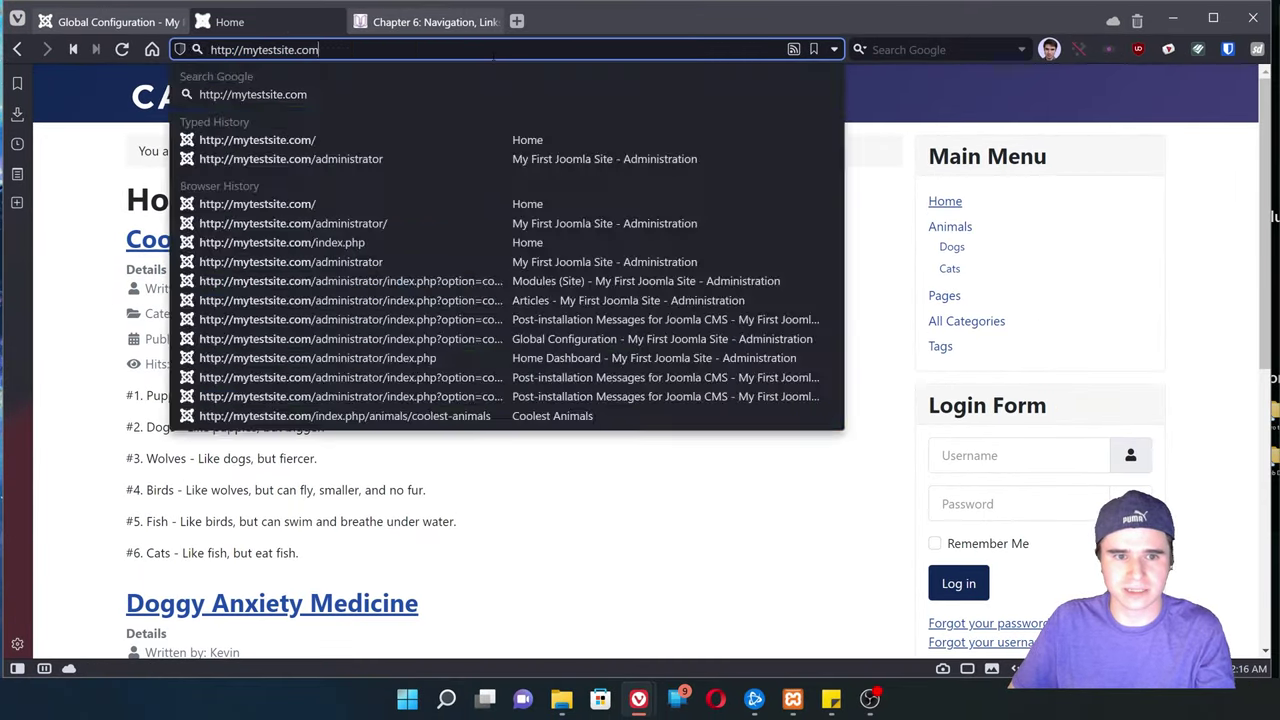
key(Return)
click(330, 49)
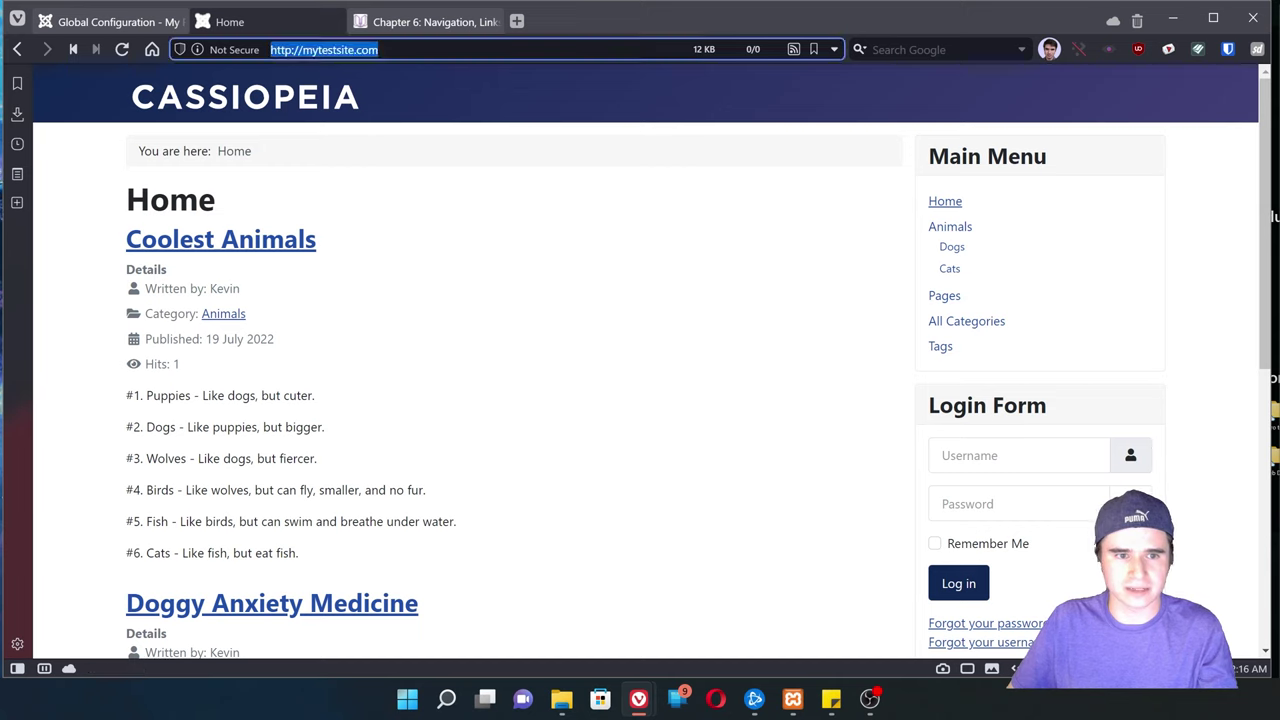
click(300, 240)
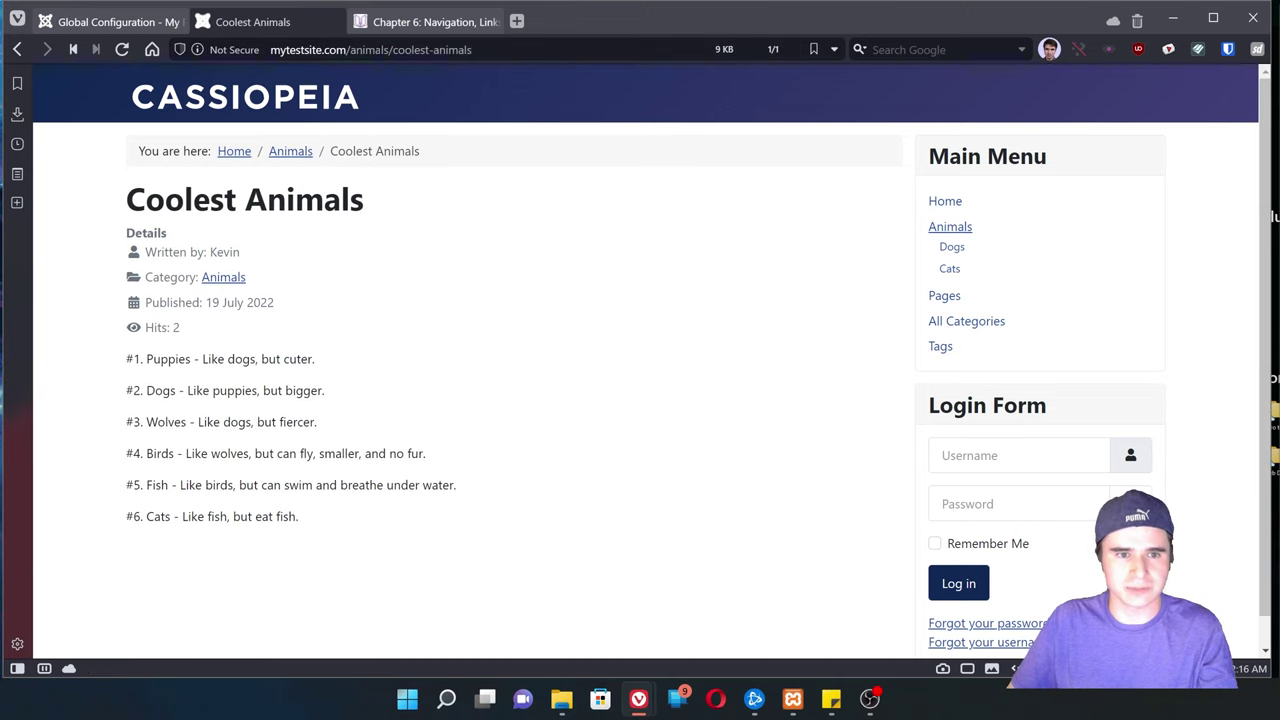
Open the Animals category page from the Coolest Animals article and check its address for index.php
click(450, 242)
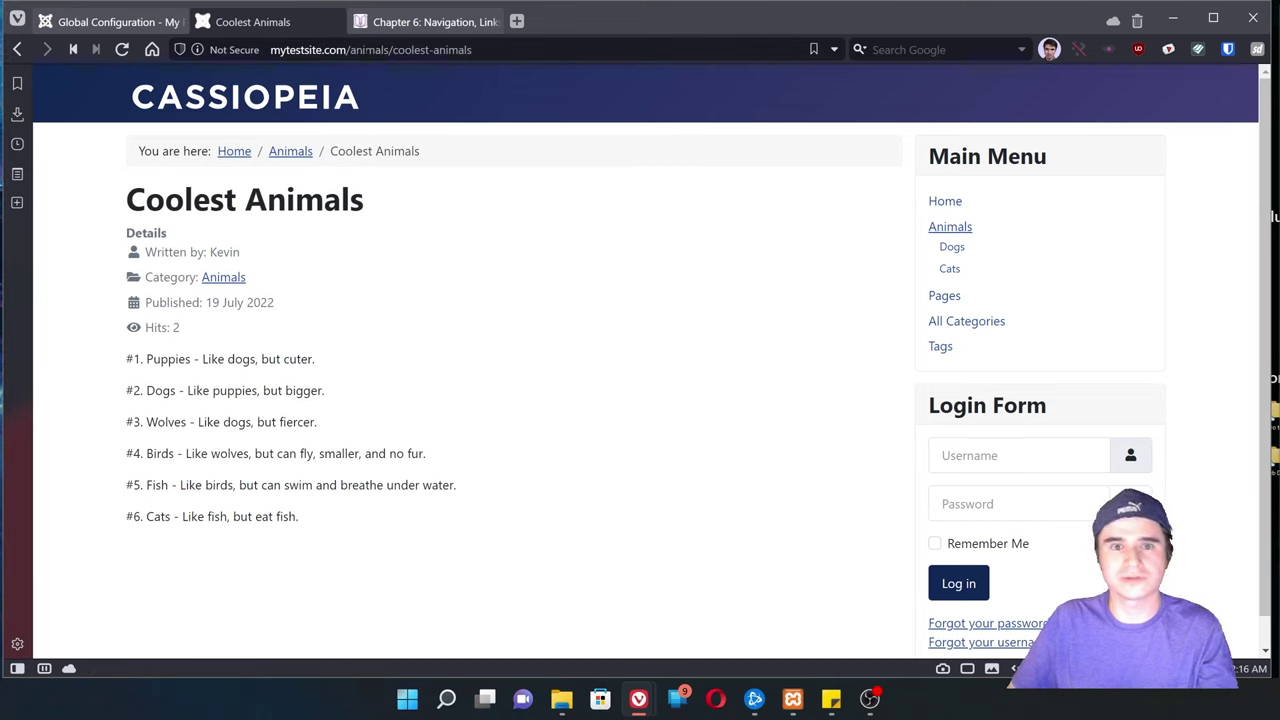
key(ctrl+l)
click(370, 183)
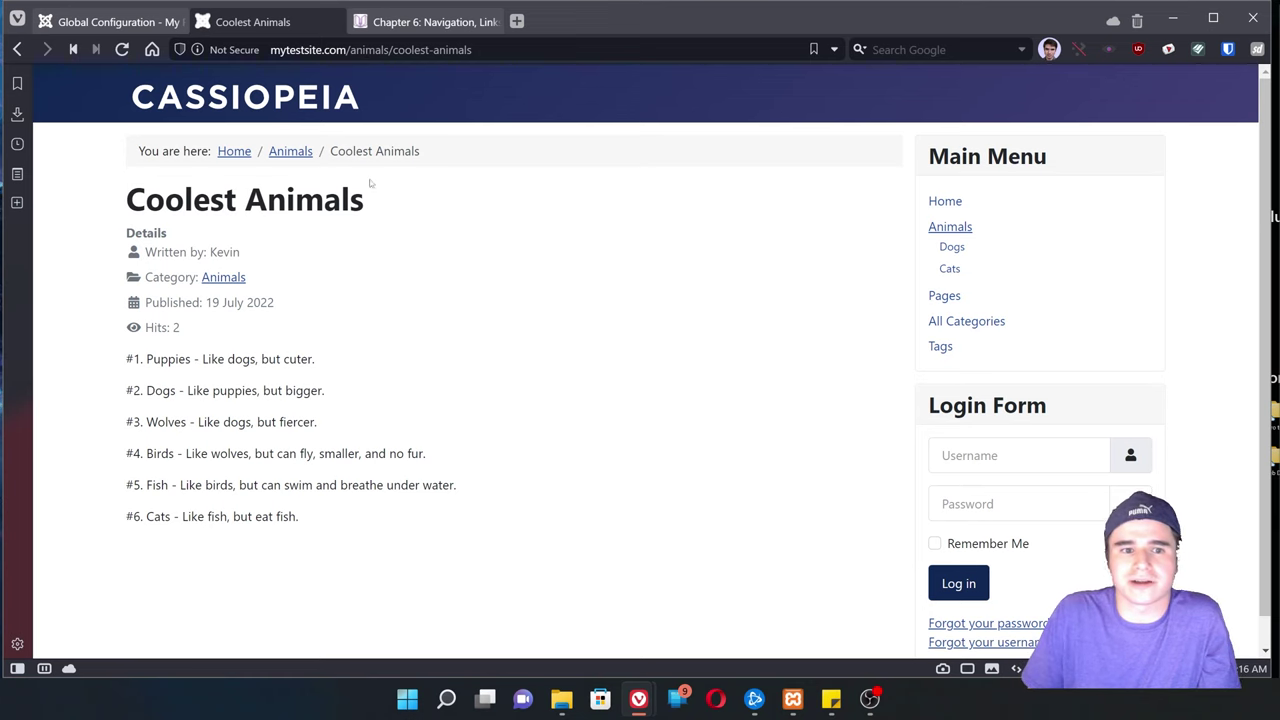
click(306, 155)
click(366, 52)
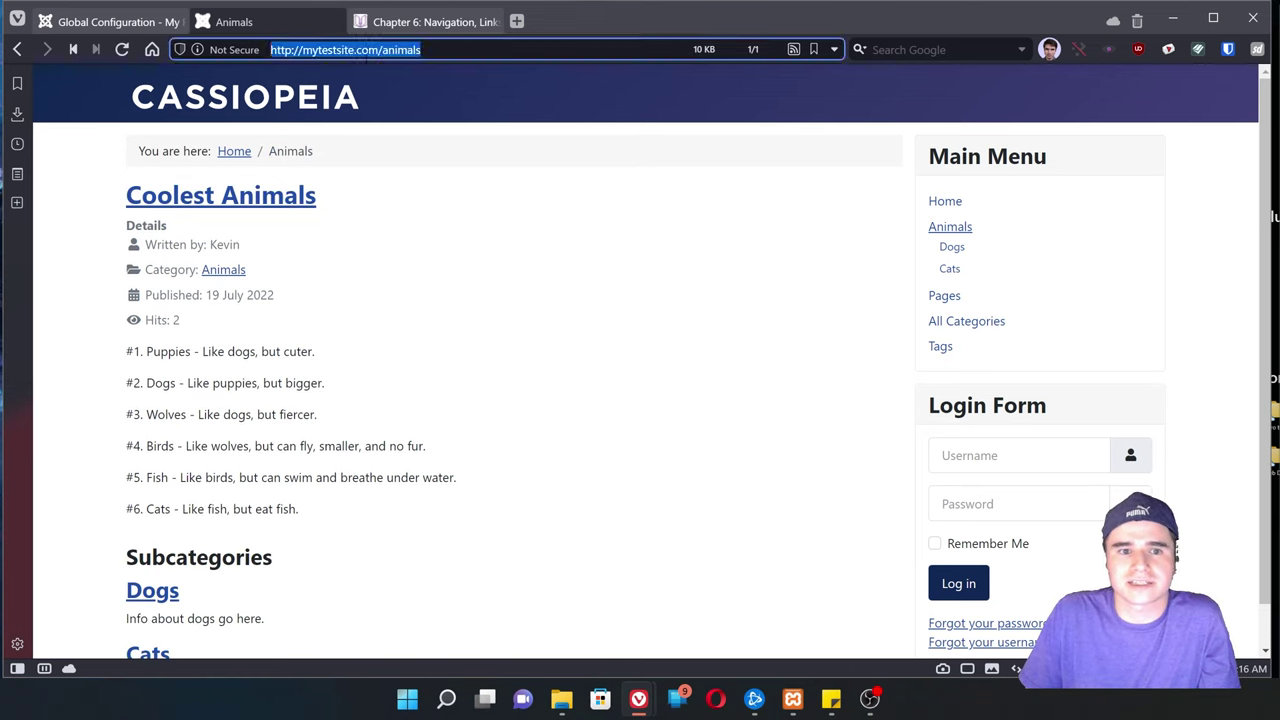
click(378, 50)
double_click(380, 50)
click(402, 237)
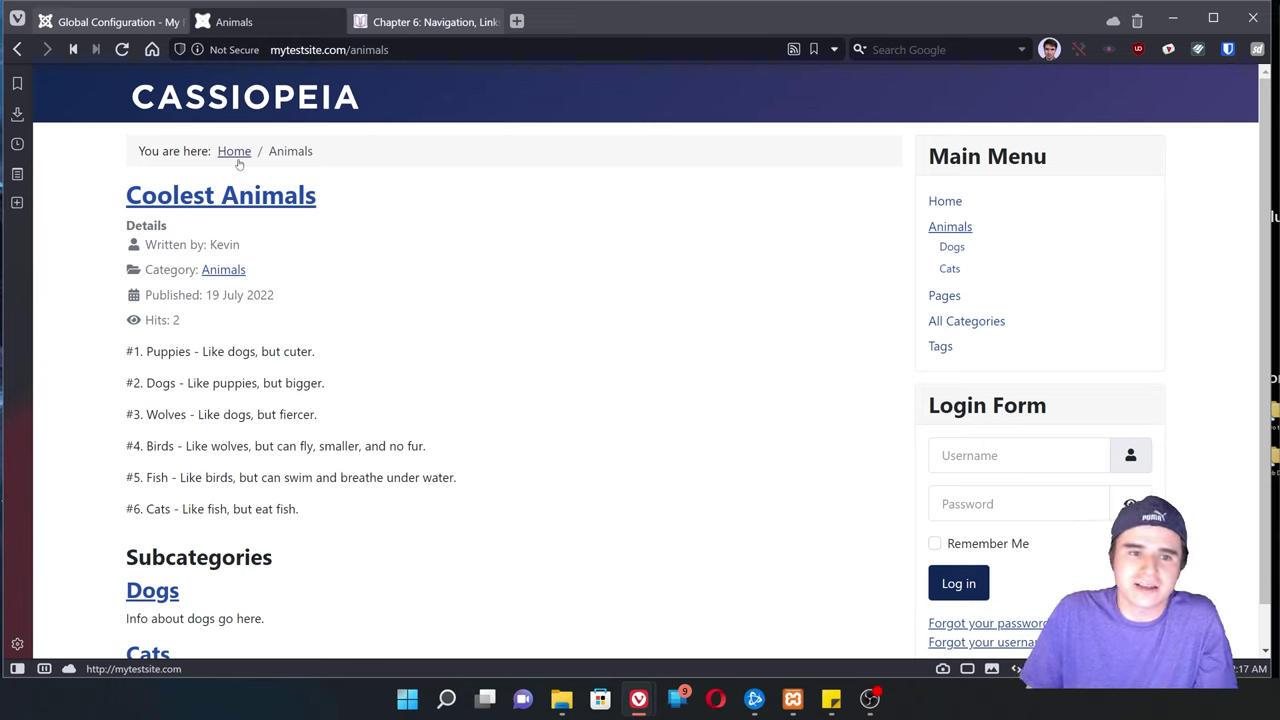
Examine the domain and path parts of the Animals page's address
click(360, 49)
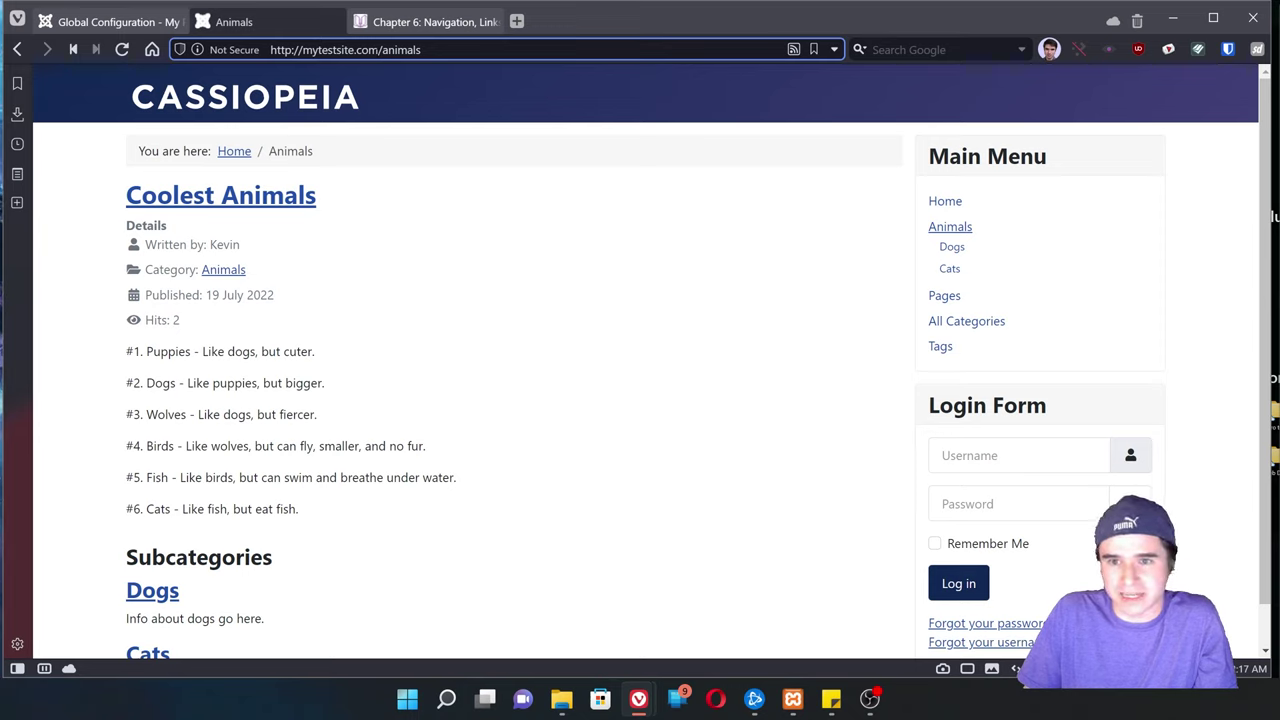
key(Right)
key(Right)
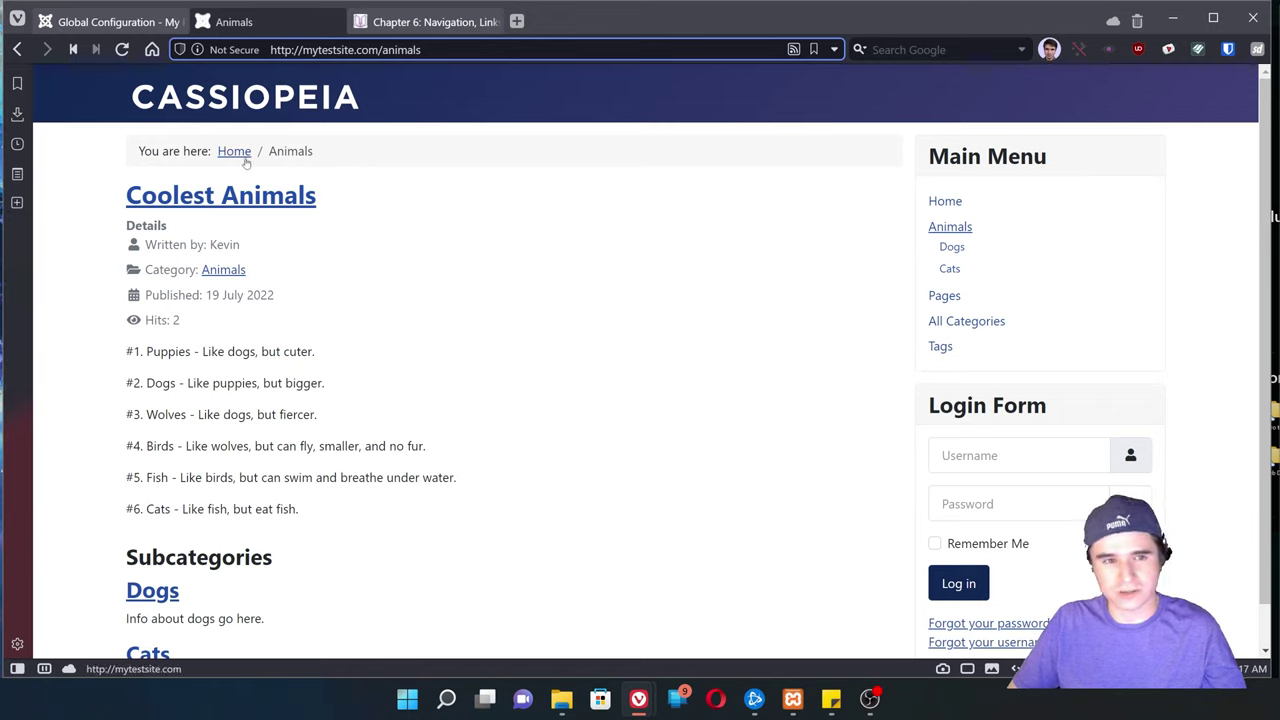
key(ctrl+a)
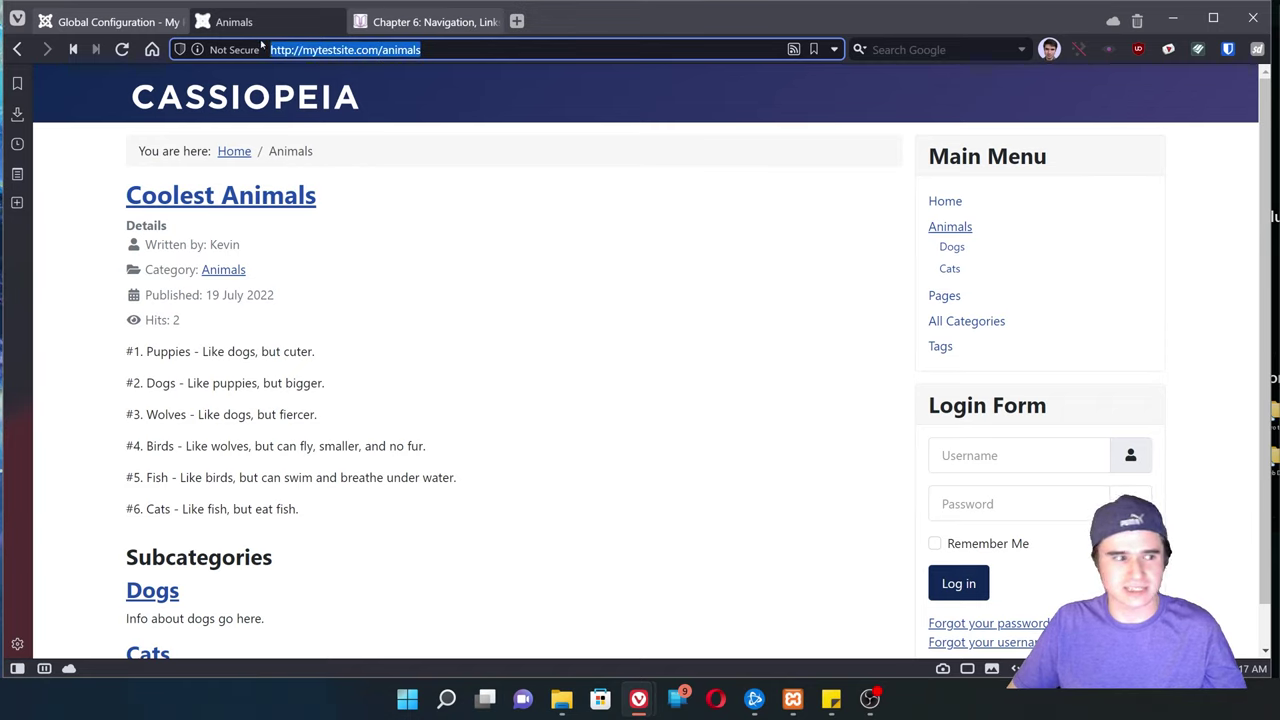
key(End)
key(ctrl+shift+Left)
key(ctrl+shift+Left)
key(ctrl+shift+Left)
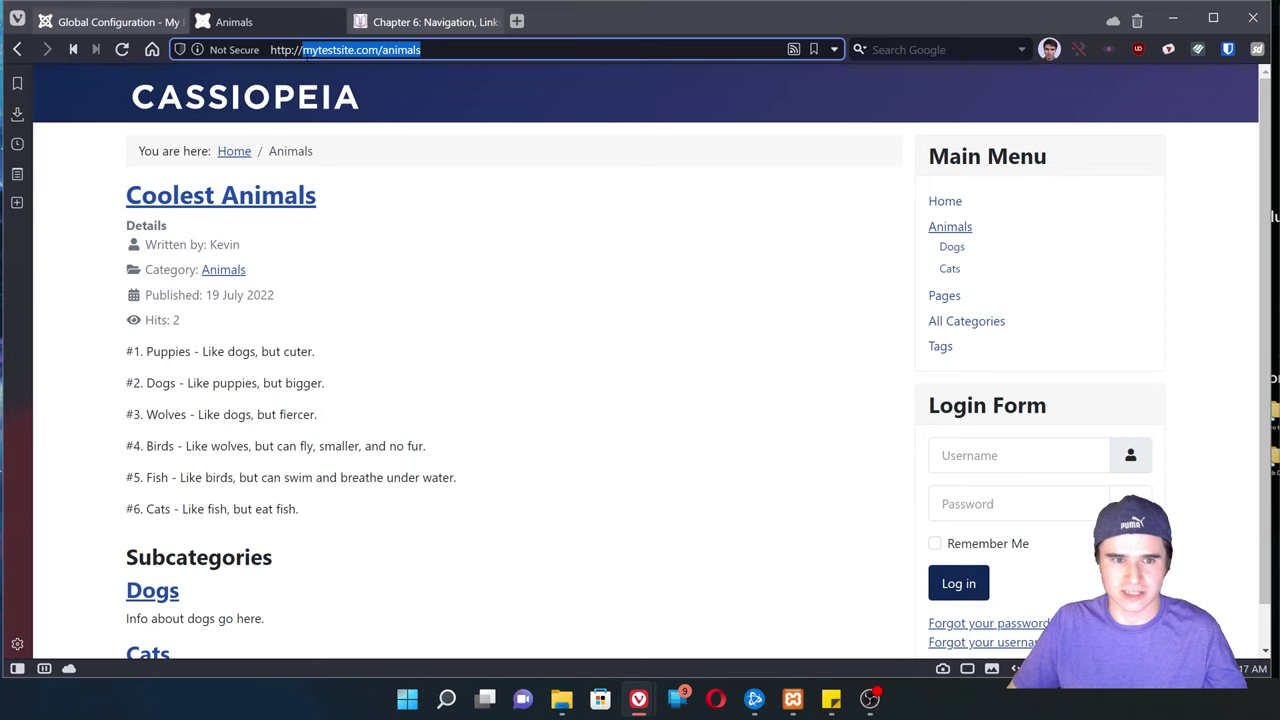
click(367, 173)
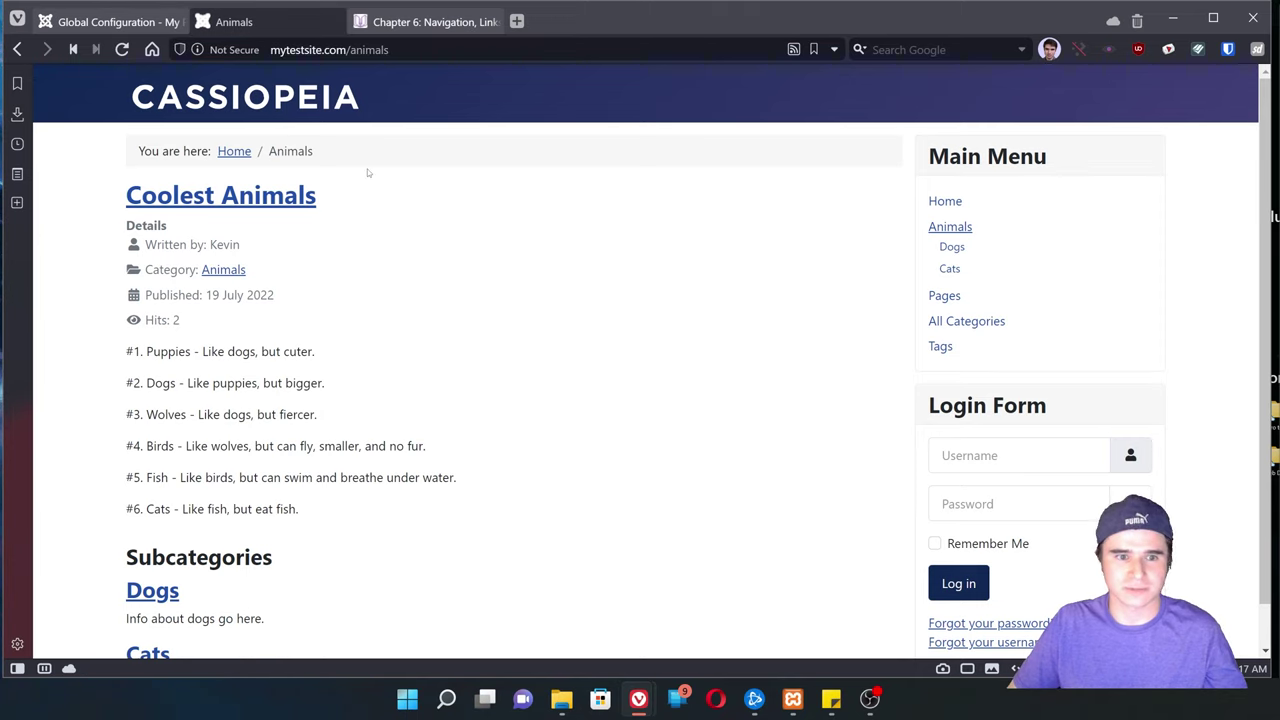
Look over the Home page's featured articles, and visit the Animals, Dogs and Cats pages of the Main Menu
click(232, 152)
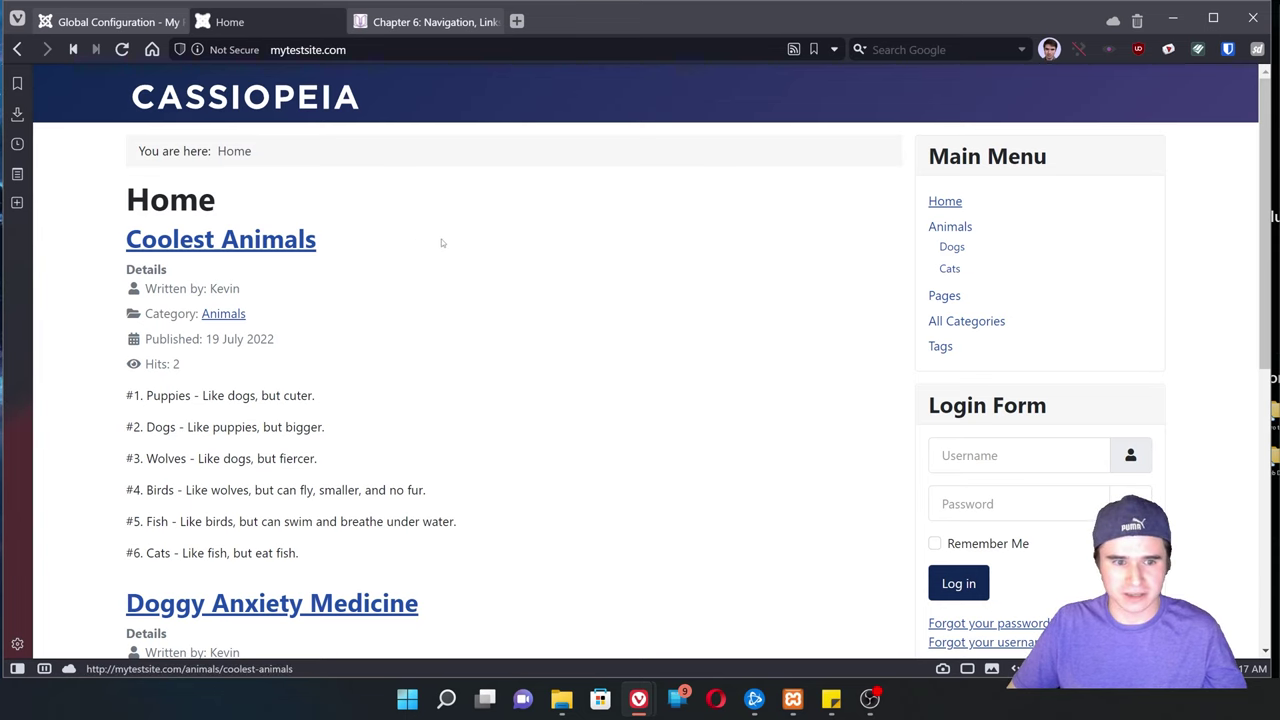
scroll(441, 239, down, 3)
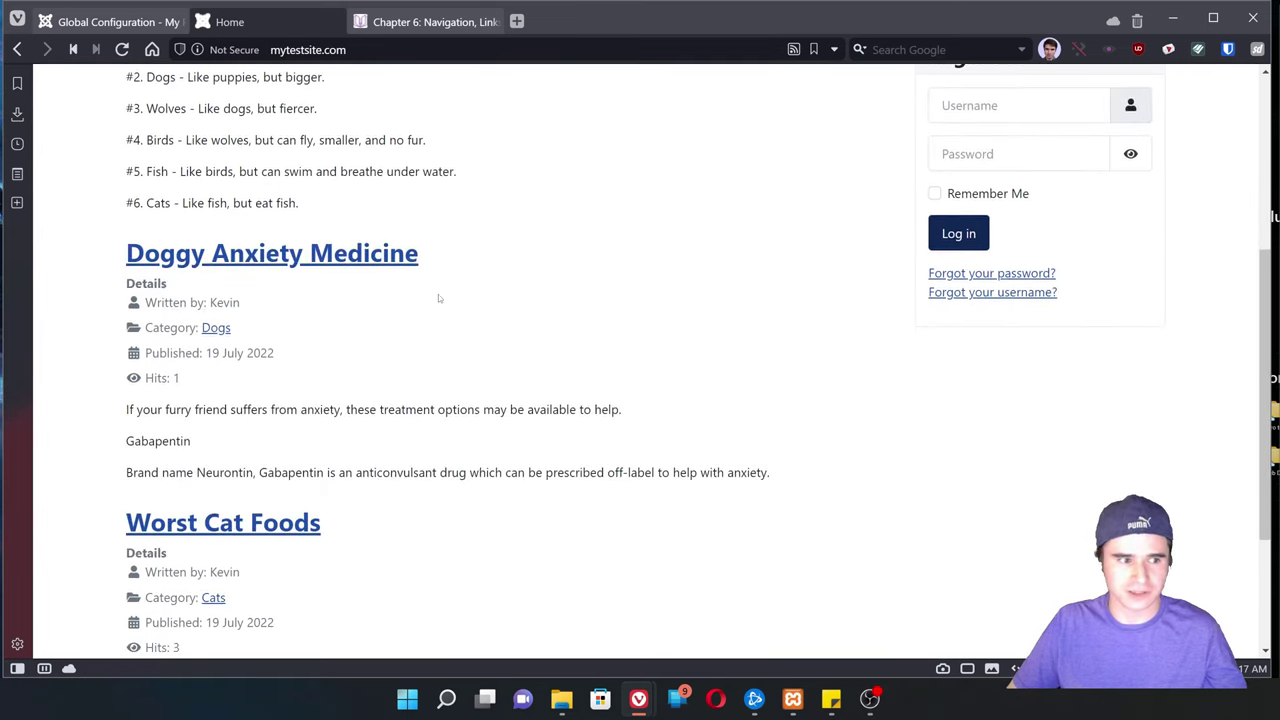
scroll(438, 294, up, 3)
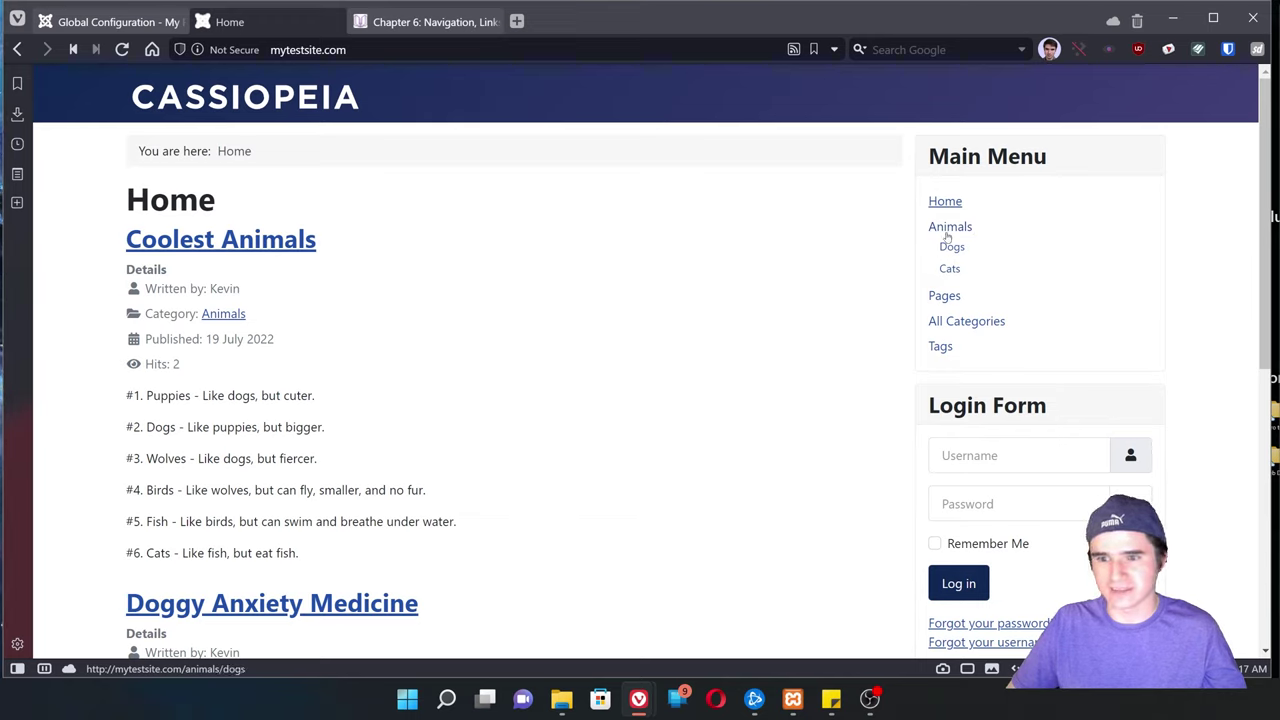
click(933, 233)
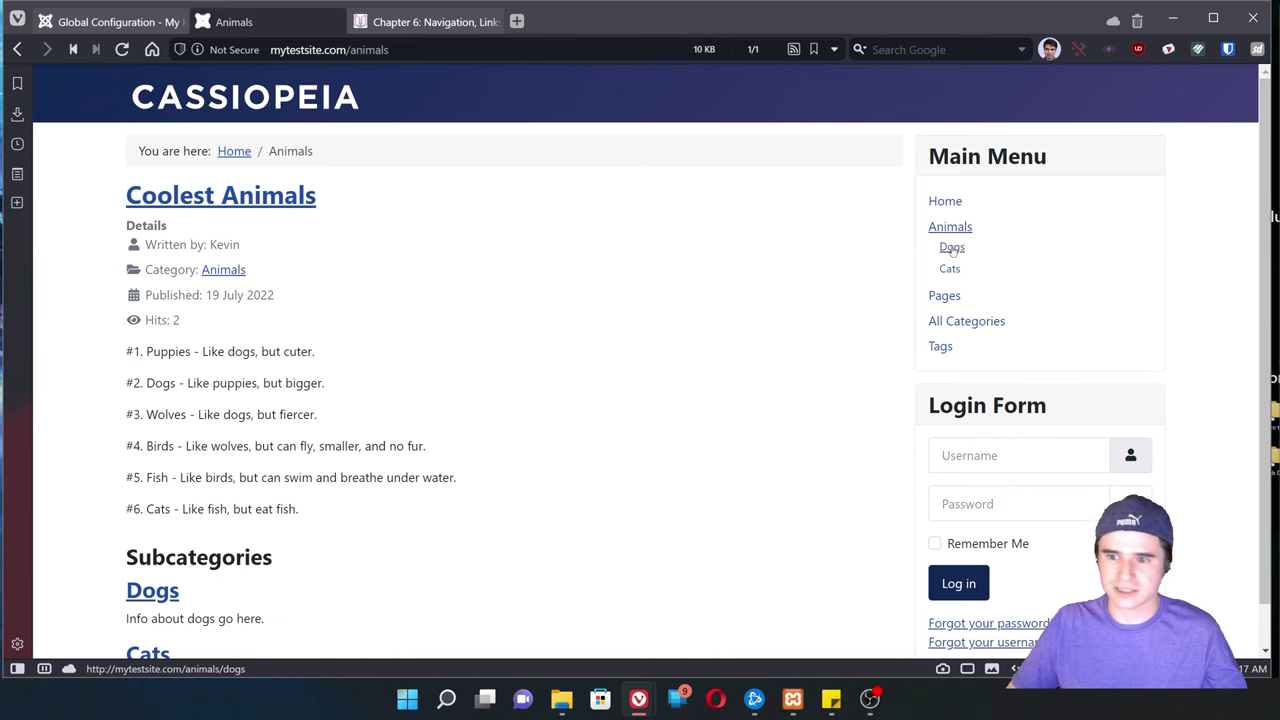
click(951, 247)
click(950, 270)
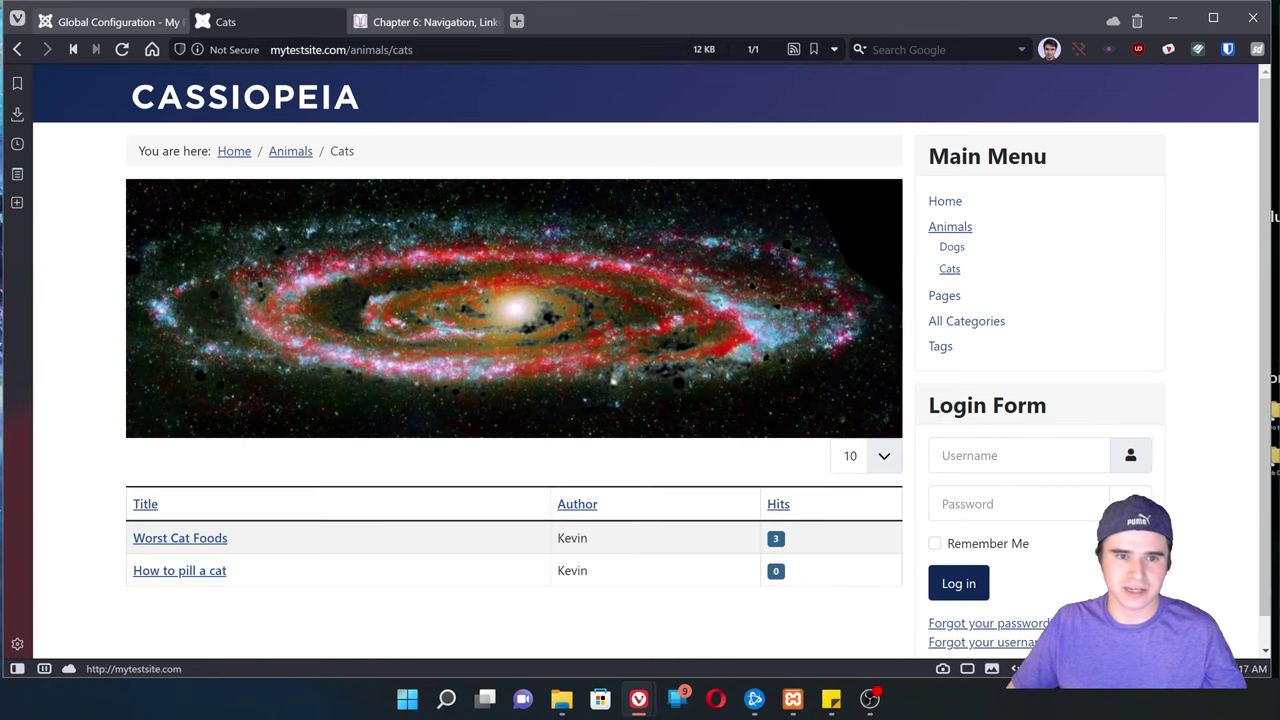
Switch to the Joomla administrator and list the menu items of the Main Menu
click(110, 21)
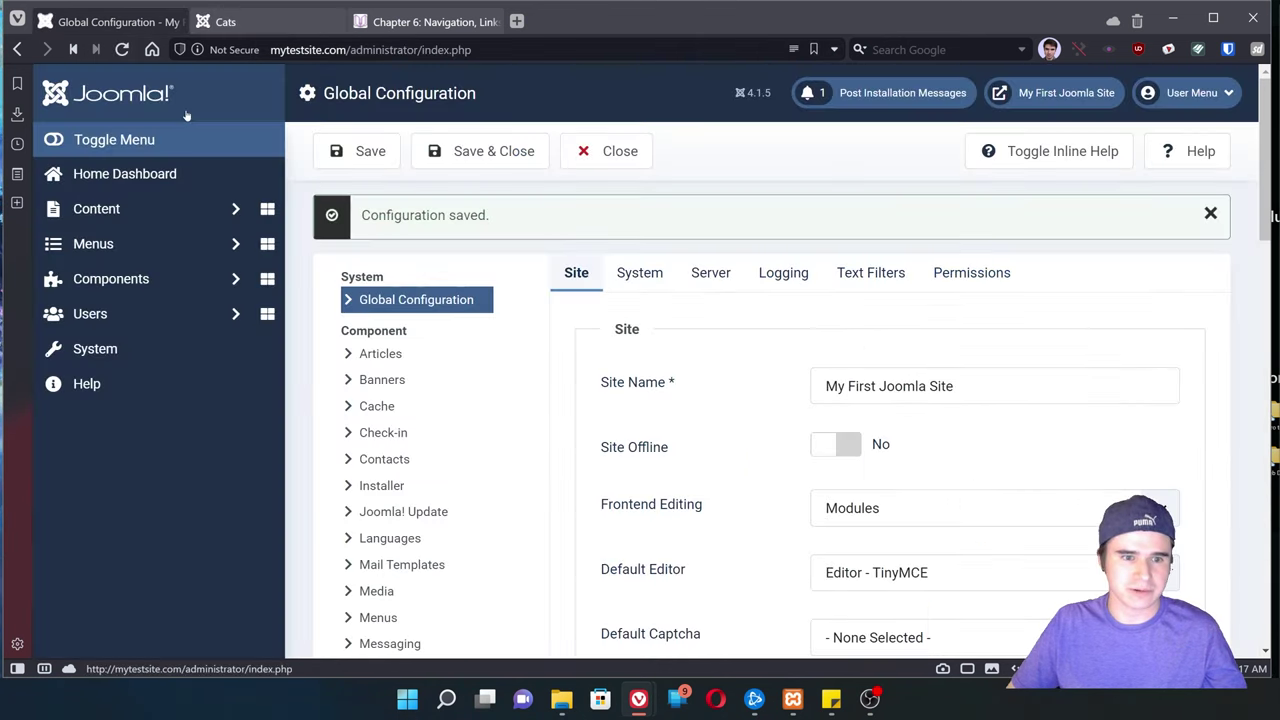
click(154, 243)
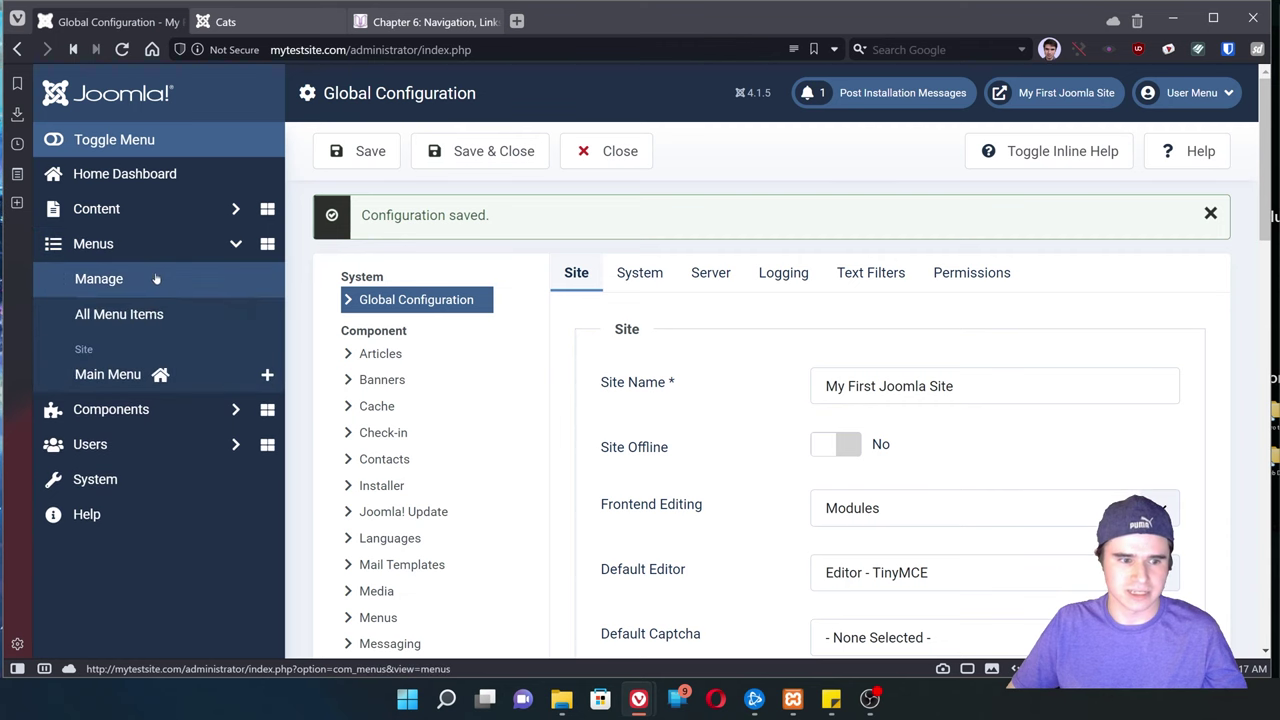
click(120, 374)
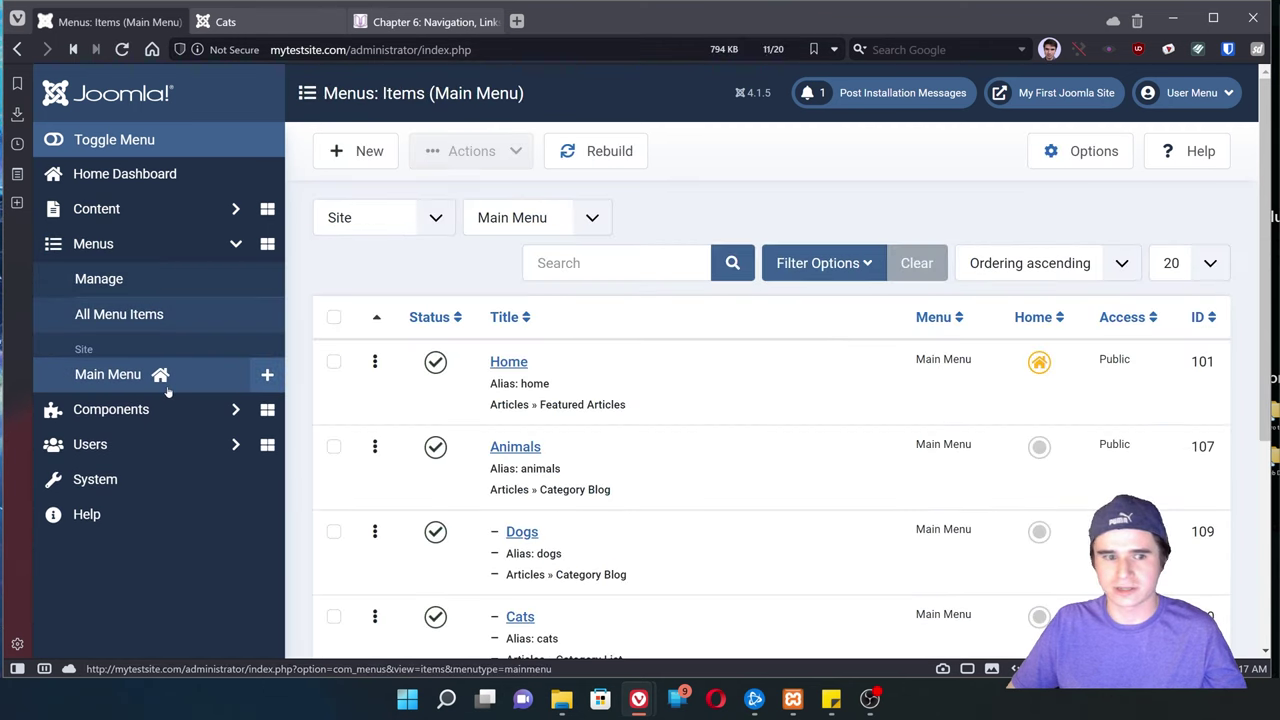
Open the Main Menu from the menu manager, review its details and permissions, and close it without changes
click(99, 278)
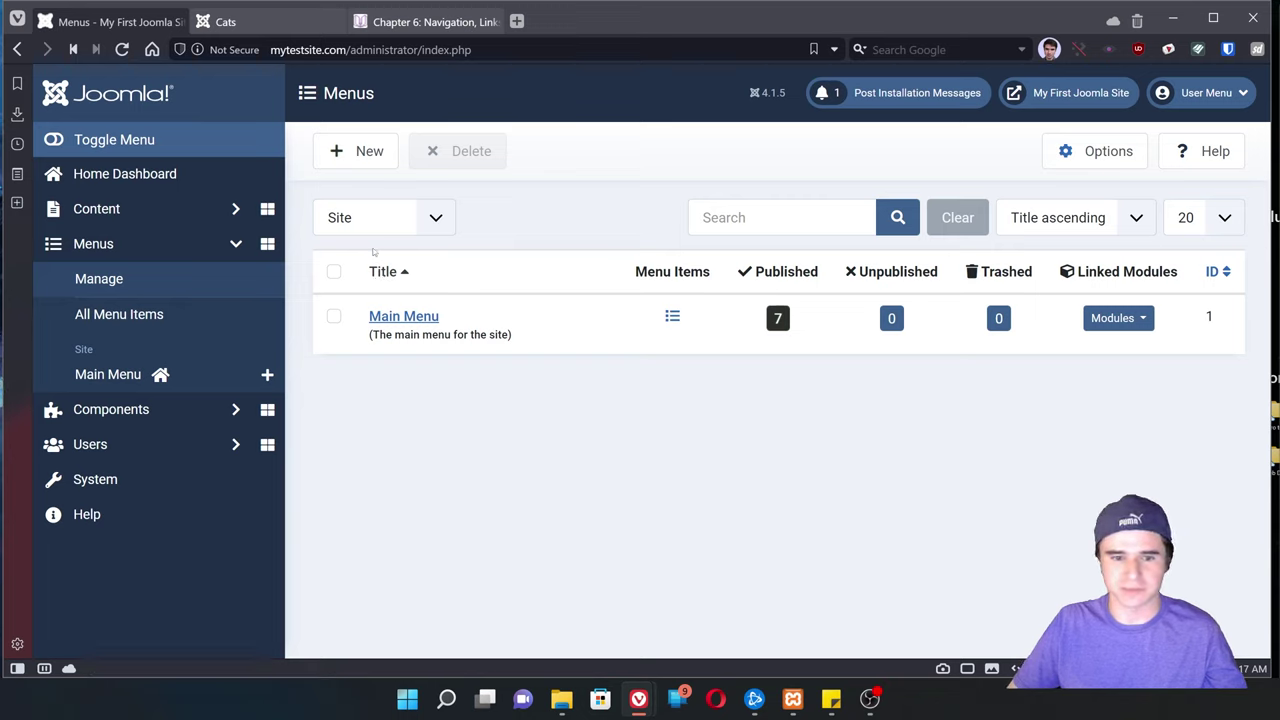
click(405, 317)
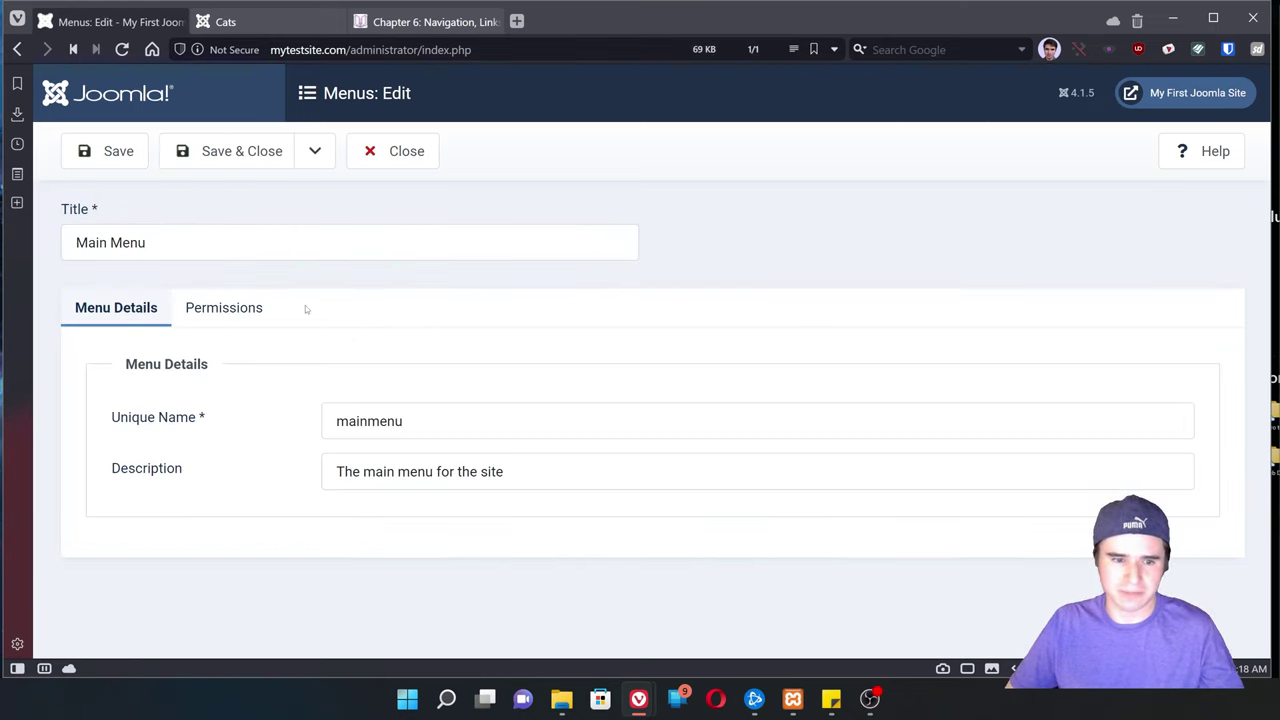
double_click(213, 247)
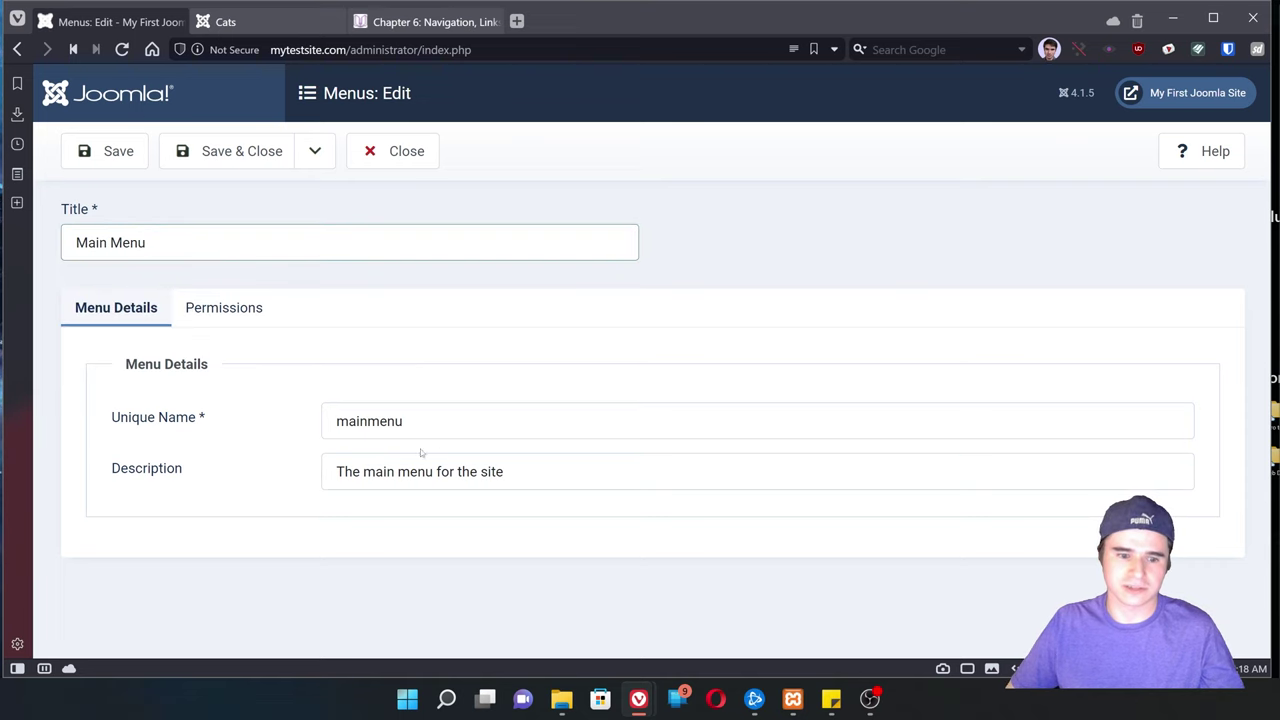
click(237, 320)
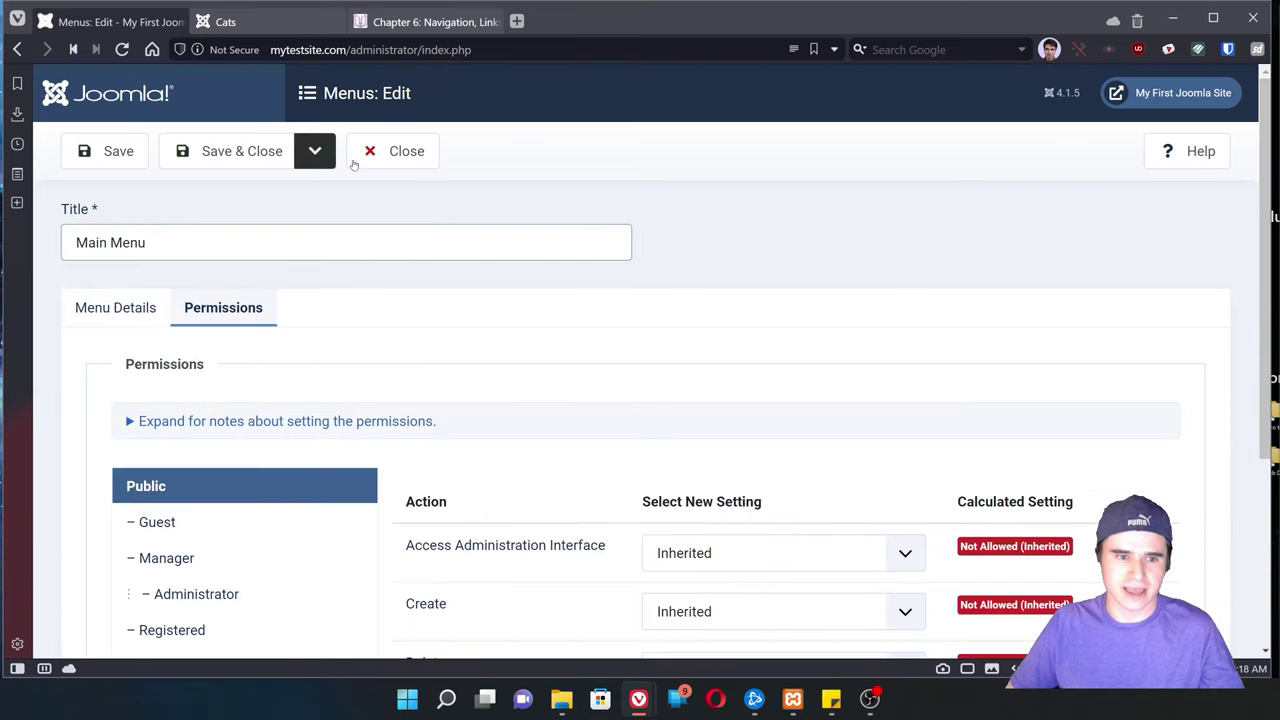
click(408, 157)
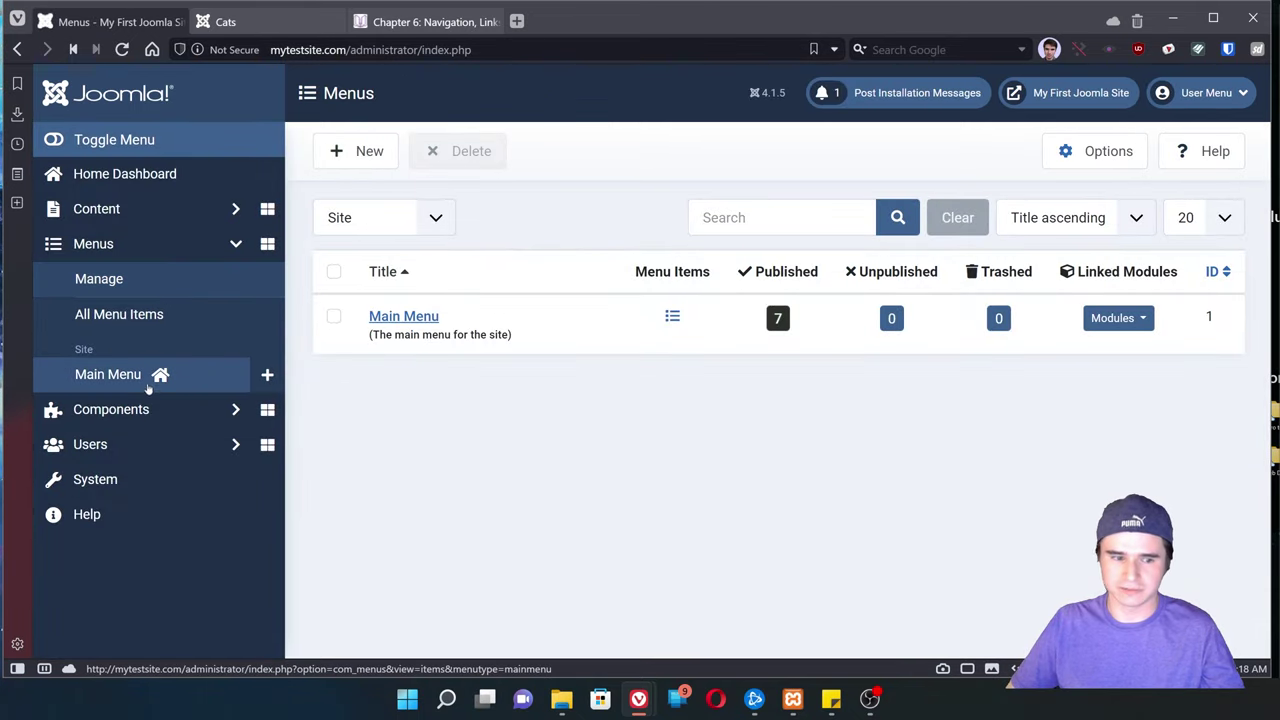
Return to the Main Menu's item list and review all its entries from Home to Tags
click(101, 379)
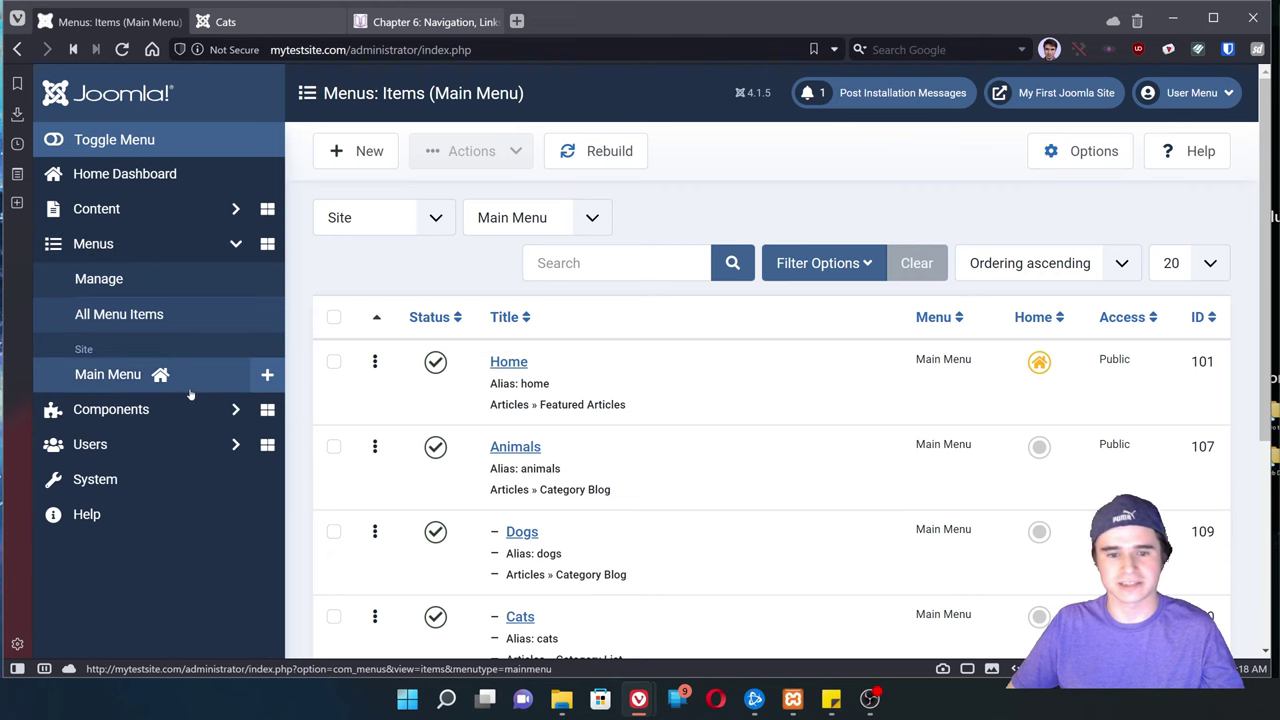
scroll(424, 353, down, 3)
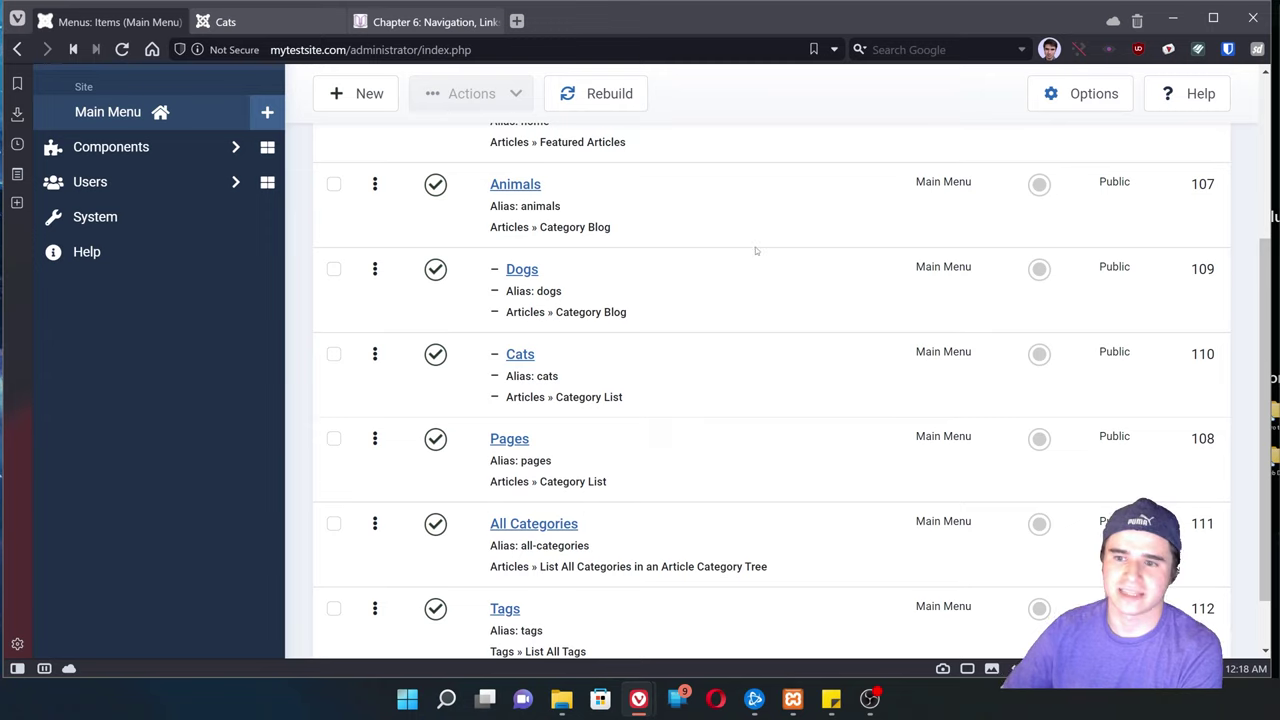
scroll(756, 251, up, 4)
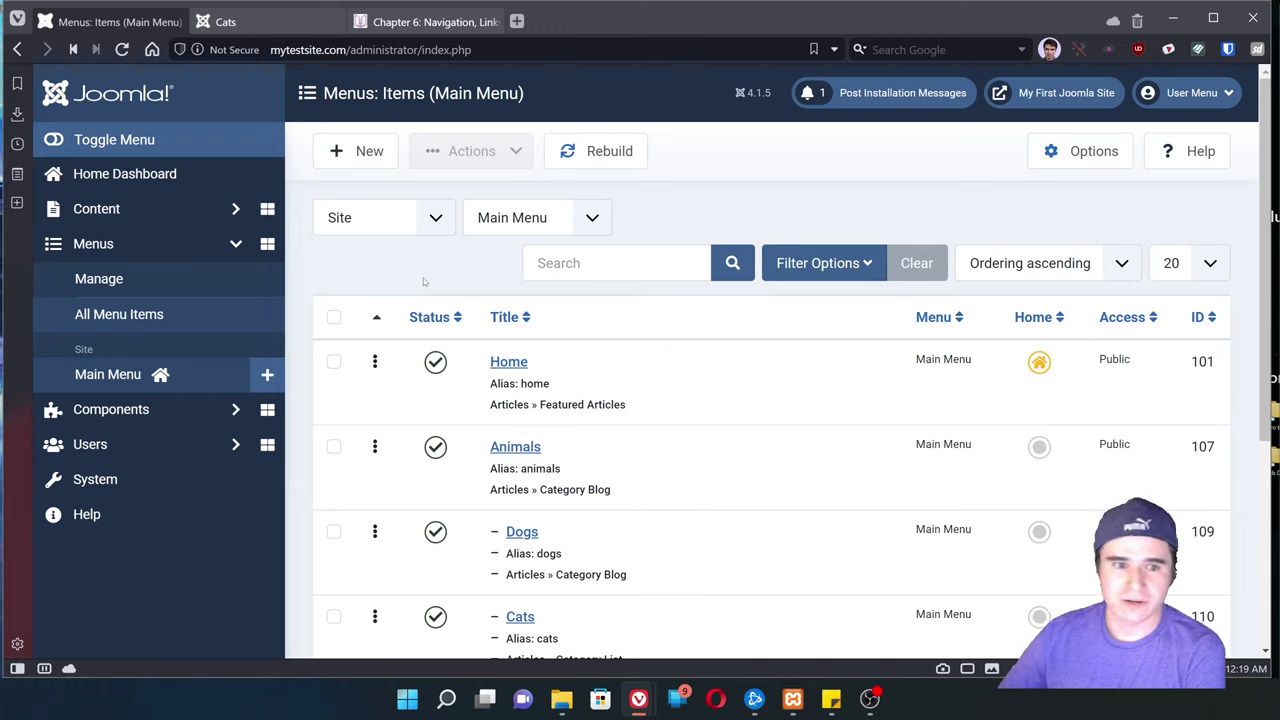
Filter the menu items by Administrator, switch back to Site, and view the menu choices while leaving no specific menu selected
click(836, 266)
click(404, 230)
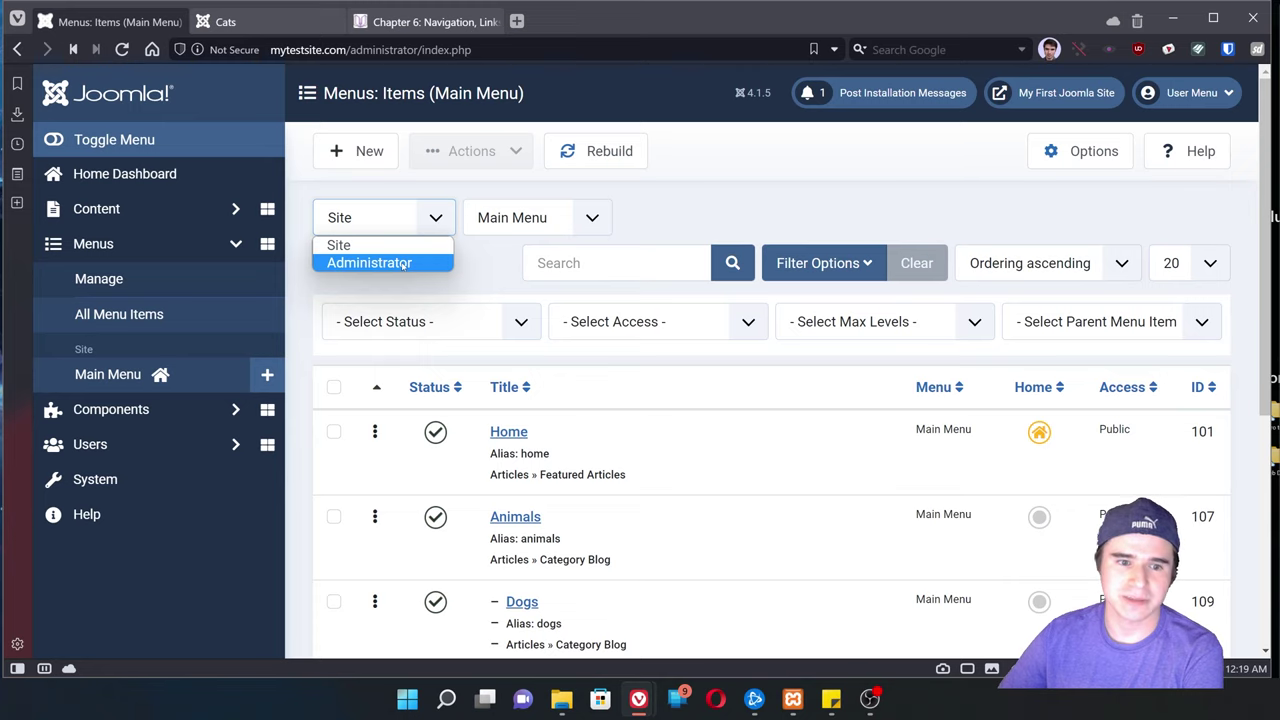
click(404, 263)
click(530, 217)
click(459, 272)
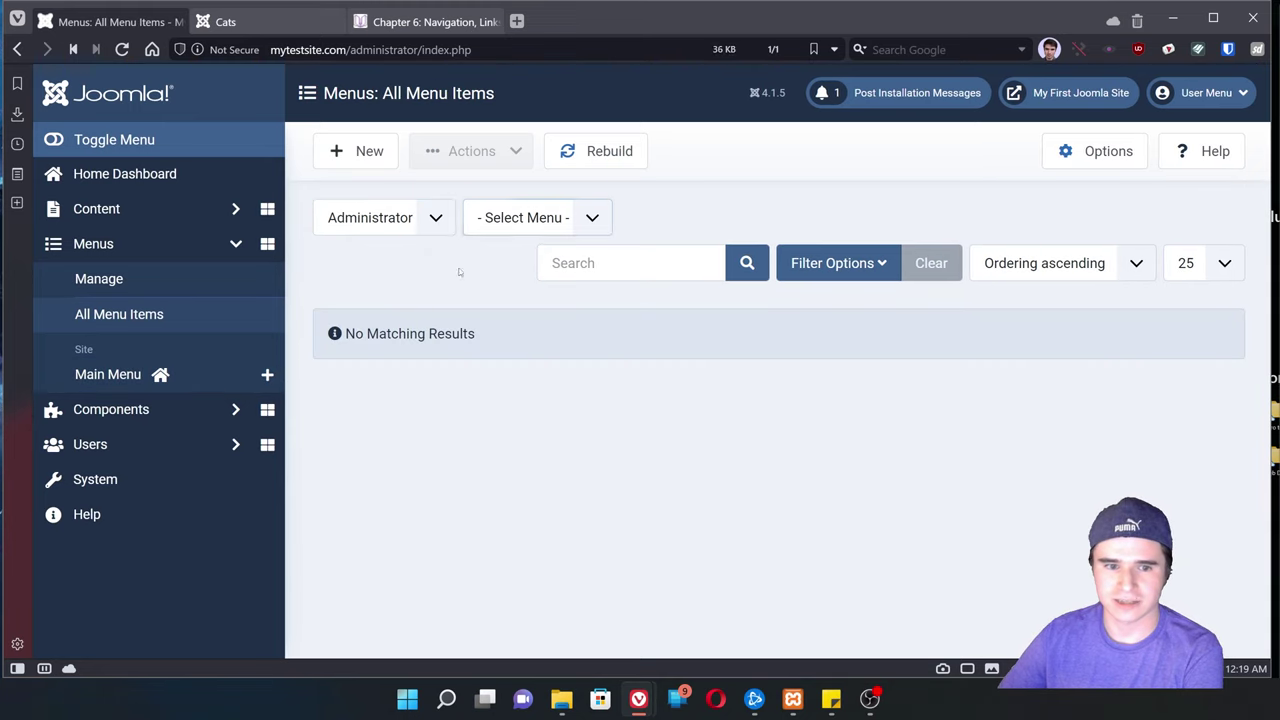
click(403, 217)
click(411, 248)
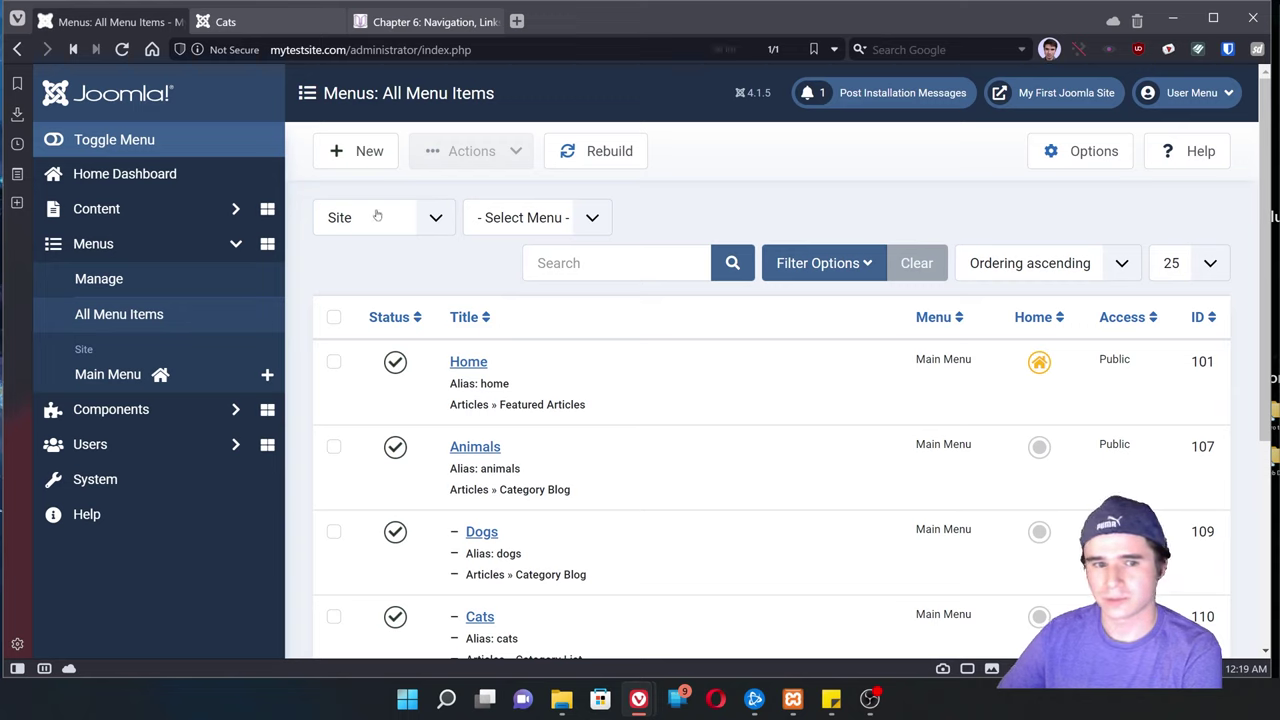
click(577, 216)
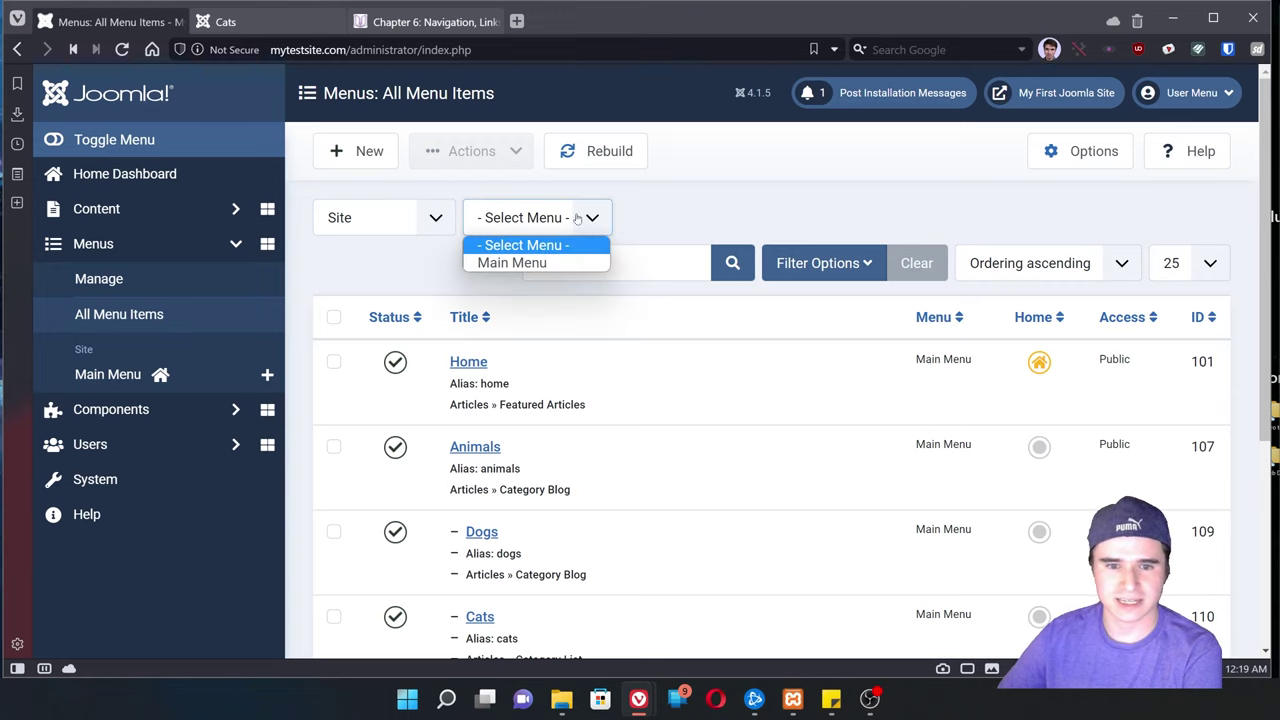
click(572, 250)
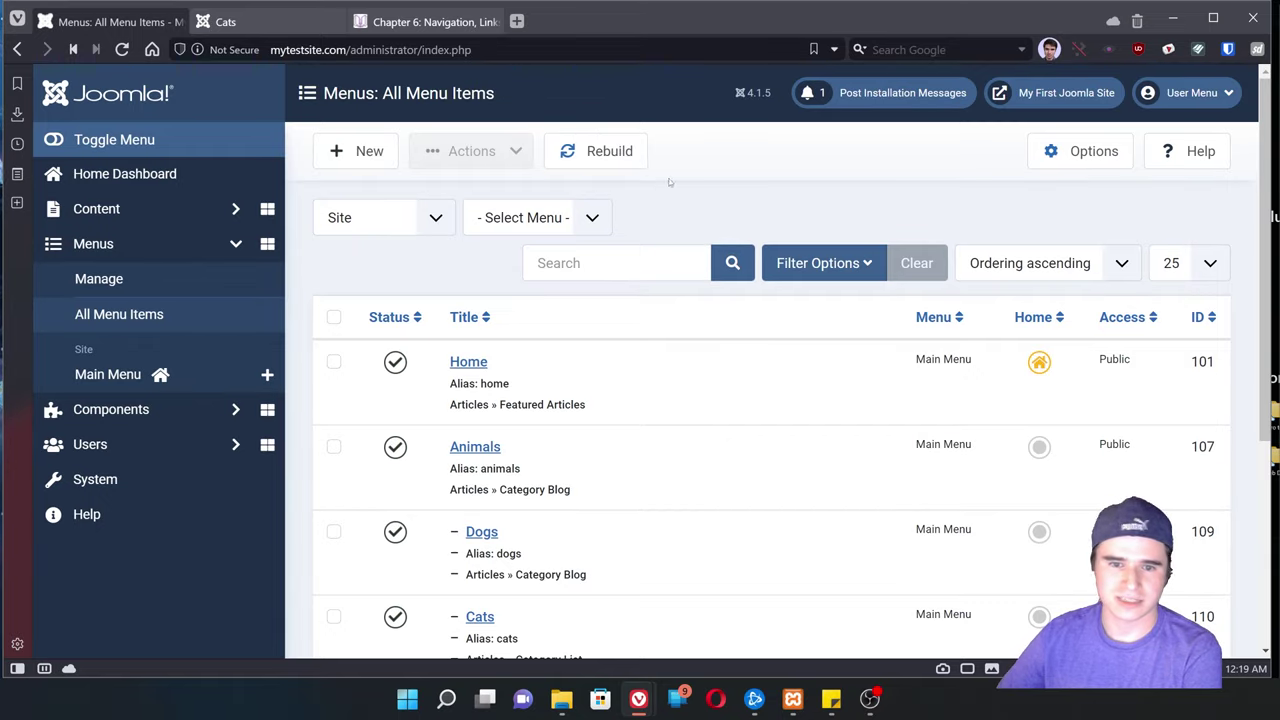
Open the Home menu item and examine its title and menu item type
scroll(658, 214, down, 1)
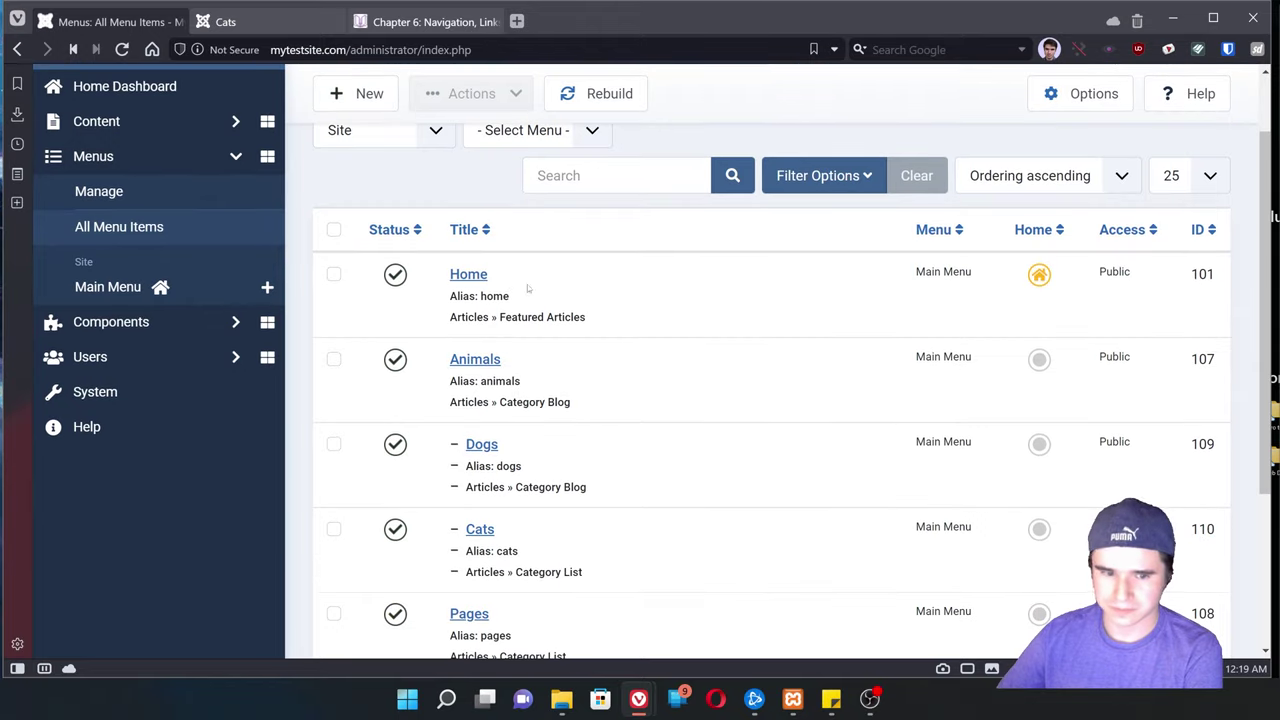
click(469, 275)
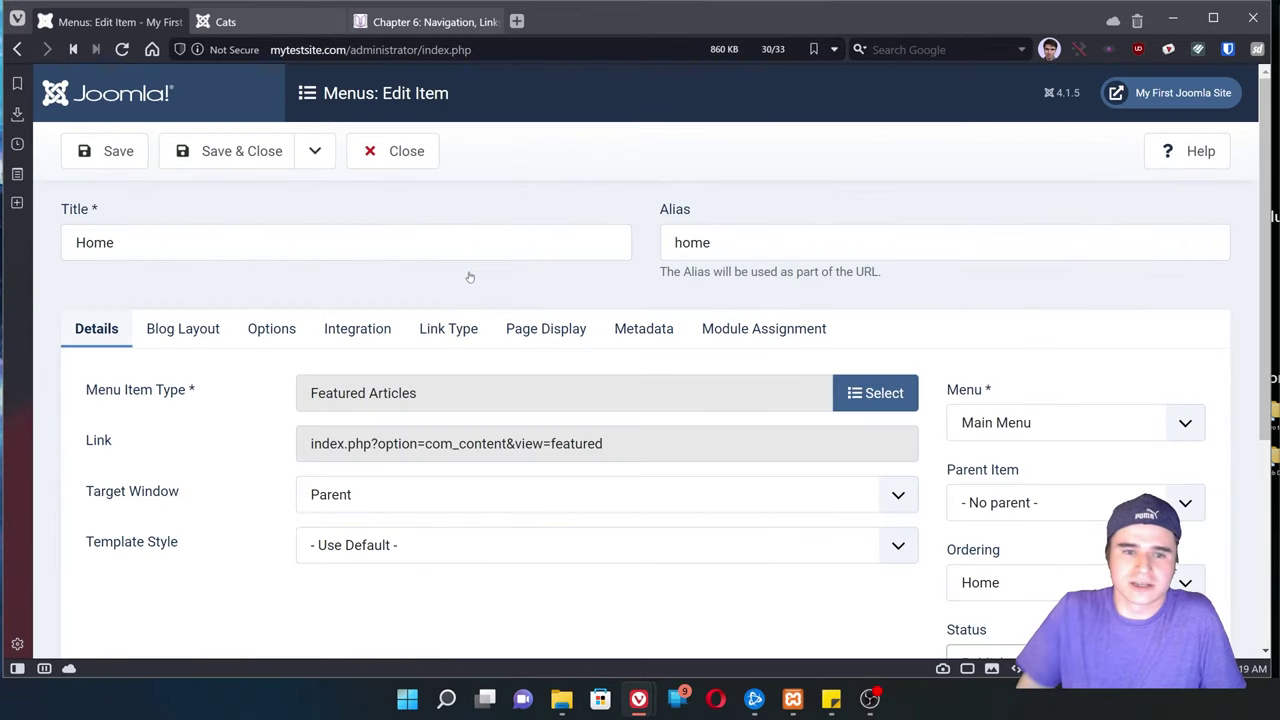
click(440, 245)
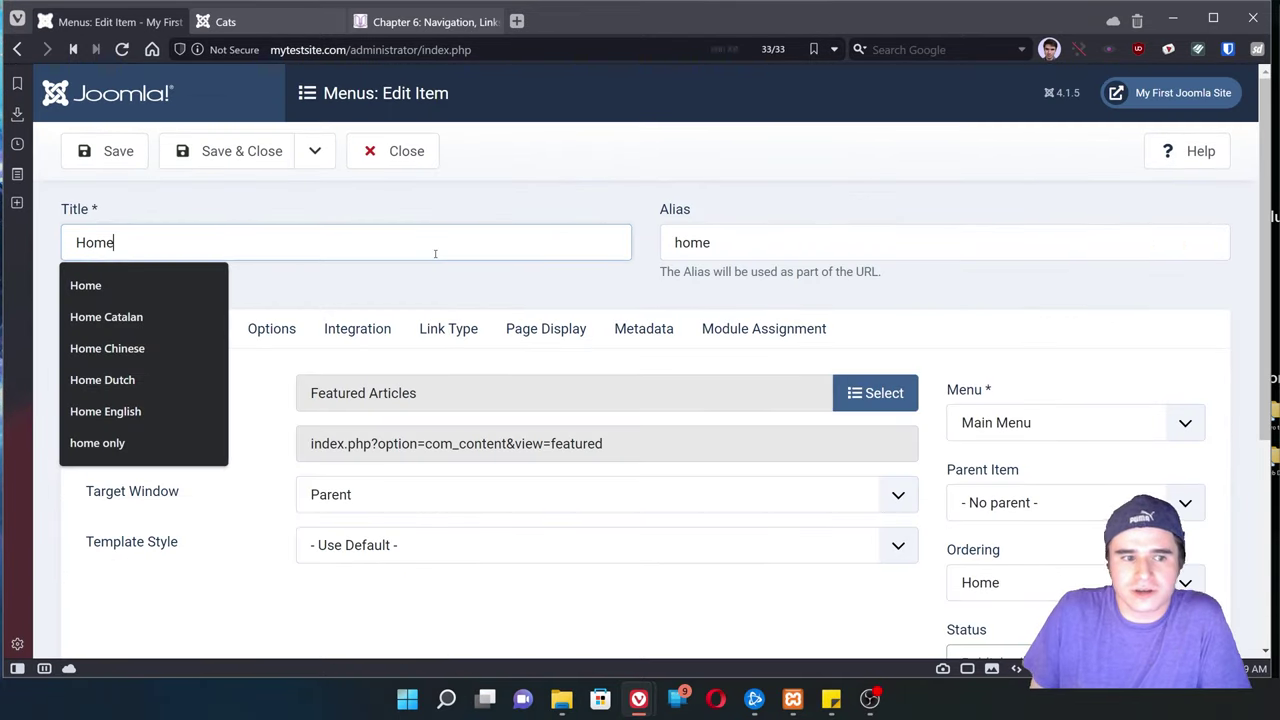
key(Escape)
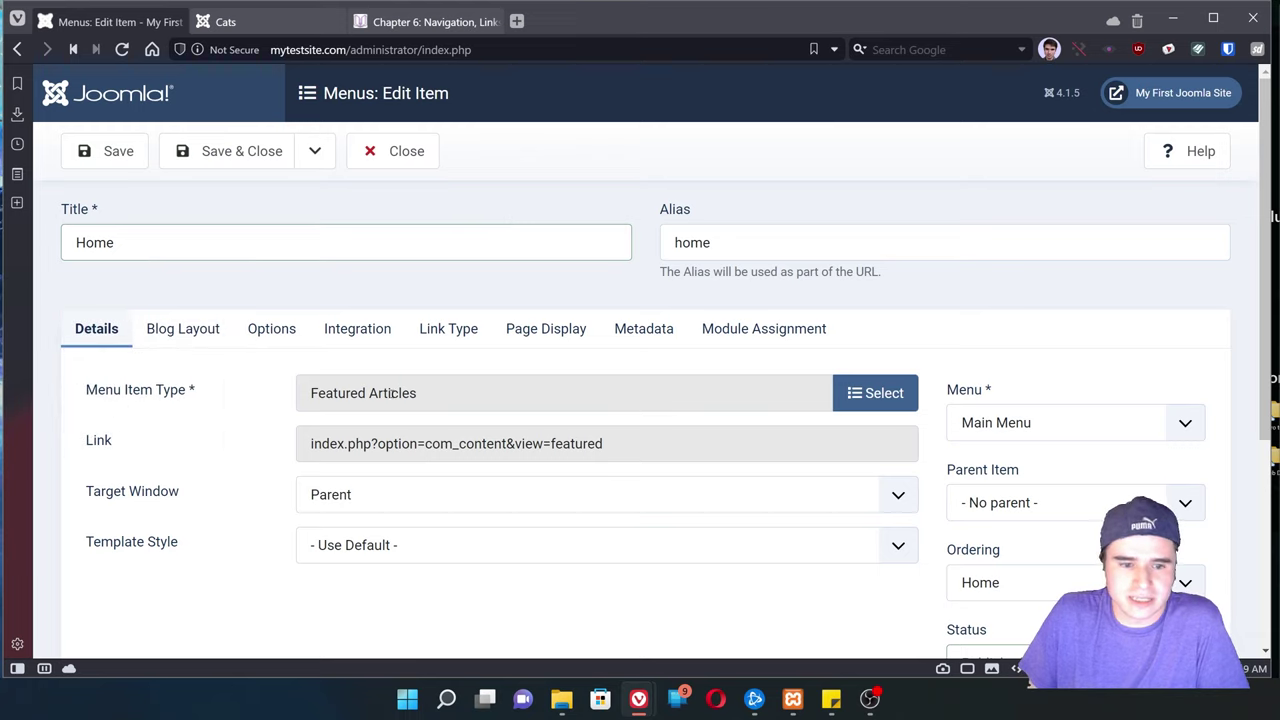
triple_click(296, 391)
click(244, 393)
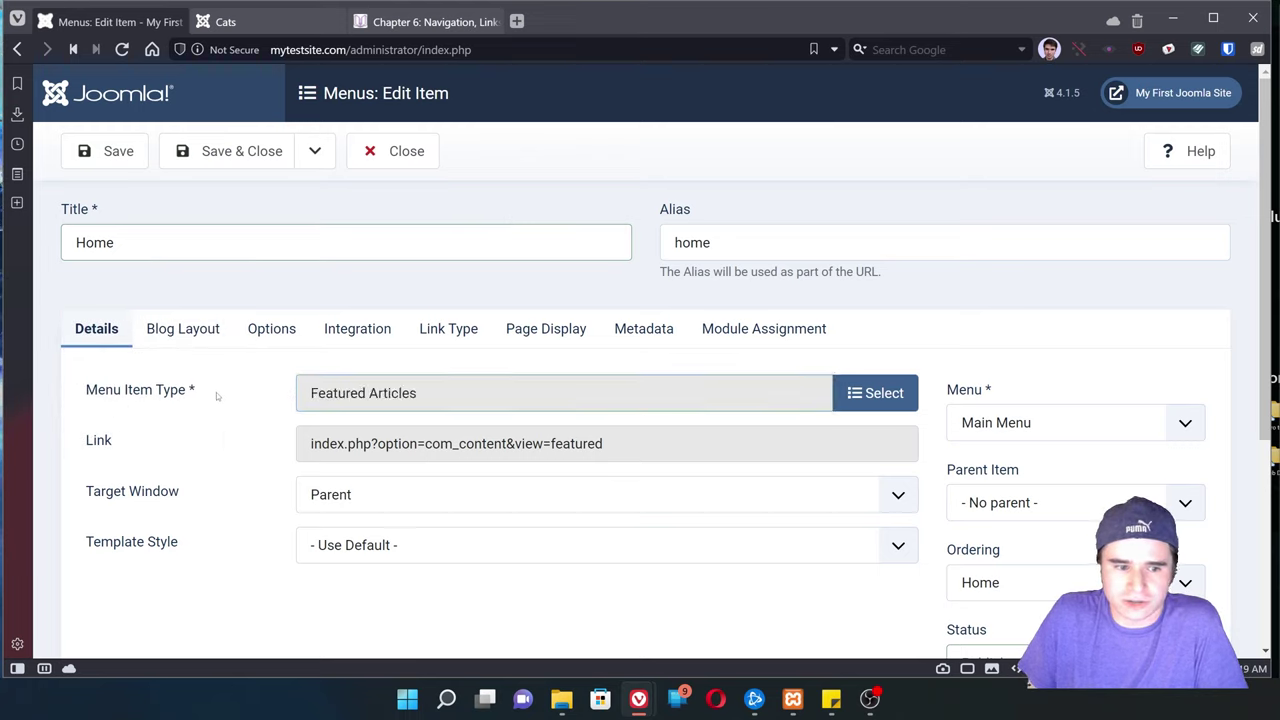
Check the Home item's alias and load mytestsite.com/home in a new browser tab to test the address
click(755, 247)
click(733, 249)
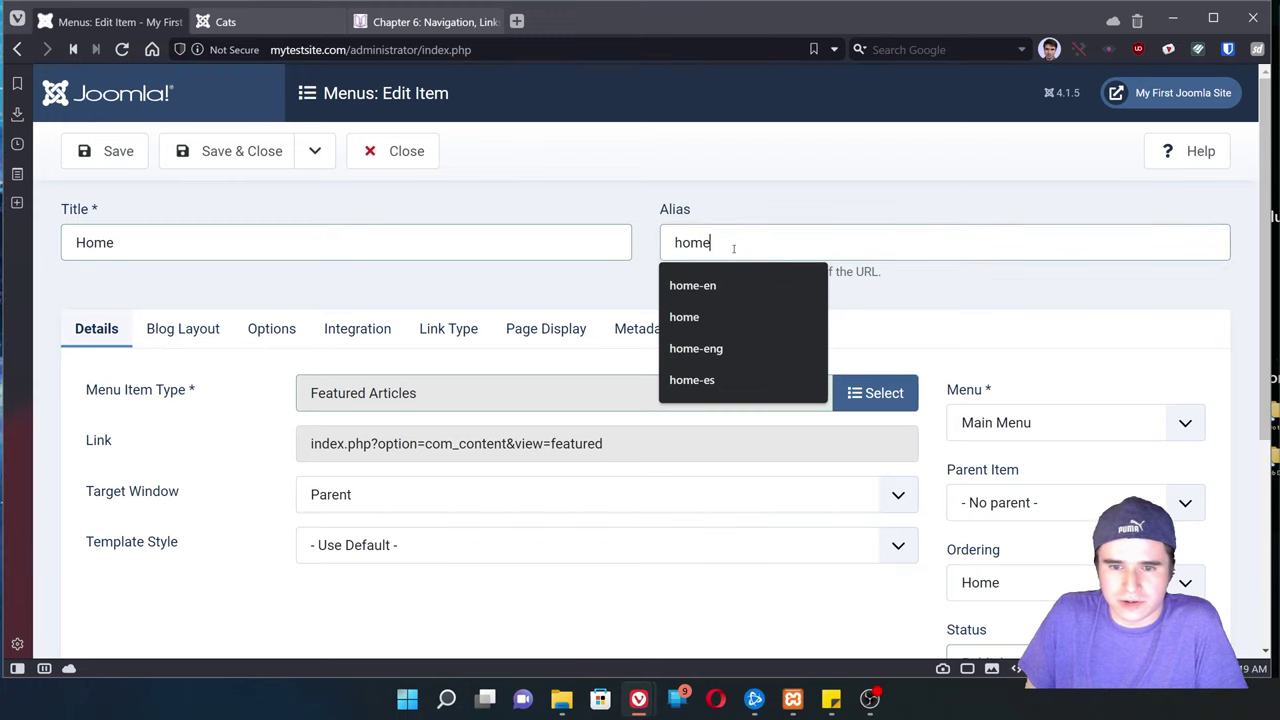
click(509, 294)
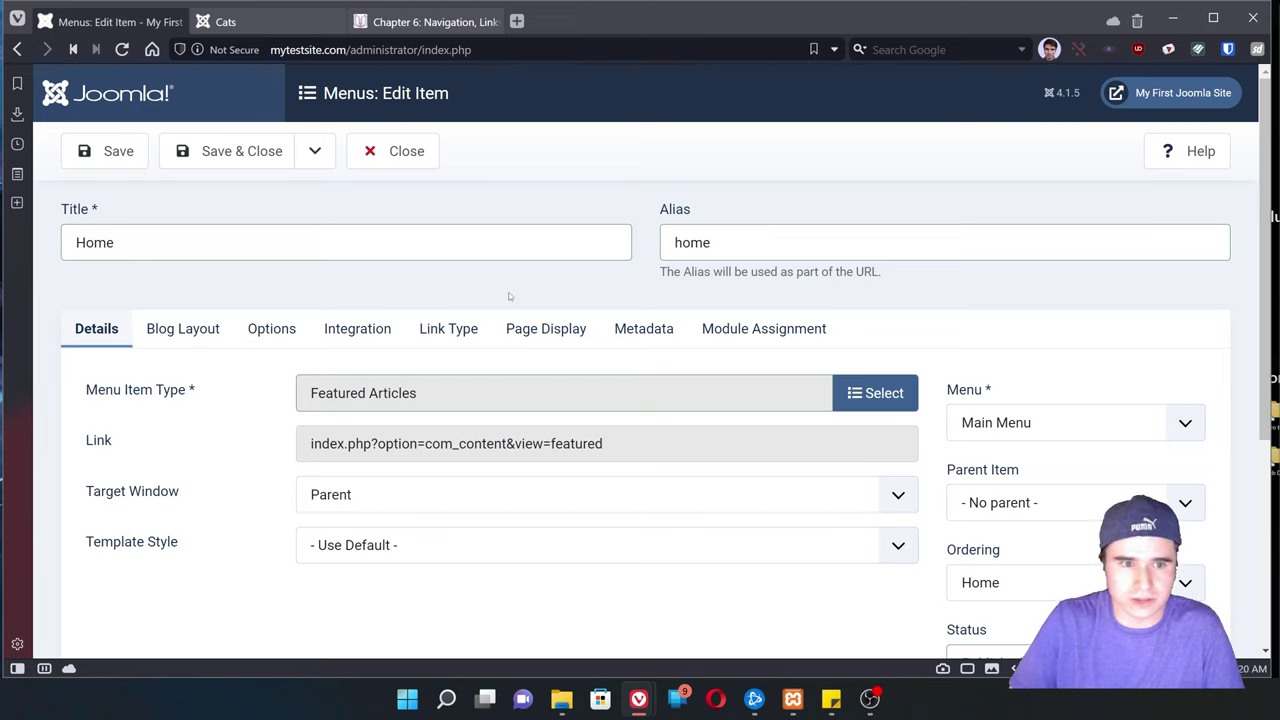
key(ctrl+t)
text(mytestsite.co)
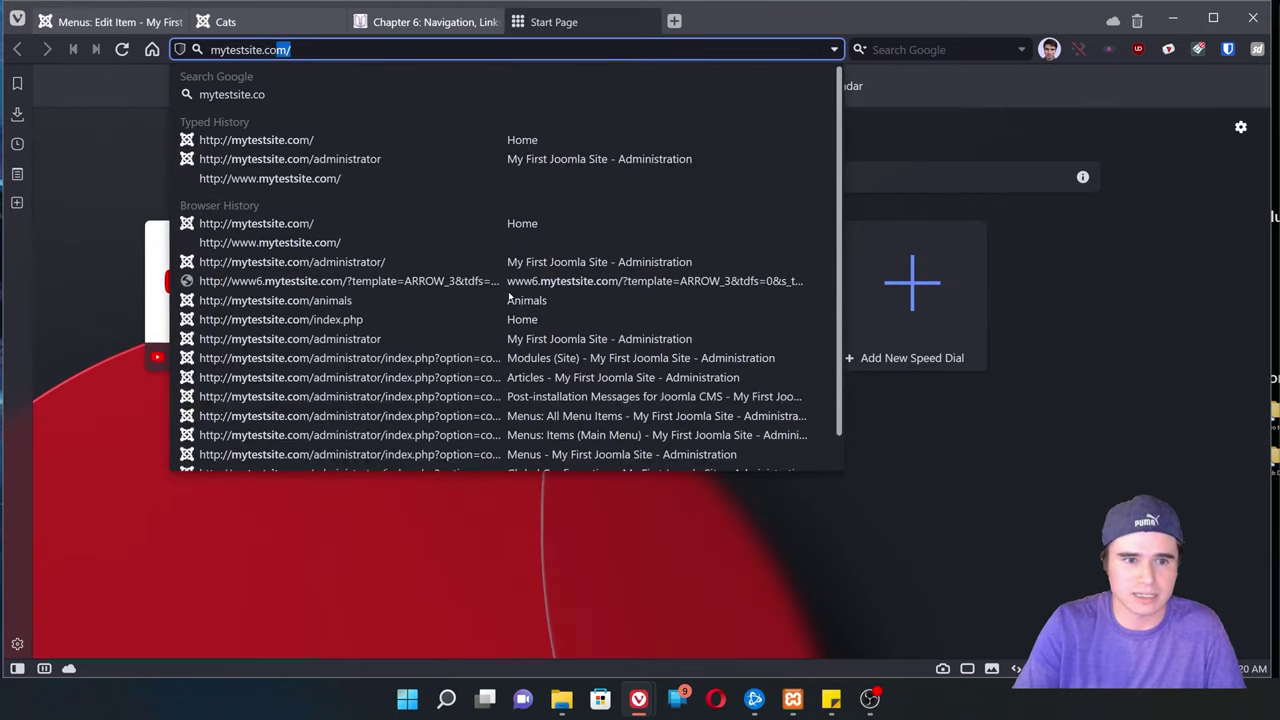
text(m/home)
key(Return)
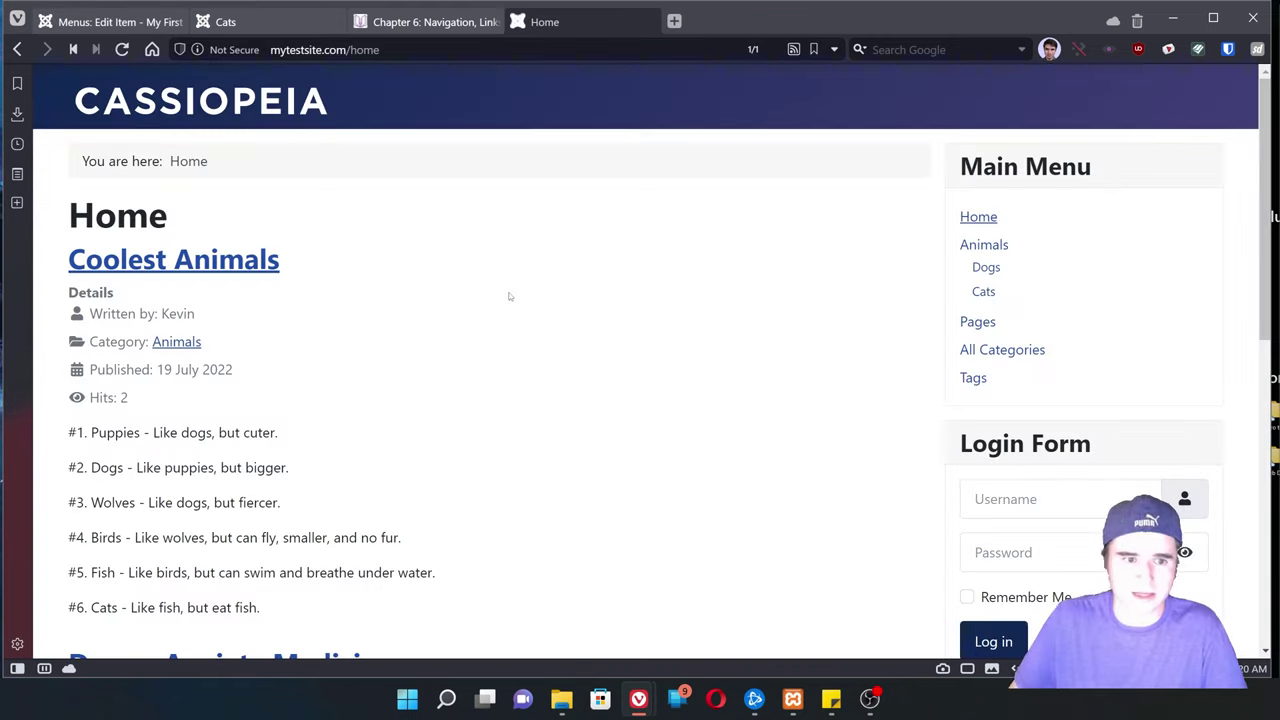
scroll(274, 220, down, 2)
scroll(260, 209, up, 2)
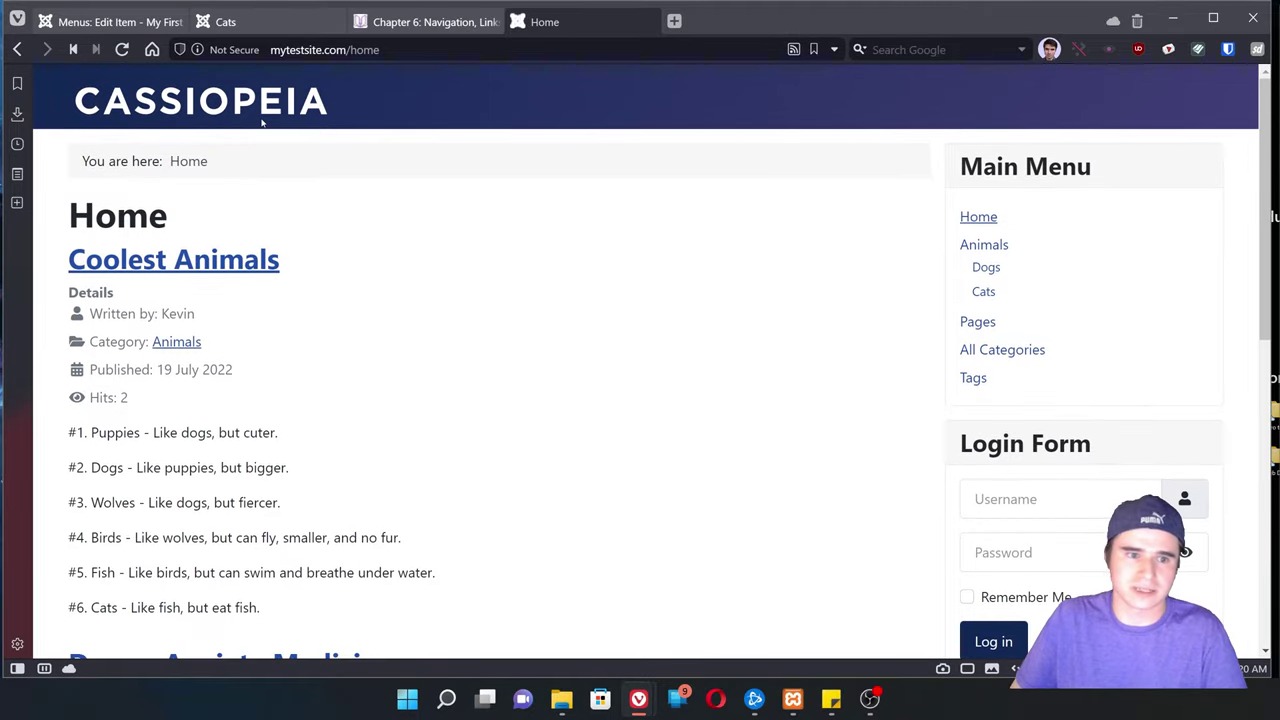
Go to the home page through the site logo and the Home menu link, and inspect the full page address
click(256, 95)
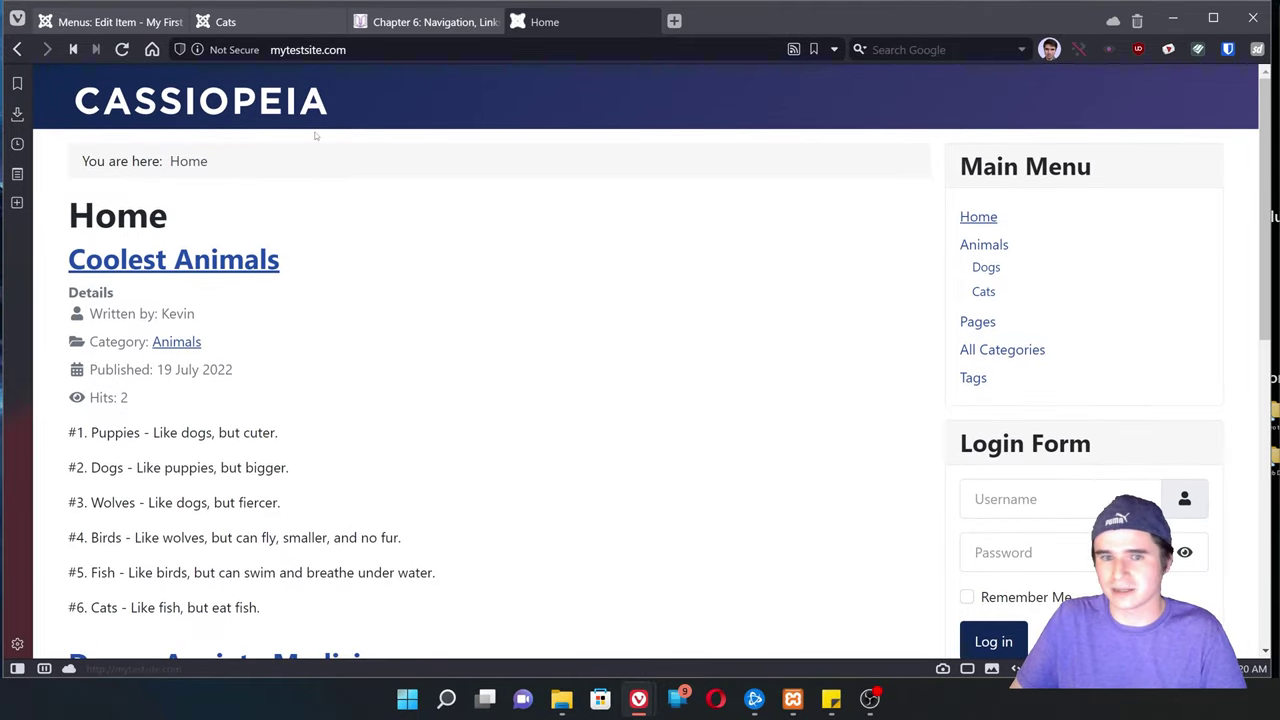
click(988, 224)
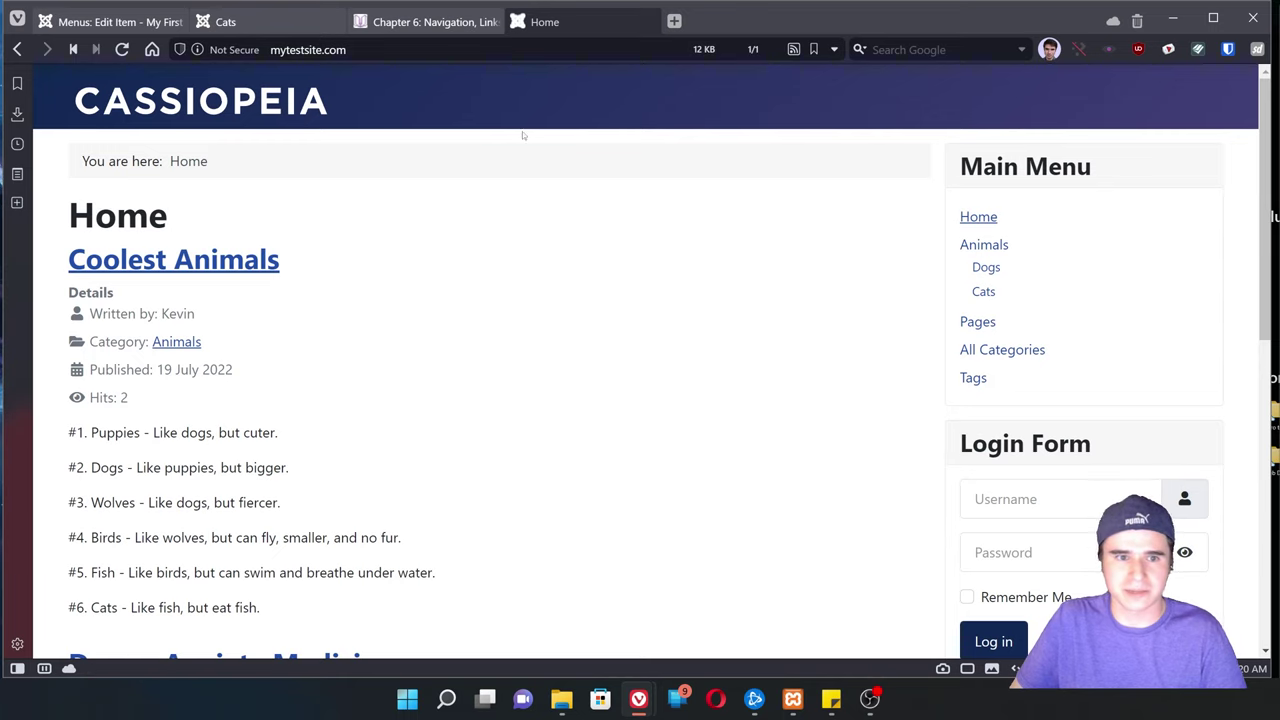
key(ctrl+l)
key(End)
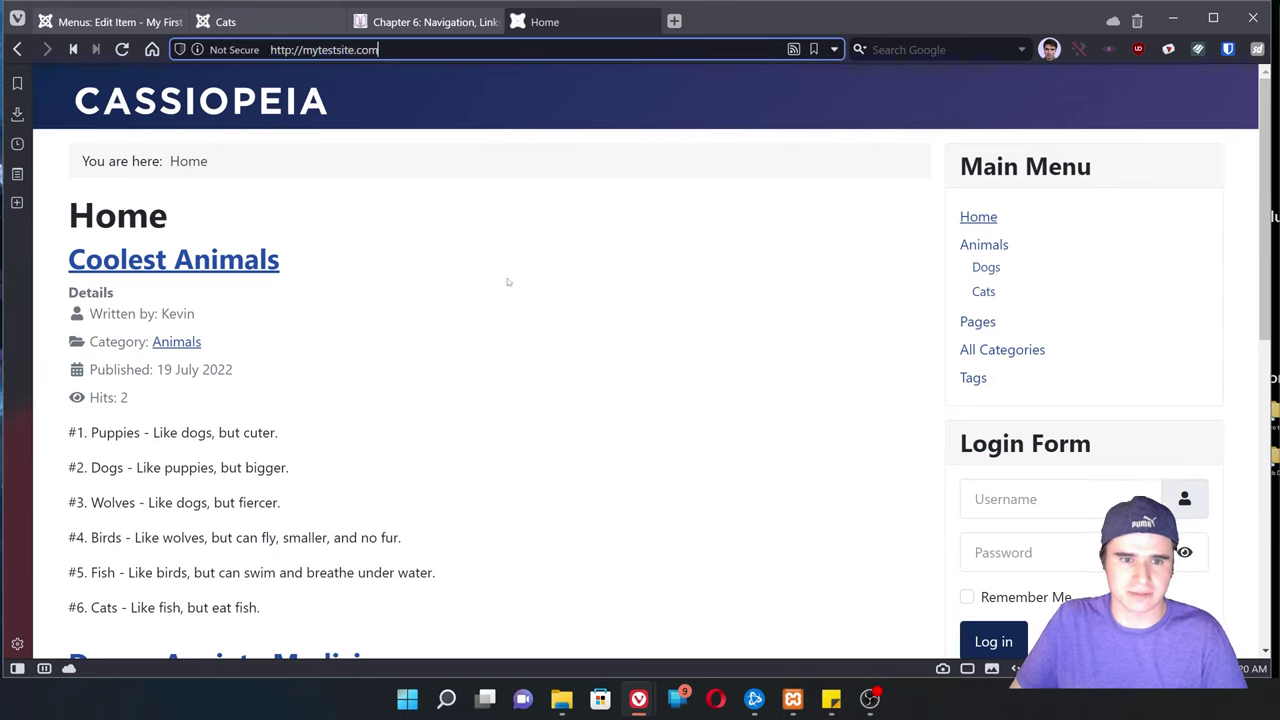
Return to the Home menu item editor and look through its blog layout, options and link type settings
click(150, 21)
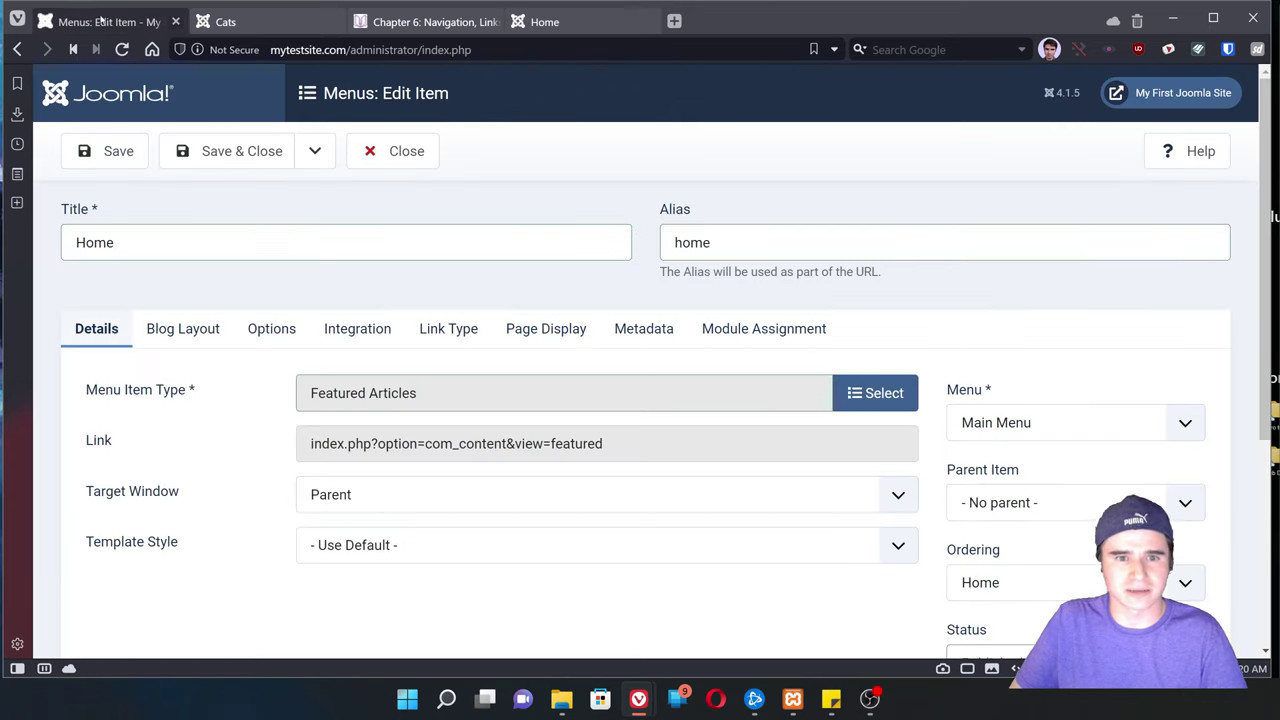
scroll(300, 360, down, 1)
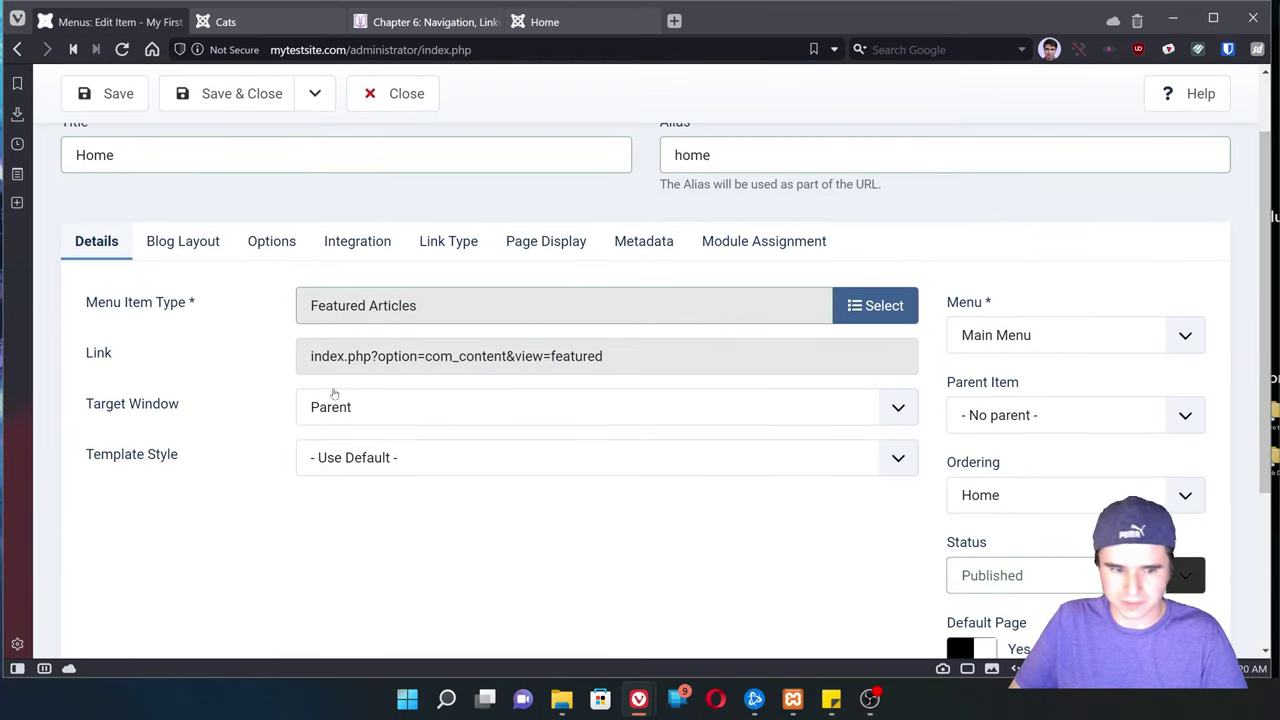
click(171, 245)
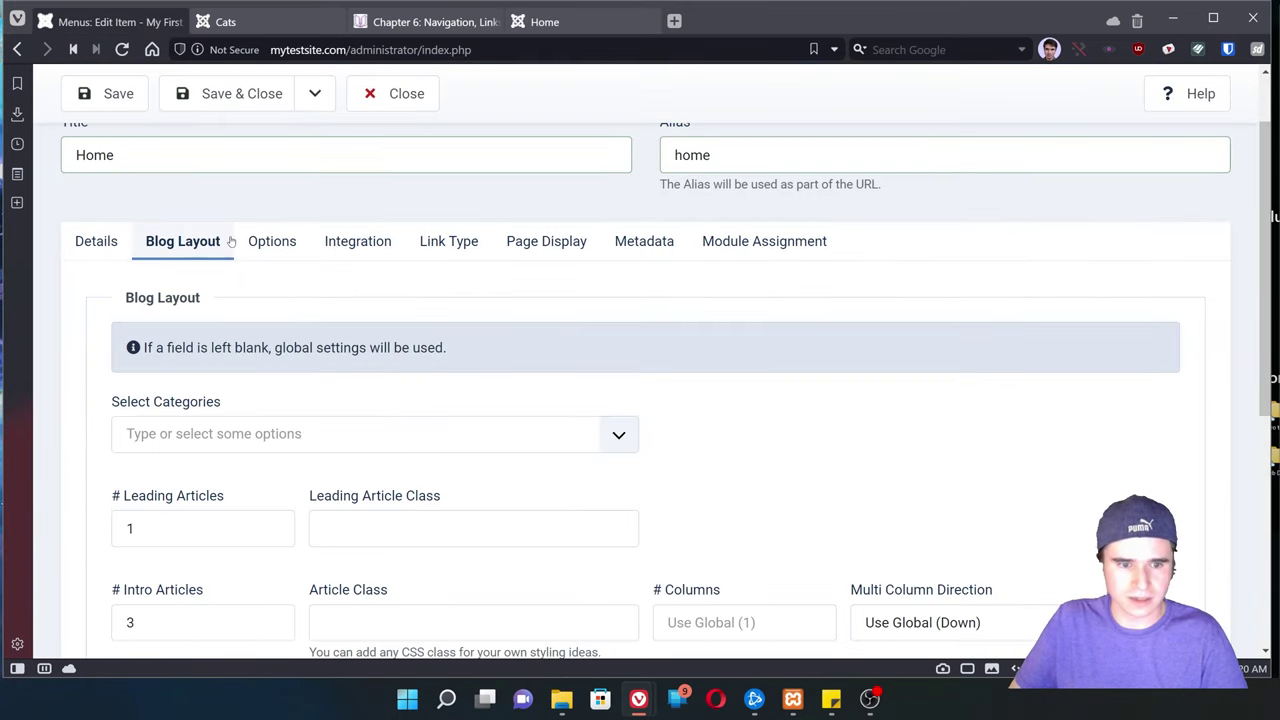
click(302, 248)
click(416, 252)
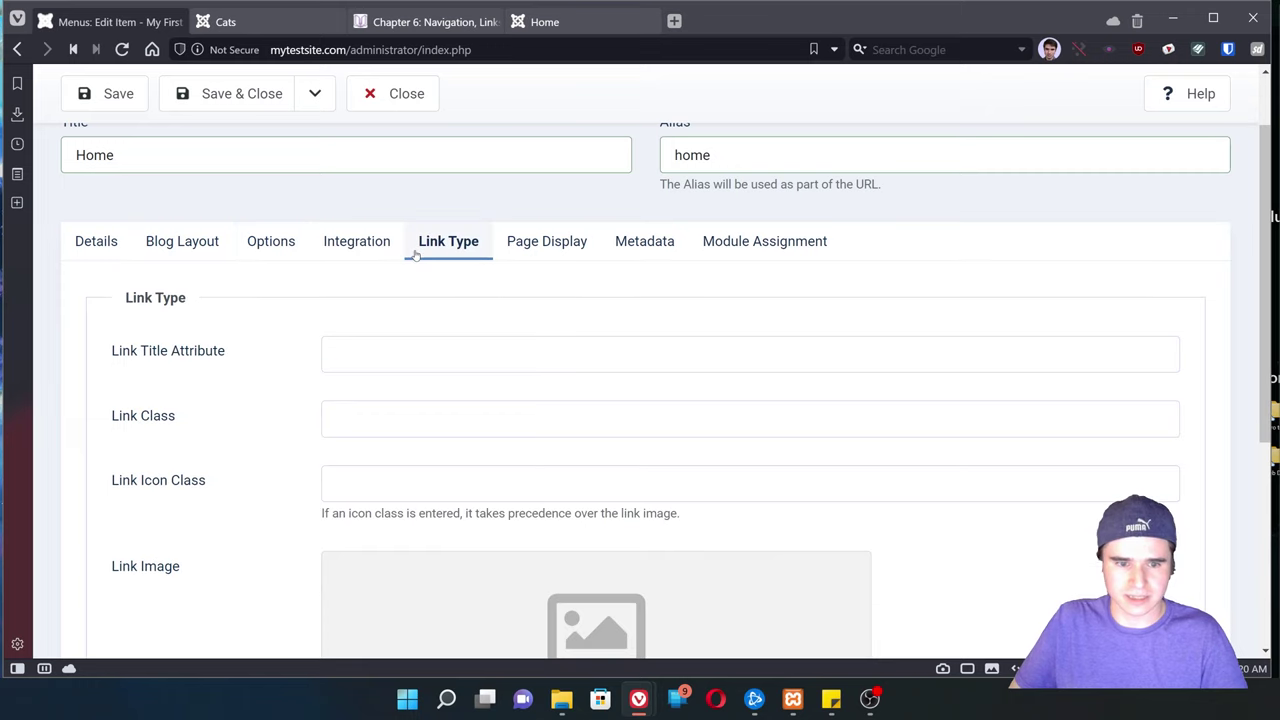
Set the Home item's browser page title to "Meow" and its page heading to "Page Heading", and save the item
click(523, 257)
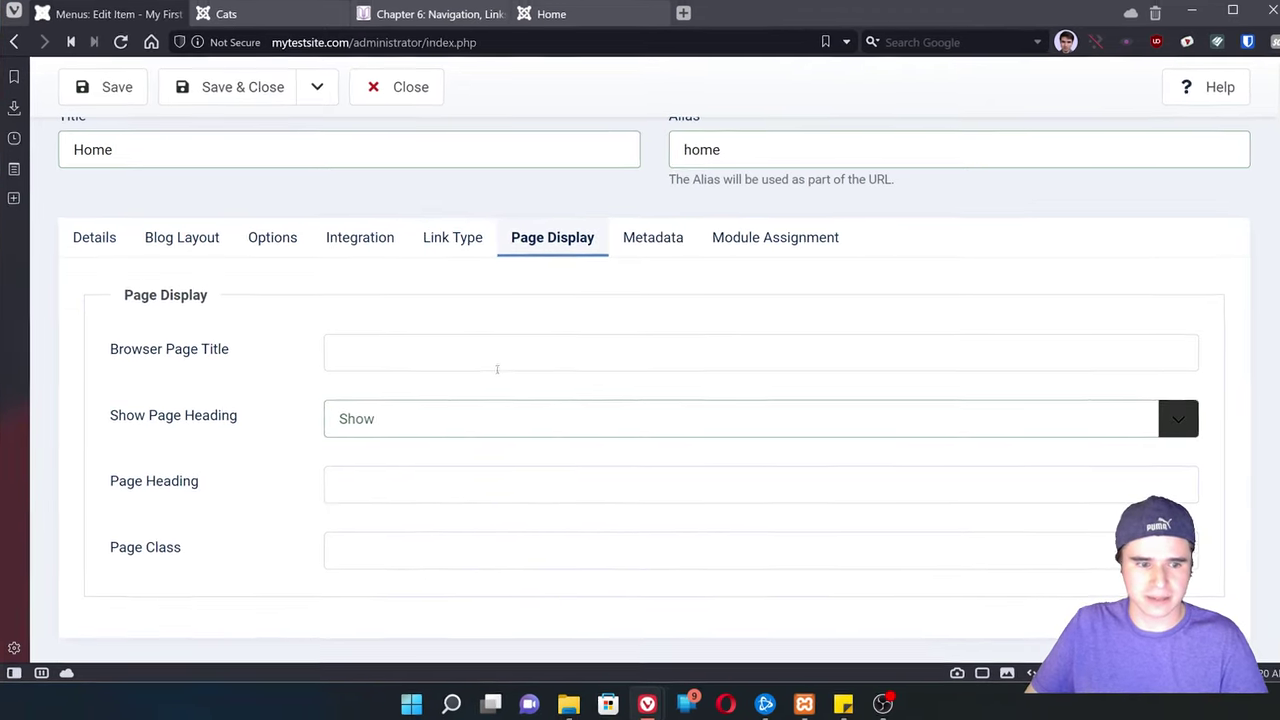
click(494, 360)
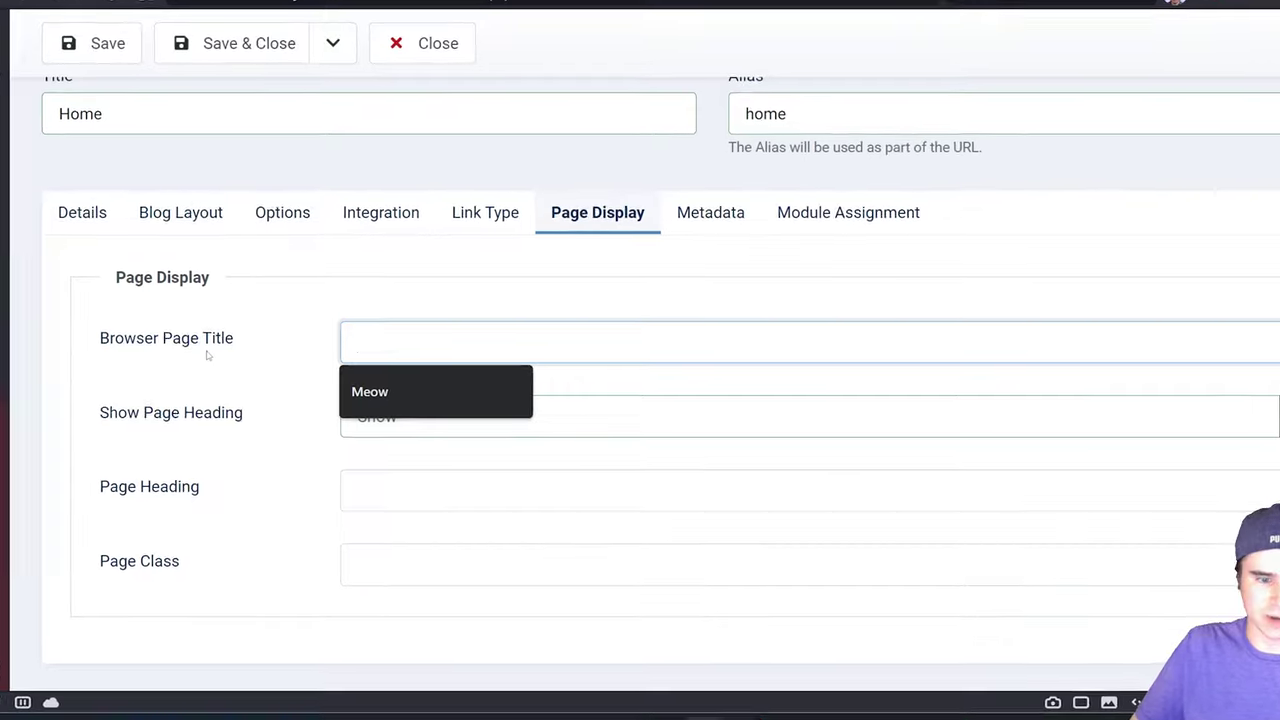
click(360, 388)
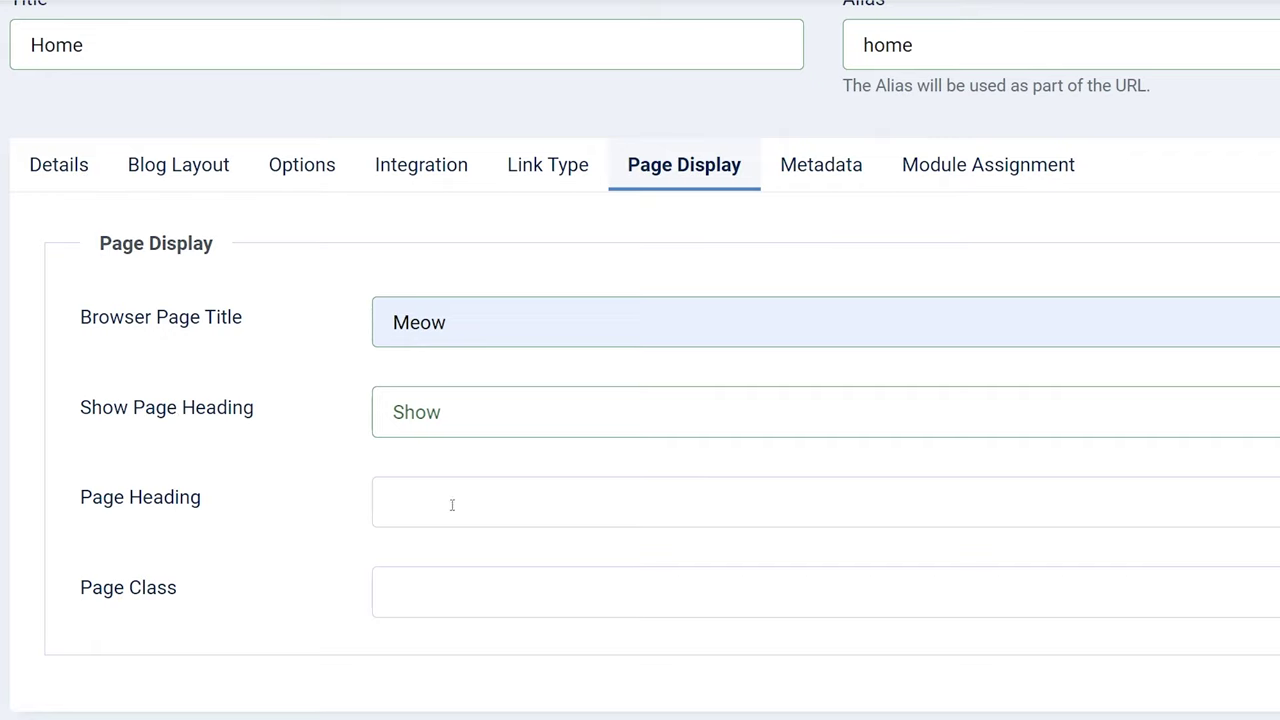
click(560, 518)
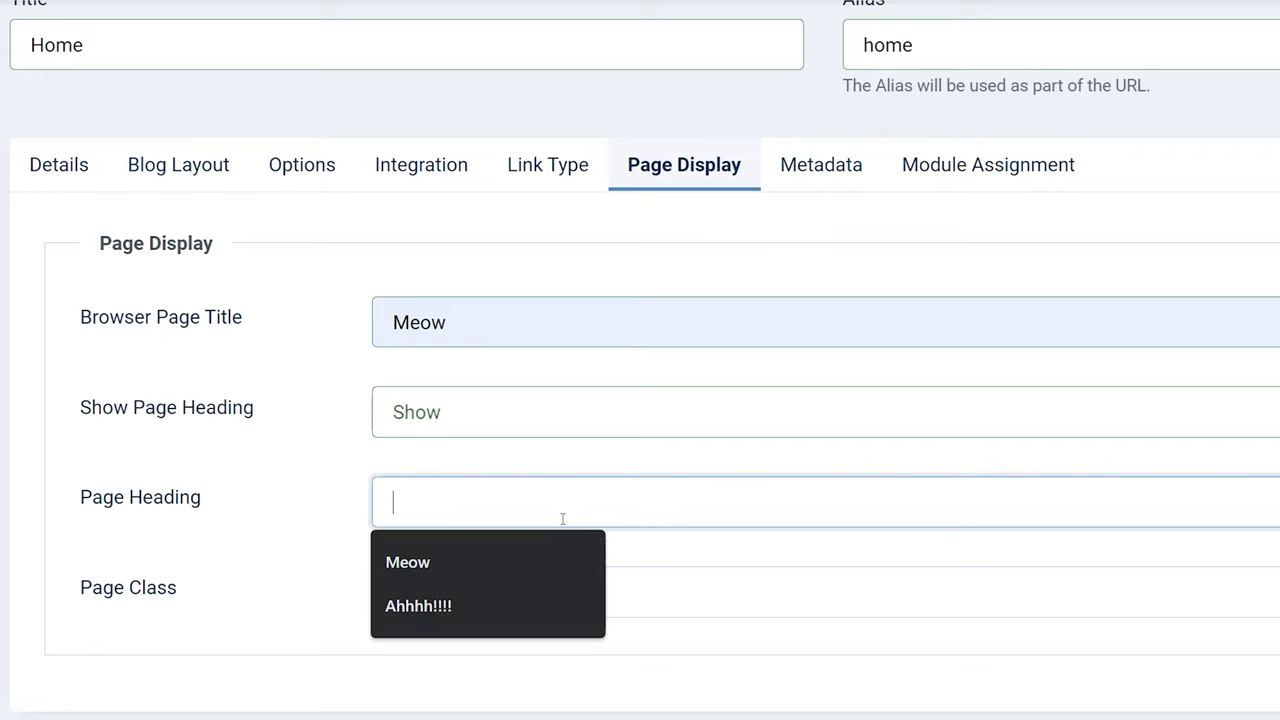
text(Oag)
key(BackSpace)
text(Page Heading)
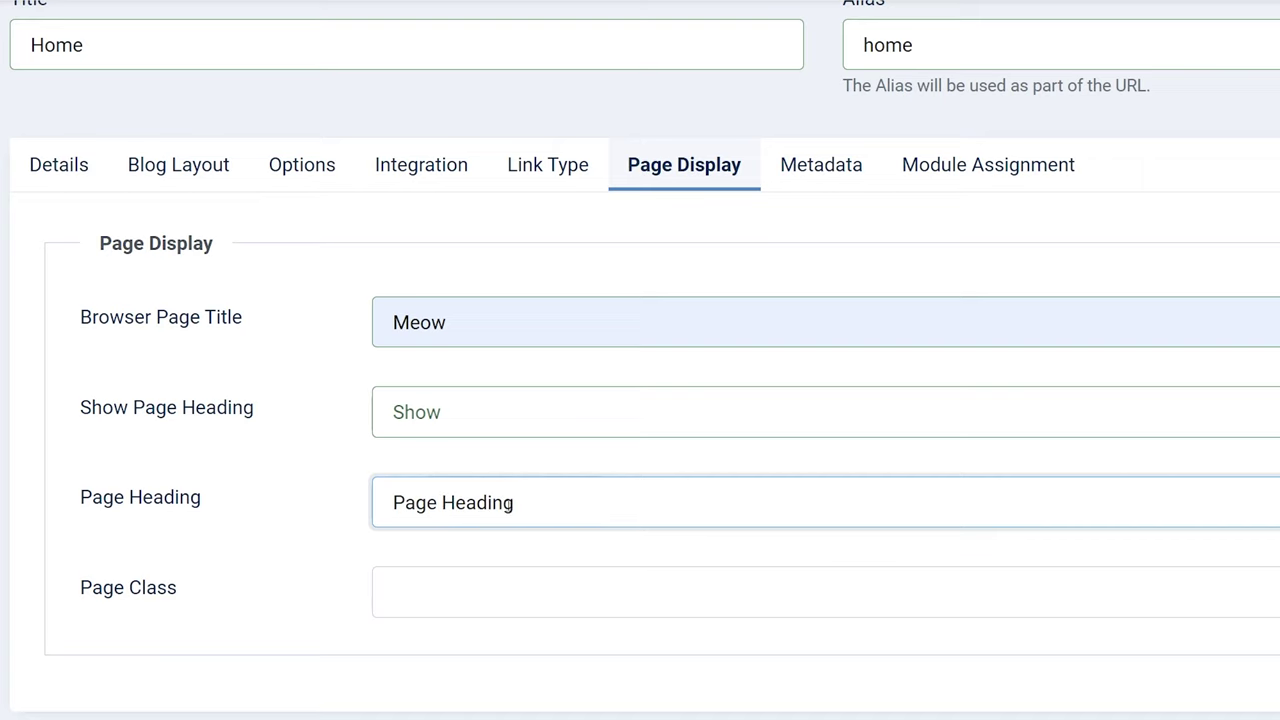
key(Return)
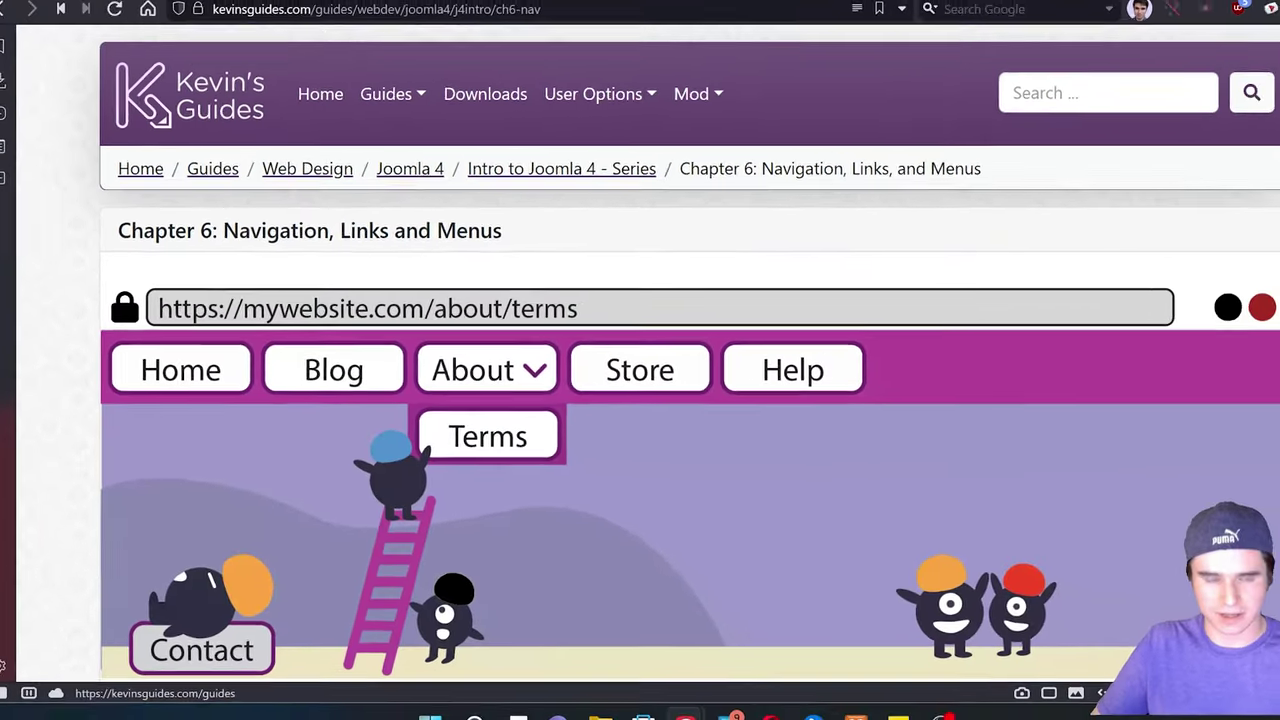
Go from the public Cats page to the home page and check its heading
click(266, 30)
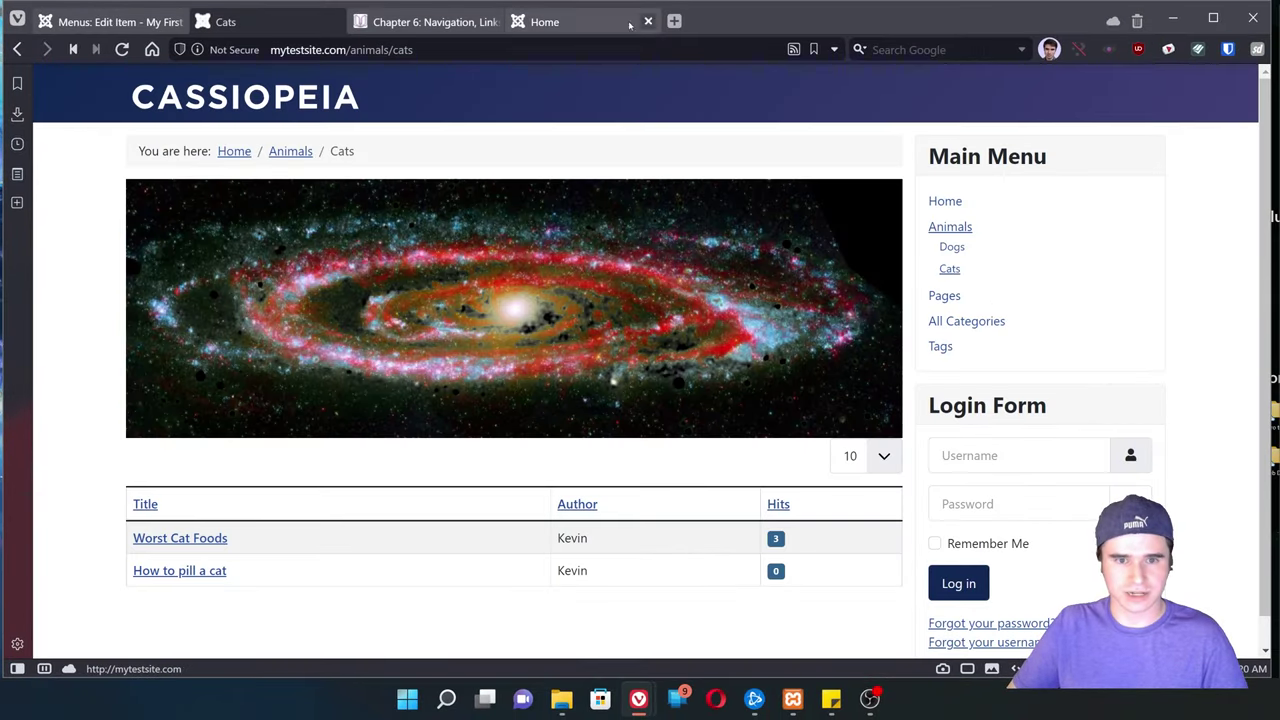
click(234, 151)
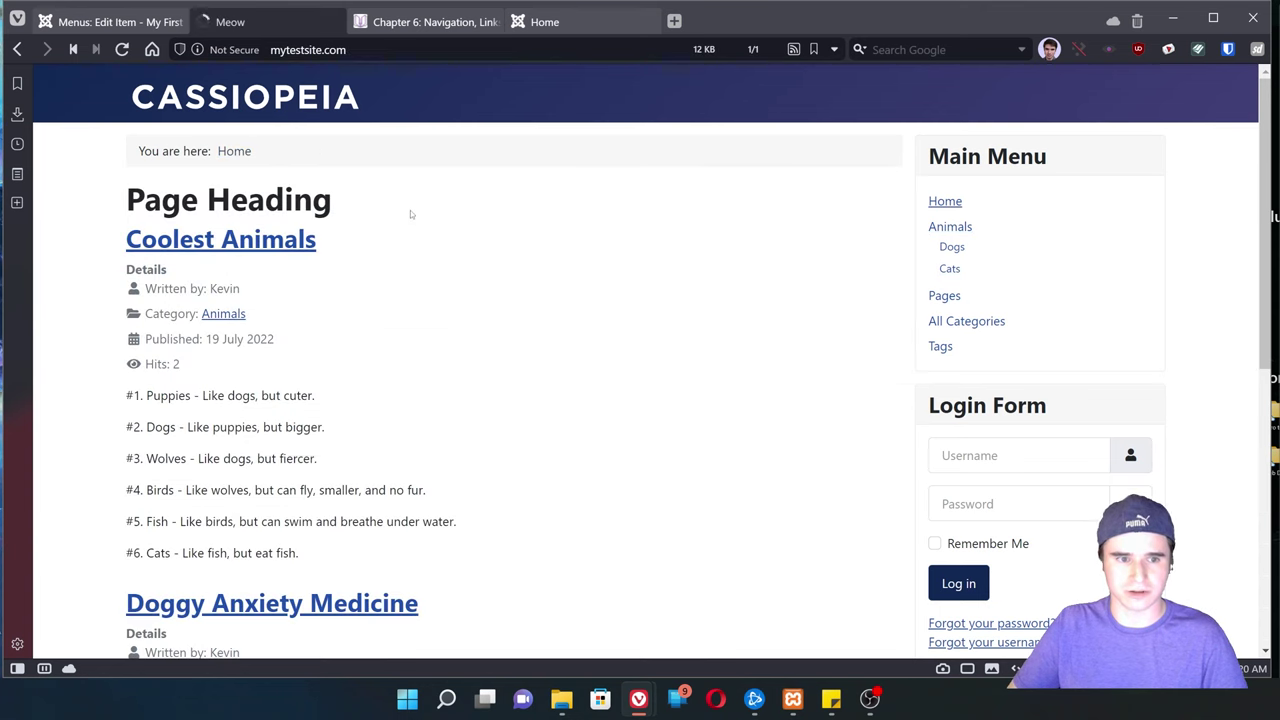
scroll(430, 250, down, 1)
scroll(400, 252, up, 1)
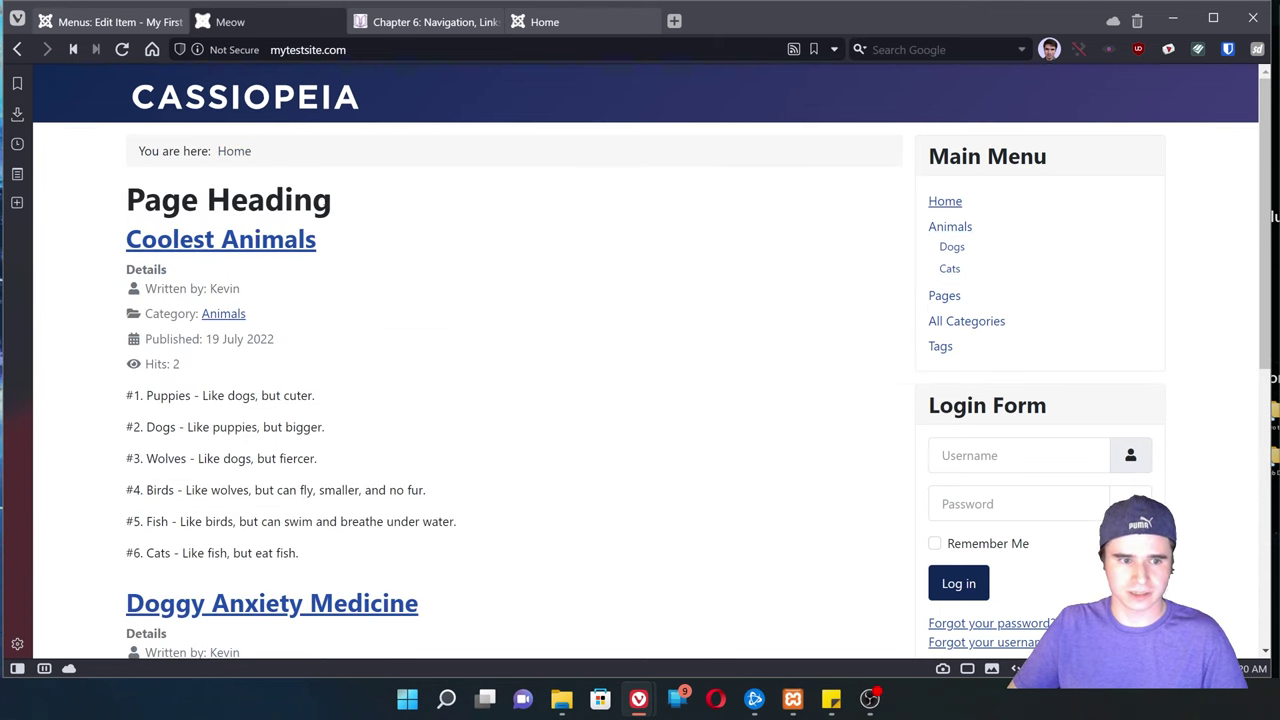
drag(338, 200, 145, 200)
click(419, 209)
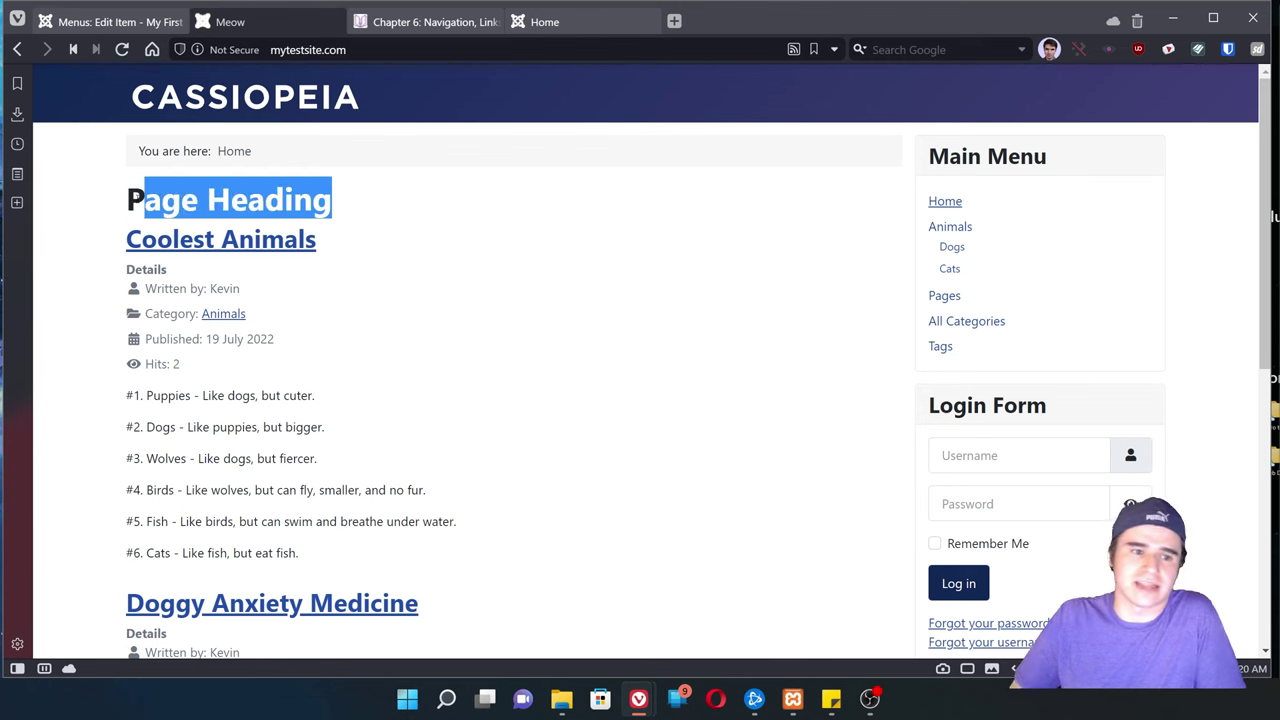
Compare the Home item's page heading and browser page title settings with the public page and its tab title
click(84, 27)
scroll(415, 516, down, 1)
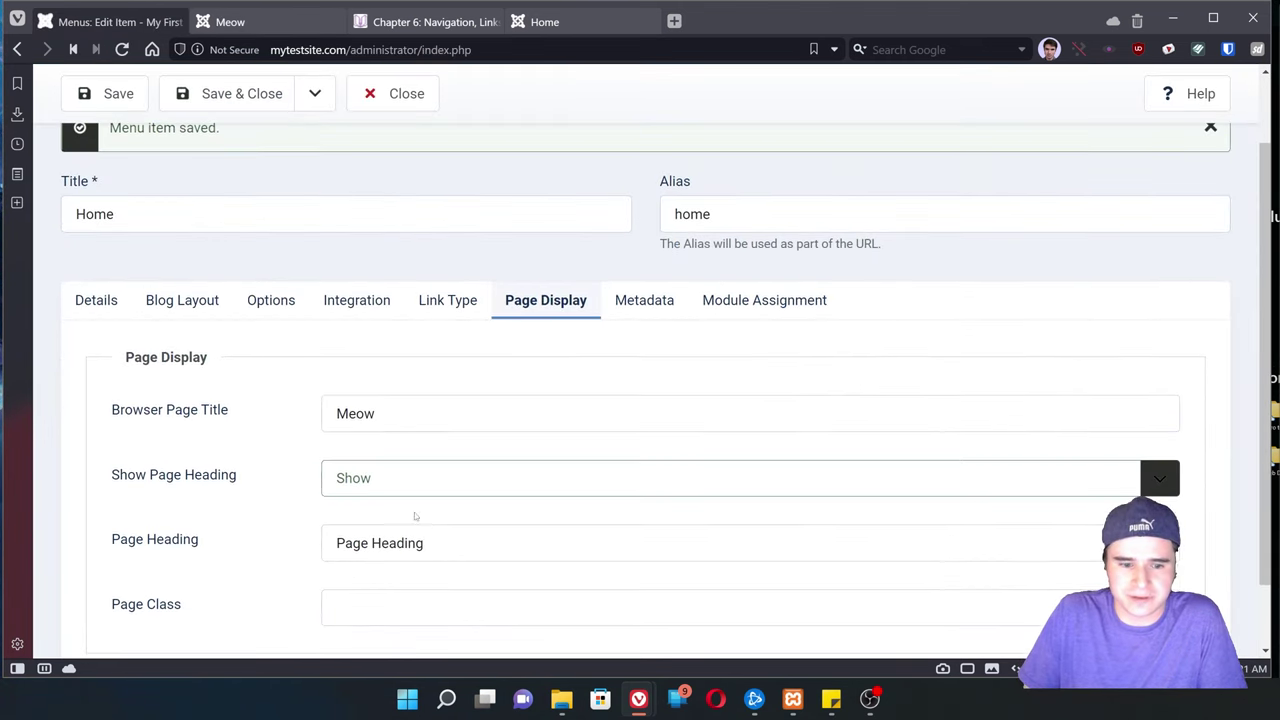
click(445, 553)
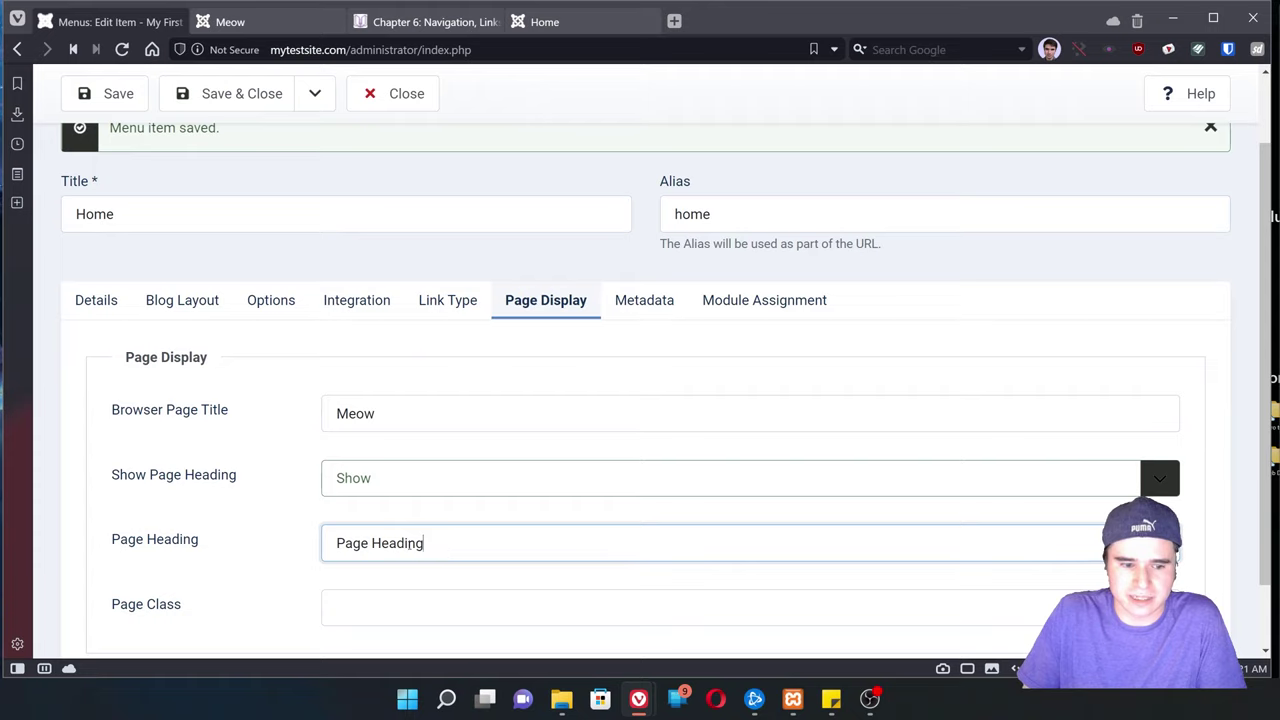
drag(440, 548, 298, 544)
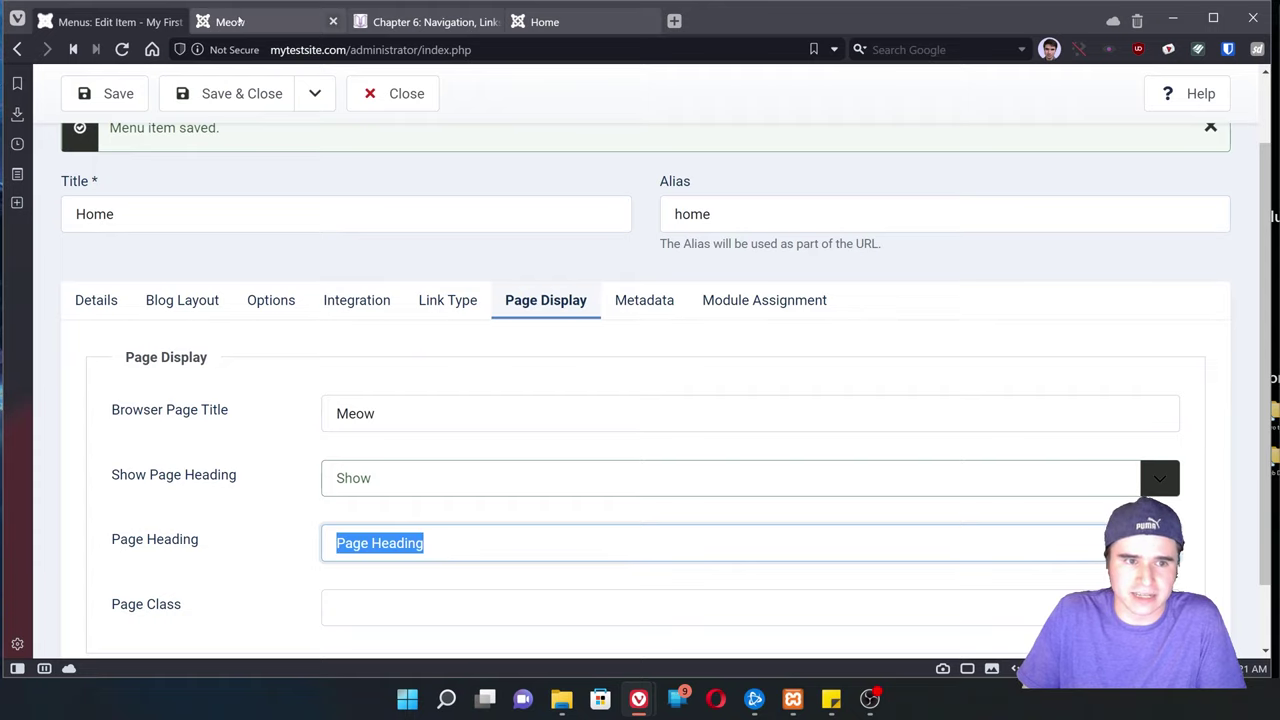
drag(378, 414, 320, 414)
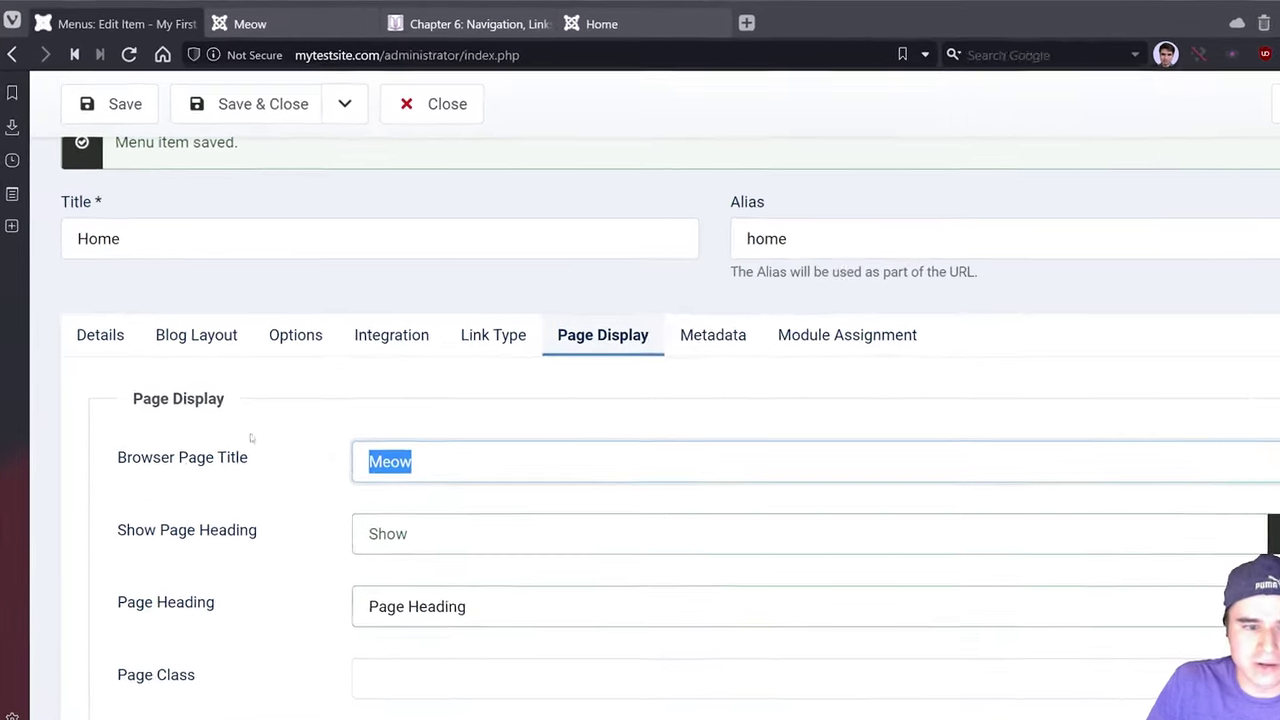
click(300, 27)
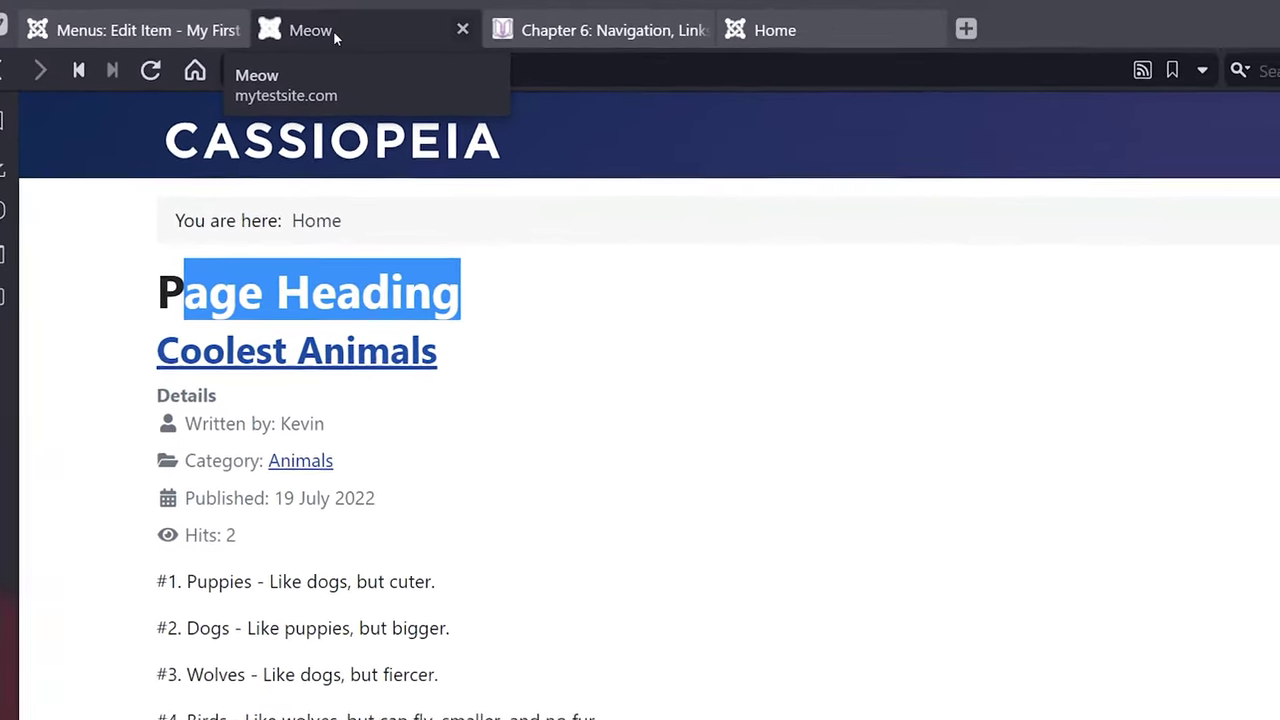
click(140, 27)
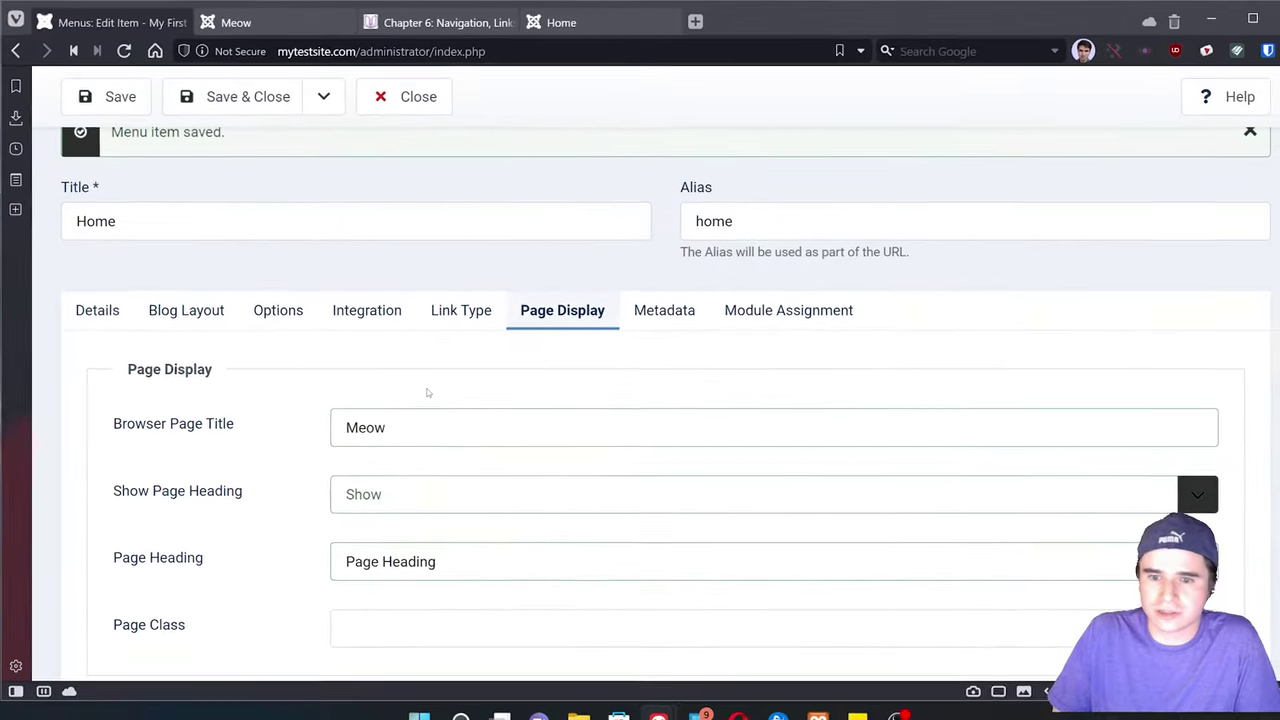
Review the Home item's details, close it without further changes, and look over the Main Menu's item list
click(97, 310)
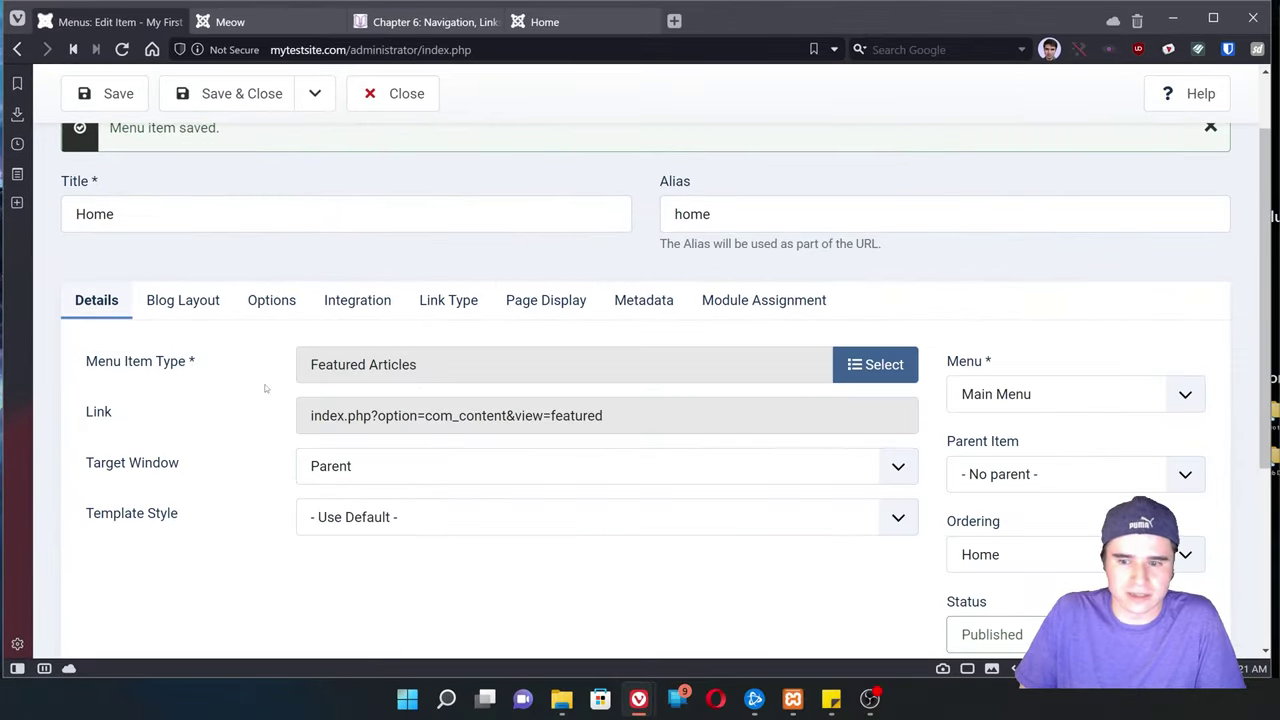
scroll(265, 388, down, 2)
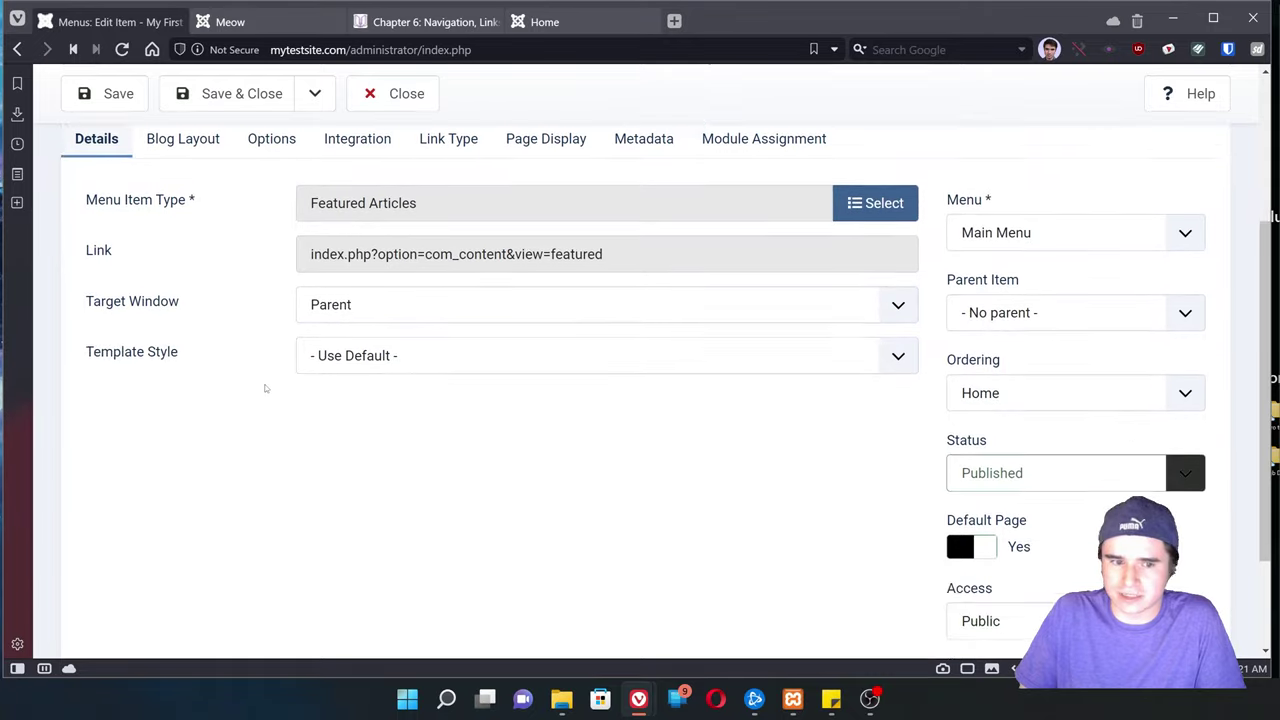
scroll(265, 388, up, 1)
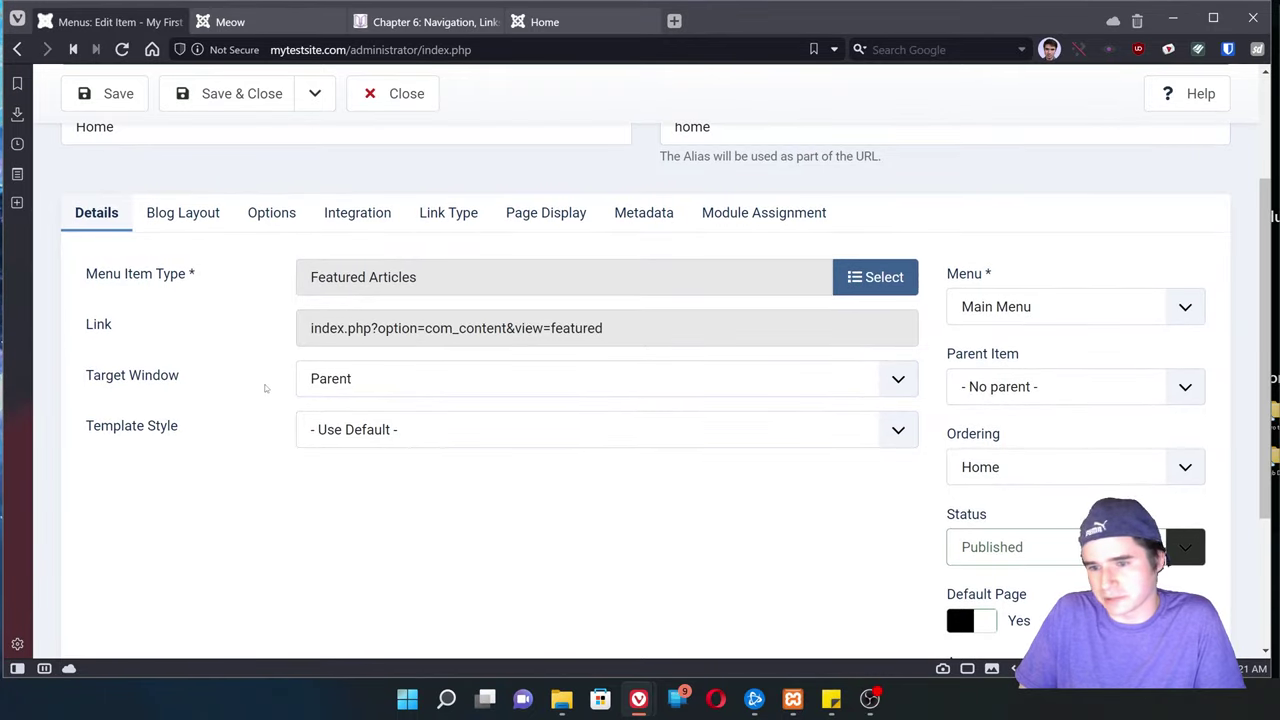
scroll(265, 388, up, 1)
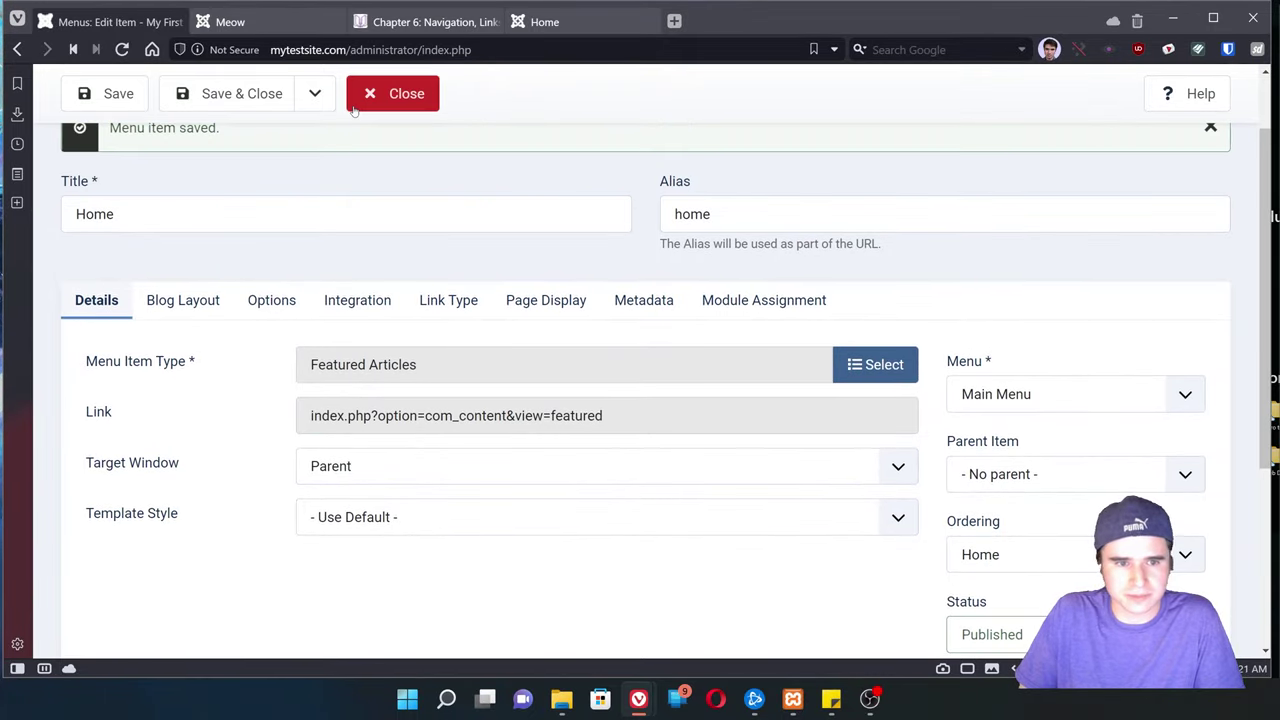
click(392, 93)
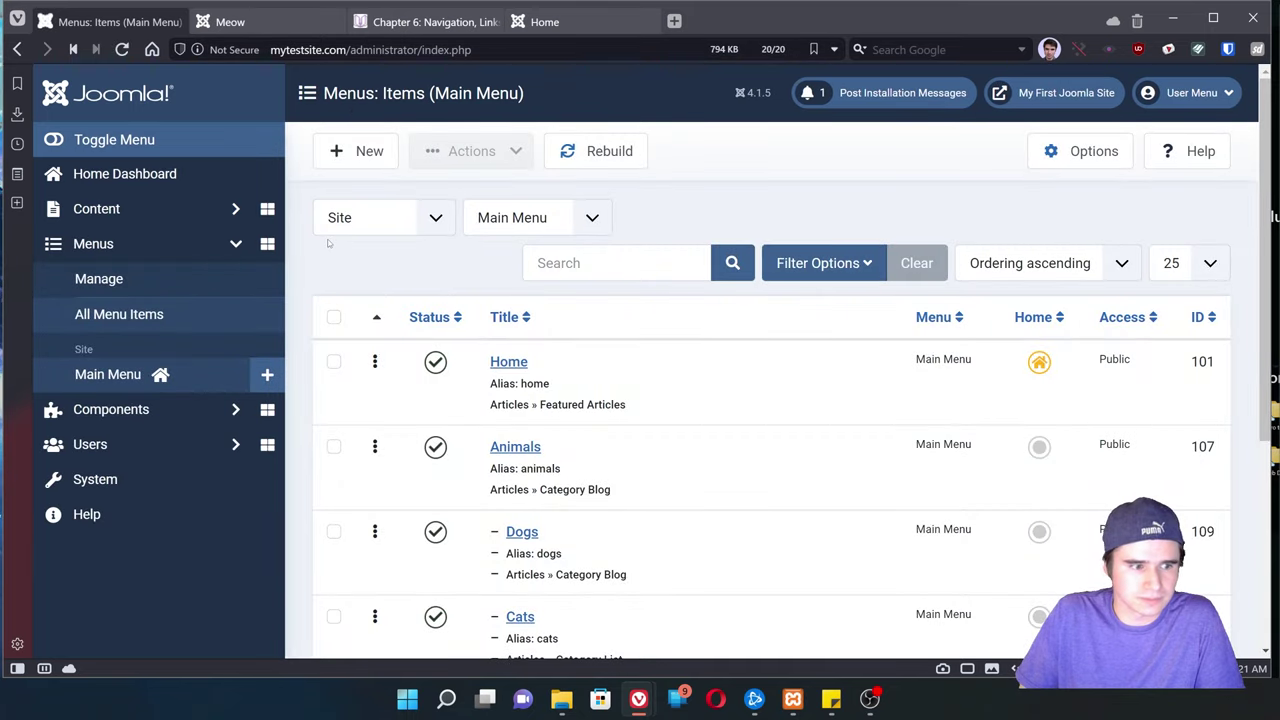
scroll(328, 243, down, 2)
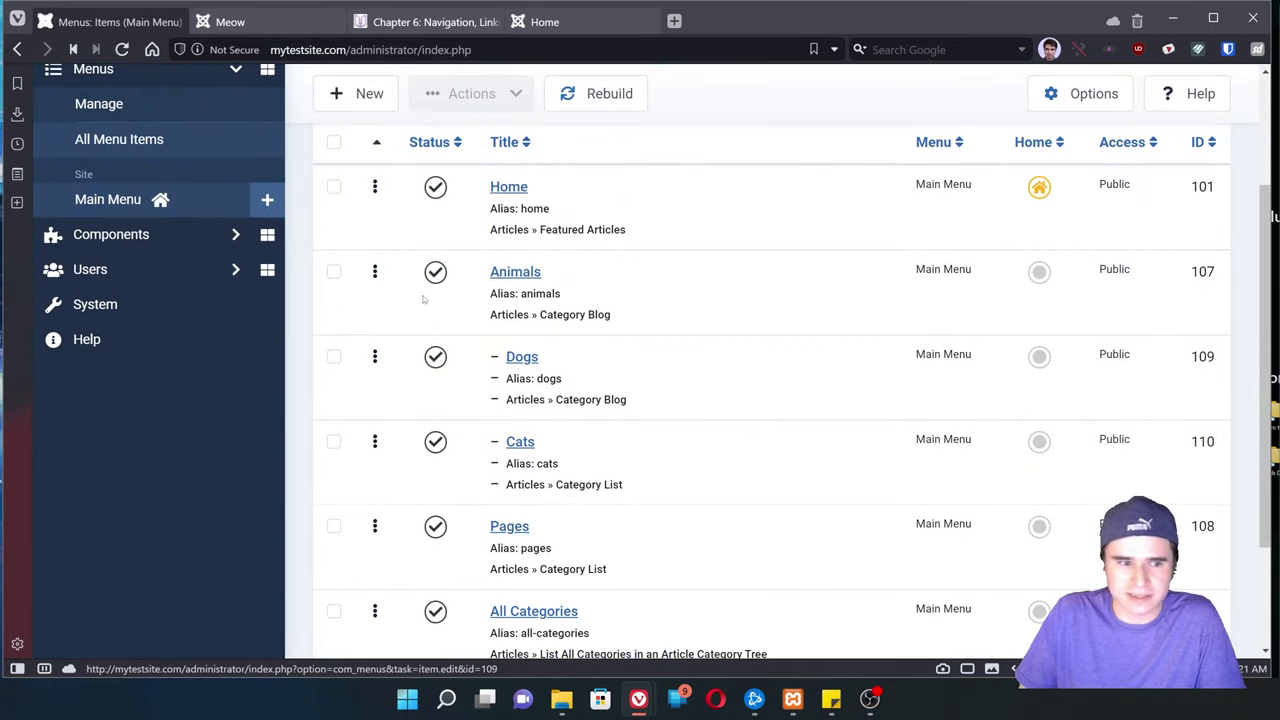
scroll(424, 307, up, 1)
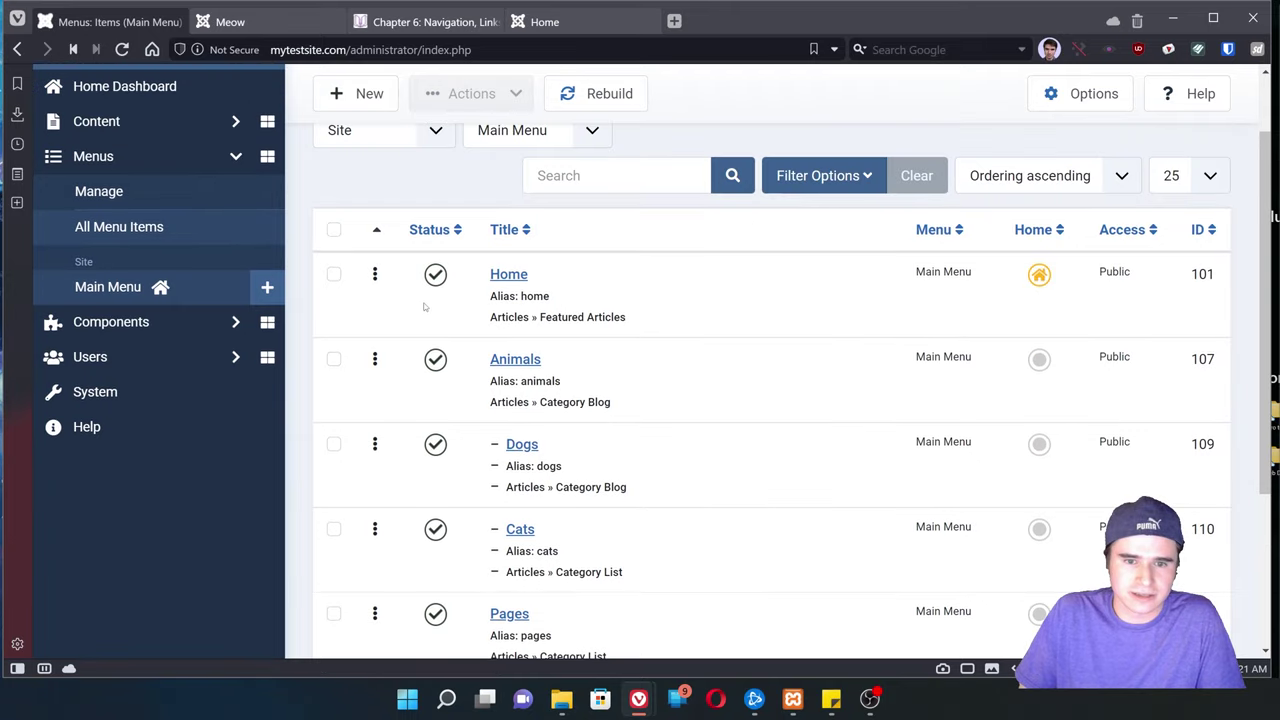
Check the alias shown under the Home item in the Main Menu's item list
drag(487, 300, 520, 295)
click(513, 297)
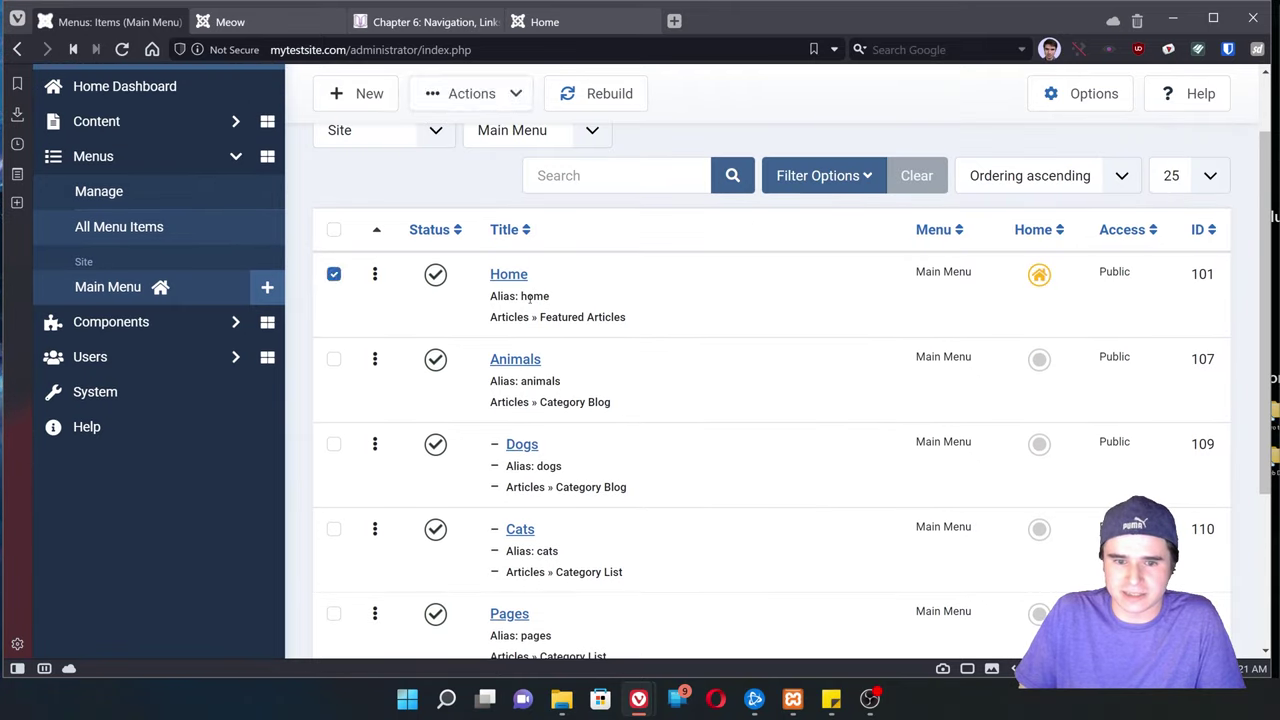
click(515, 300)
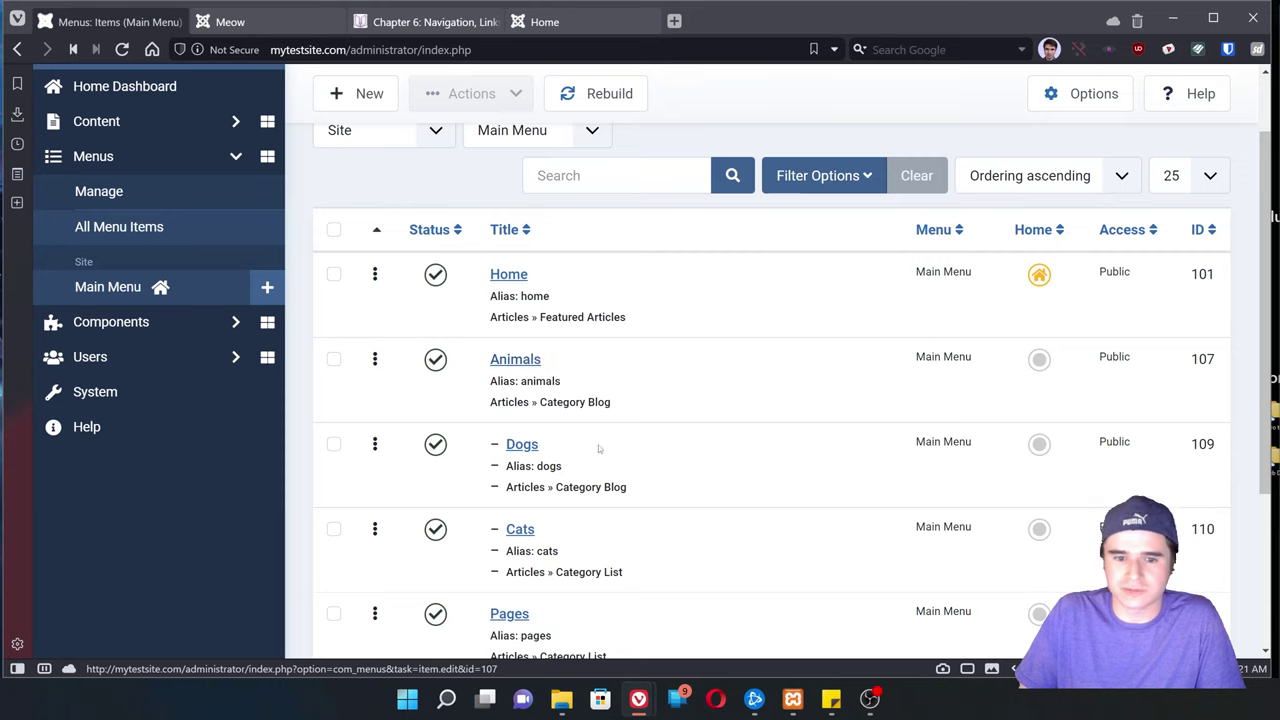
Open the All Categories menu item, compare its title with its alias, and close it without changes
scroll(600, 449, down, 3)
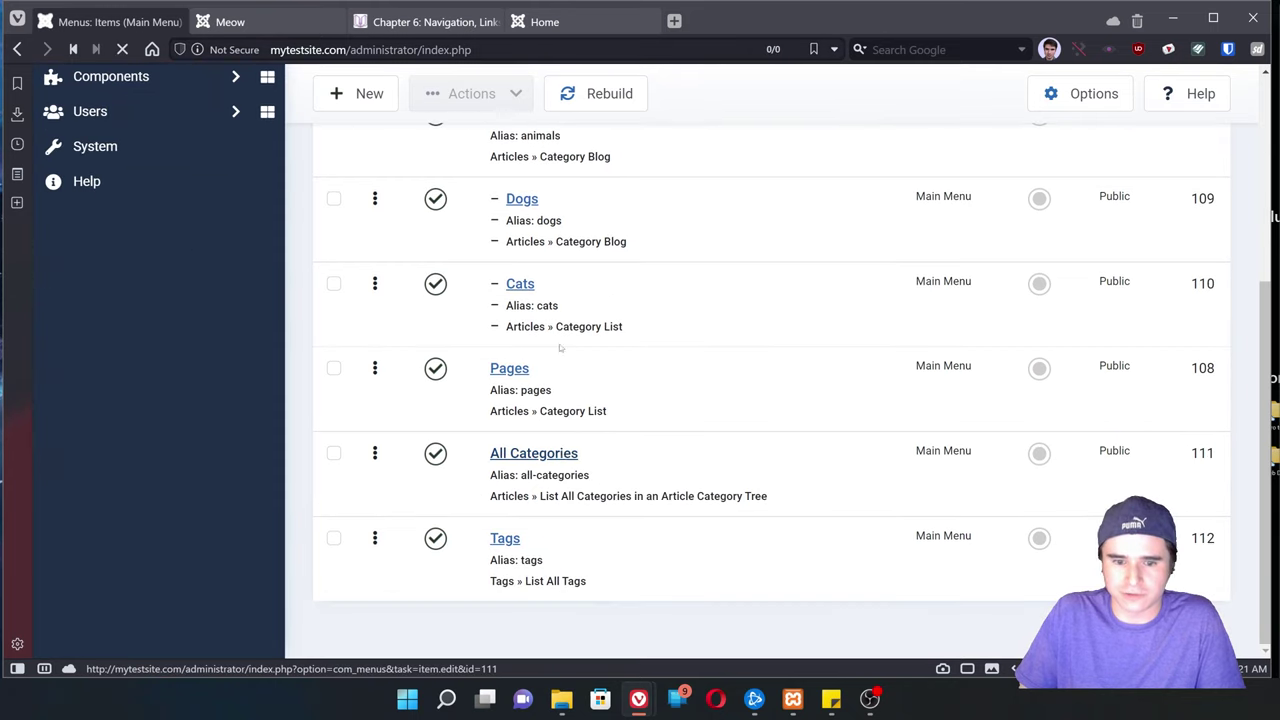
click(560, 454)
click(322, 250)
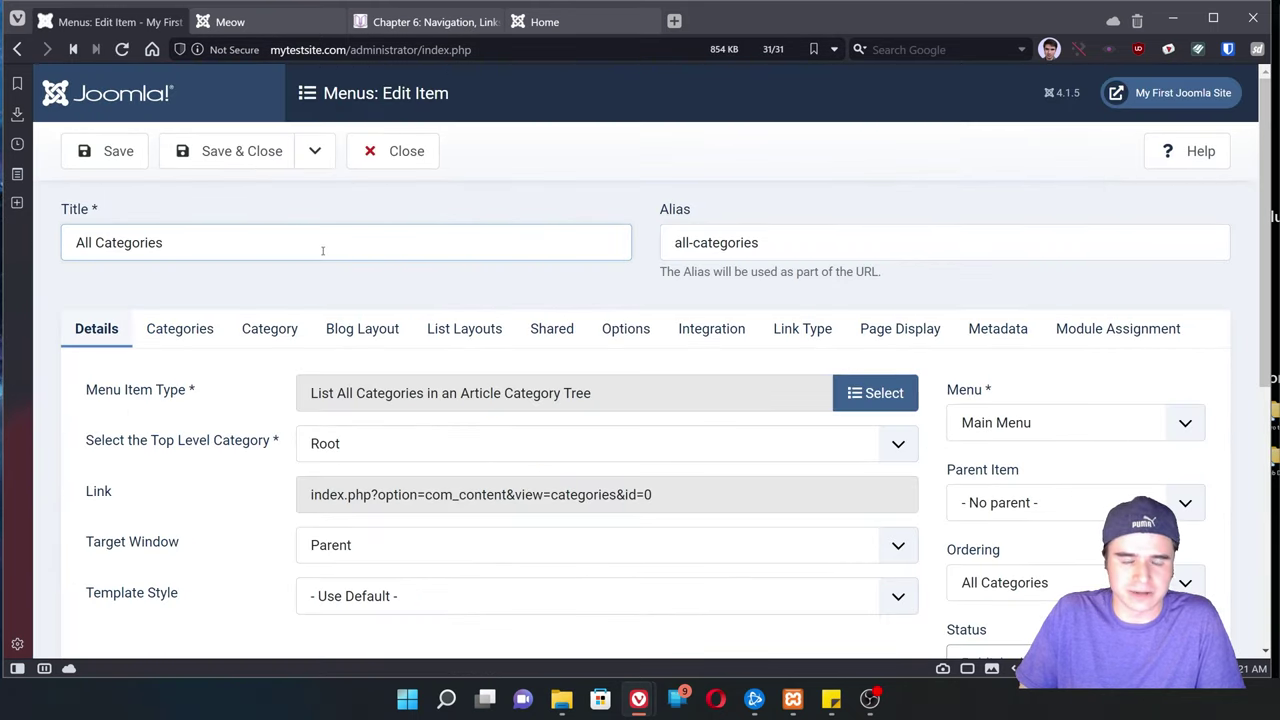
drag(209, 244, 45, 227)
click(122, 242)
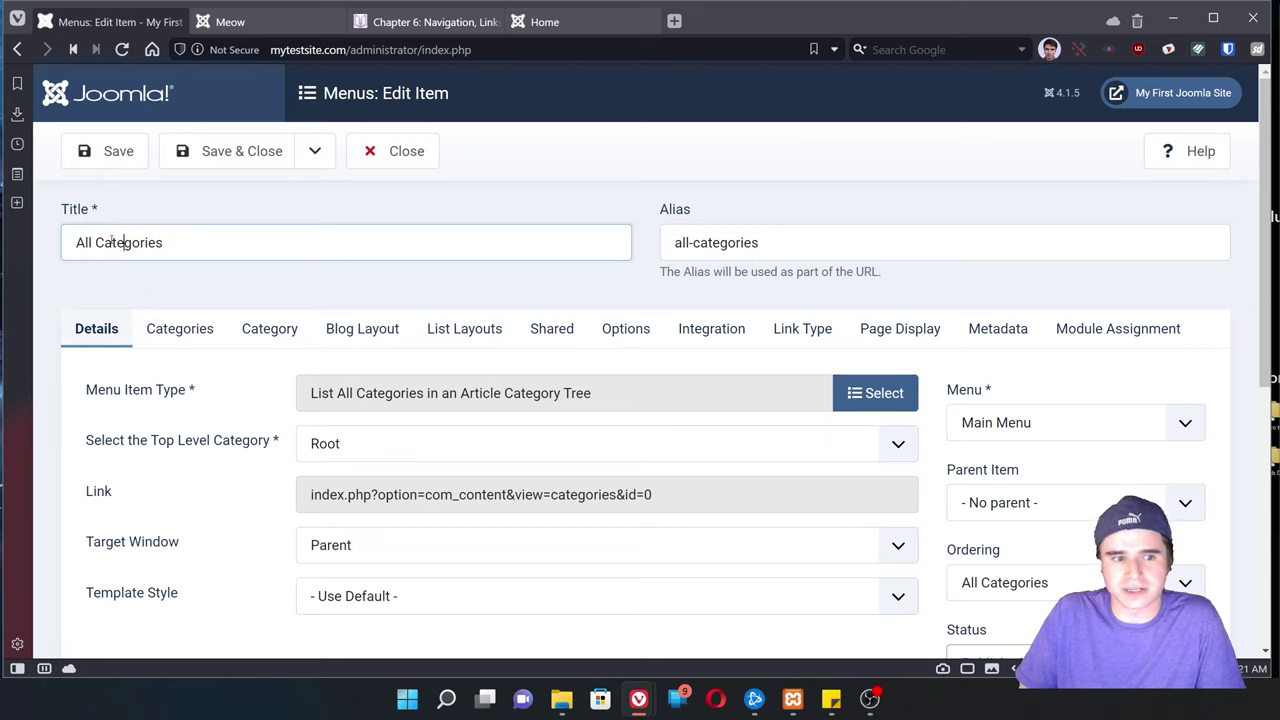
click(689, 243)
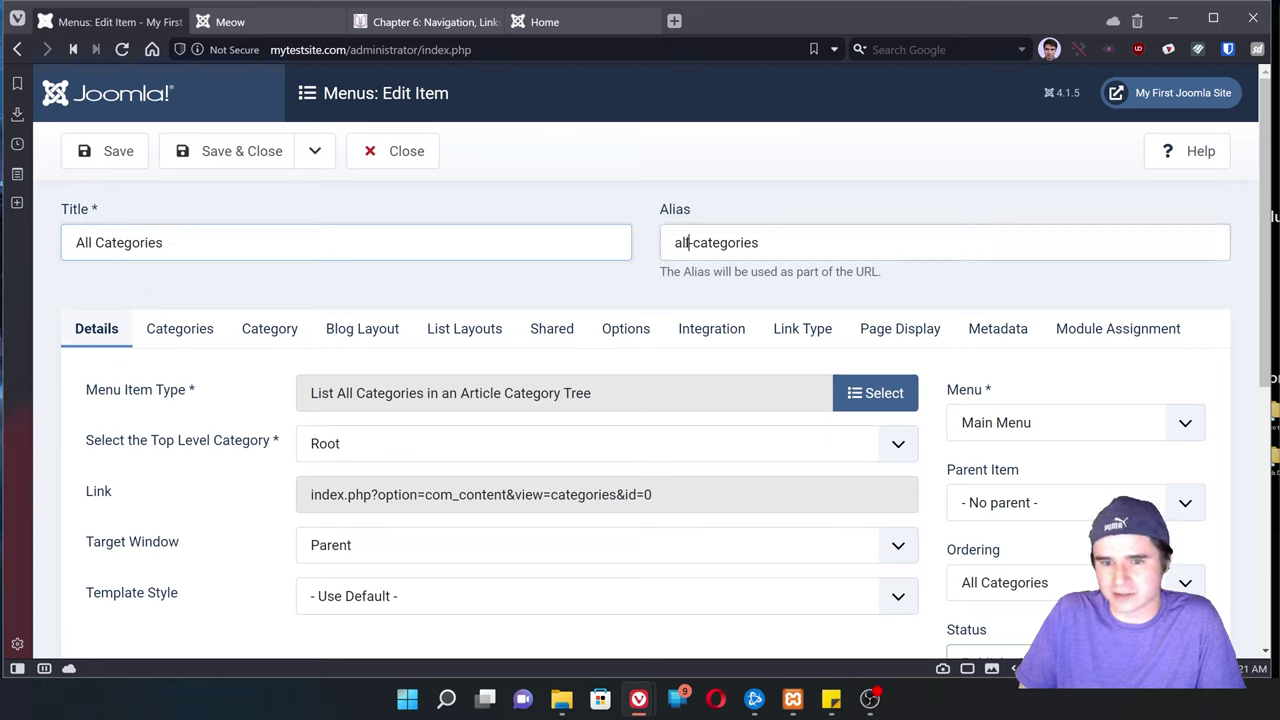
drag(775, 243, 645, 241)
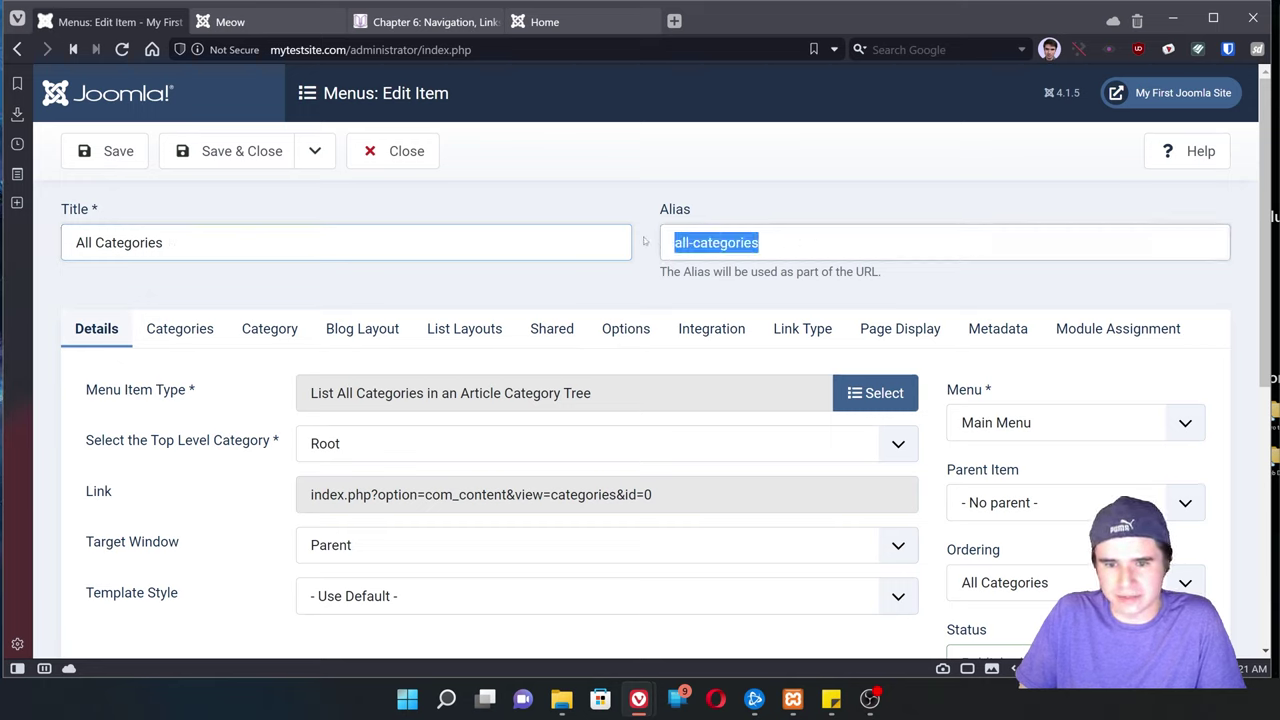
click(397, 234)
click(380, 155)
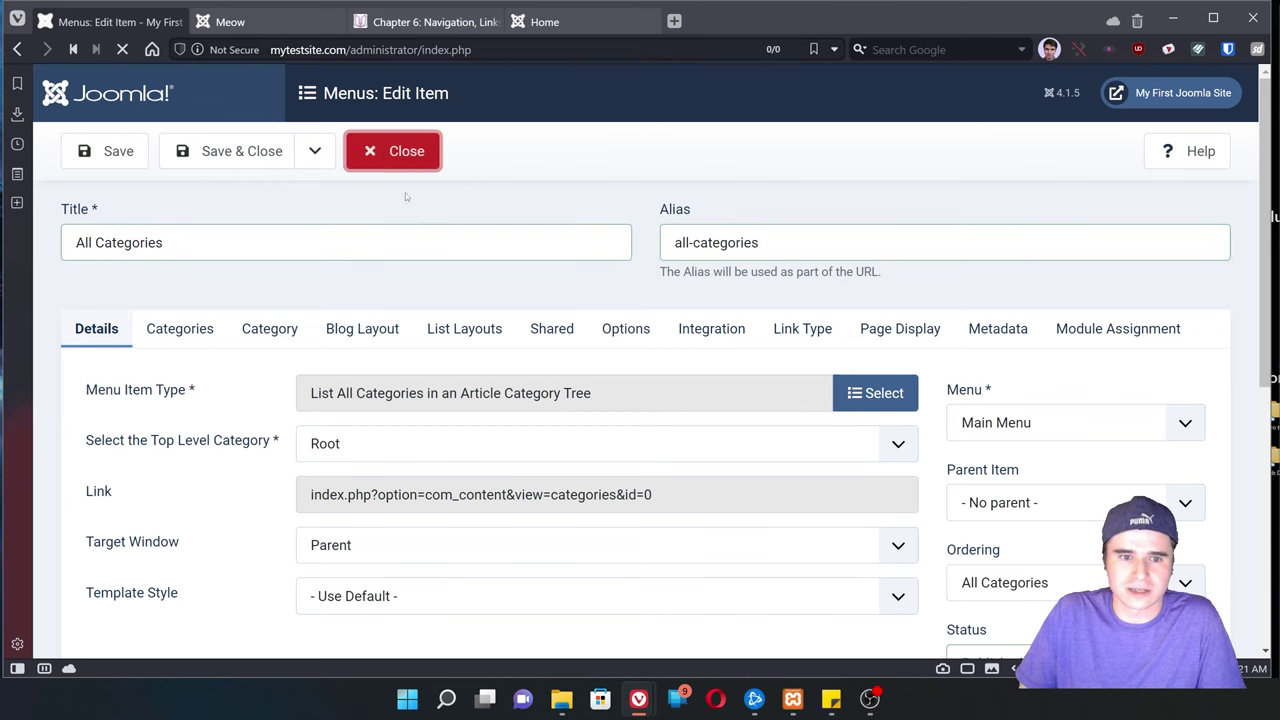
Switch to the Kevin's Guides Chapter 6 page and examine each segment of its URL, from guides to ch6-nav
click(411, 28)
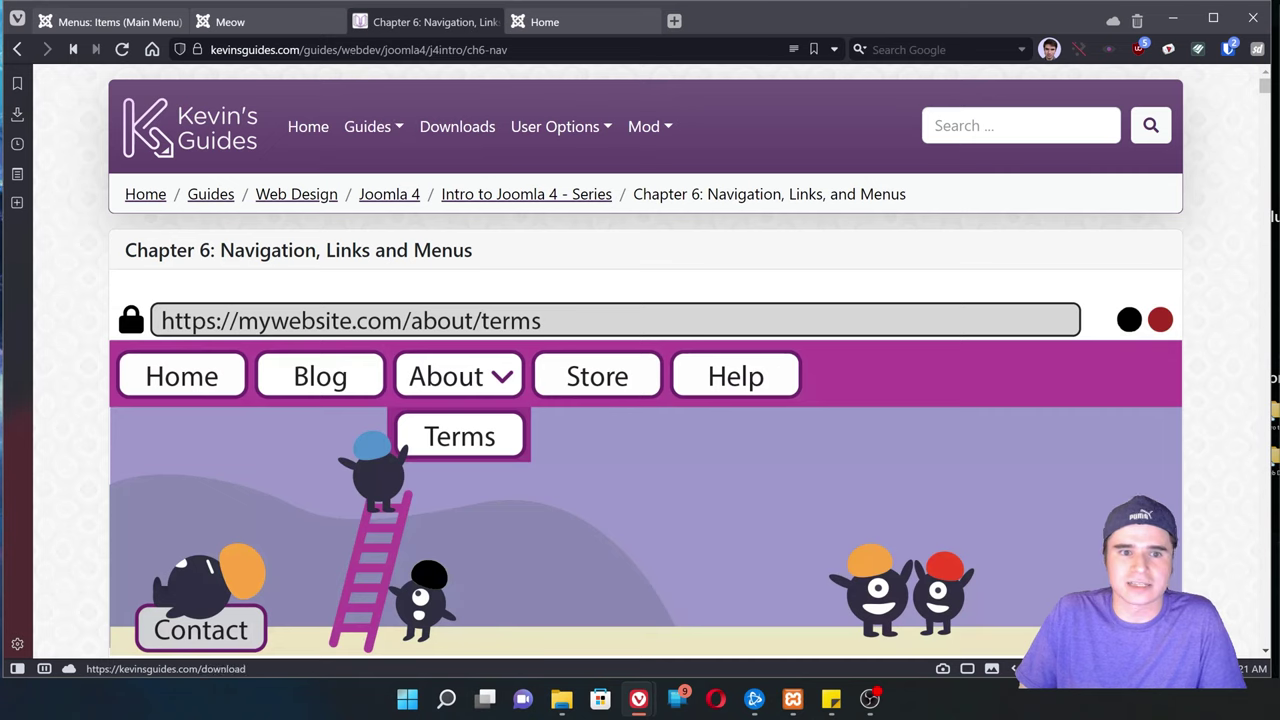
key(ctrl+l)
click(371, 49)
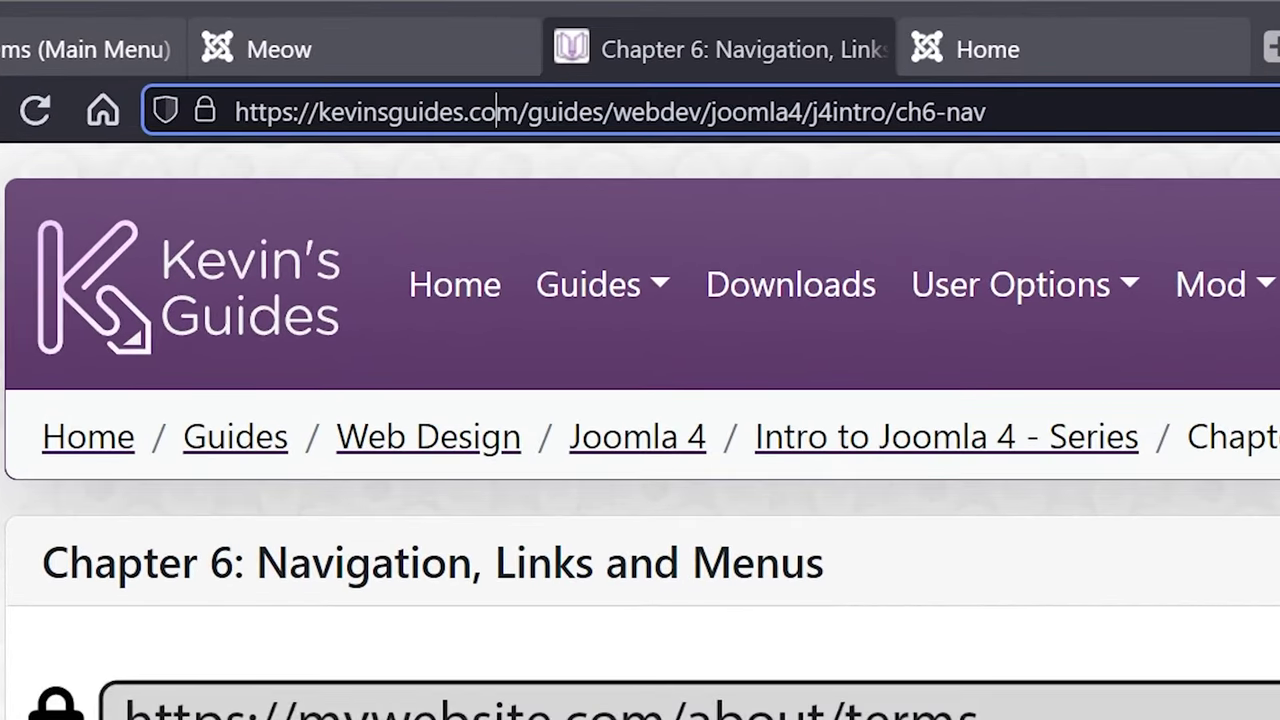
double_click(543, 111)
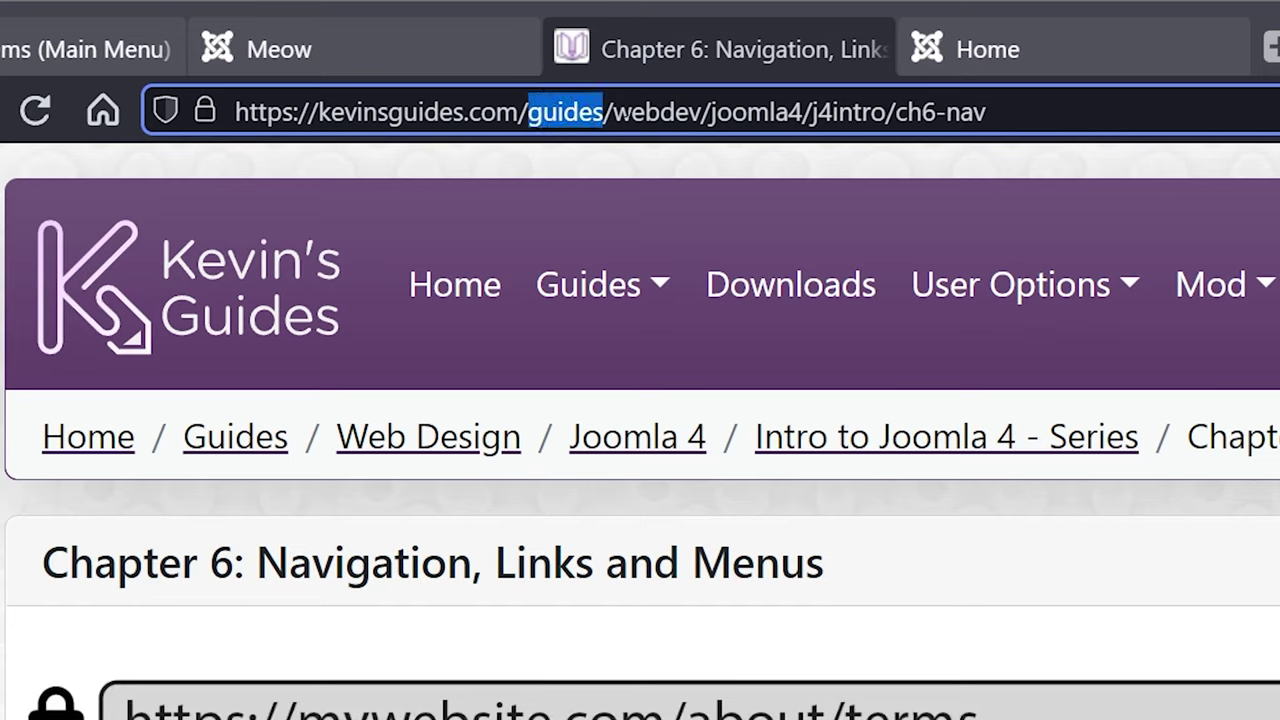
double_click(628, 110)
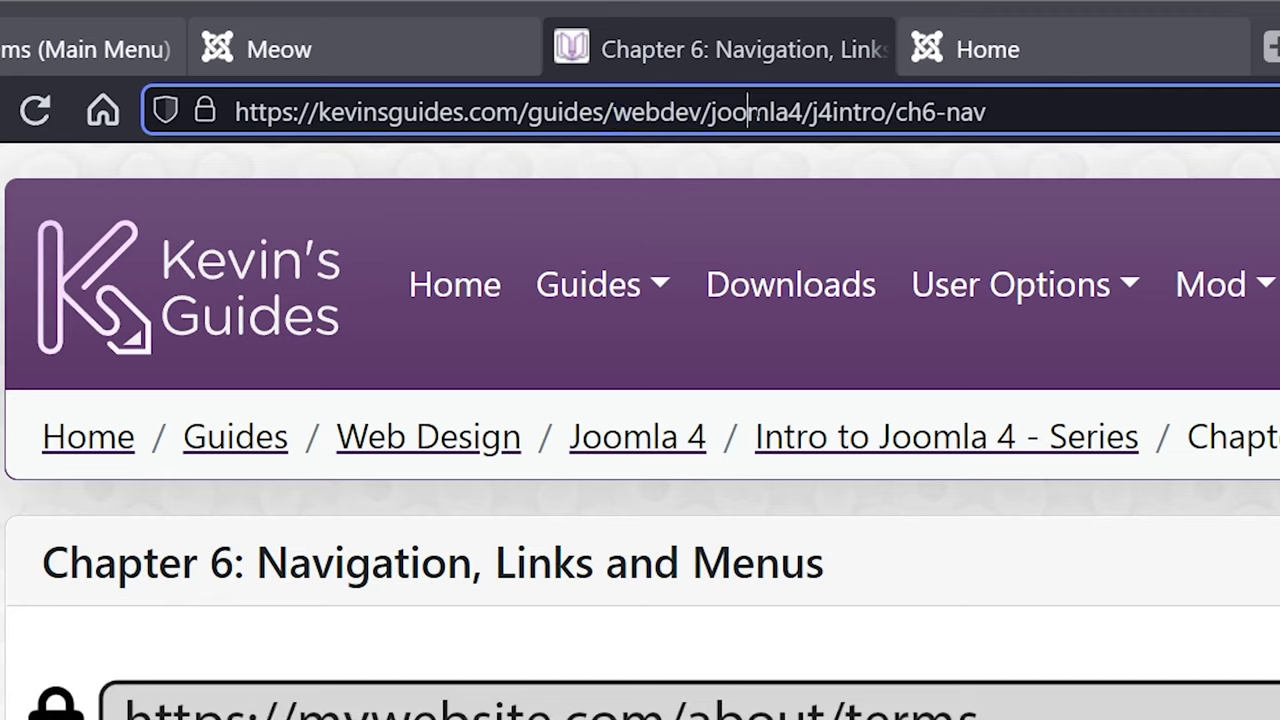
double_click(757, 110)
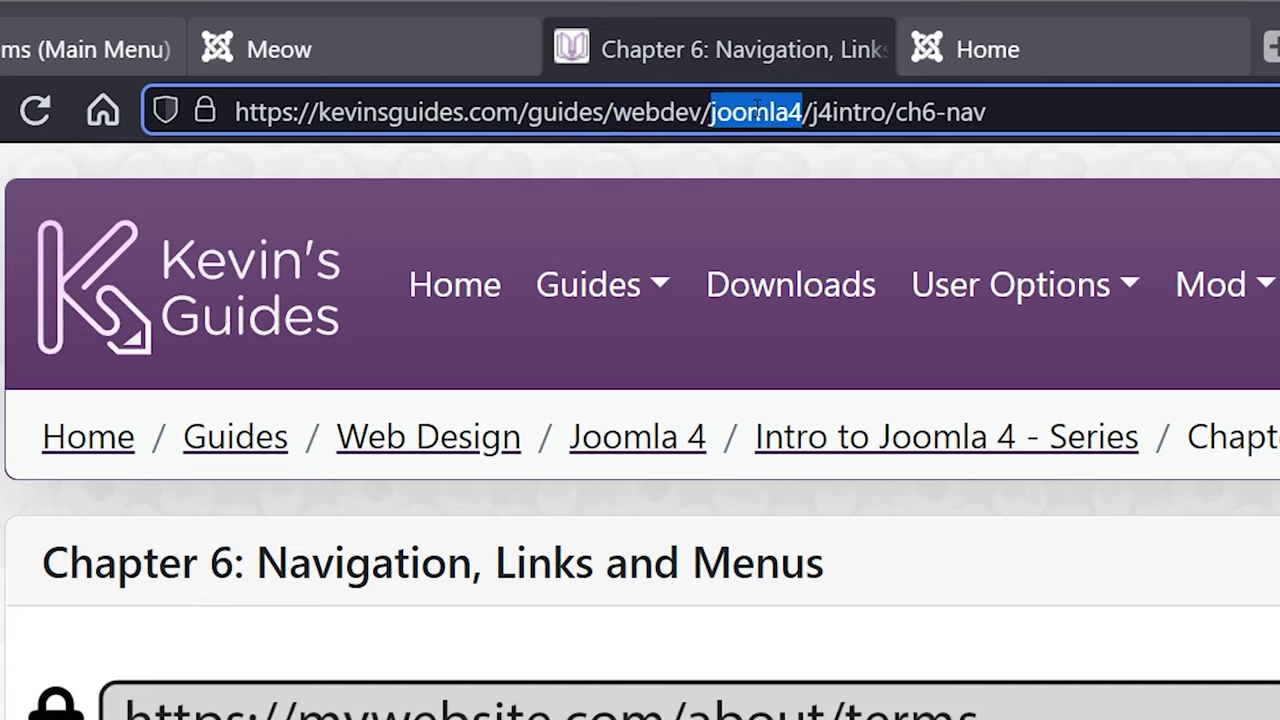
double_click(839, 110)
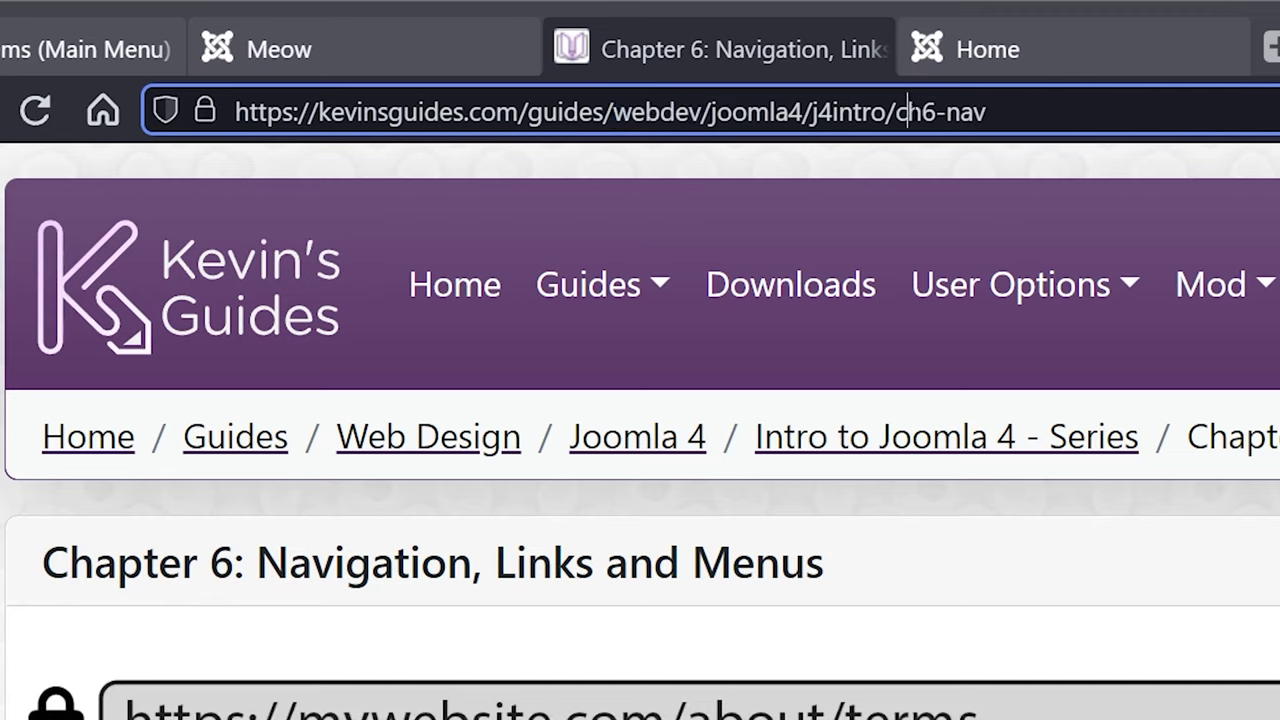
double_click(912, 110)
drag(986, 110, 895, 112)
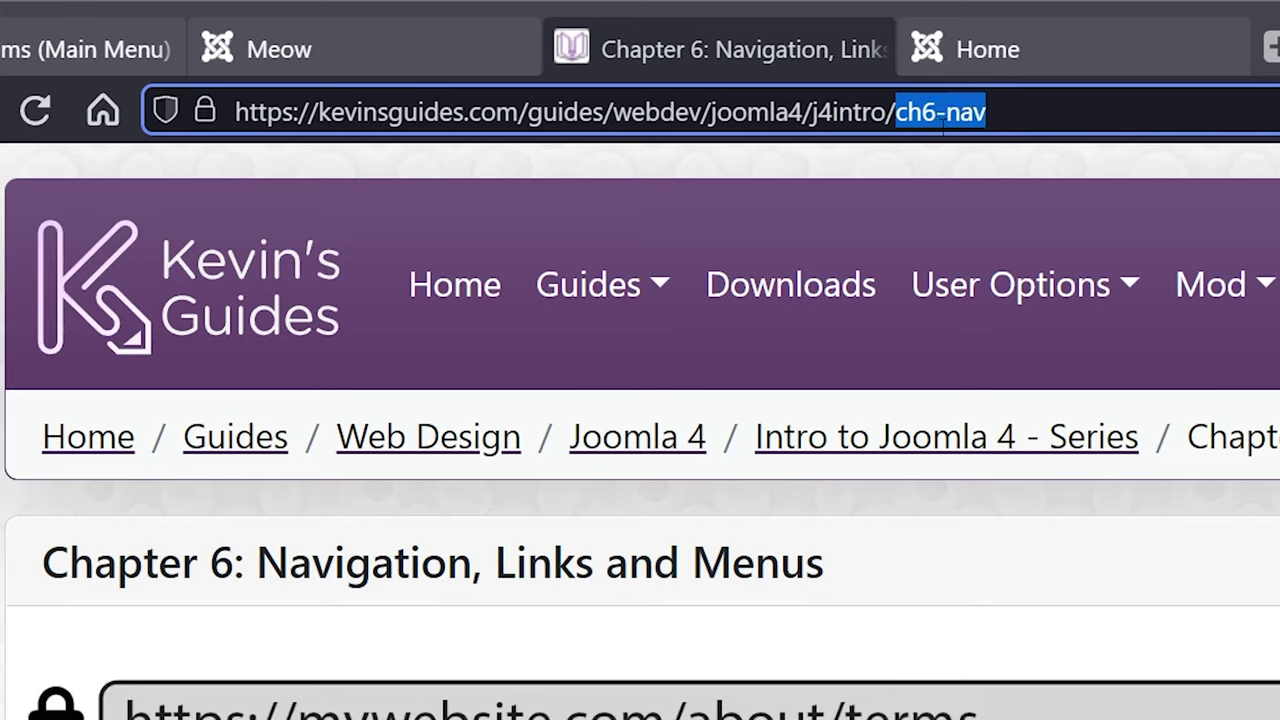
click(986, 112)
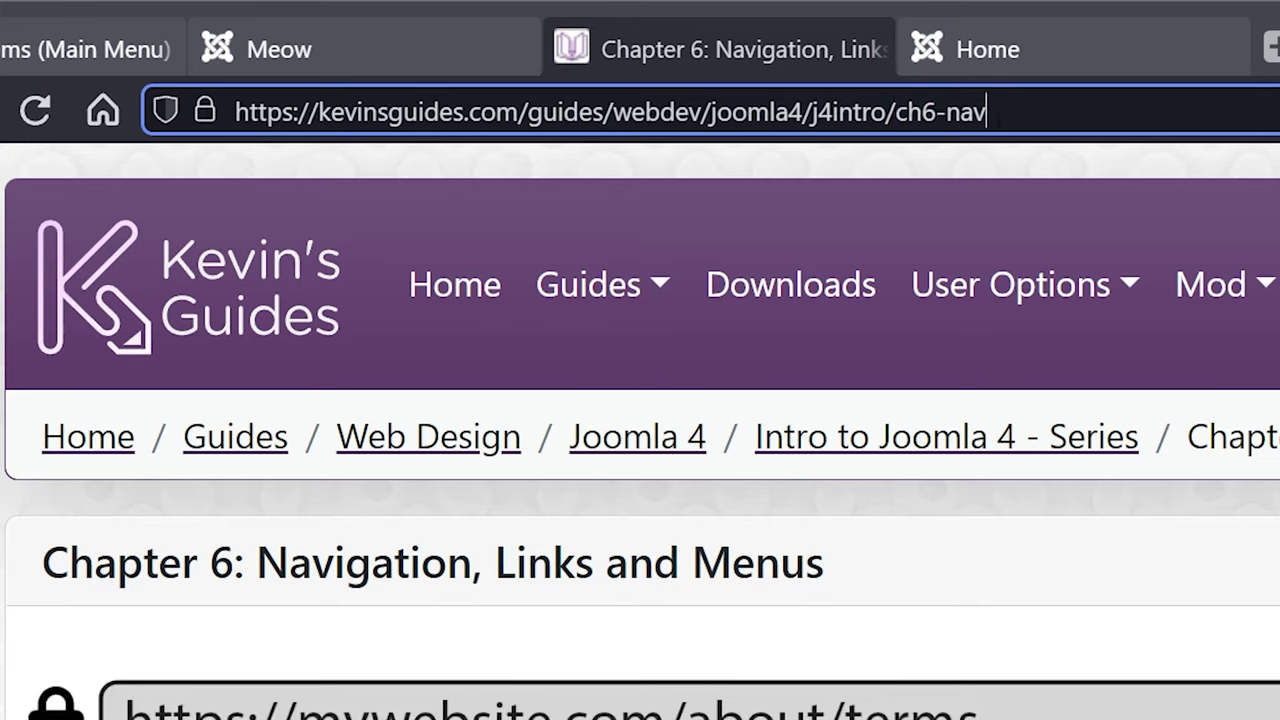
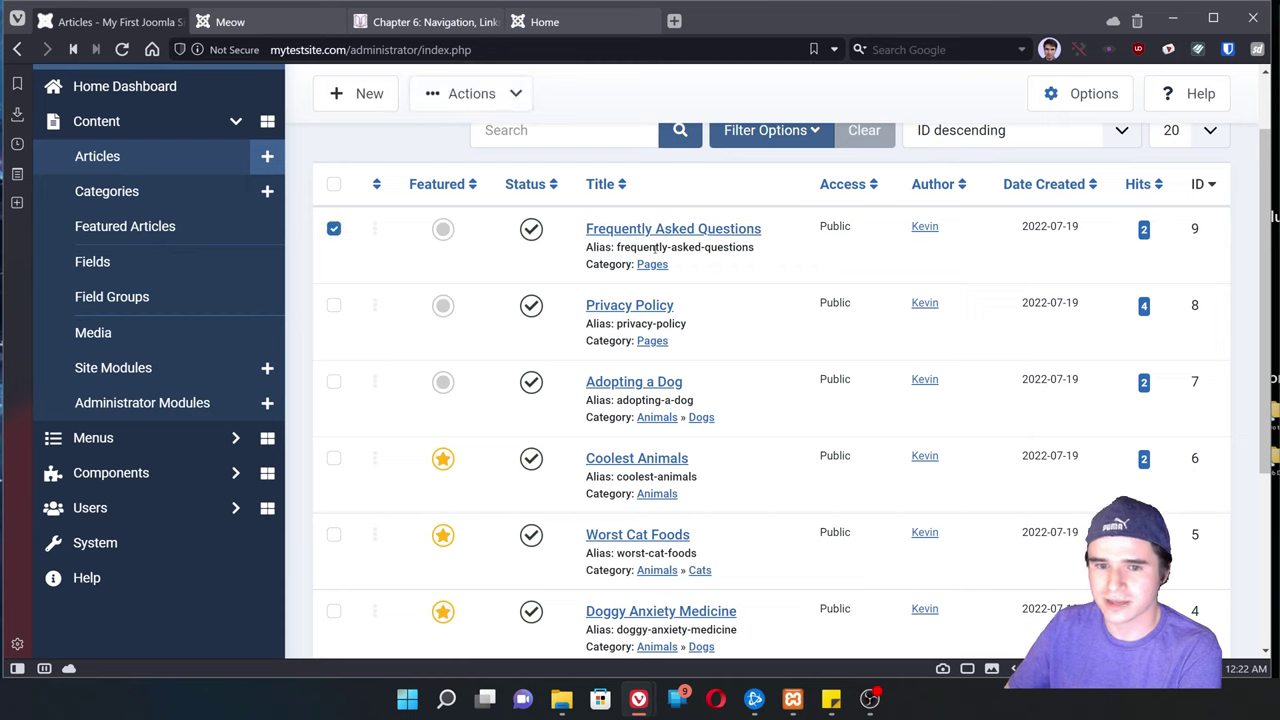
Examine the alias of the Frequently Asked Questions article in the administrator's article list
drag(651, 246, 605, 247)
click(655, 247)
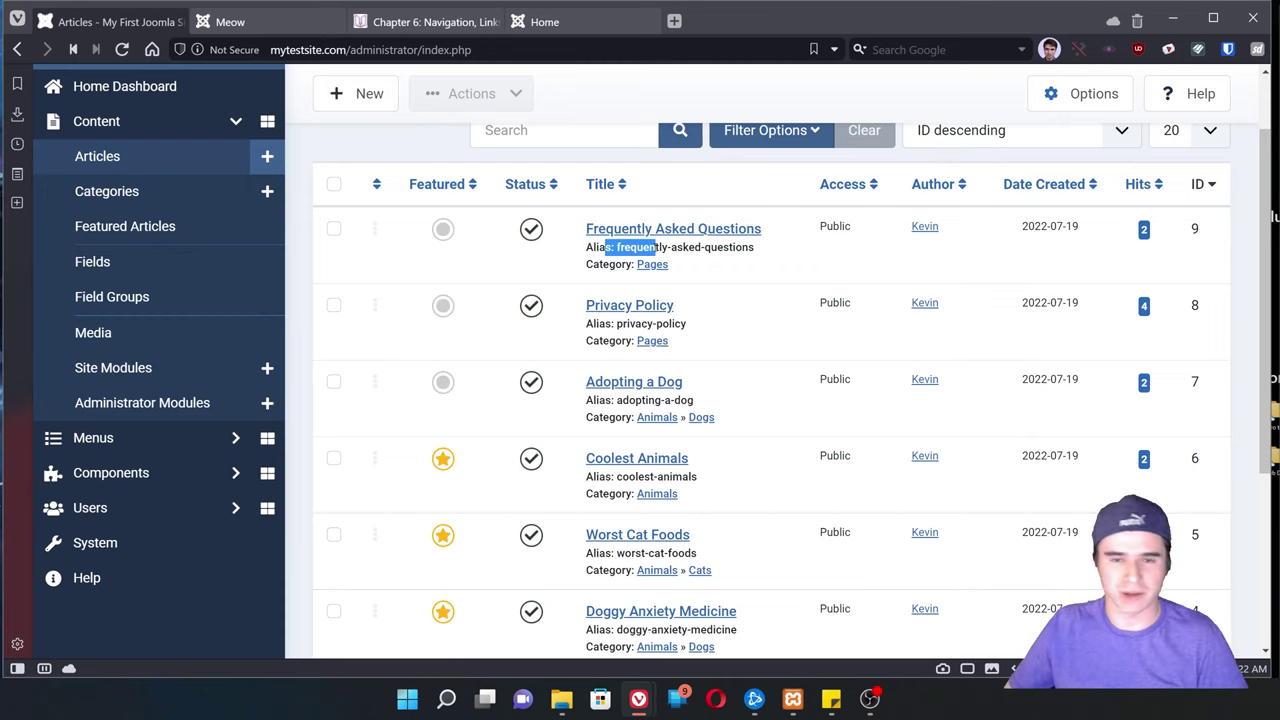
click(655, 247)
drag(712, 247, 585, 247)
click(742, 248)
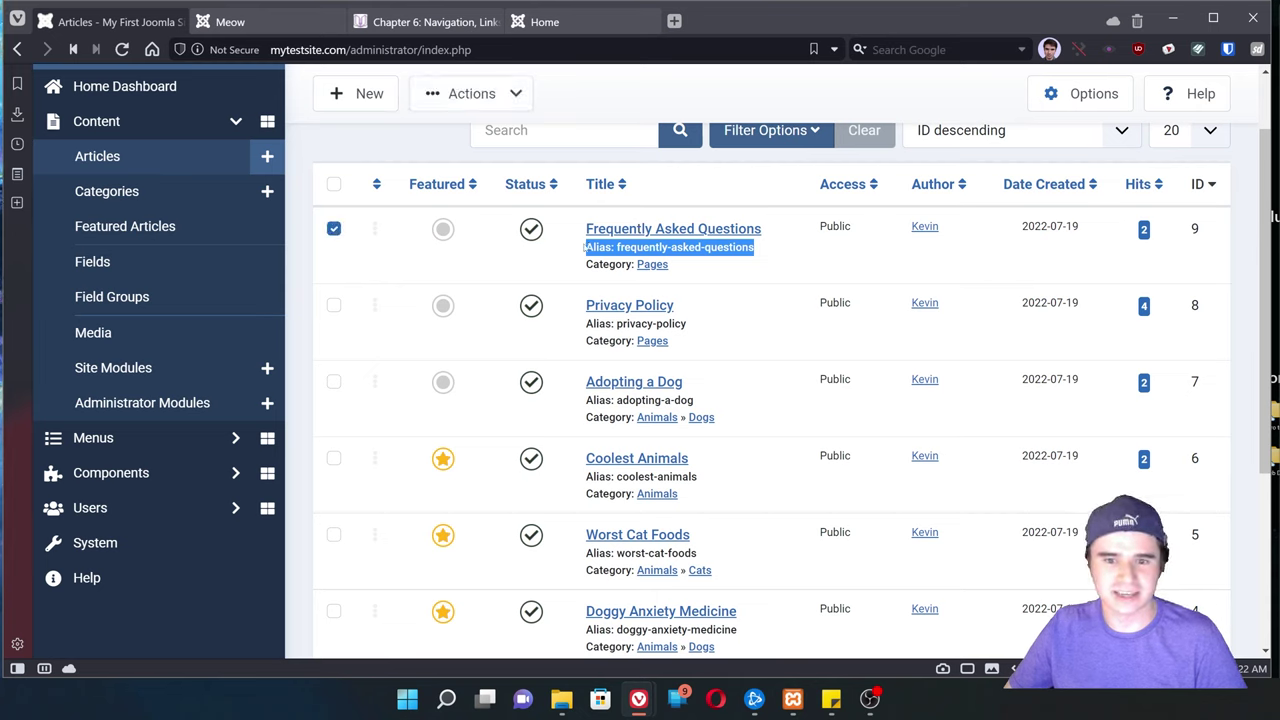
click(154, 442)
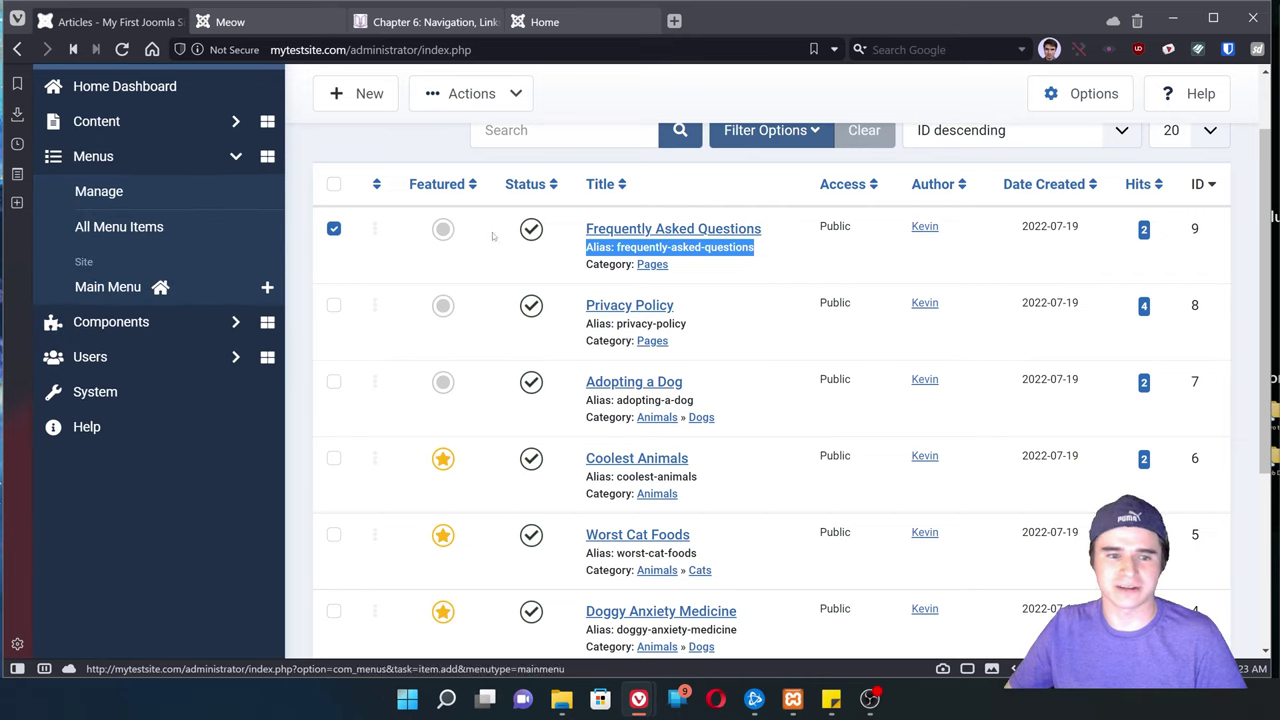
click(645, 244)
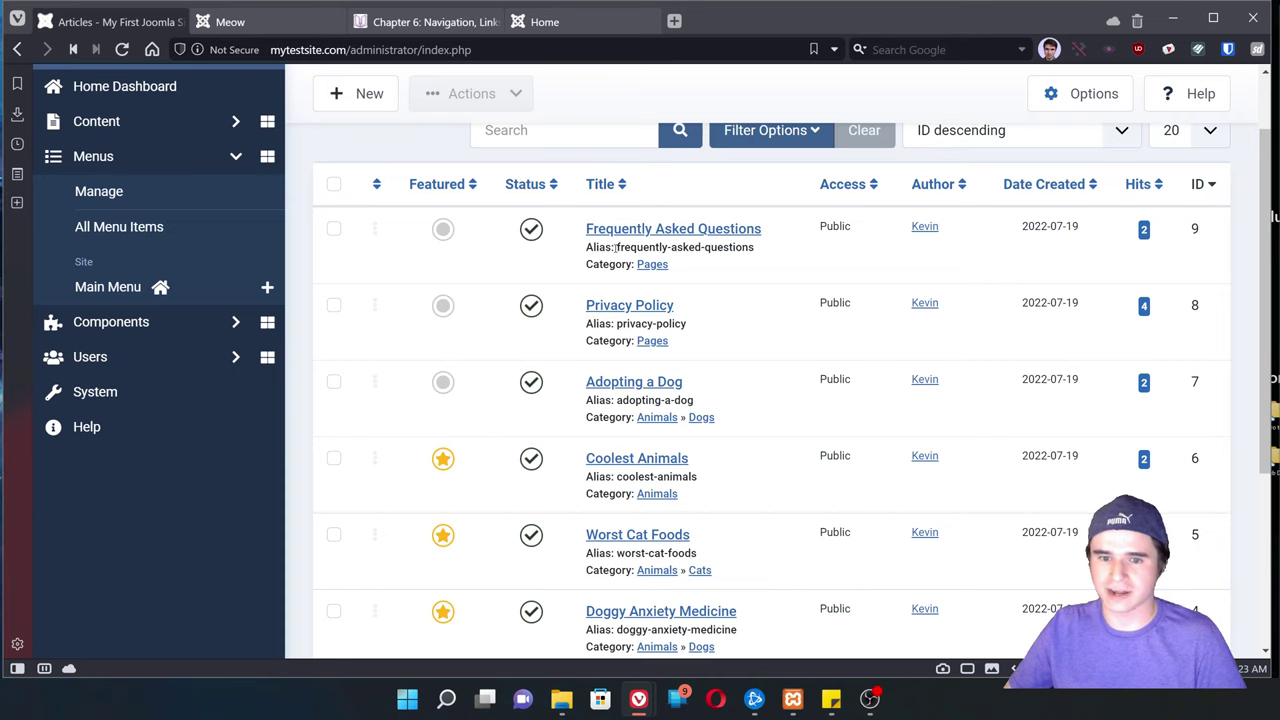
drag(615, 247, 726, 247)
click(700, 247)
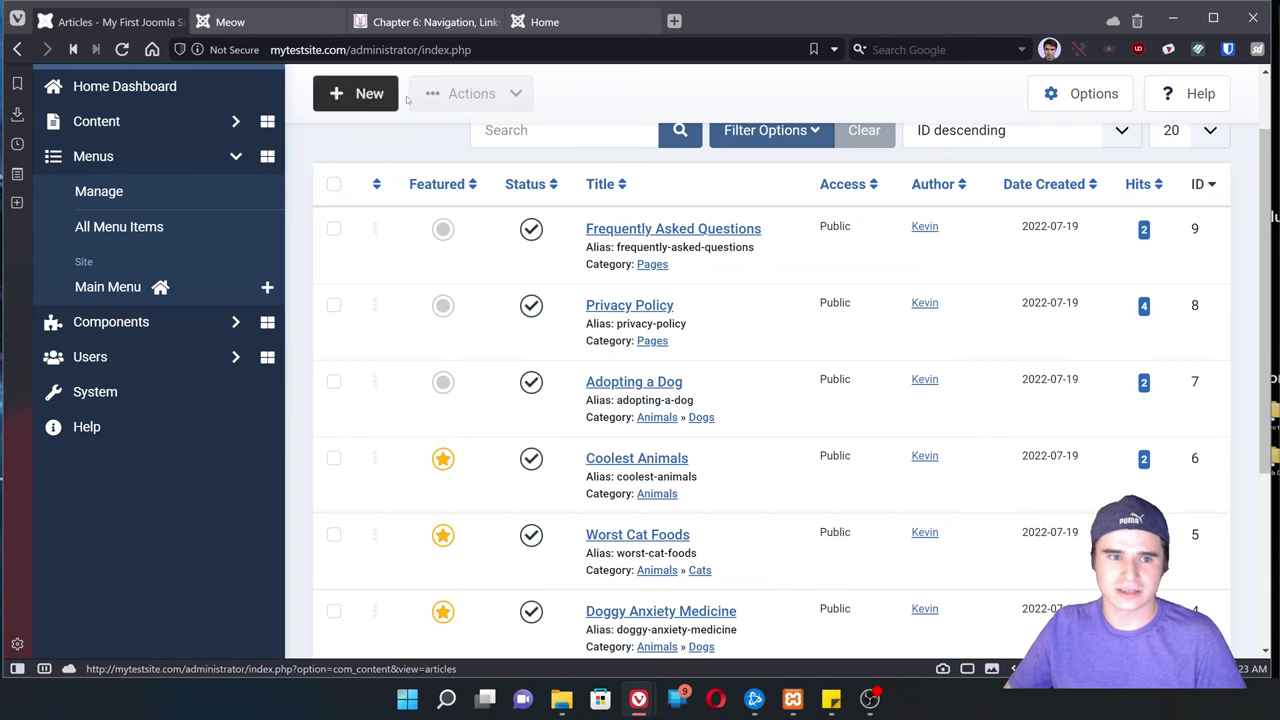
On the public site, go through All Categories and the Pages category to the Frequently Asked Questions article
click(235, 22)
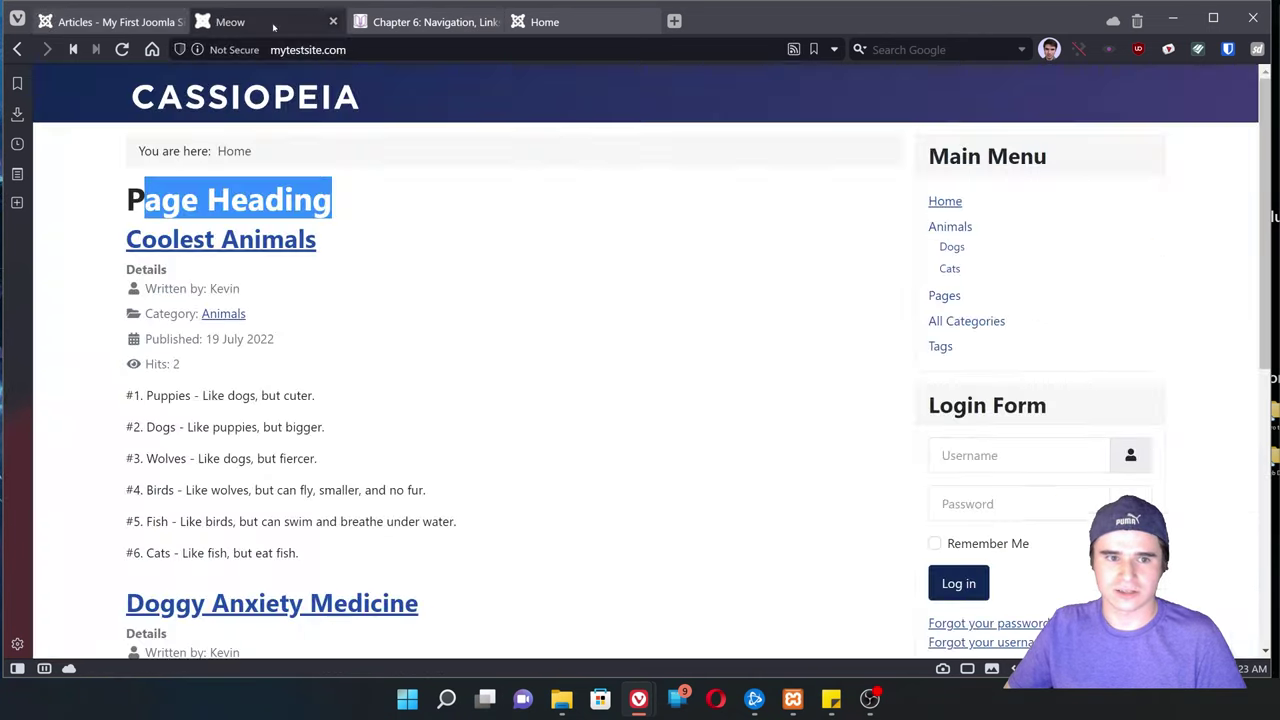
click(936, 320)
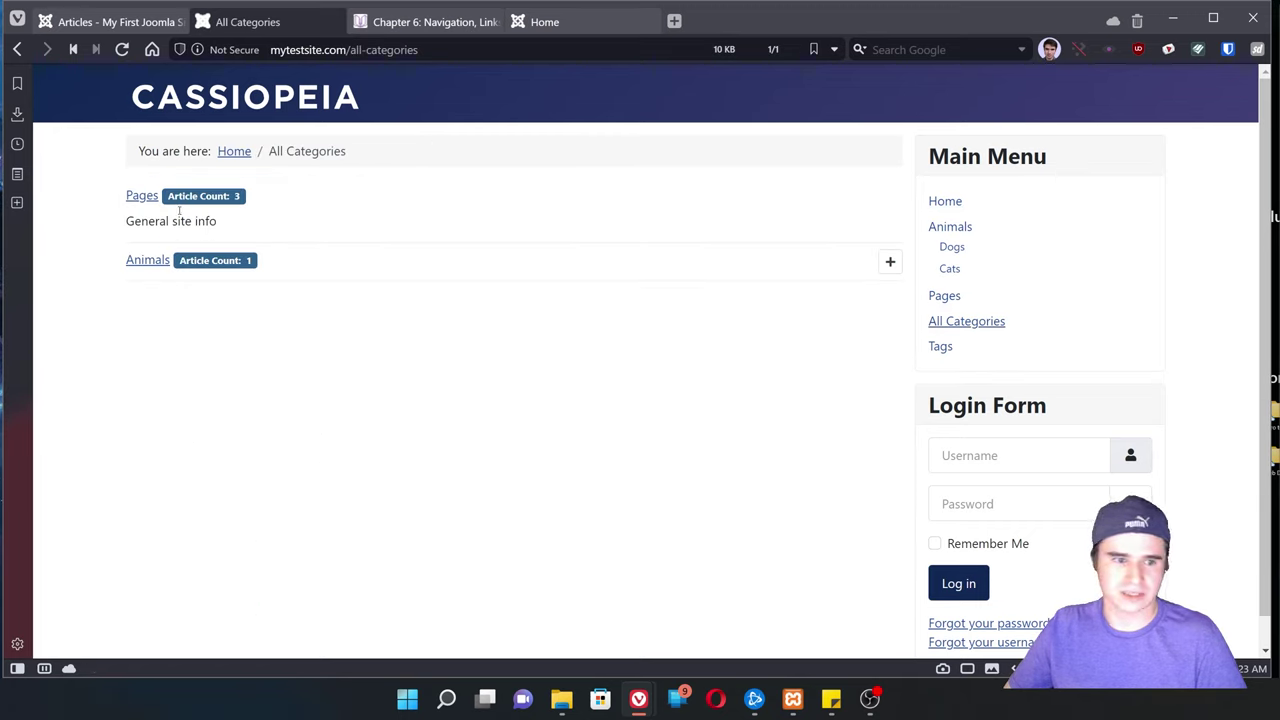
click(143, 196)
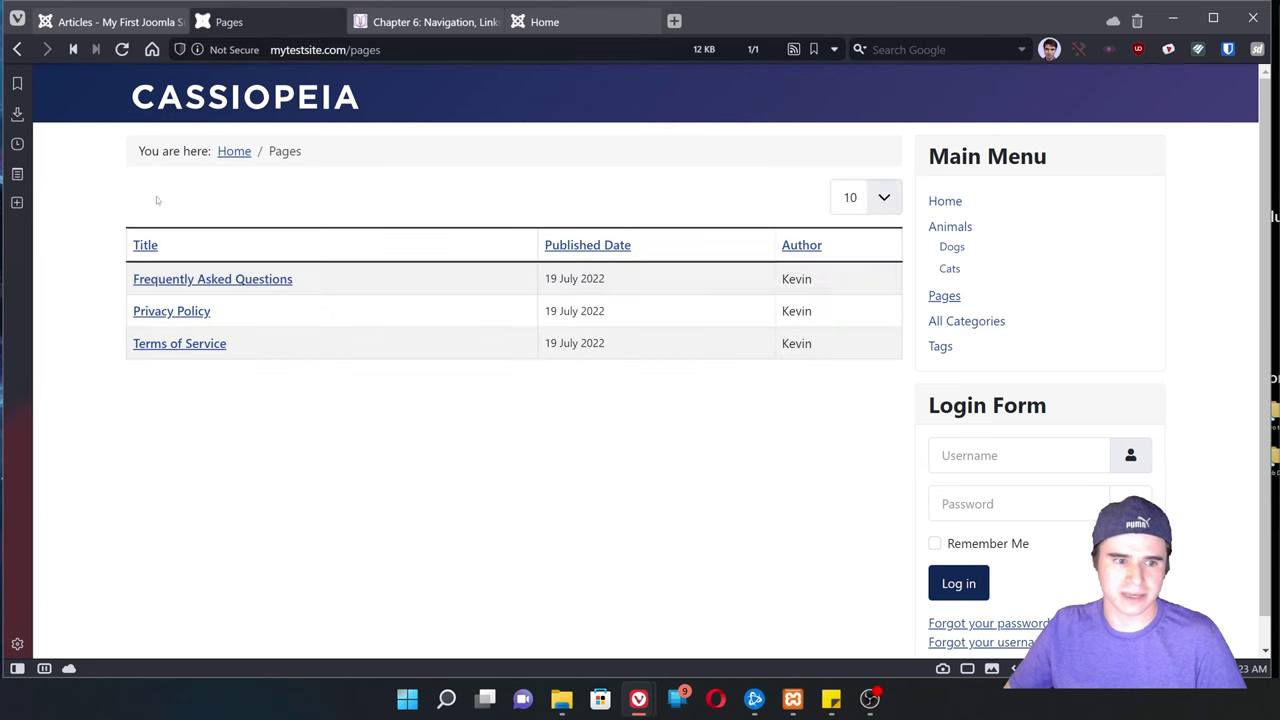
click(264, 279)
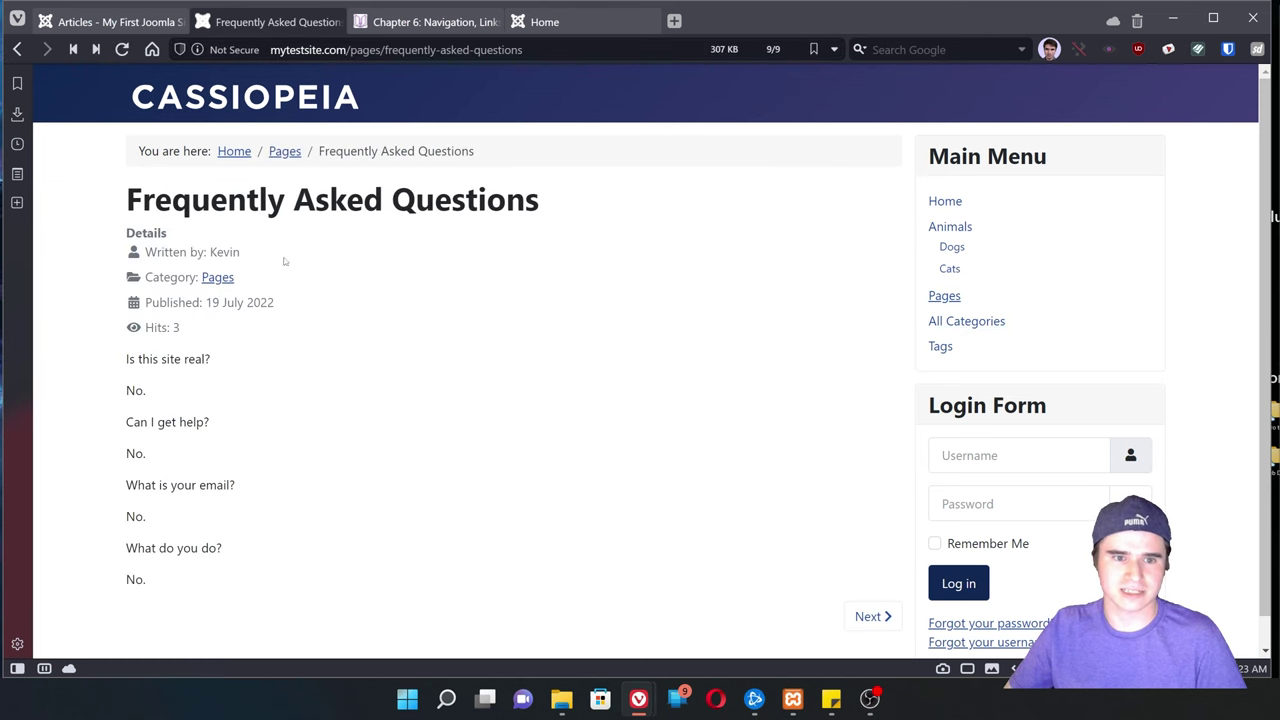
Return to the administrator, open the list of all menu items, and look over their aliases
click(170, 21)
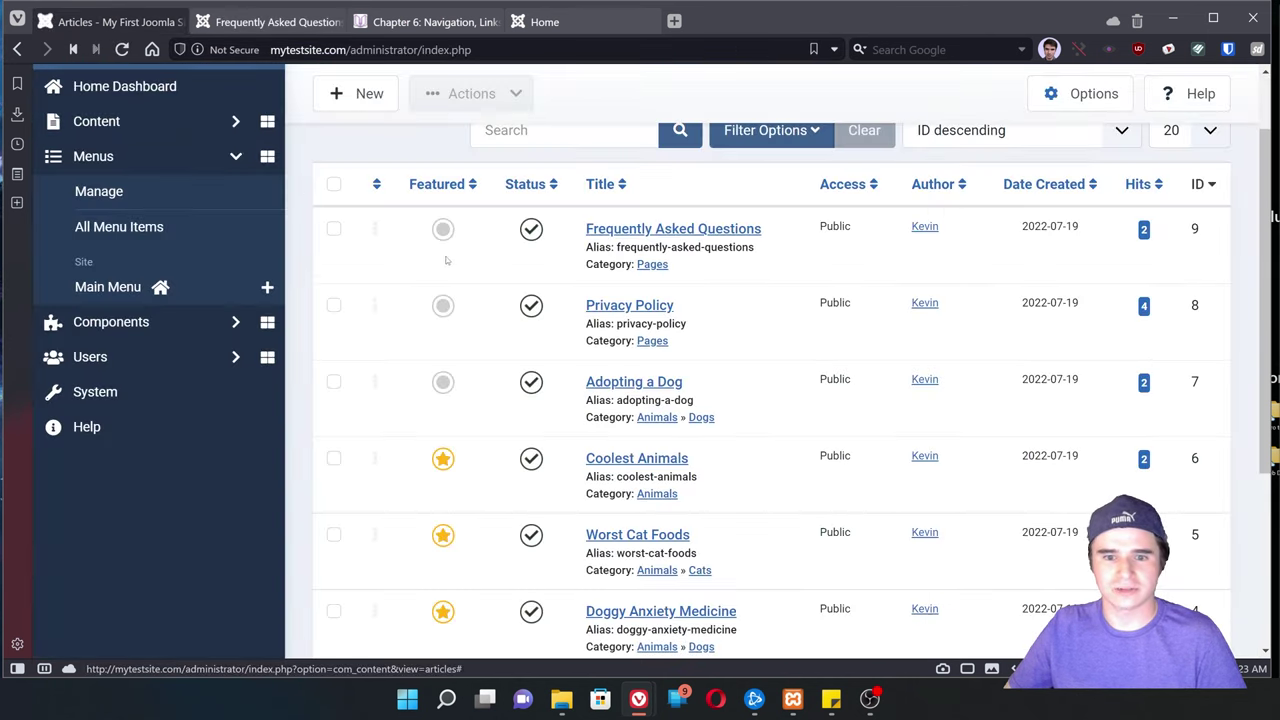
scroll(442, 251, up, 2)
click(148, 316)
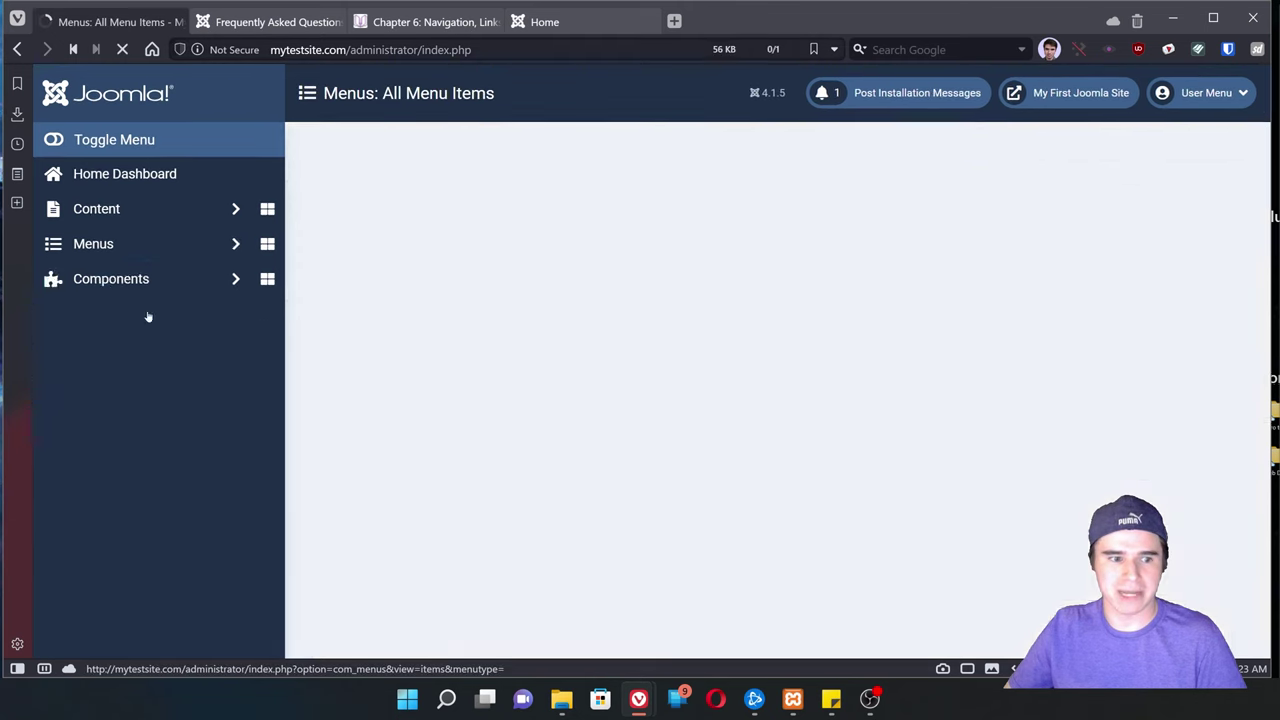
scroll(505, 462, down, 3)
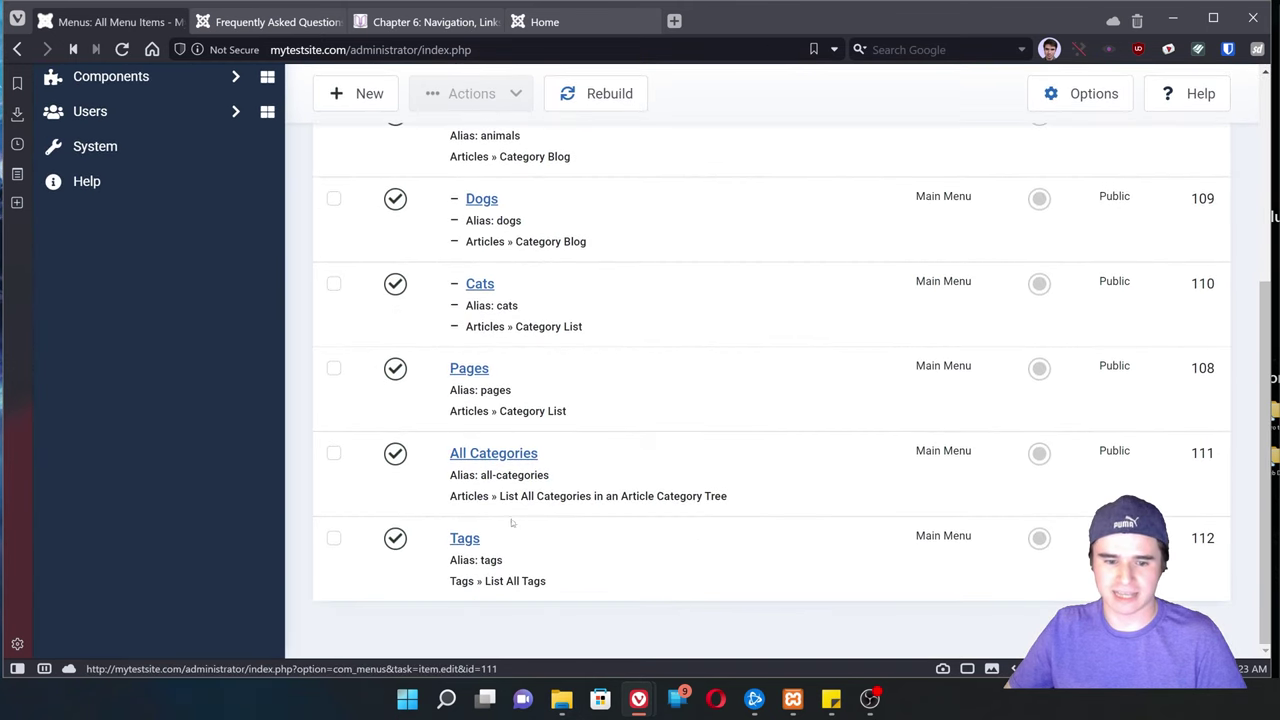
scroll(510, 447, up, 1)
scroll(512, 445, up, 2)
Go back to the public Frequently Asked Questions page and examine the "pages" segment of its URL
click(300, 21)
click(413, 49)
click(413, 49)
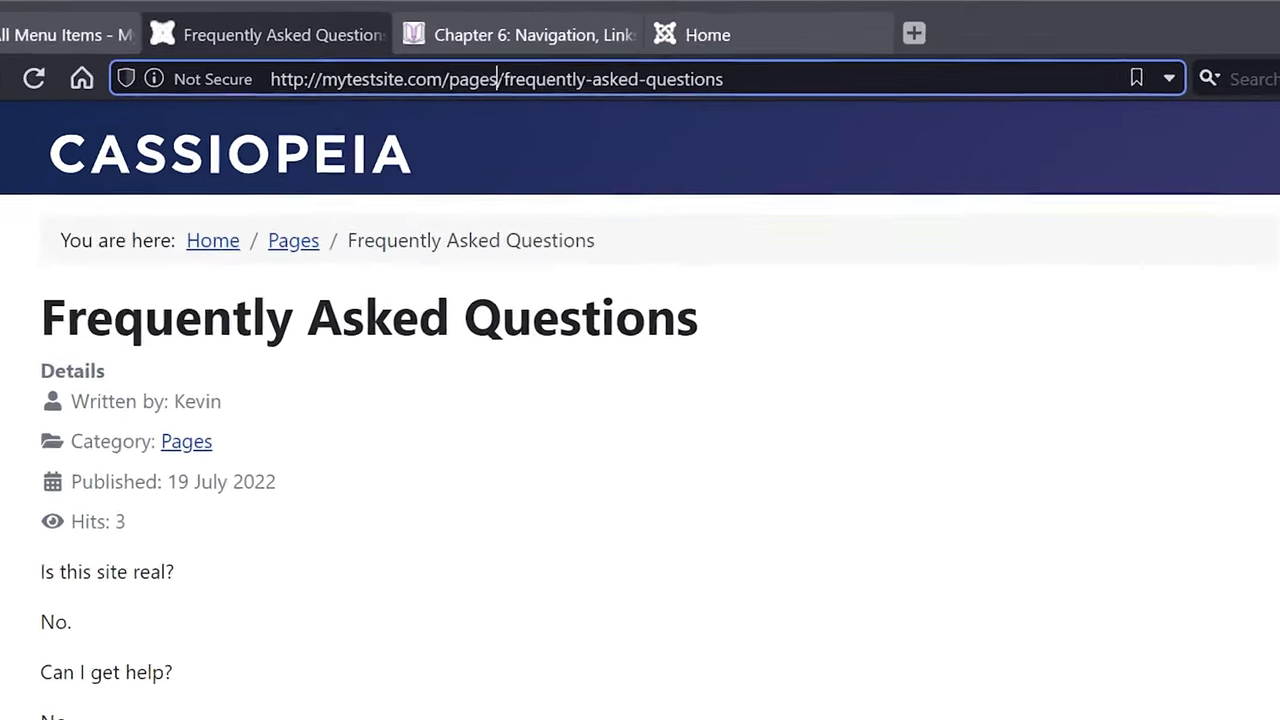
key(shift+End)
key(End)
key(shift+Left)
key(shift+Left)
key(shift+Left)
key(shift+Left)
key(shift+Left)
key(shift+Left)
key(shift+Left)
key(shift+Left)
key(shift+Left)
key(shift+Left)
key(shift+Left)
key(shift+Left)
key(shift+Left)
key(shift+Left)
key(shift+Left)
key(shift+Left)
key(shift+Left)
key(shift+Left)
key(shift+Left)
key(shift+Left)
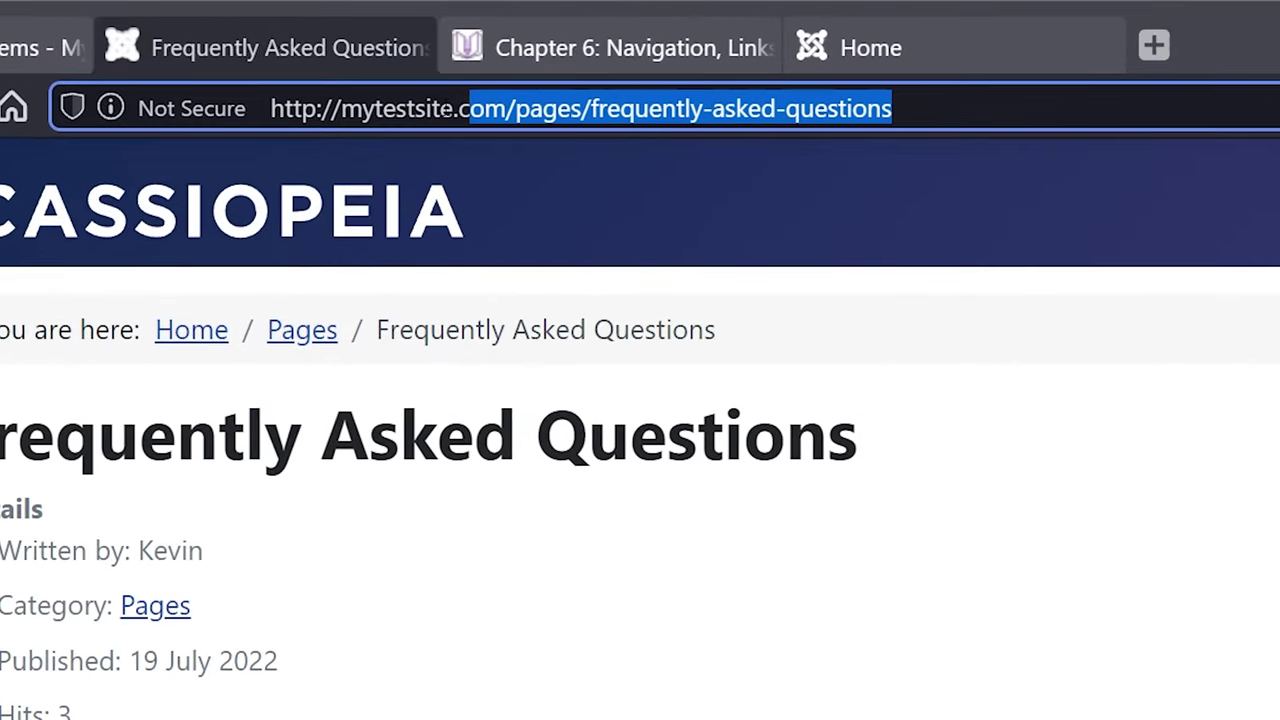
key(shift+Right)
key(shift+Right)
key(shift+Right)
key(shift+Right)
key(shift+Right)
key(shift+Right)
key(shift+Right)
key(shift+Right)
key(shift+Right)
key(Left)
key(ctrl+shift+Left)
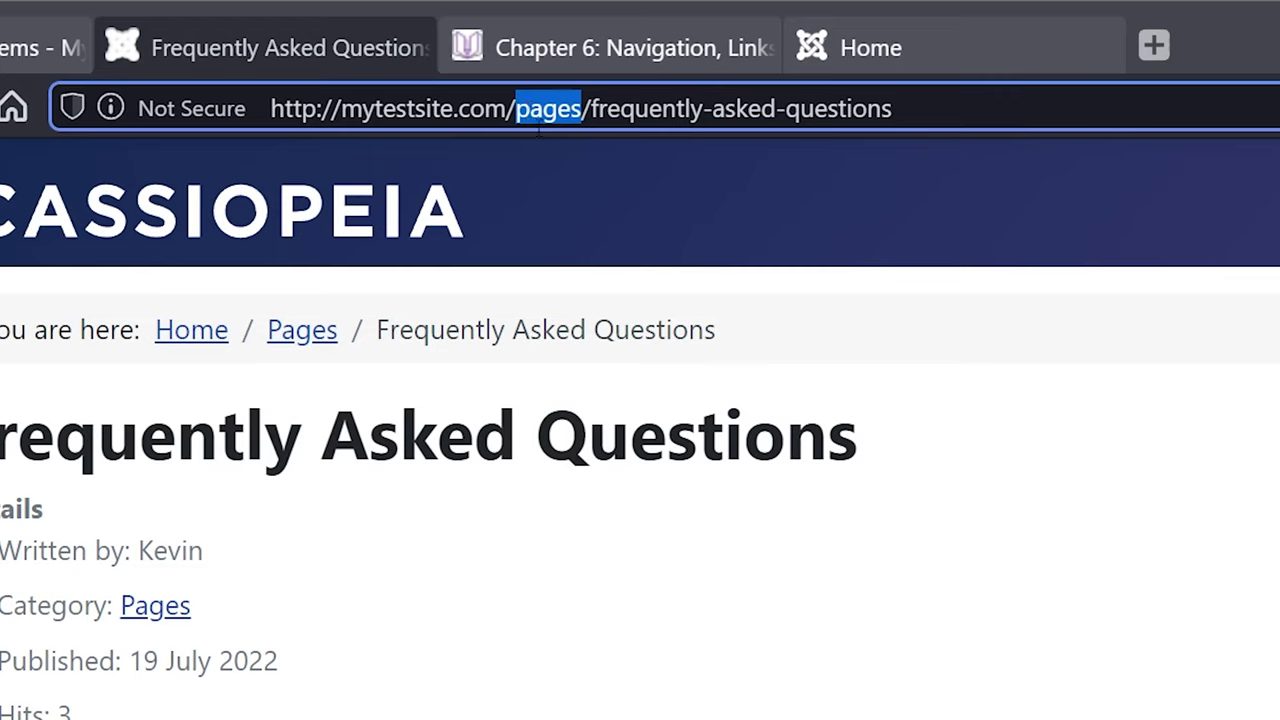
double_click(545, 110)
Examine the article alias at the end of the page's URL and compare it with the breadcrumb path
key(Right)
key(Right)
key(shift+Right)
key(shift+End)
key(End)
key(shift+Left)
key(shift+Left)
key(shift+Left)
key(shift+Left)
key(shift+Left)
key(shift+Left)
key(shift+Left)
key(shift+Left)
key(shift+Left)
key(shift+Left)
key(shift+Left)
key(shift+Left)
key(shift+Left)
key(shift+Left)
shift+click(601, 106)
drag(757, 333, 140, 322)
click(540, 558)
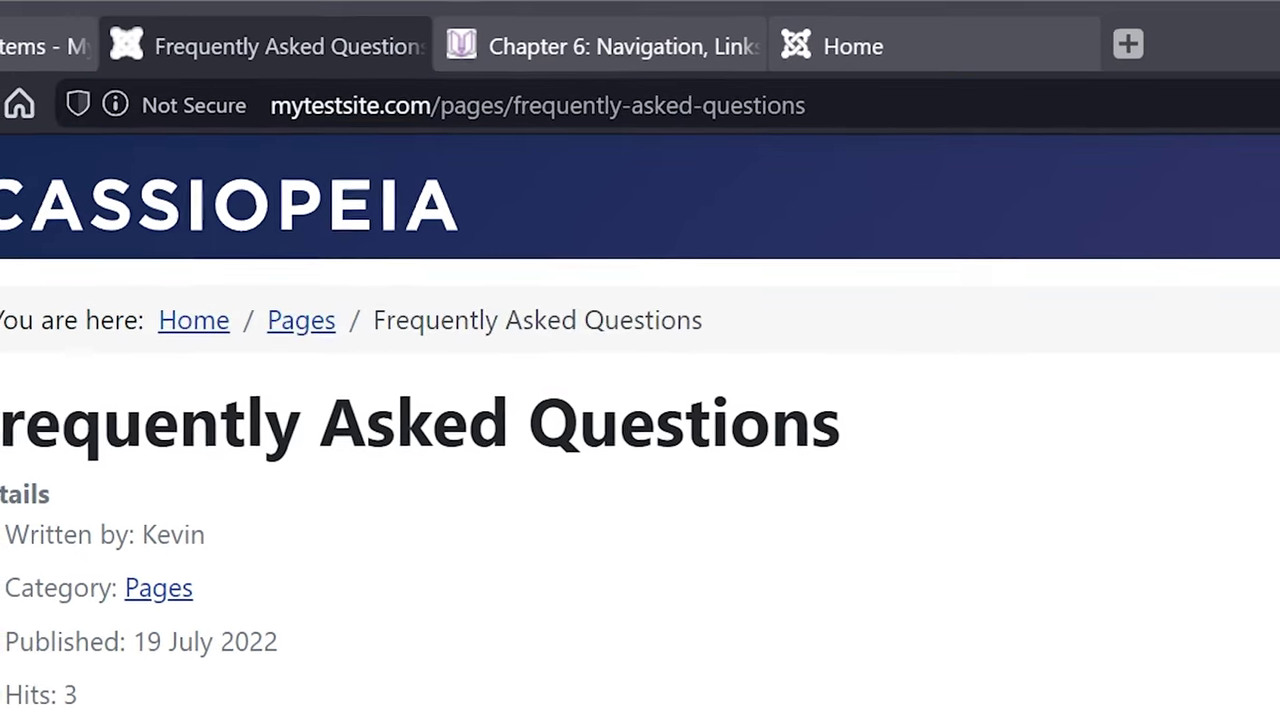
In the administrator, start a new menu item titled "FAQs" with the alias "faq"
click(40, 48)
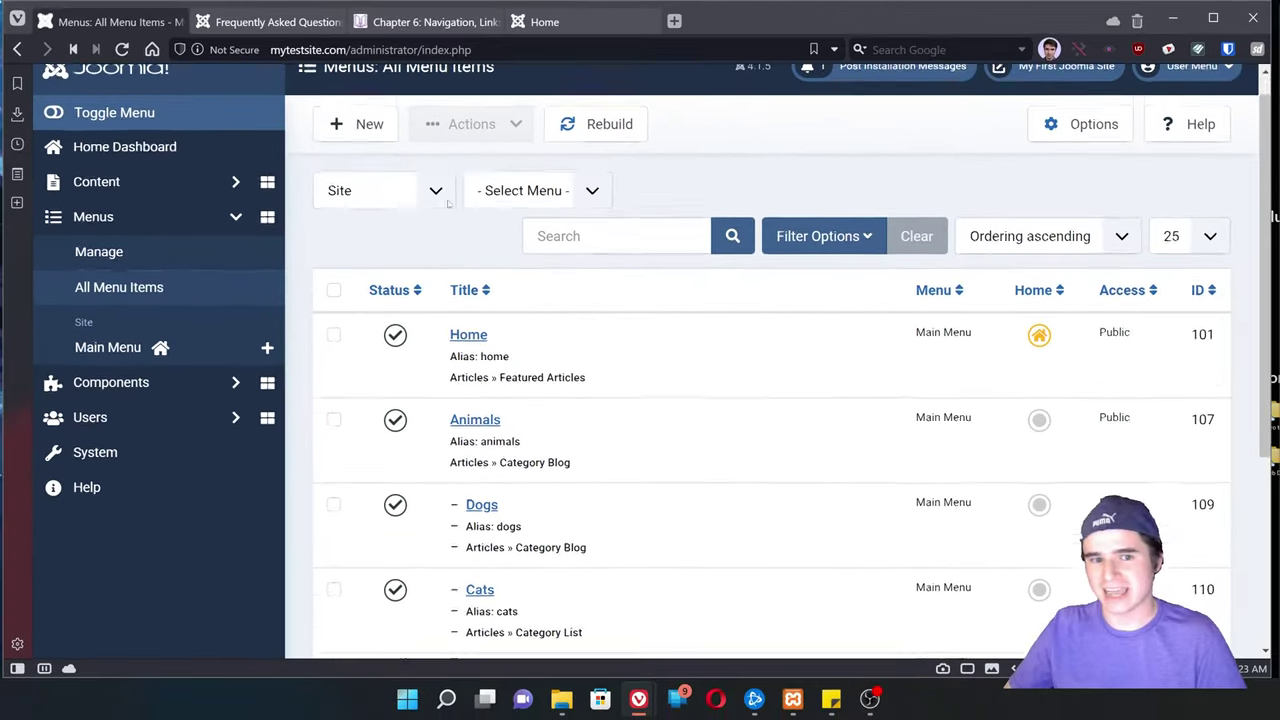
scroll(412, 146, up, 1)
click(362, 152)
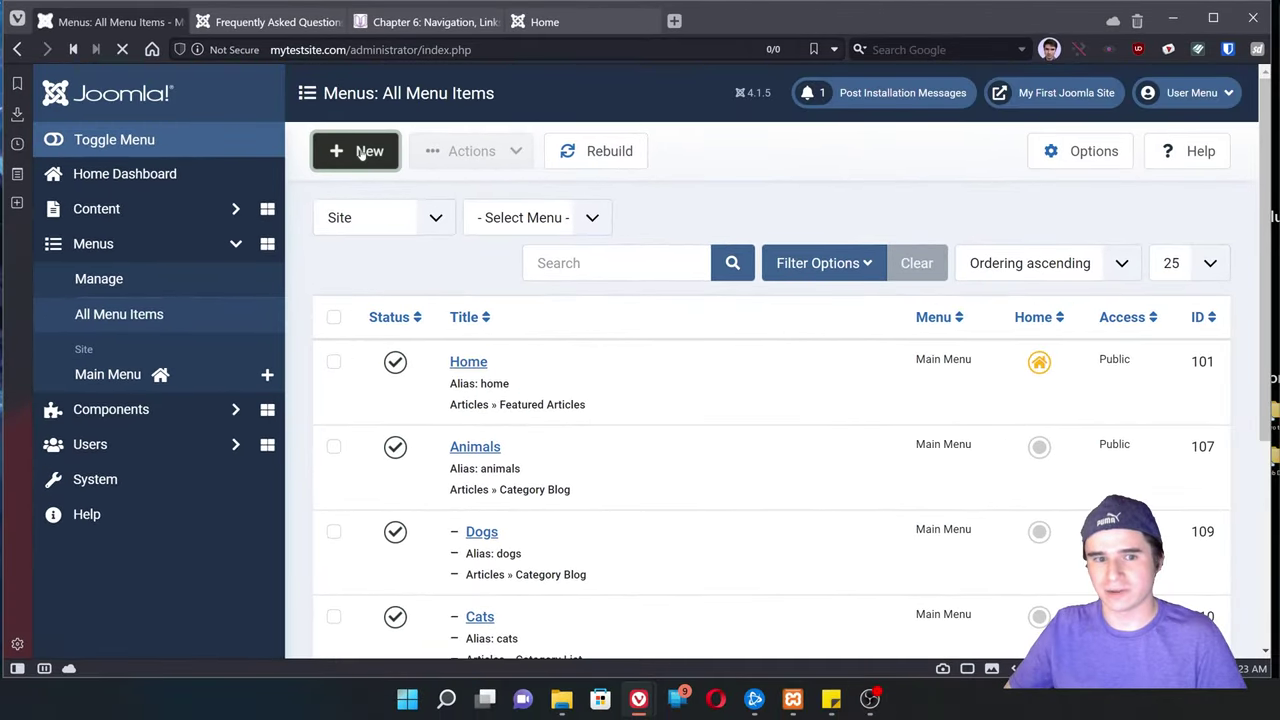
click(269, 233)
text(FAQs)
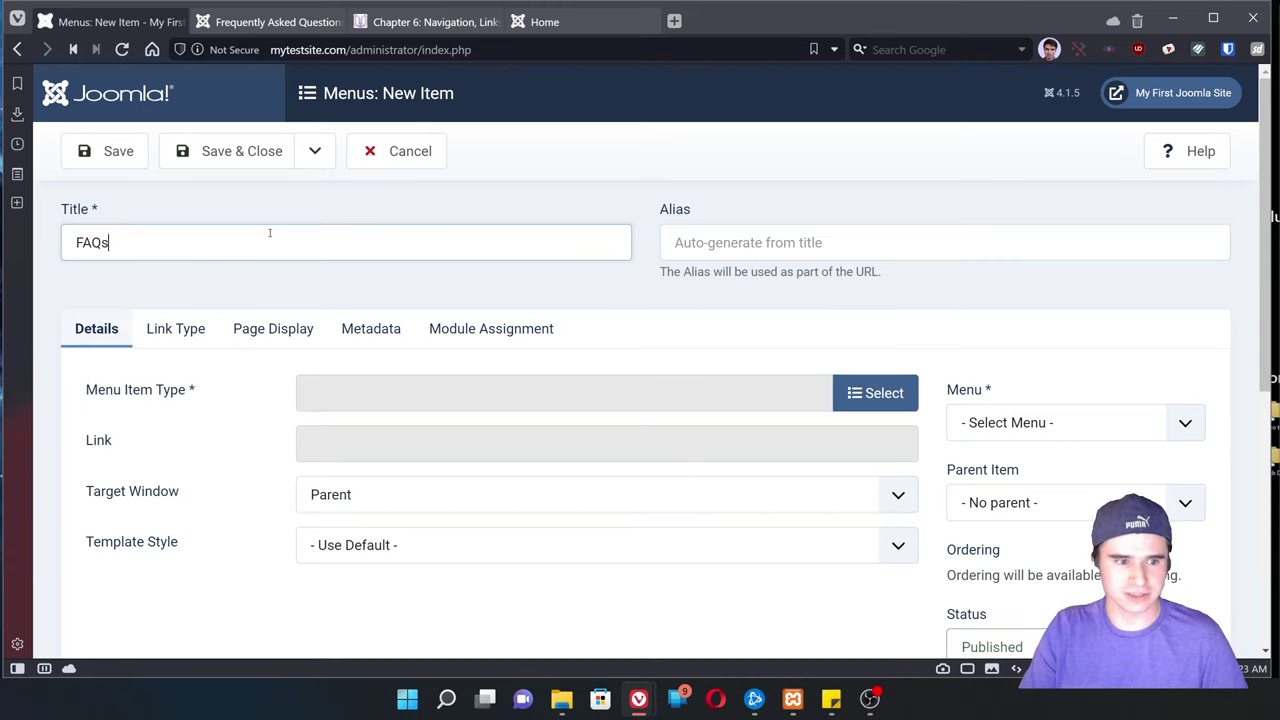
key(Tab)
text(faq)
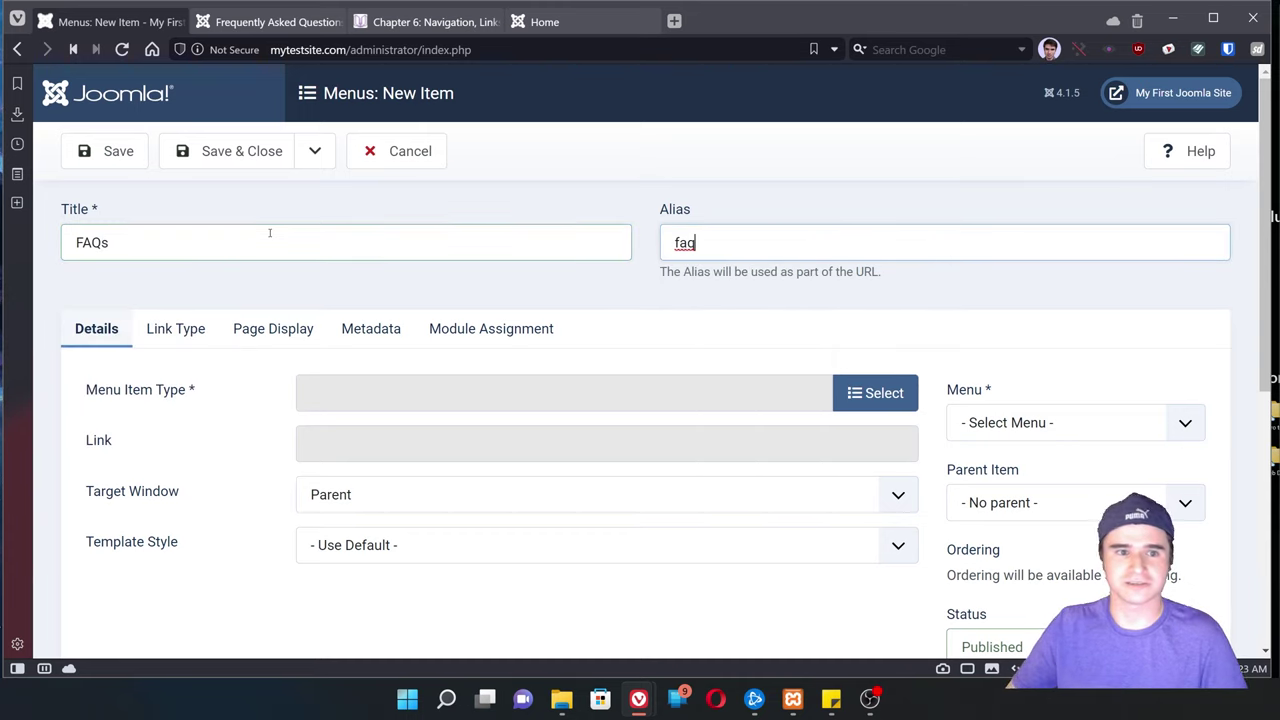
Set the menu item type to Single Article and select the Frequently Asked Questions article
click(845, 398)
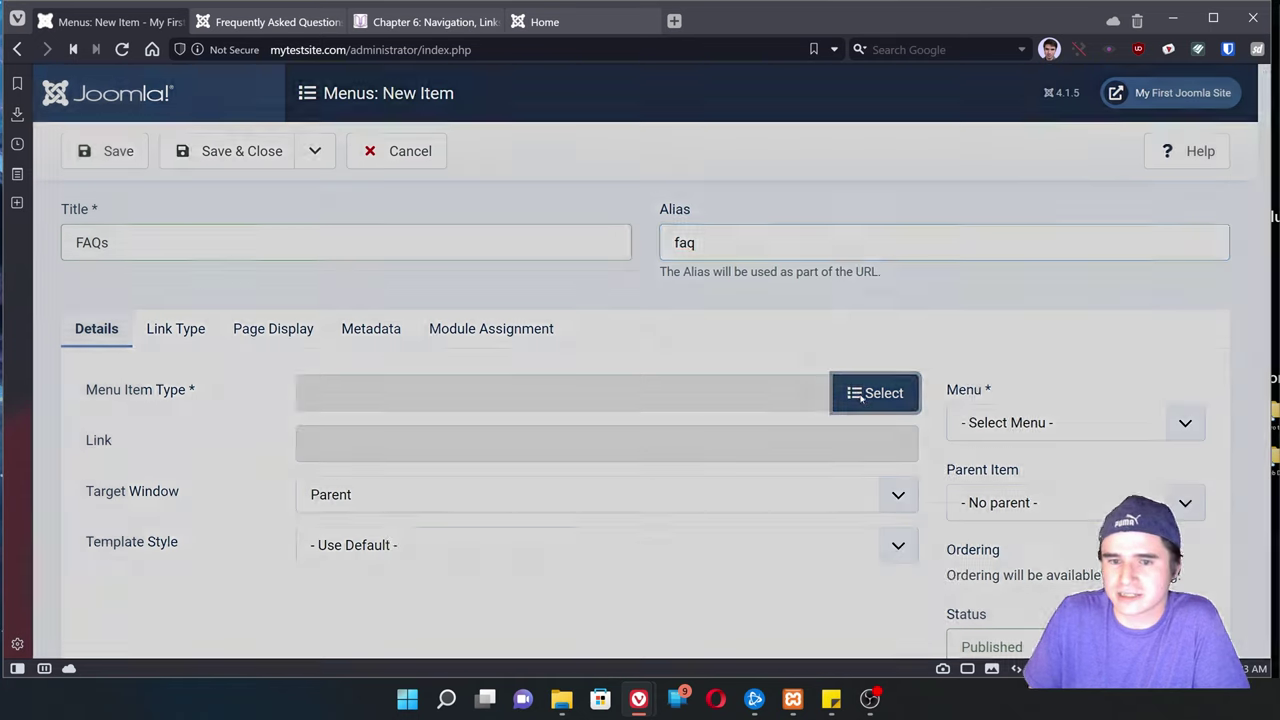
click(281, 189)
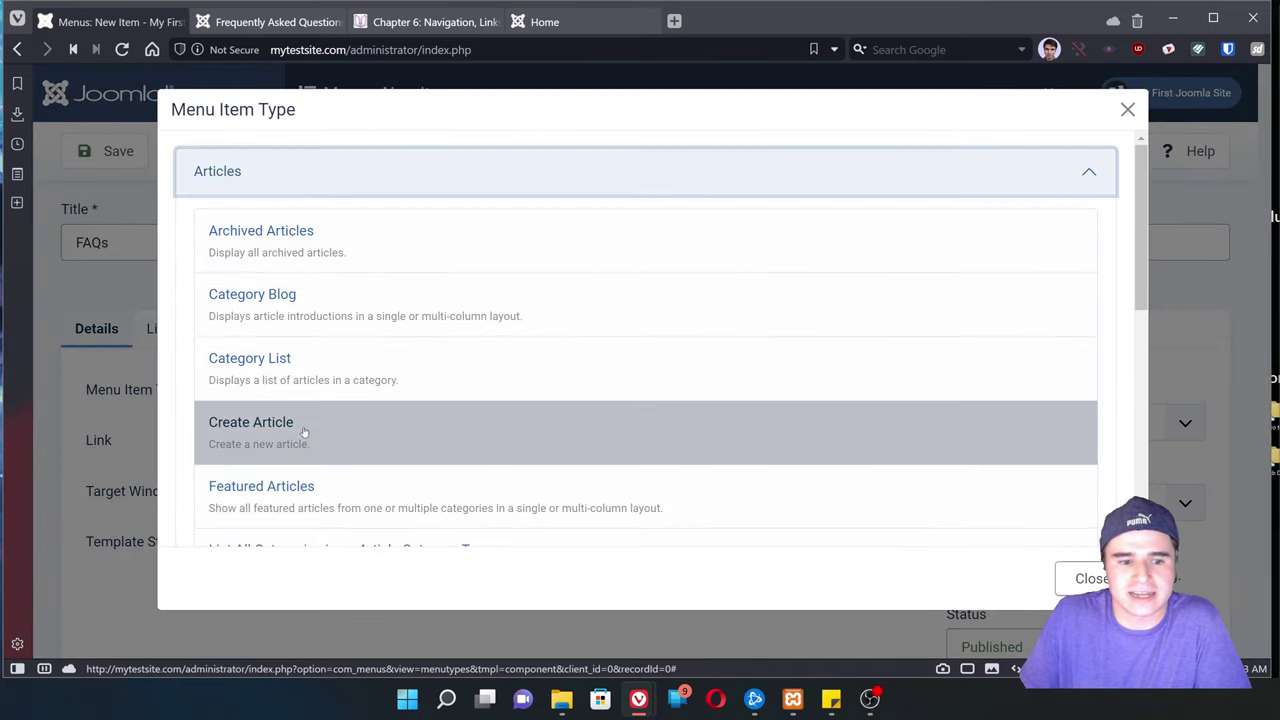
scroll(294, 340, down, 3)
click(297, 347)
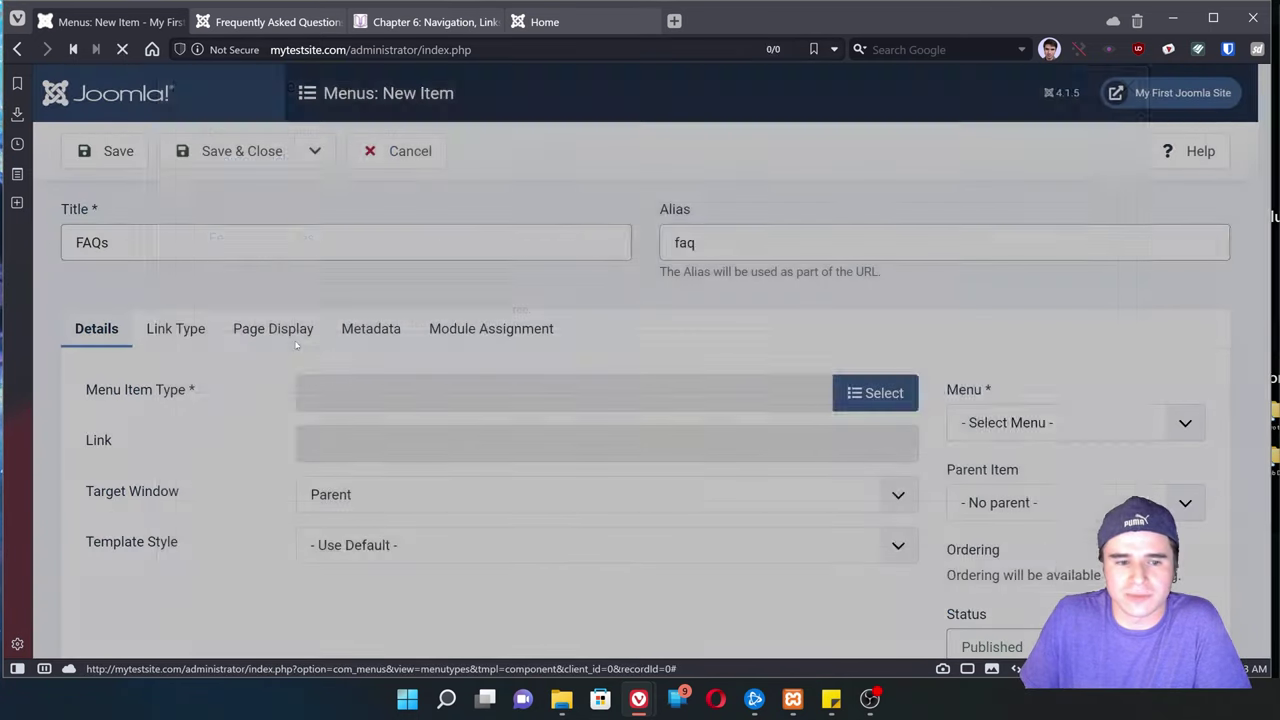
click(796, 456)
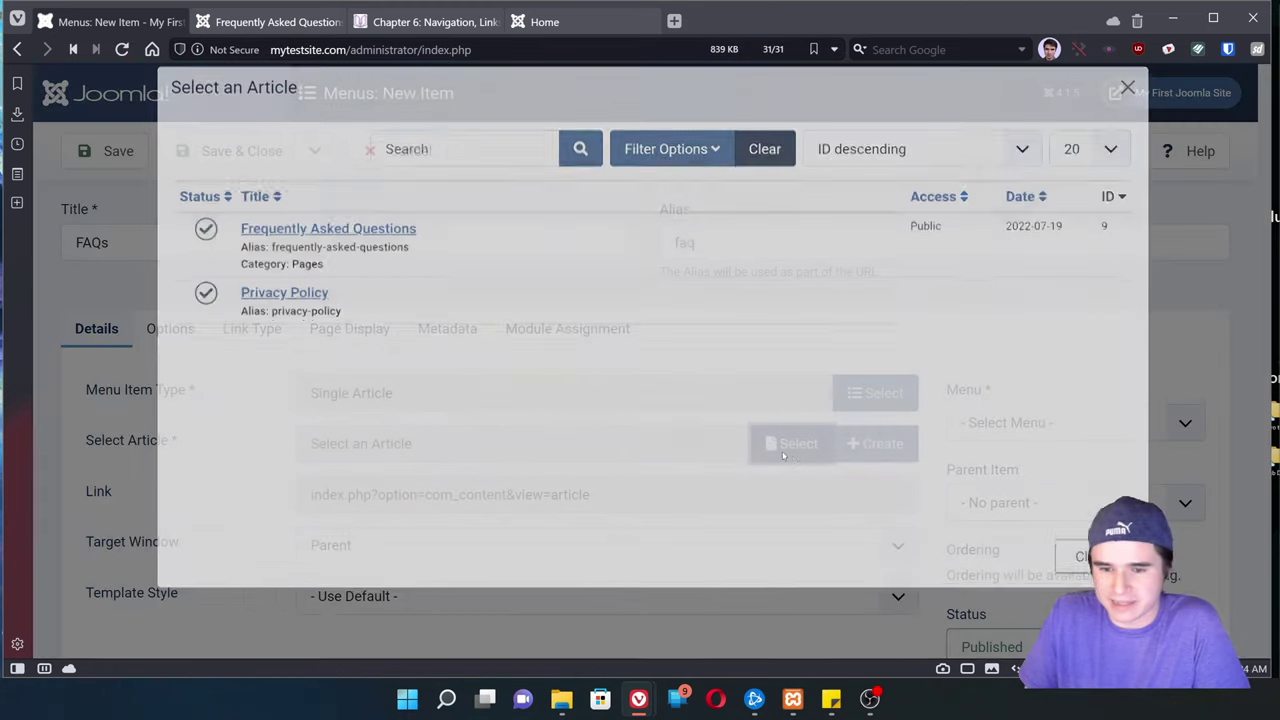
click(350, 250)
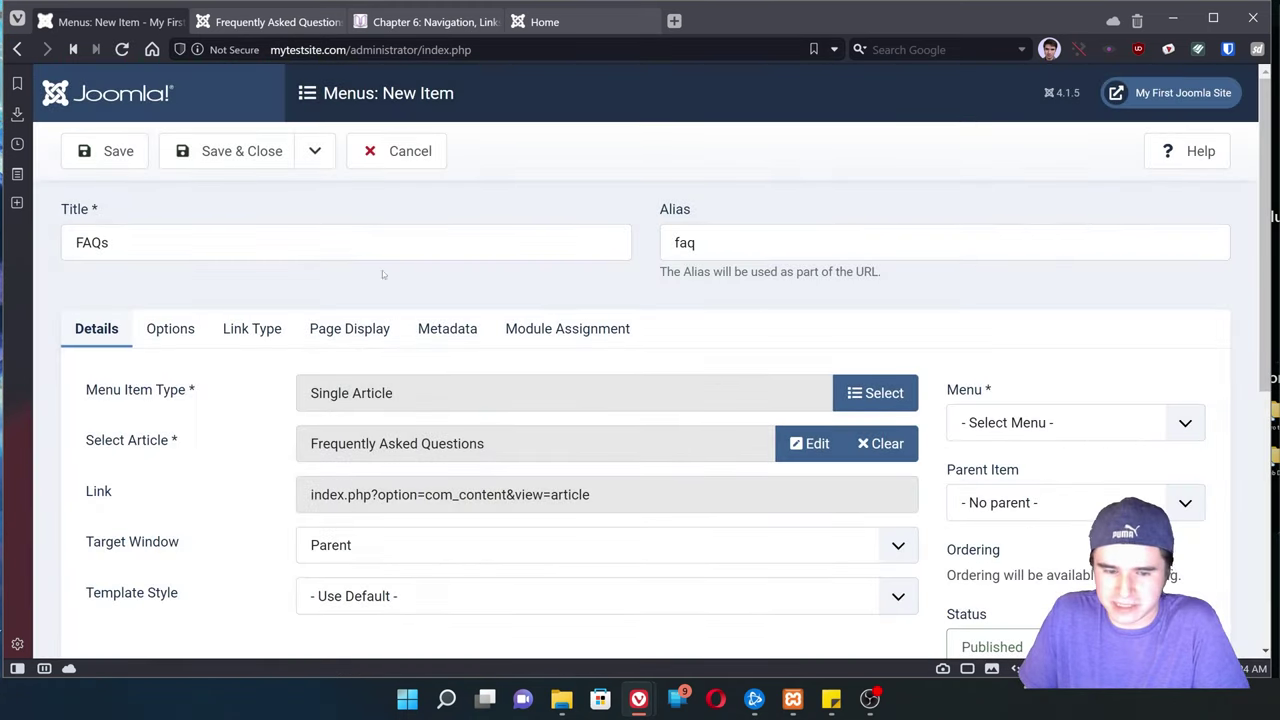
Assign the FAQs menu item to the Main Menu and save it
click(1004, 418)
click(1010, 466)
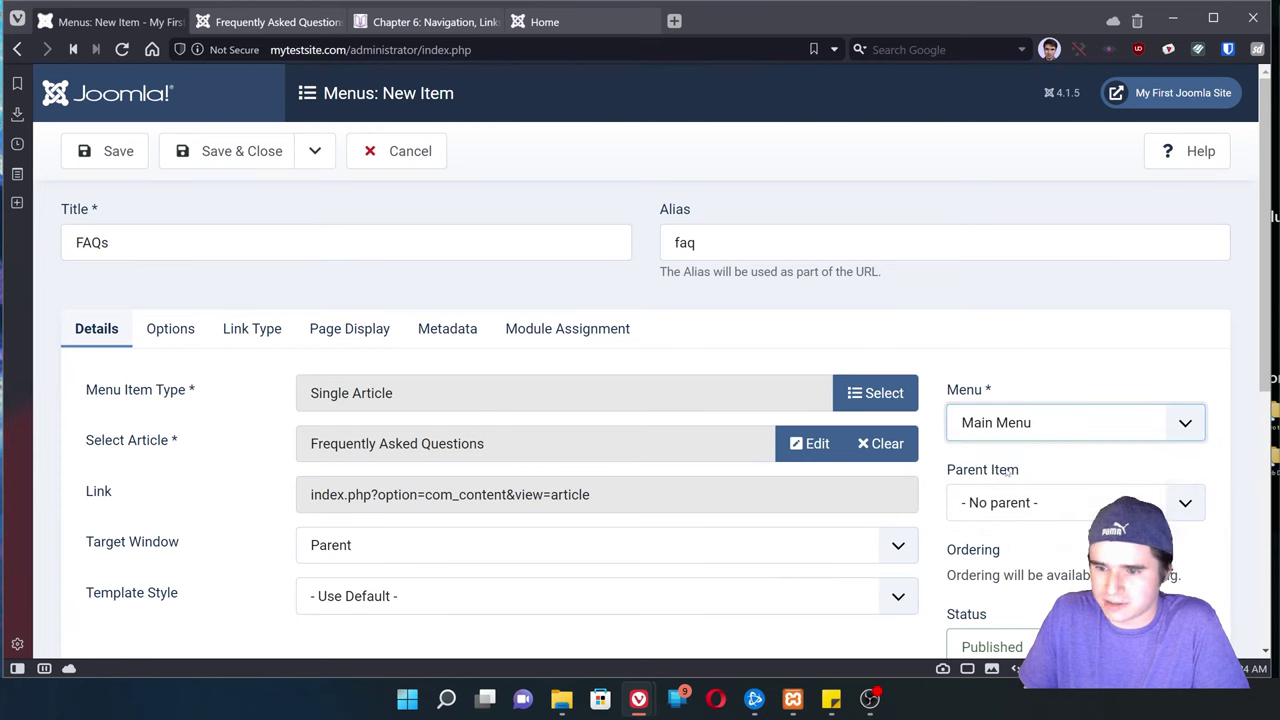
click(106, 151)
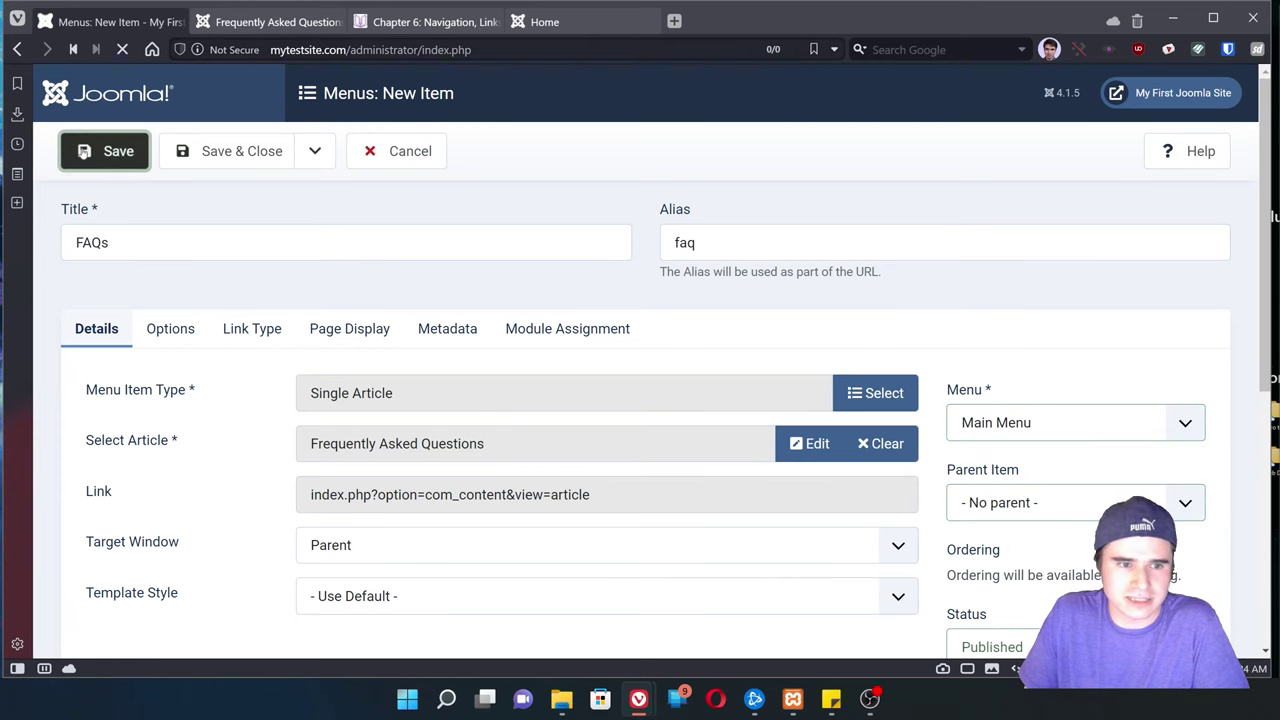
On the public site, go to the home page and open FAQs from the Main Menu
click(275, 21)
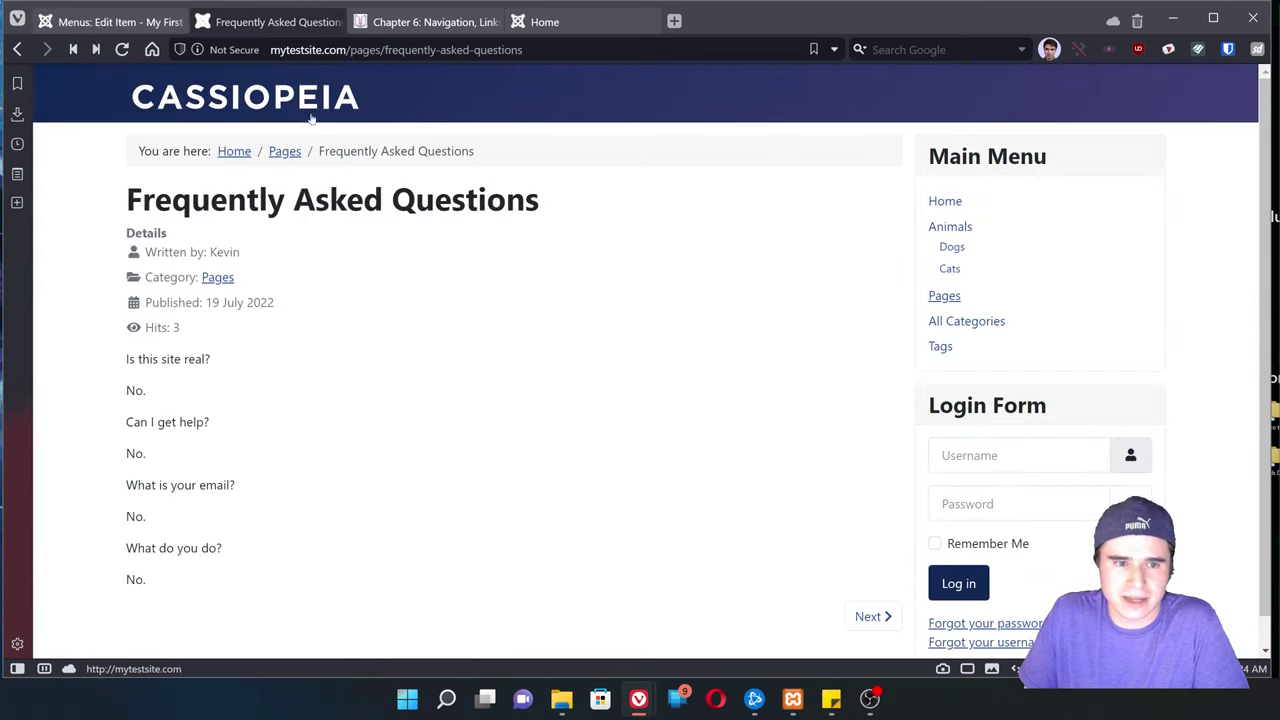
click(234, 151)
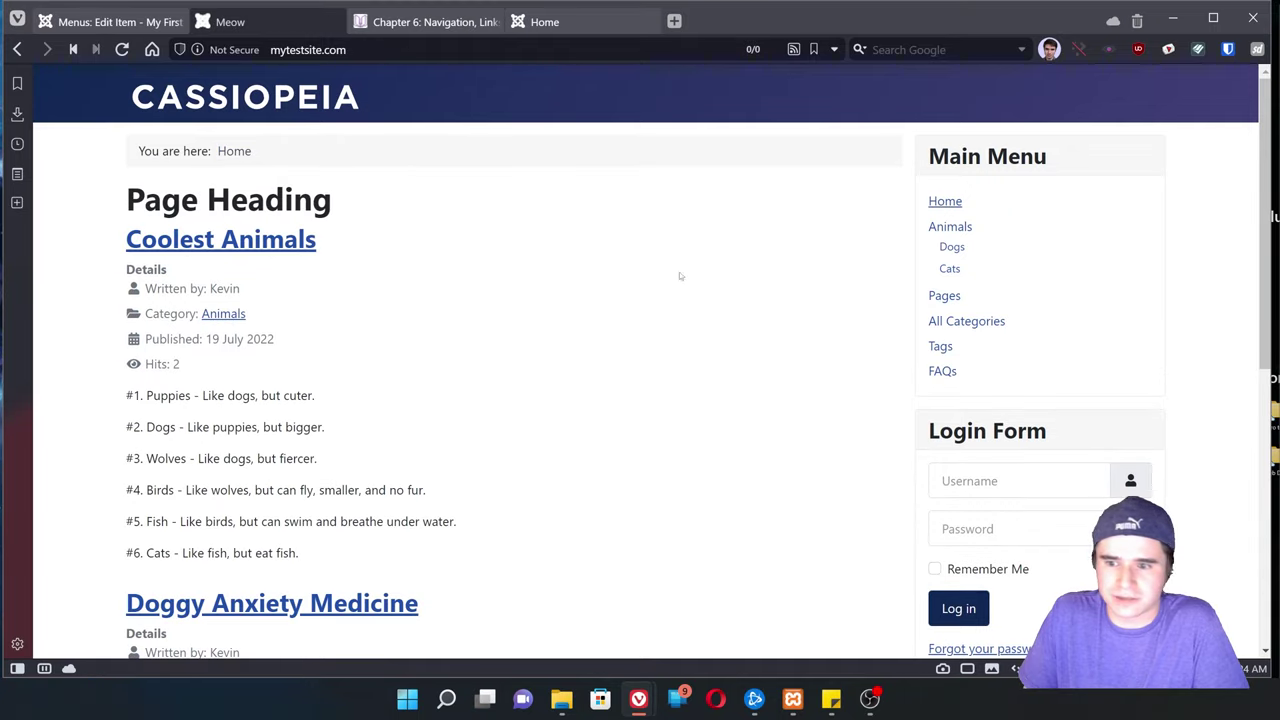
click(942, 371)
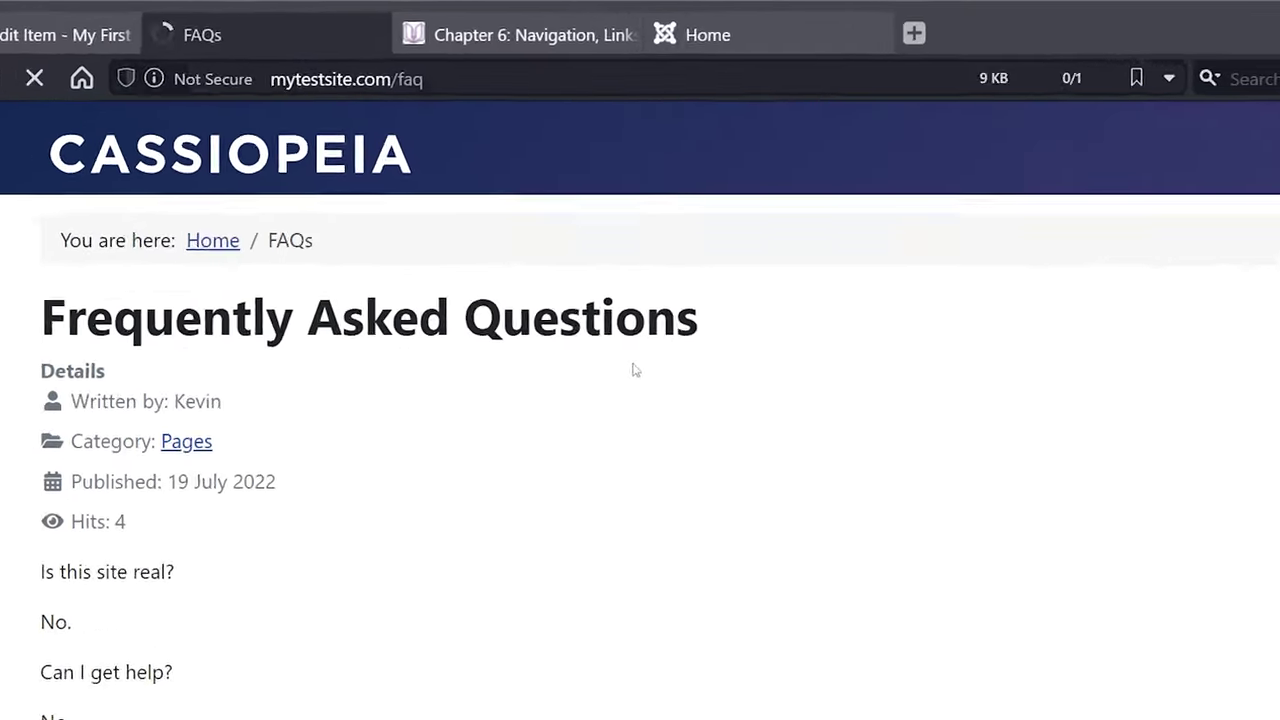
Examine the menu item alias at the end of the FAQs page's URL
click(340, 49)
click(537, 108)
mouse_move(516, 108)
mouse_down()
mouse_move(552, 108)
mouse_move(520, 108)
mouse_up()
click(555, 108)
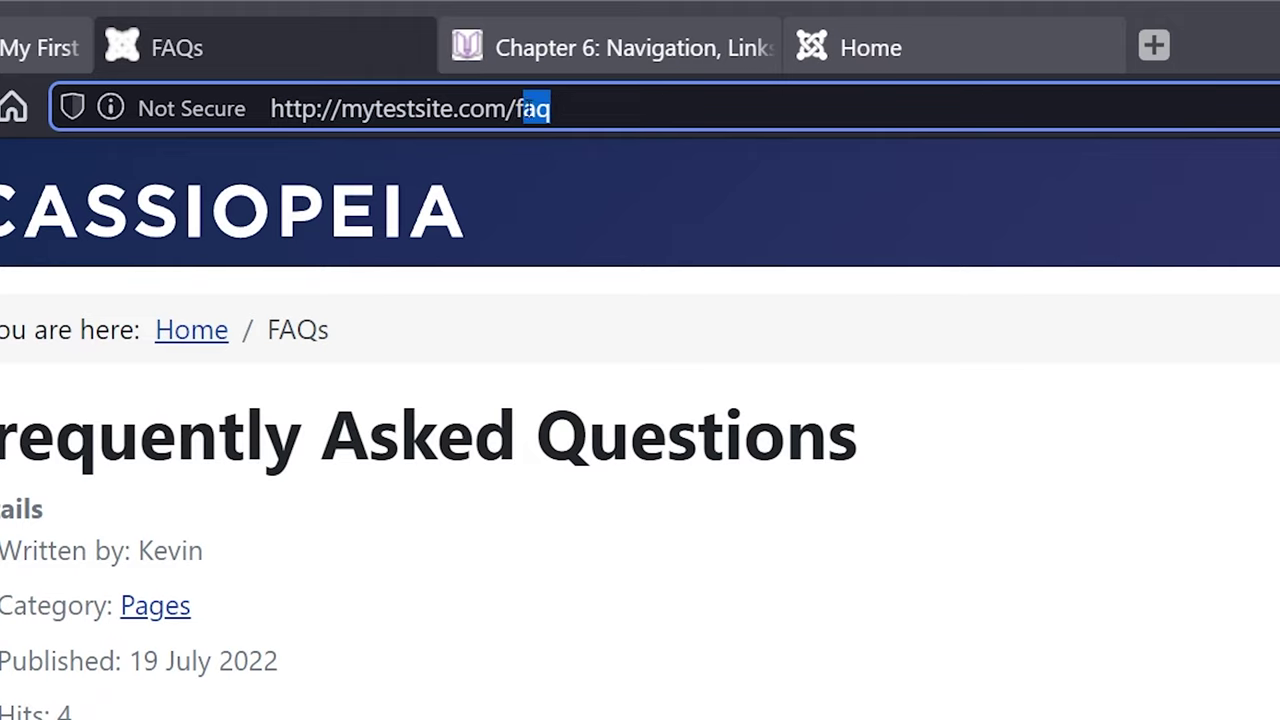
click(1267, 623)
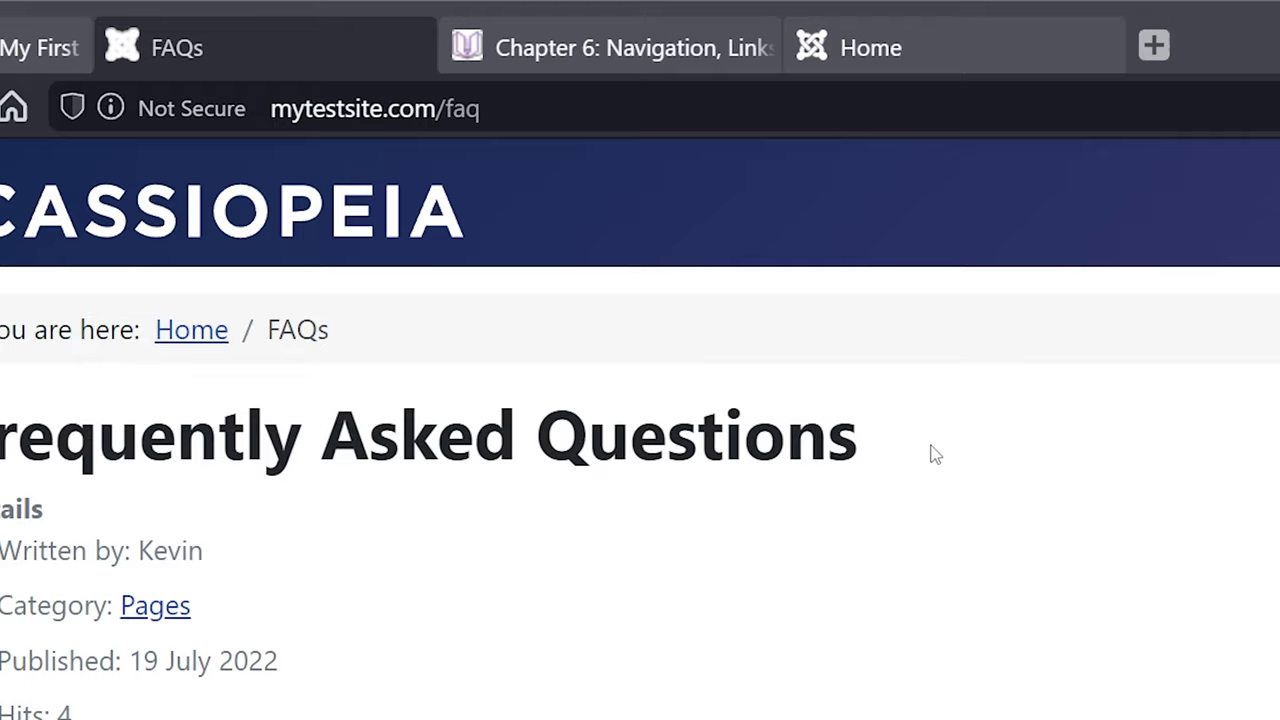
Reach the Frequently Asked Questions article through its Pages category link and through the Pages menu item, checking its URL
click(155, 605)
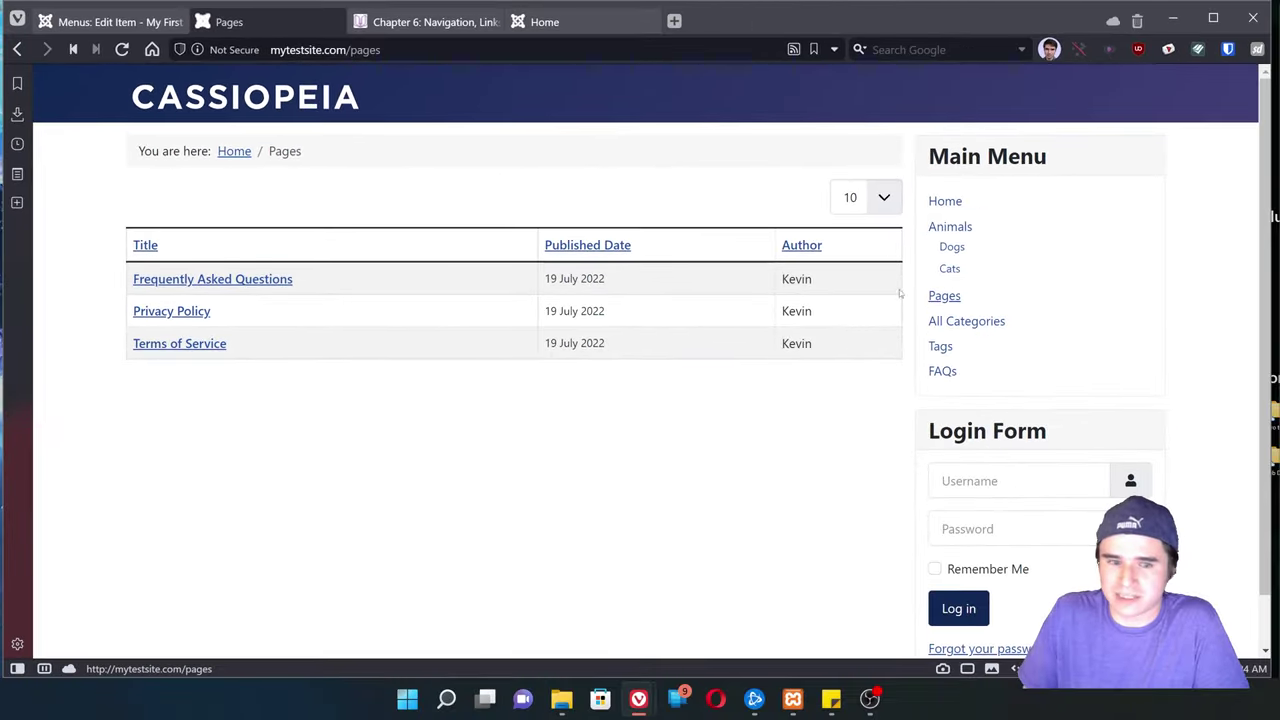
click(236, 283)
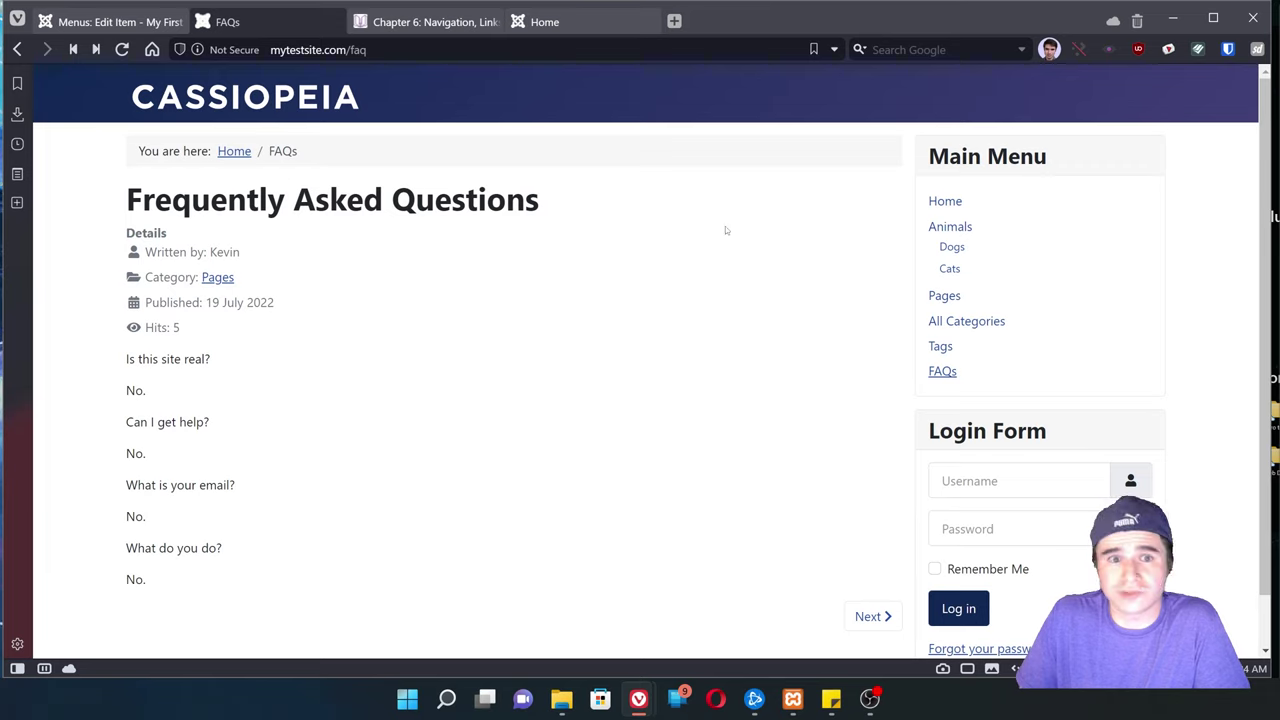
key(ctrl+l)
key(End)
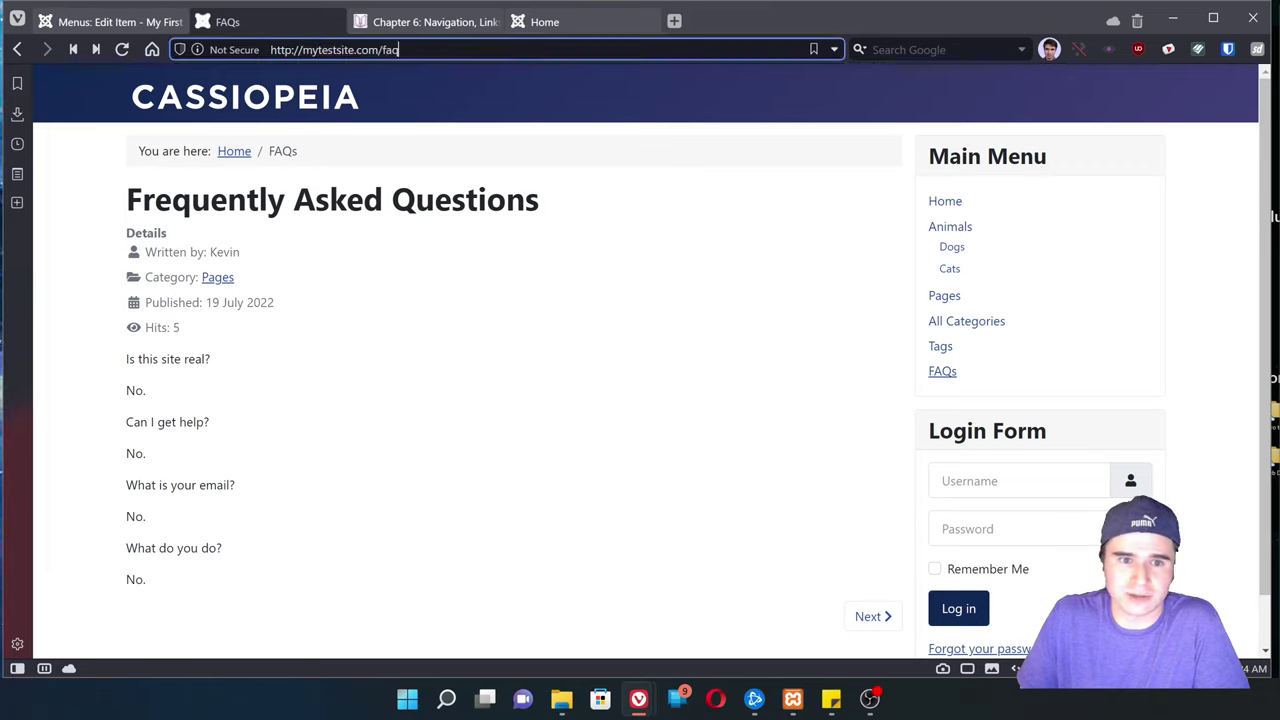
click(944, 295)
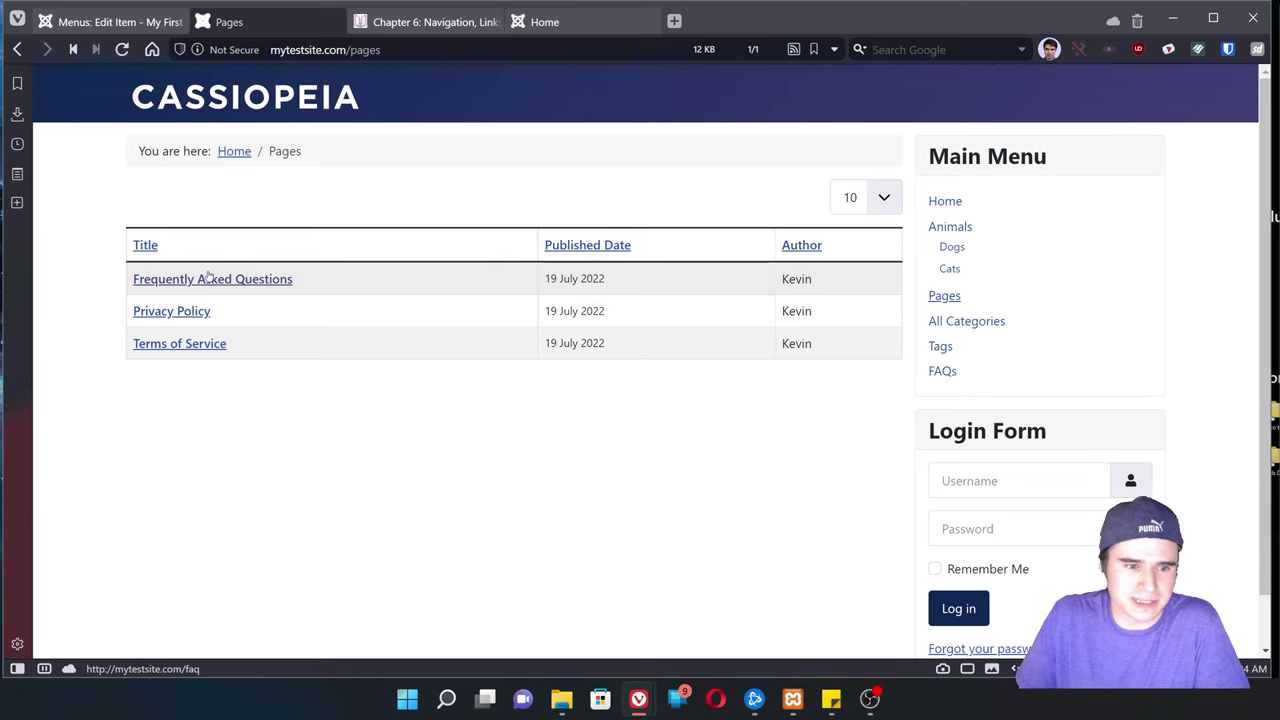
click(196, 281)
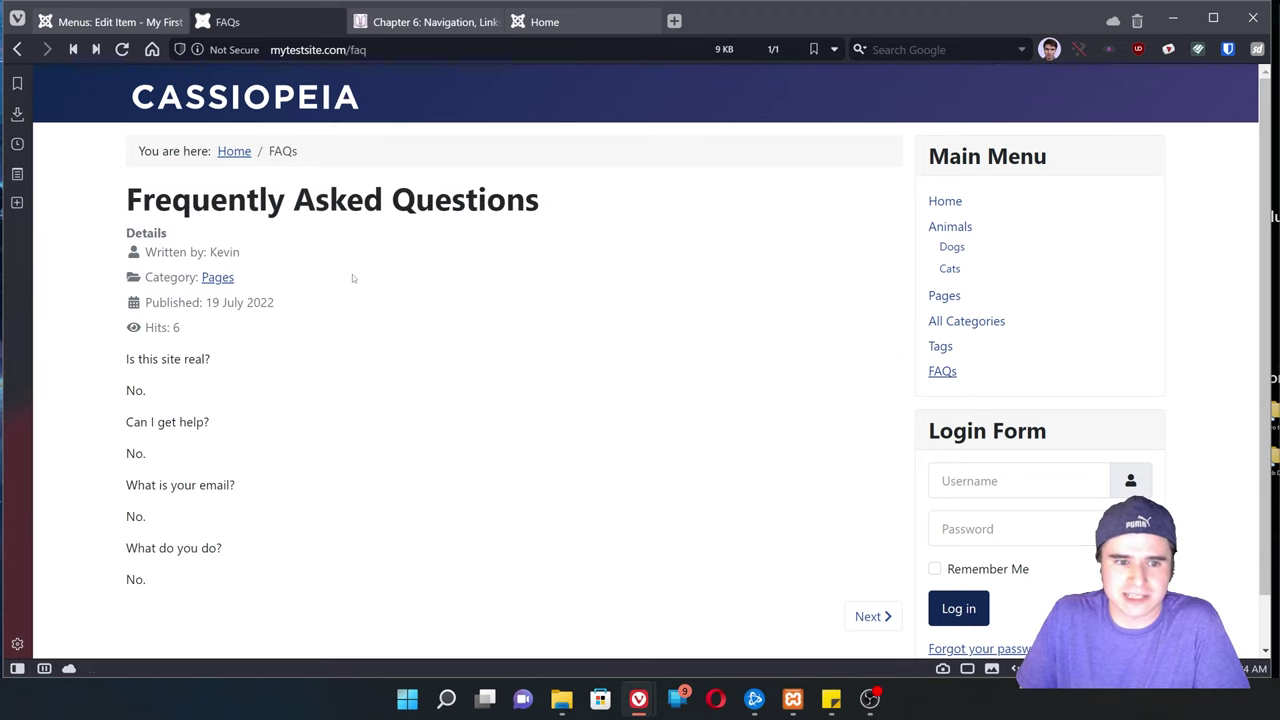
Replace "faq" in the address with "pages/frequently-asked-questions" and load that page
click(173, 48)
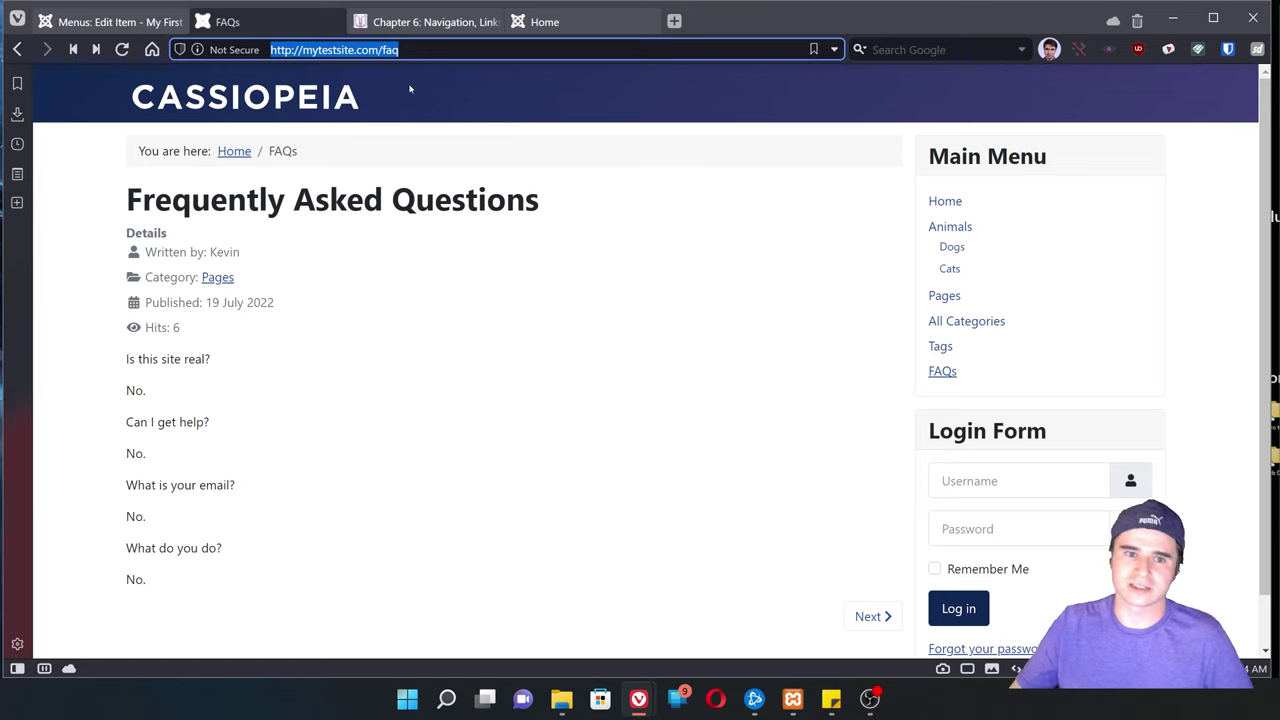
click(400, 49)
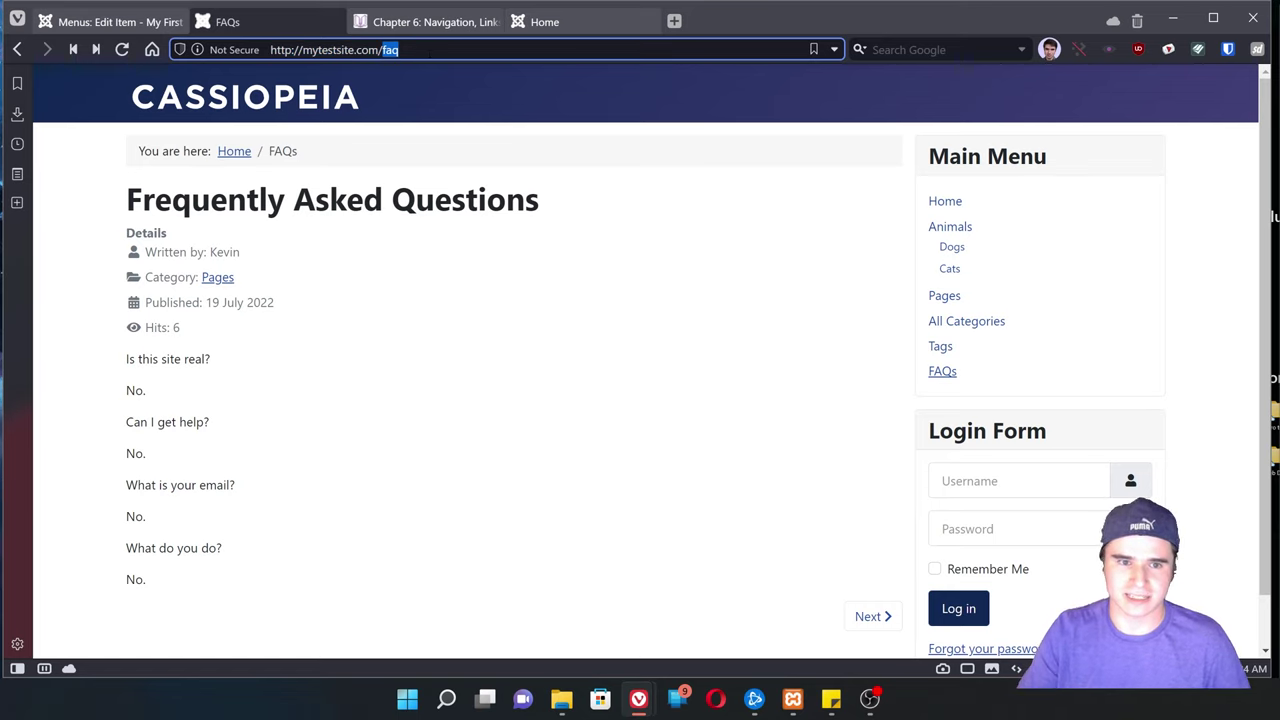
text(pages/frequently-asked-questions)
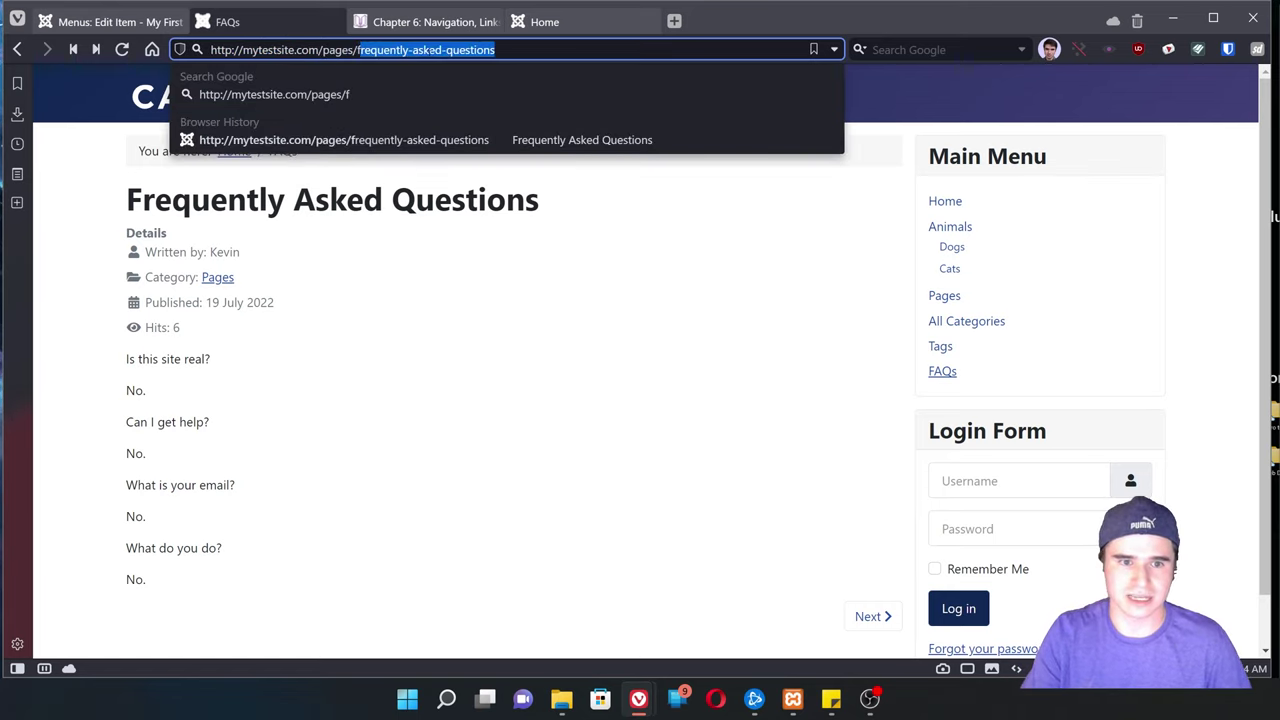
key(Return)
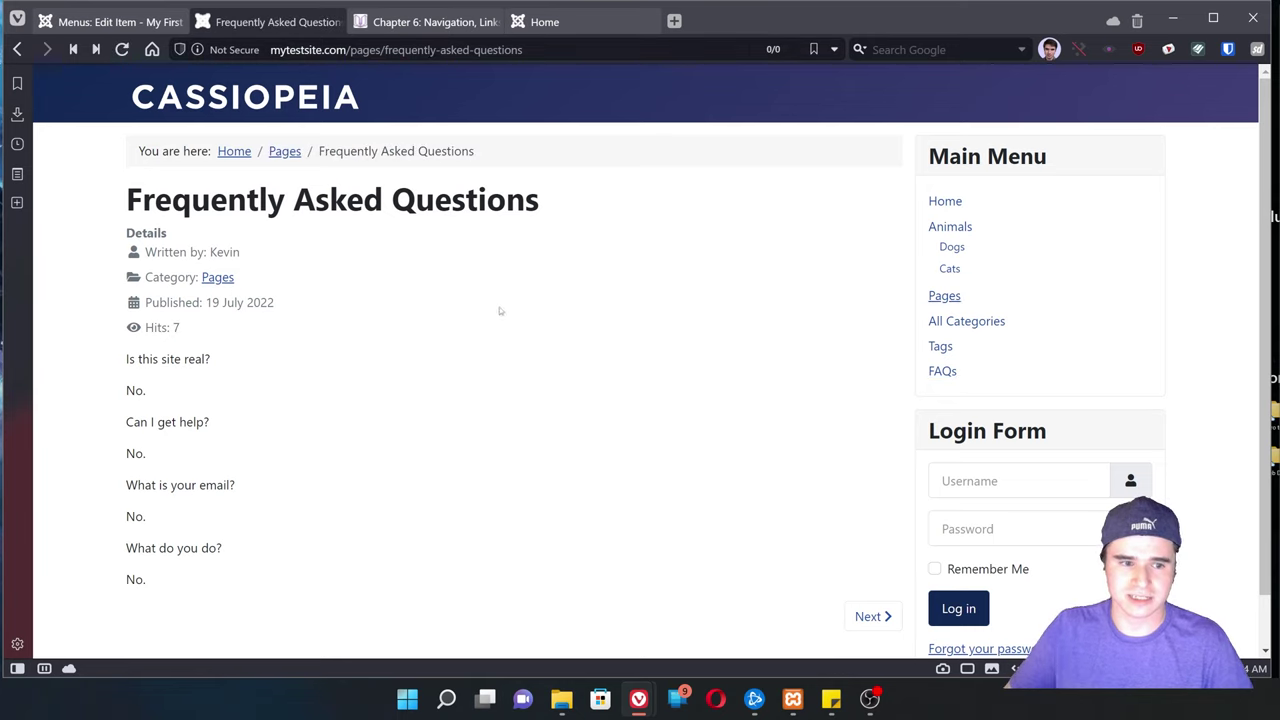
Go back to the article's Pages category, reopen Frequently Asked Questions from the list, and check its URL
click(217, 284)
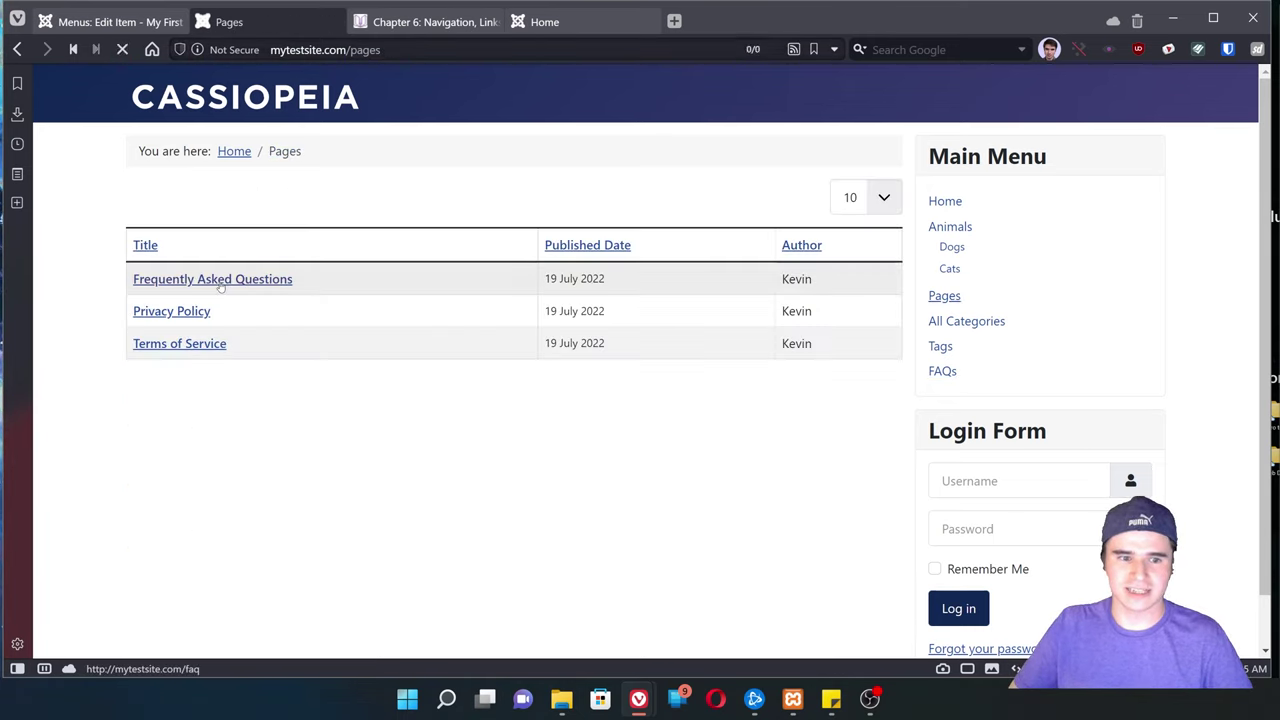
click(222, 283)
scroll(410, 327, down, 1)
scroll(363, 409, up, 1)
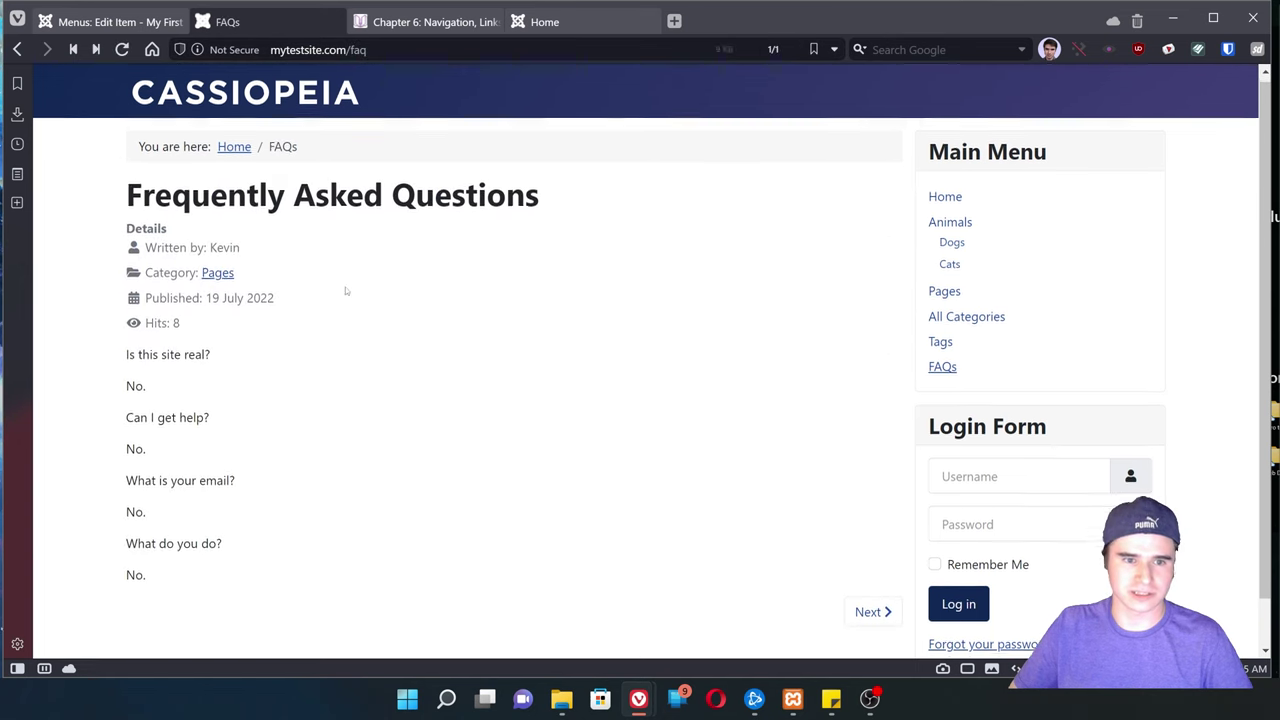
click(384, 49)
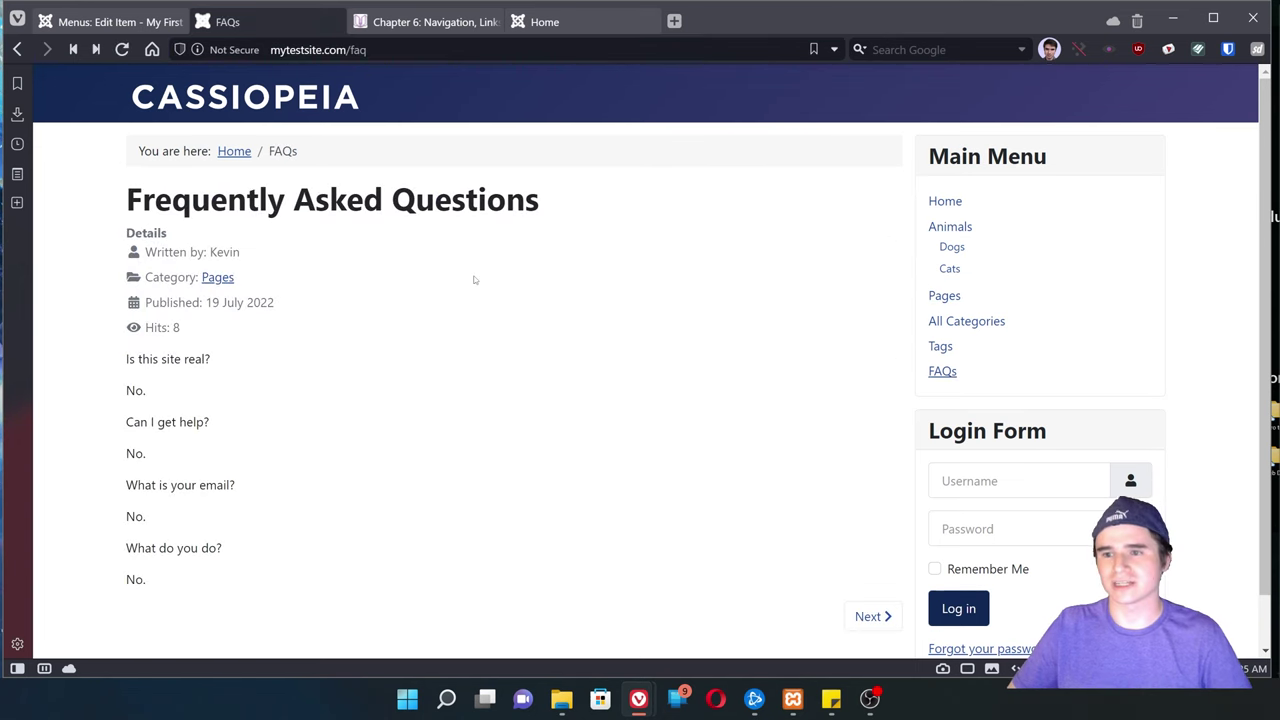
Return to the administrator and look over the items and aliases in the Main Menu
key(ctrl+Tab)
scroll(405, 402, down, 3)
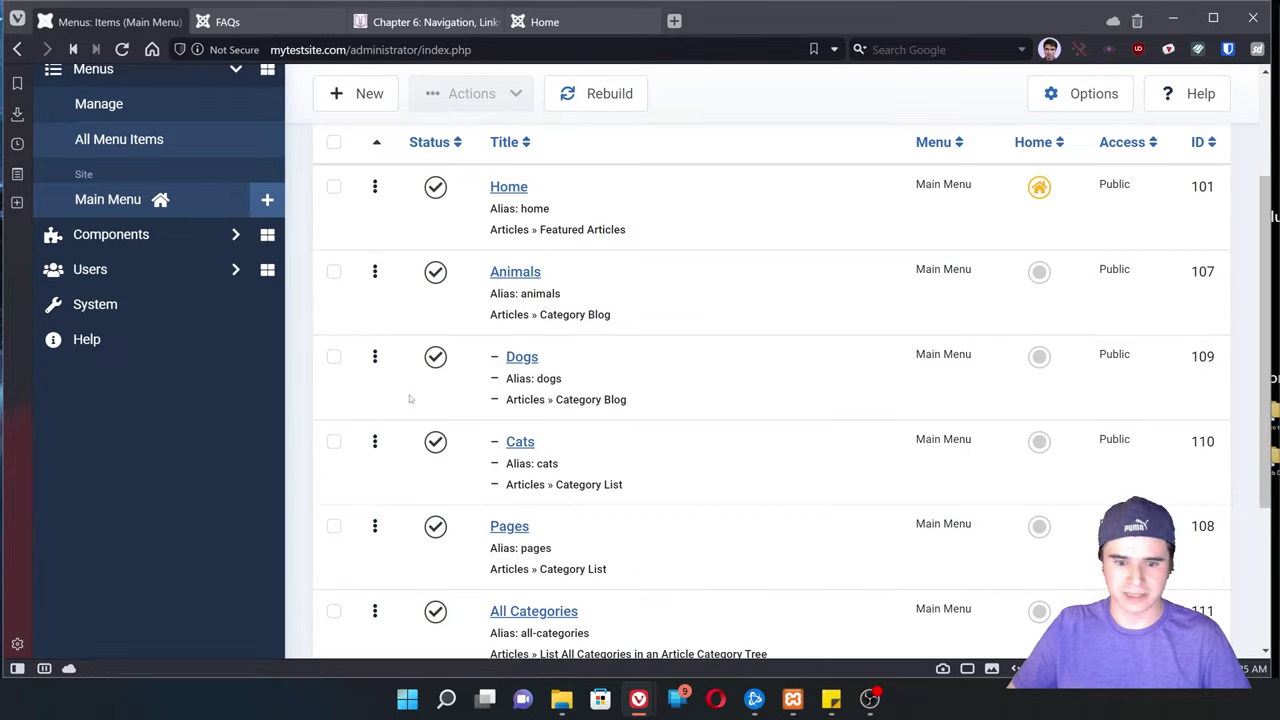
scroll(430, 257, up, 3)
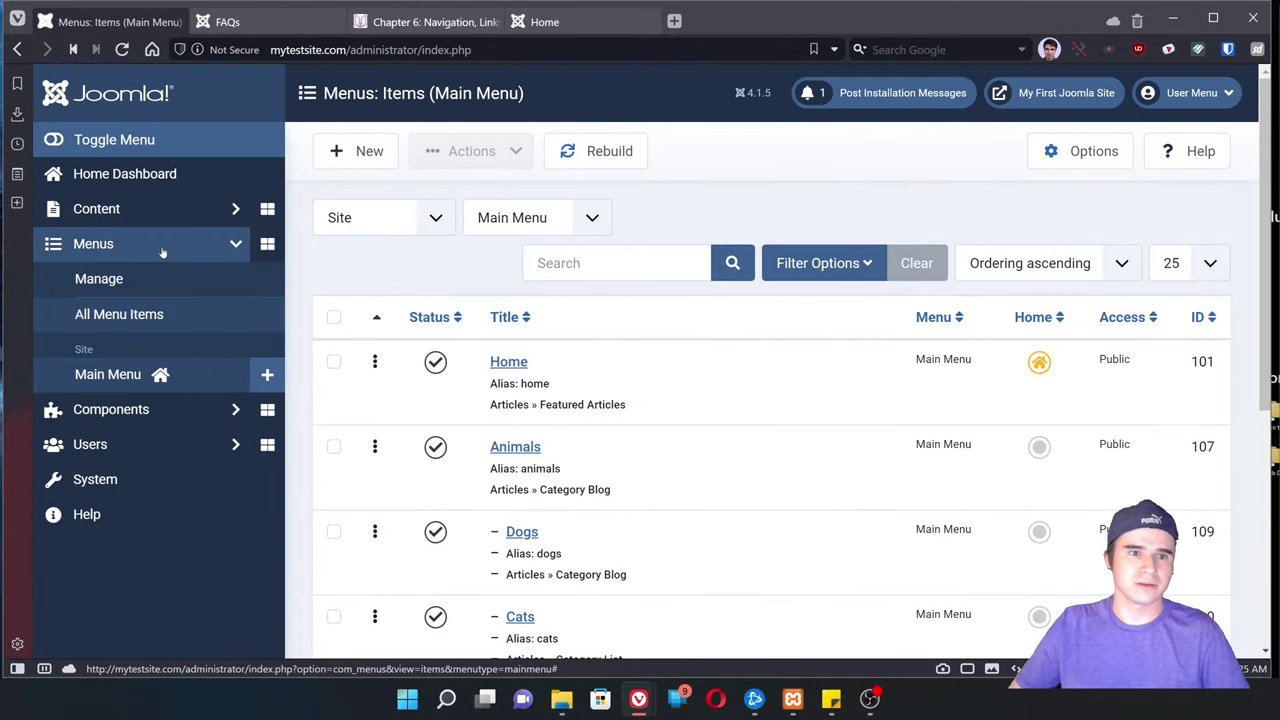
Go back to the public FAQs page and compare its URL with the Main Menu links
key(ctrl+Tab)
key(ctrl+l)
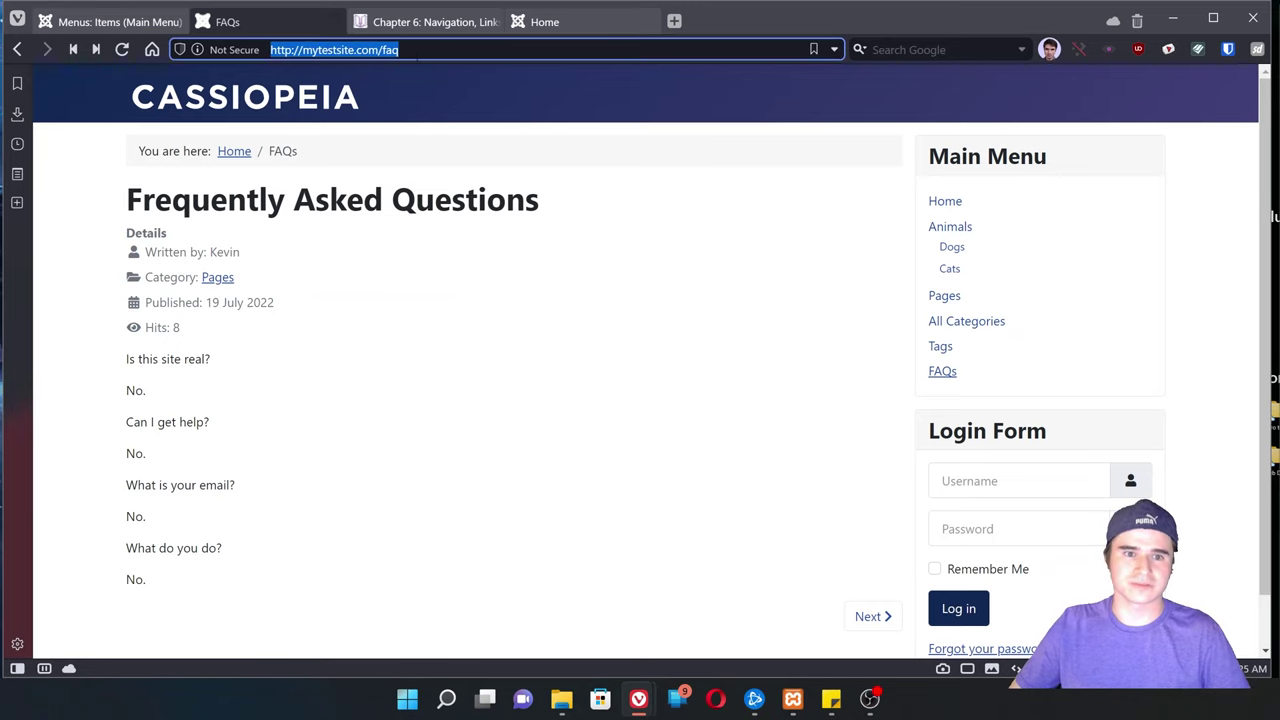
click(414, 52)
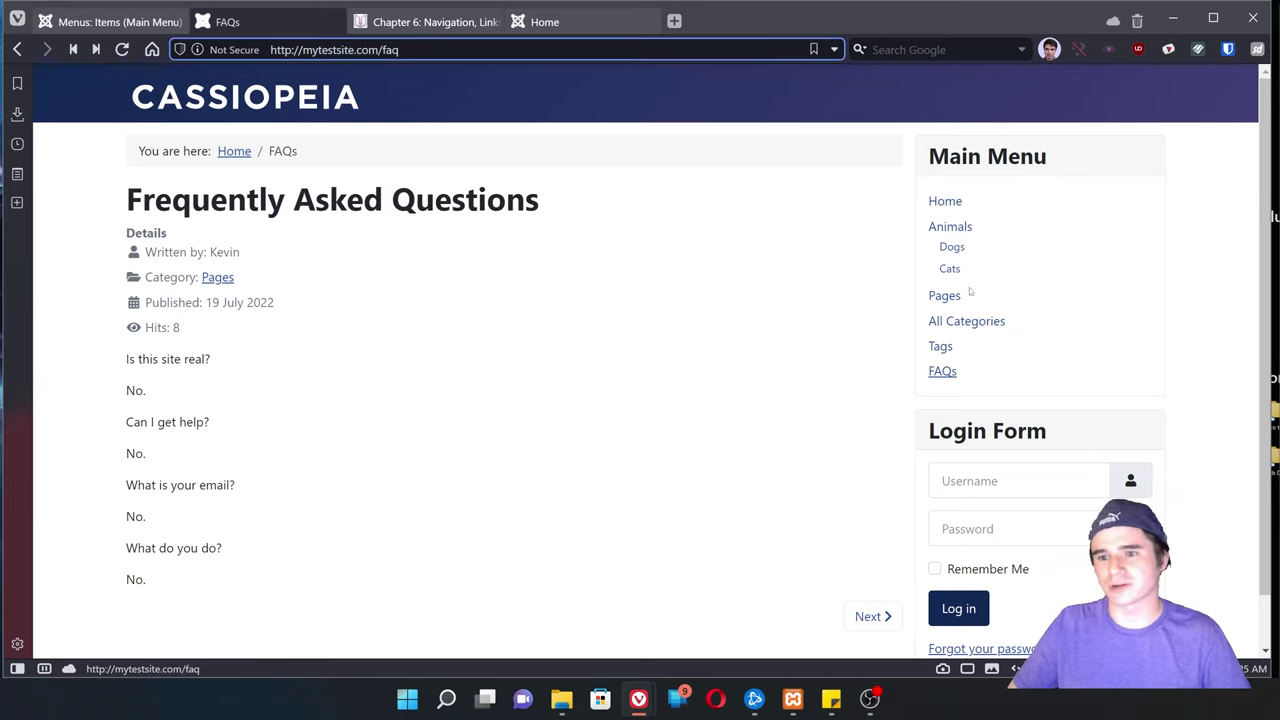
Return to the administrator's menu manager and start a new menu titled "Hidden"
key(ctrl+Tab)
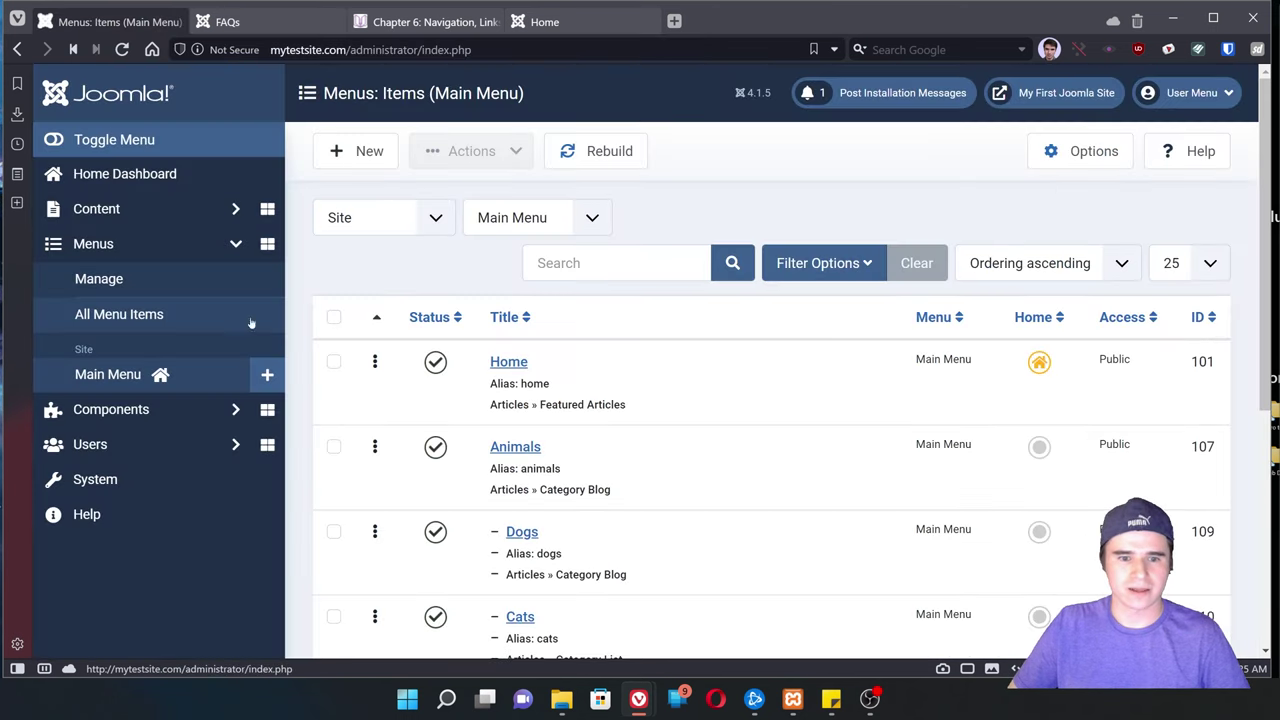
click(128, 290)
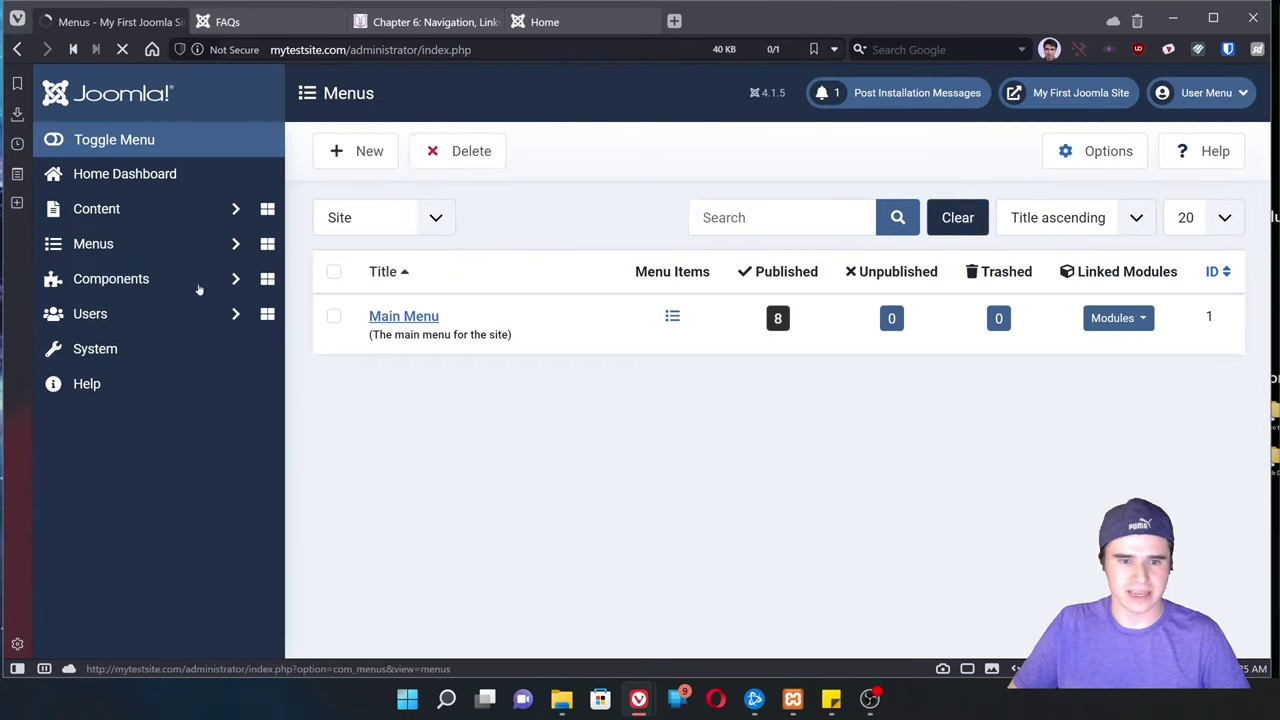
click(372, 160)
click(300, 244)
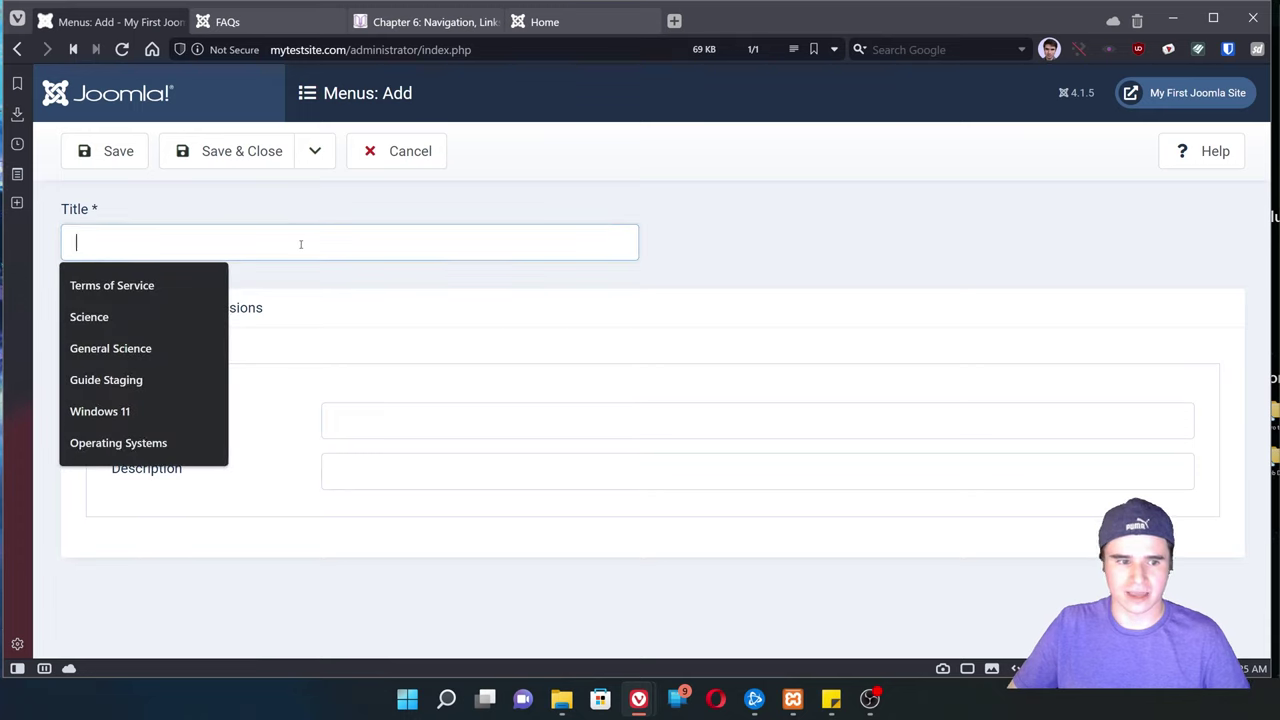
text(Hidden)
Give the new menu the unique name "Hidden" and the description "Menu for hidden items", then save and close it
key(Tab)
key(Tab)
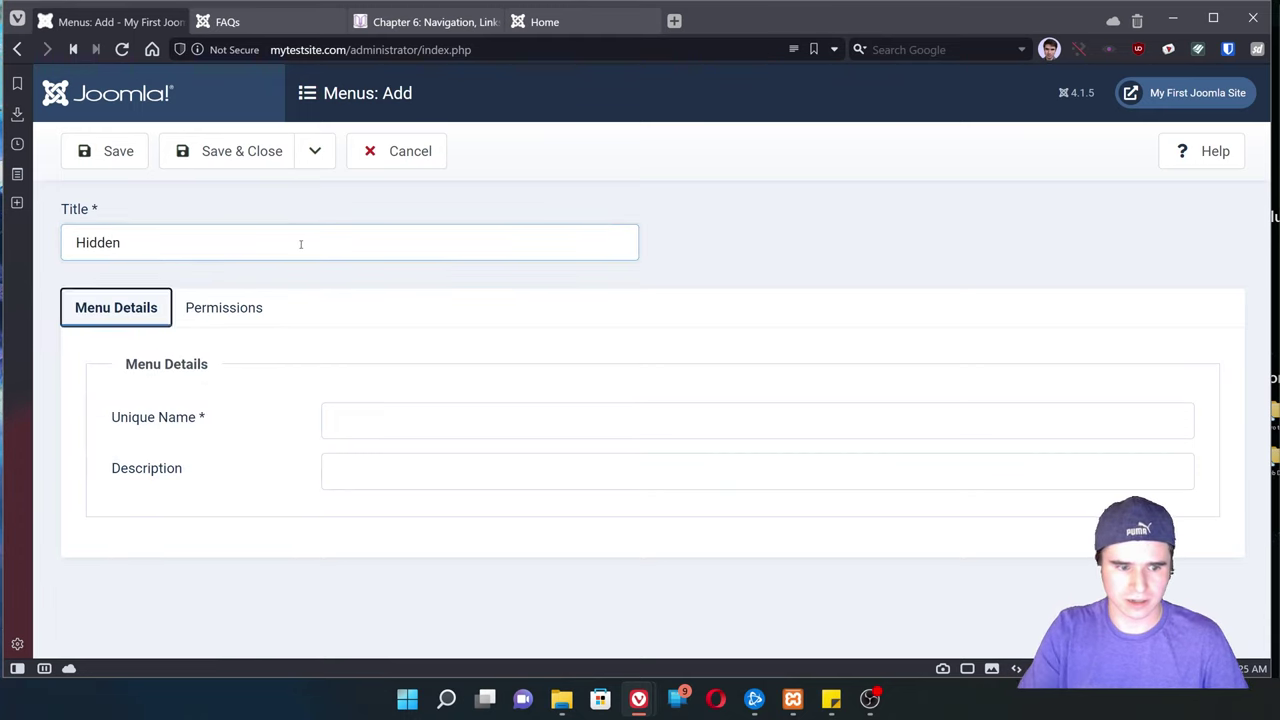
key(Tab)
text(Hid)
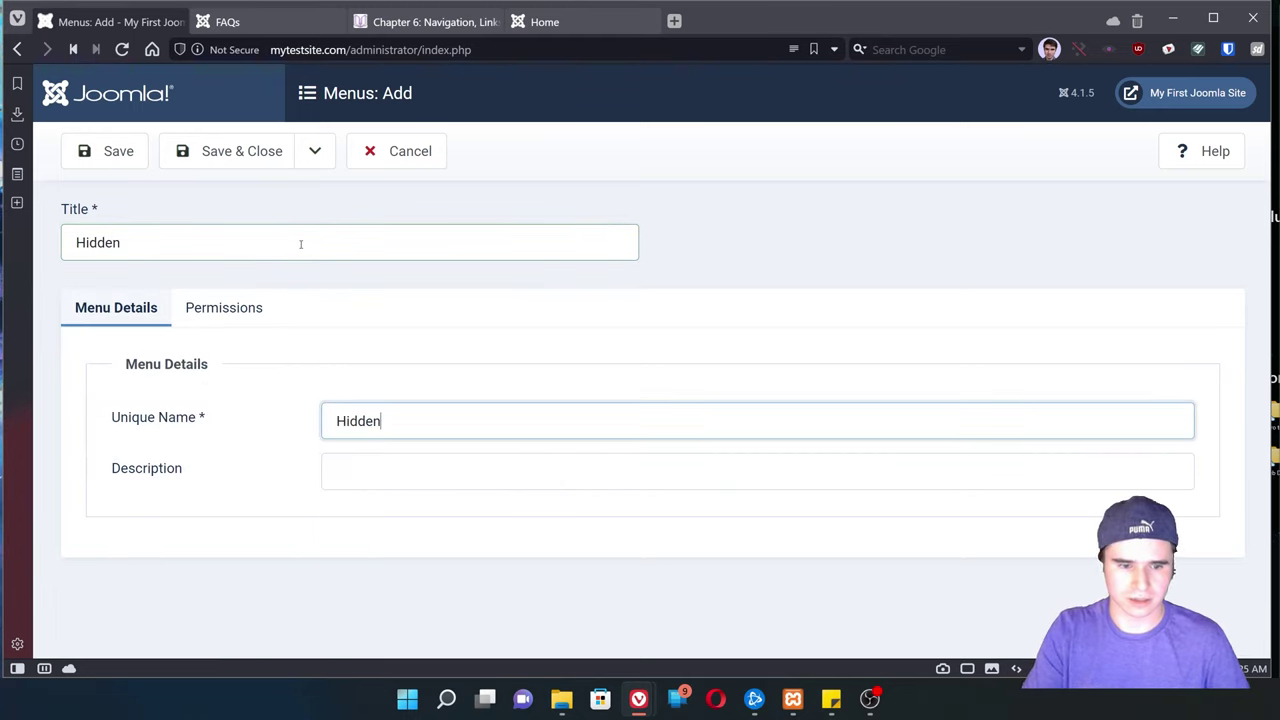
key(Tab)
text(Men)
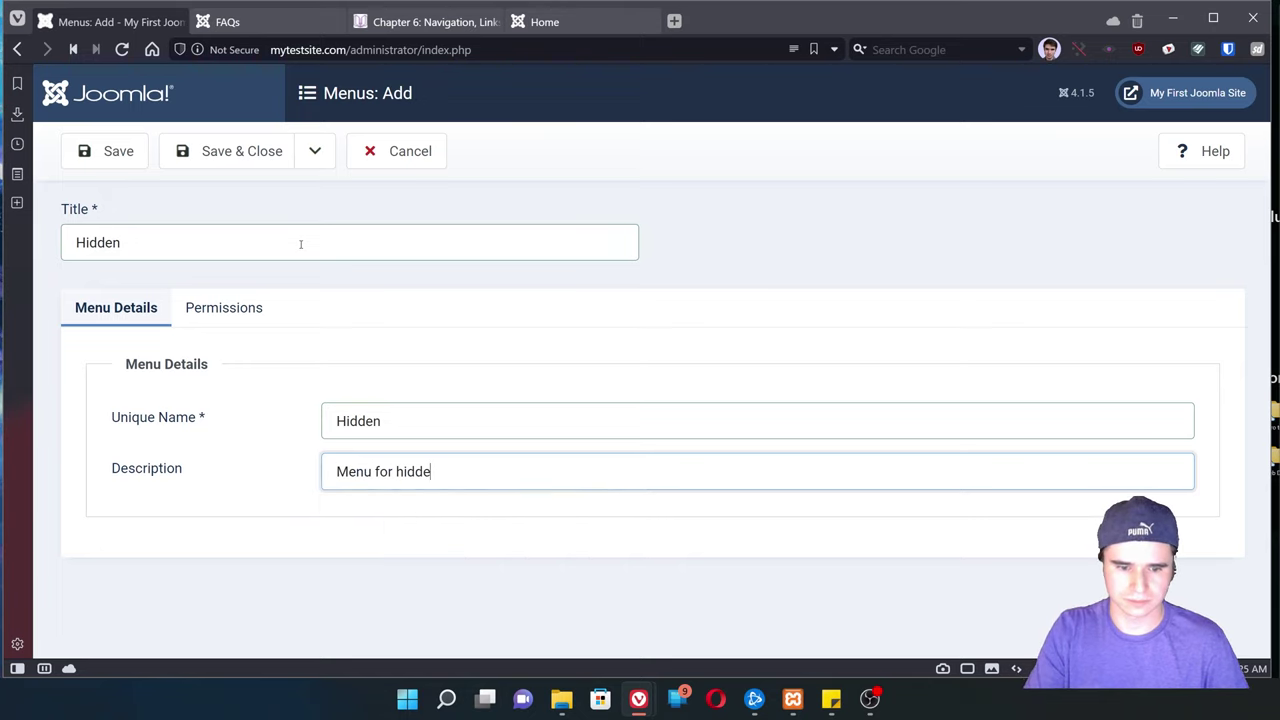
click(209, 155)
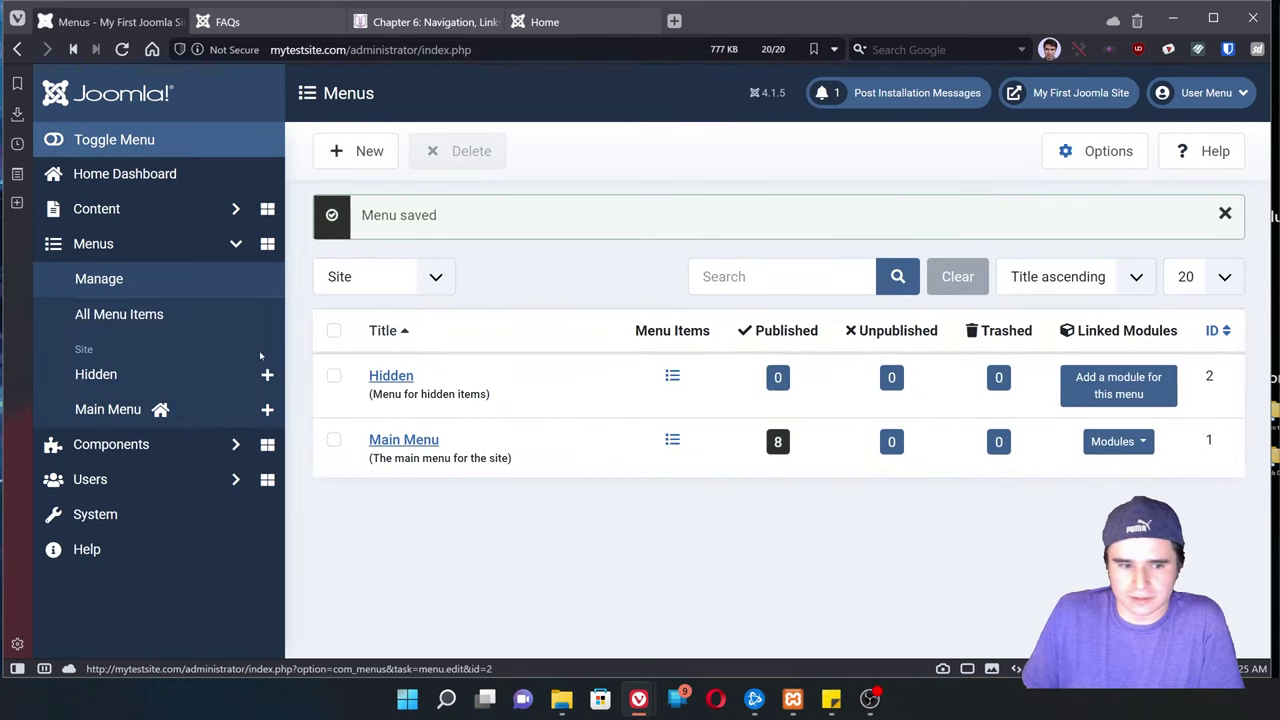
Go back to the public FAQs page and examine the alias part of its URL
click(1127, 394)
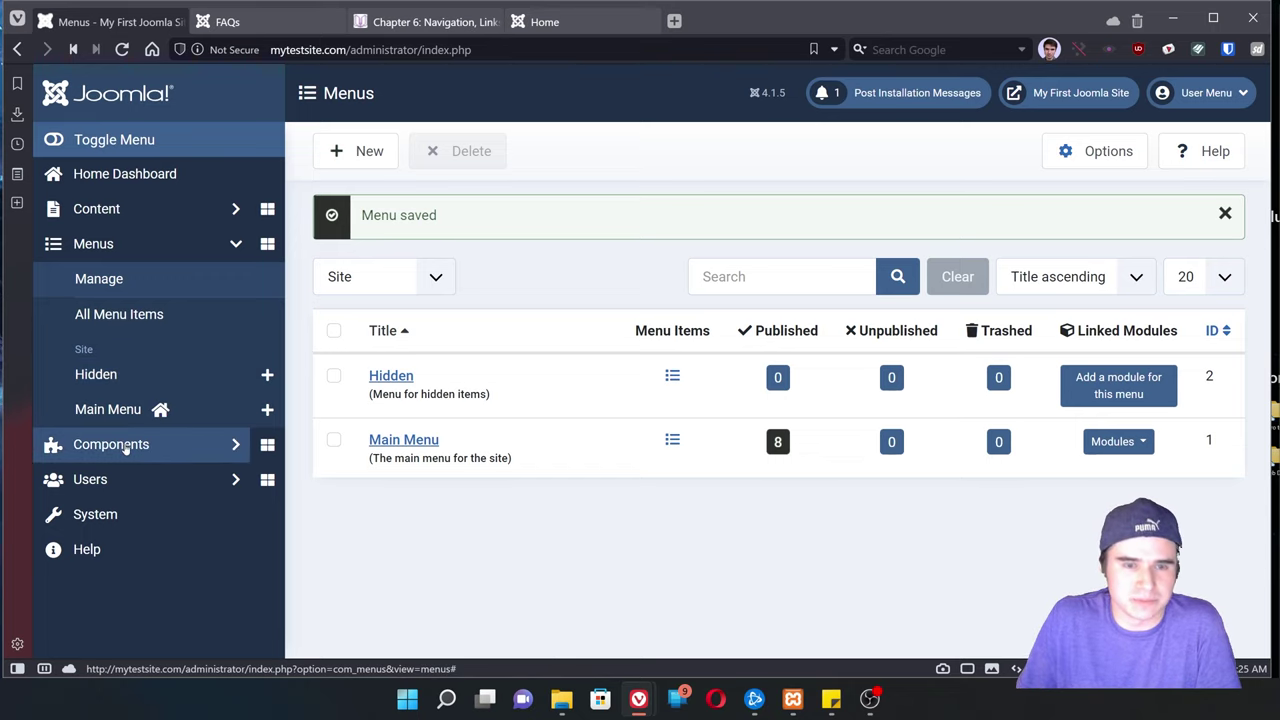
click(265, 19)
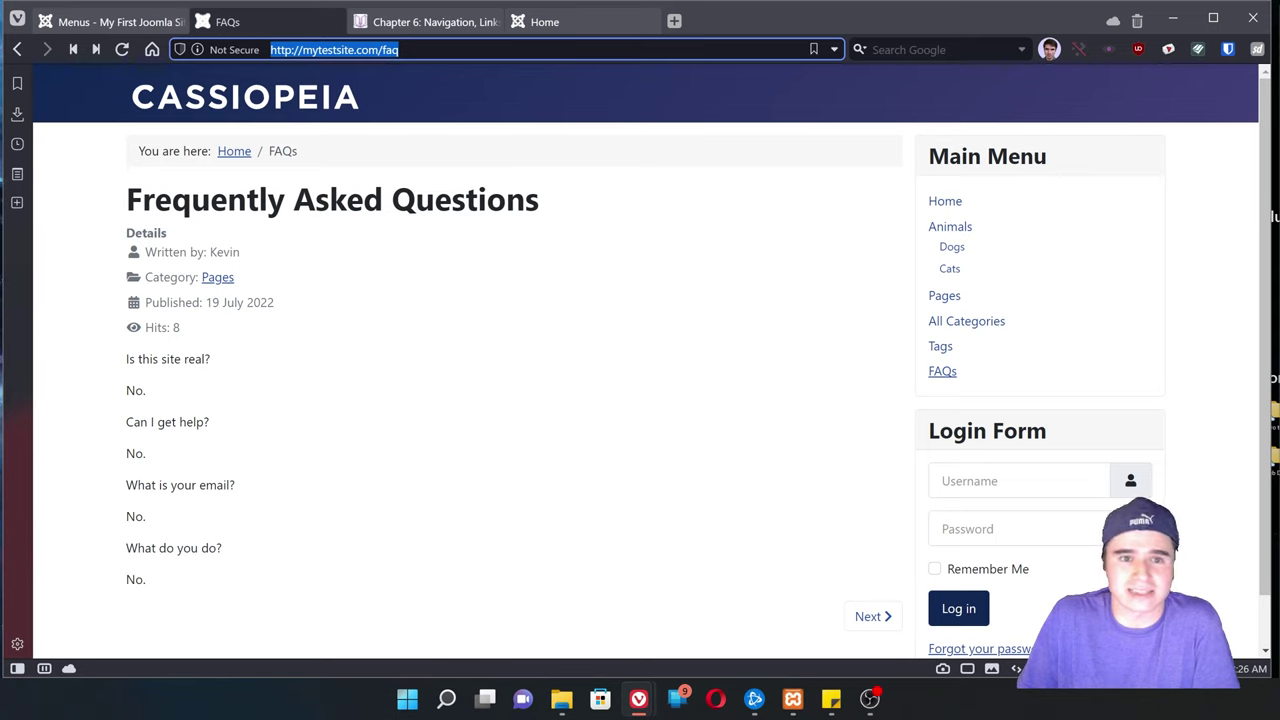
click(399, 49)
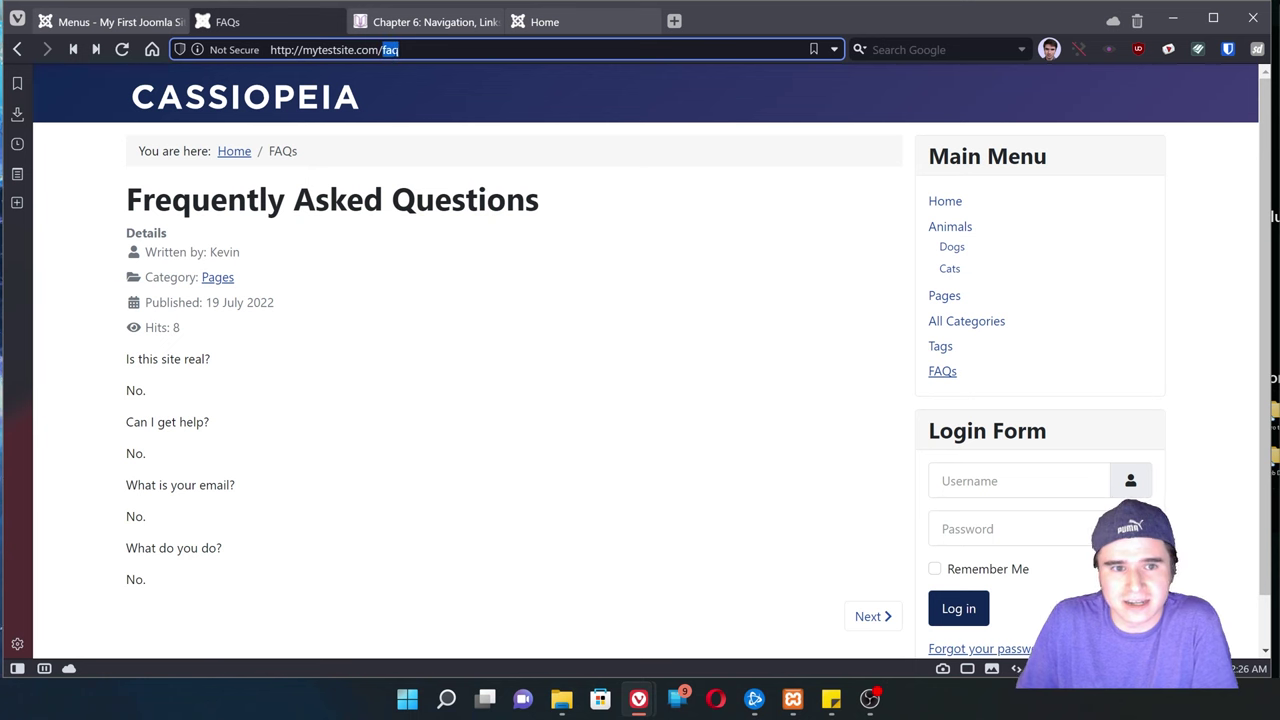
In the administrator, start a new item in the Hidden menu with the menu item type Single Article
key(ctrl+Tab)
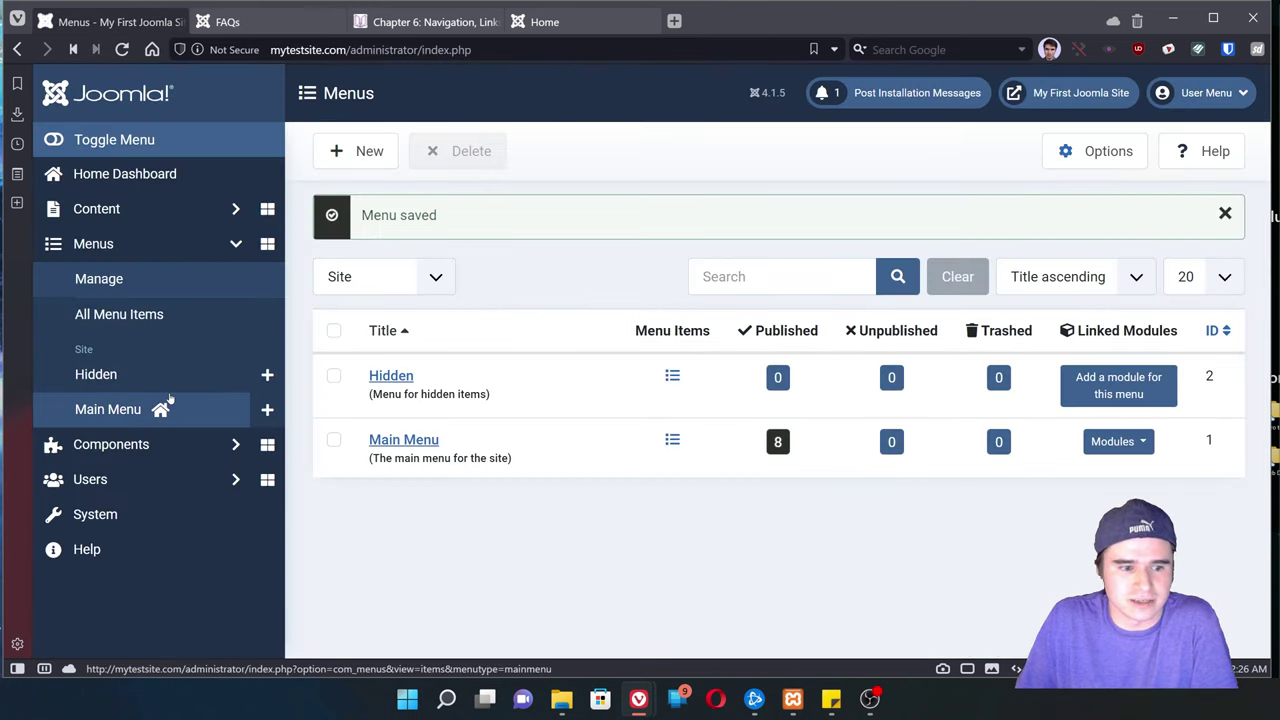
click(122, 379)
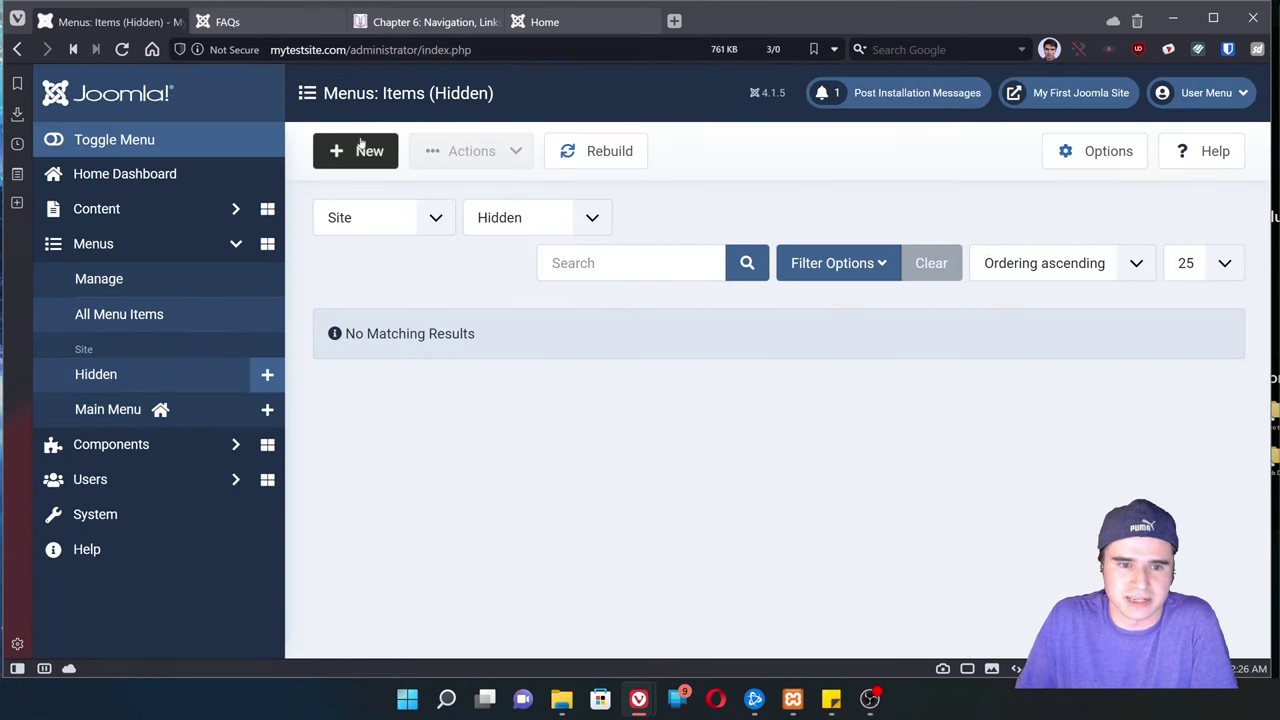
click(362, 146)
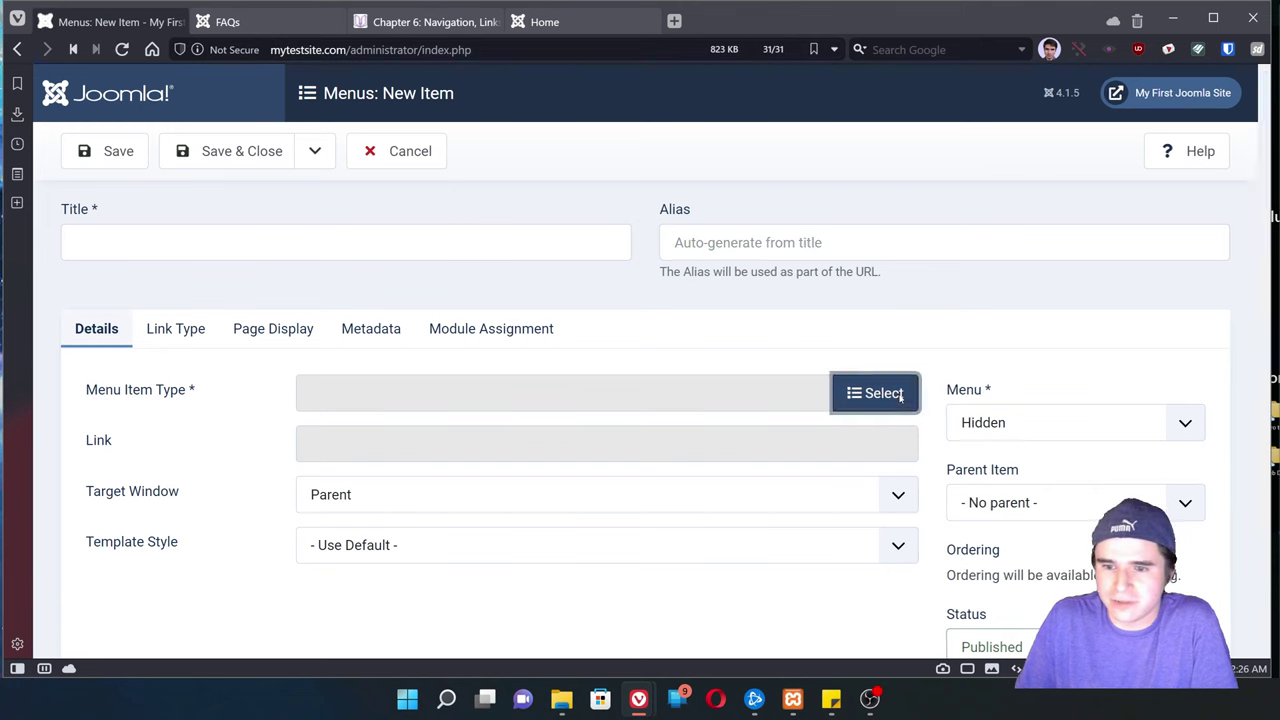
click(900, 394)
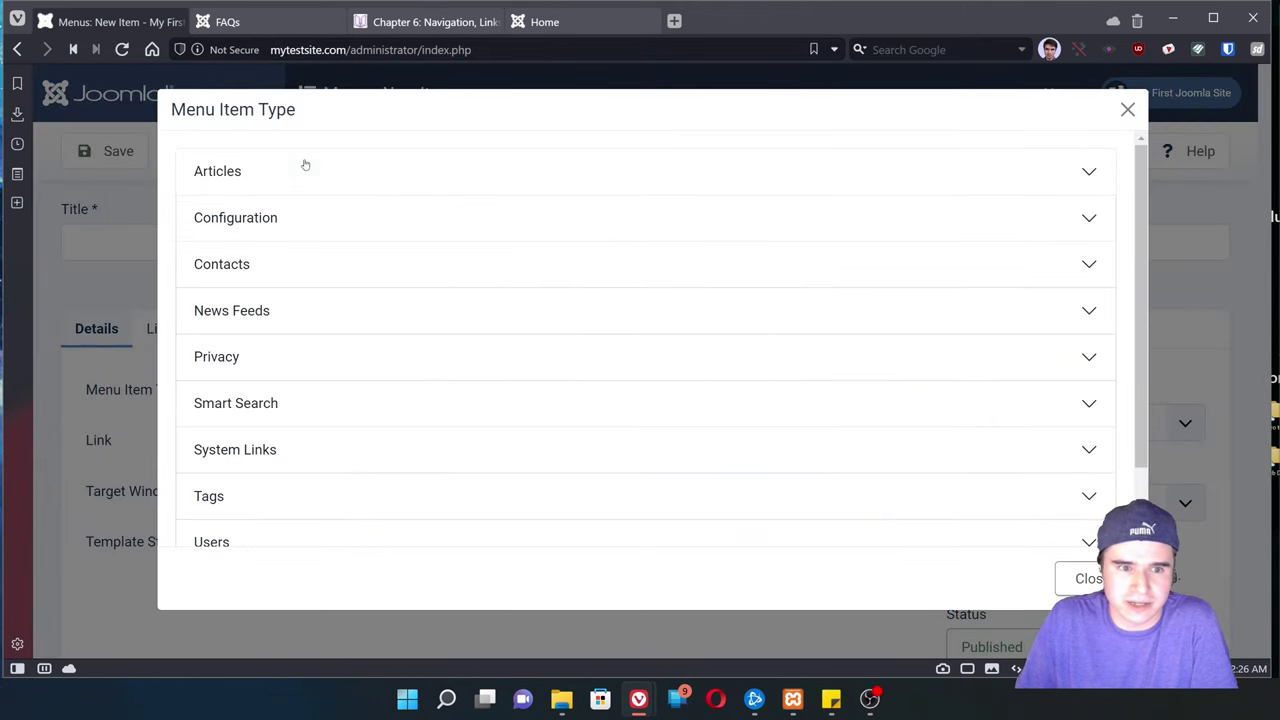
click(305, 164)
scroll(363, 357, down, 4)
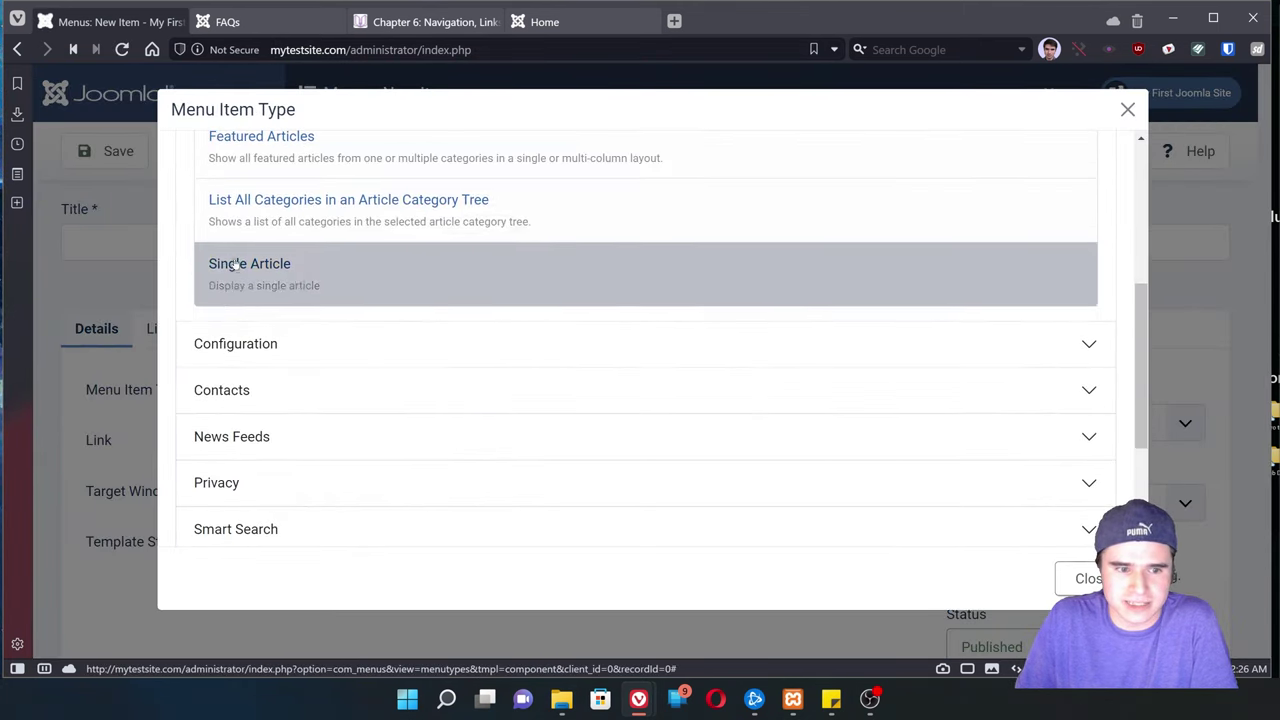
click(236, 262)
Link the menu item to the Privacy Policy article and title it "Privacy Policy"
click(792, 450)
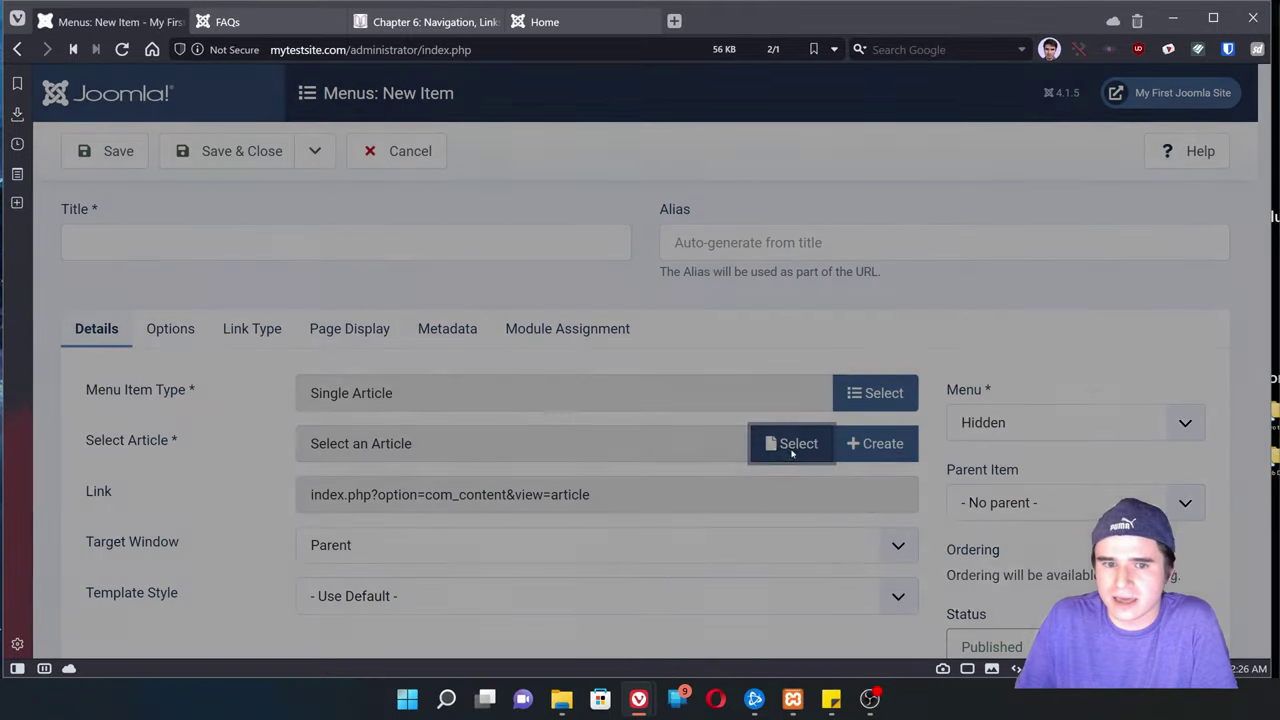
click(290, 315)
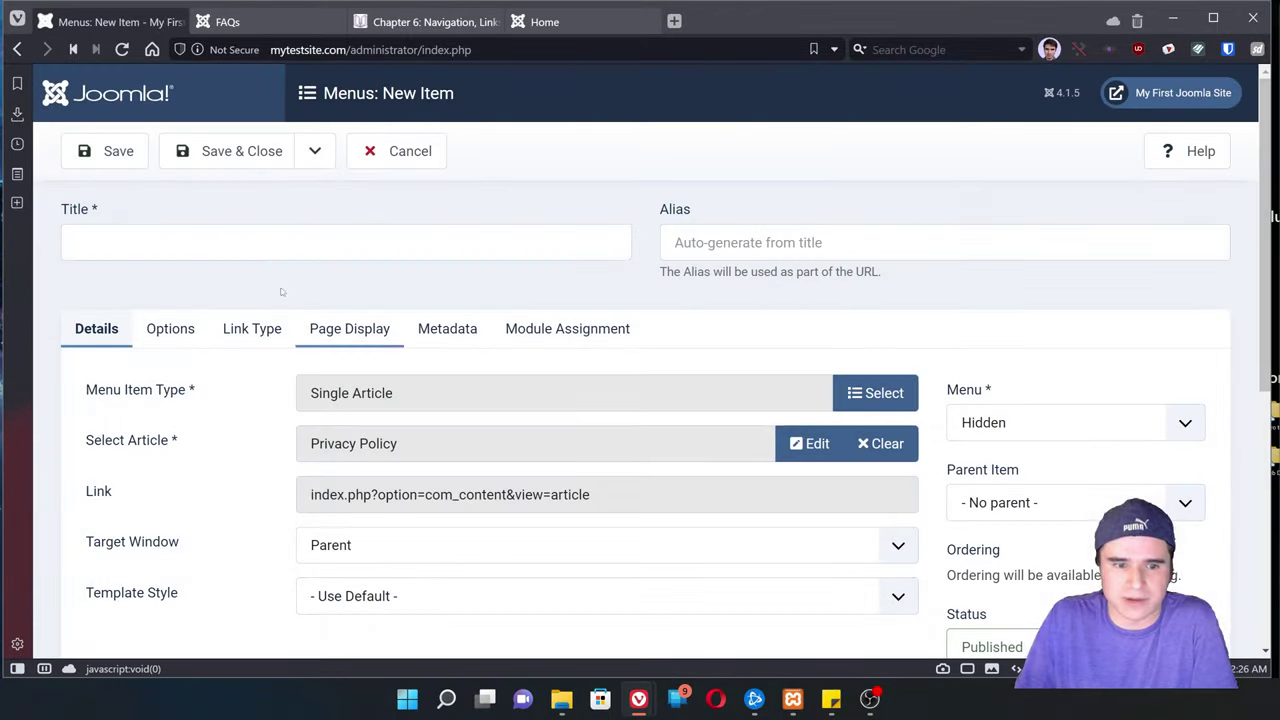
click(252, 246)
text(Pri)
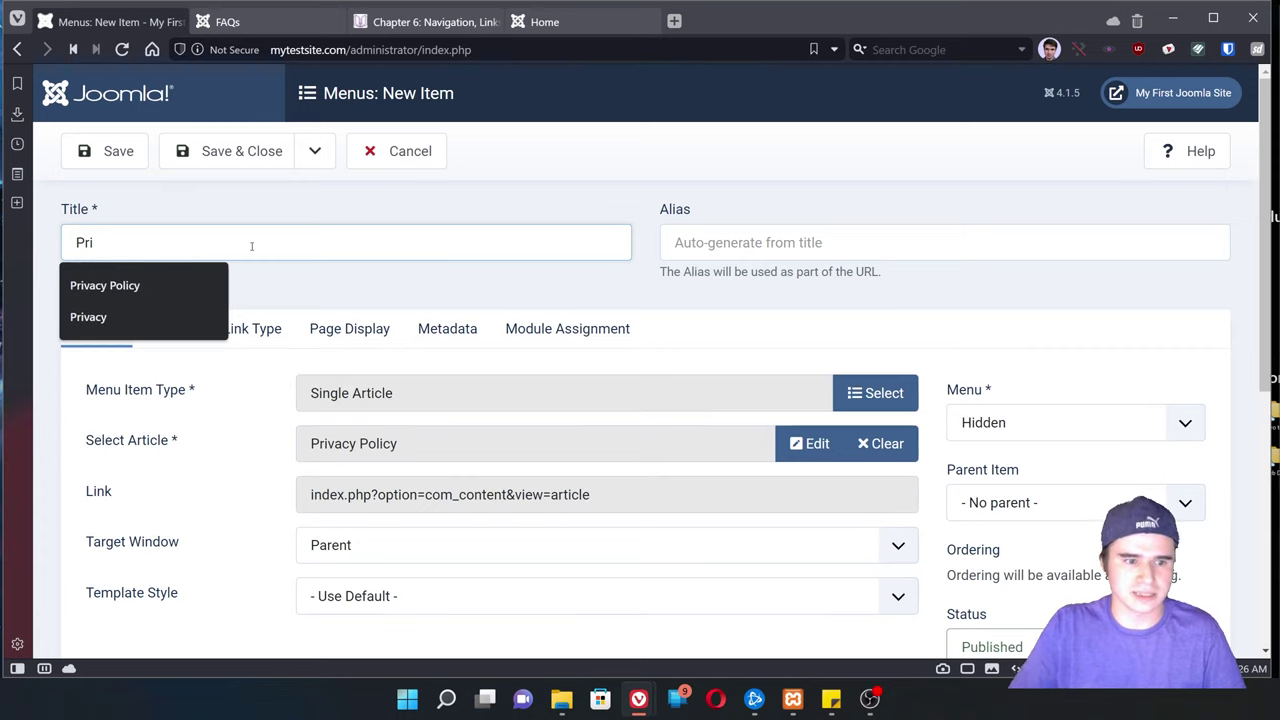
key(Down)
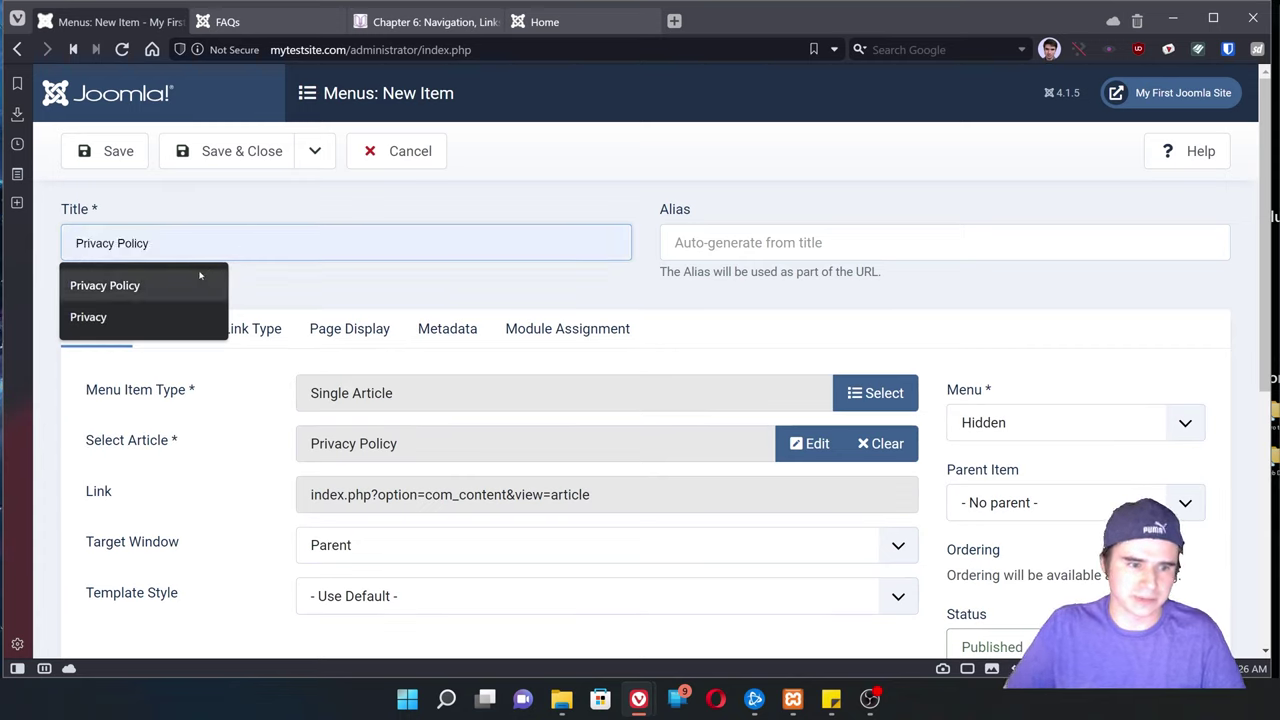
click(200, 275)
Set the menu item's alias to "privacy", then save and close the item
click(714, 244)
text(priv)
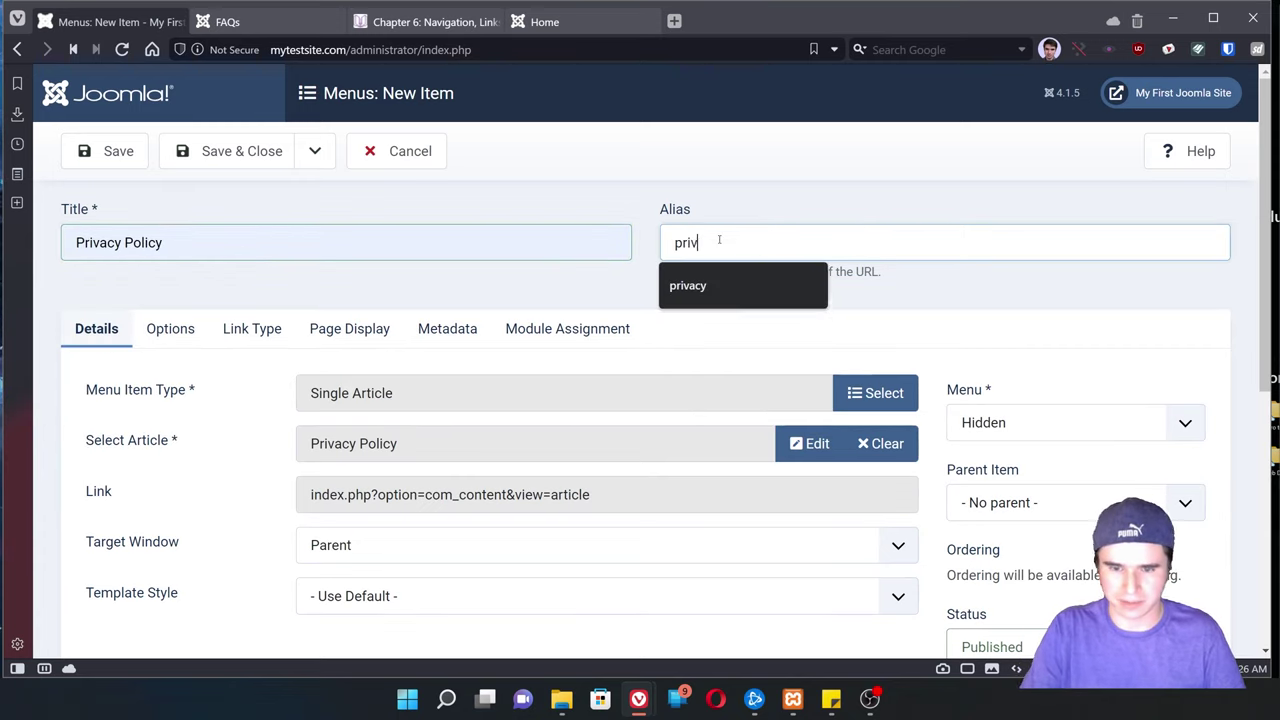
text(acy)
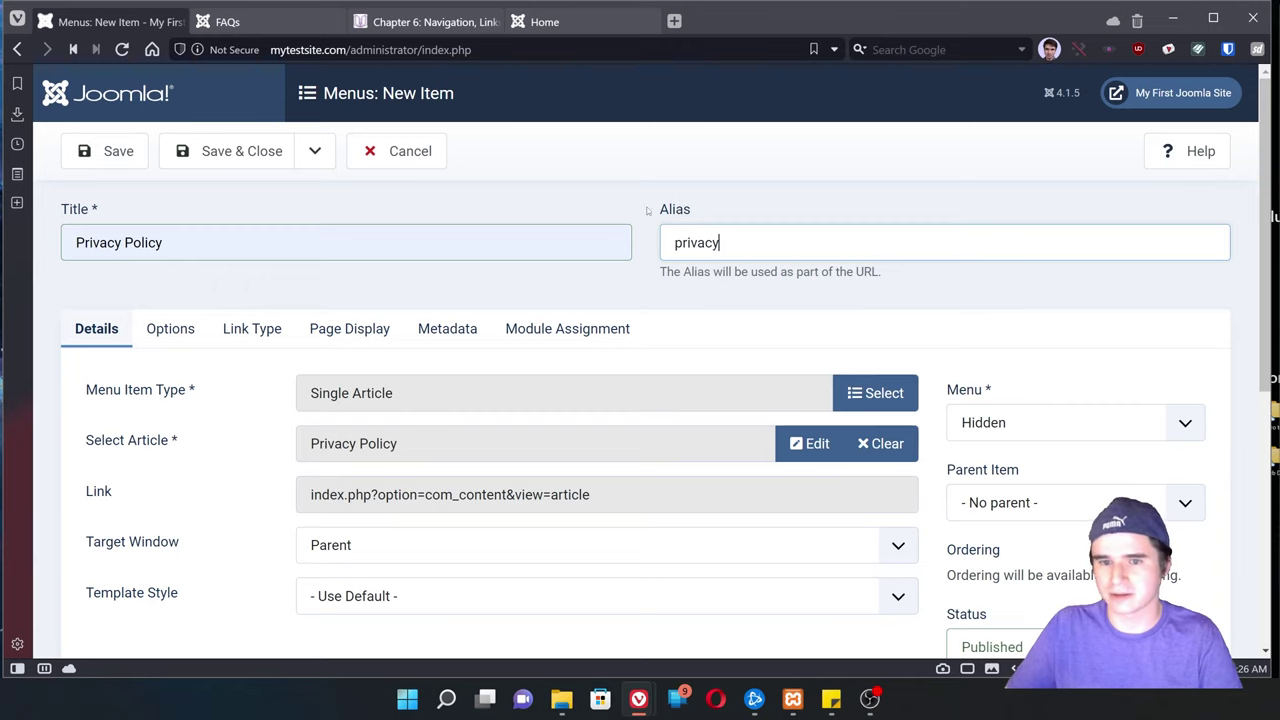
double_click(749, 247)
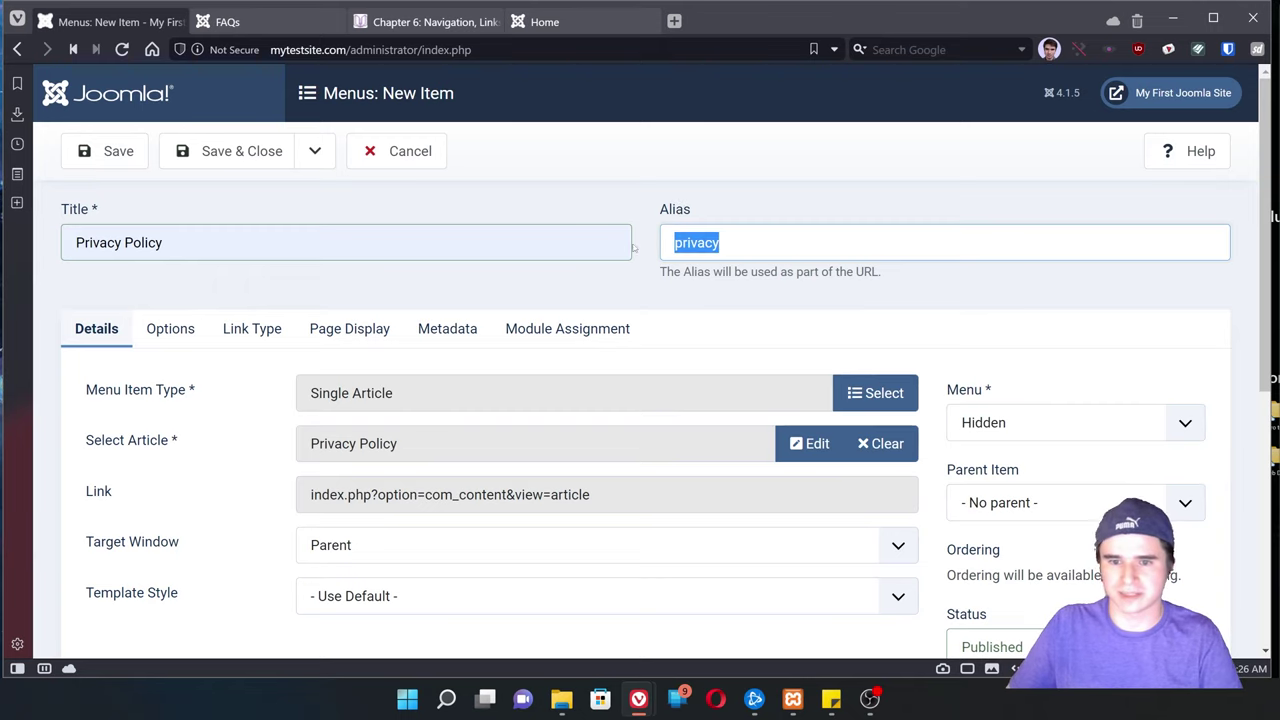
click(255, 150)
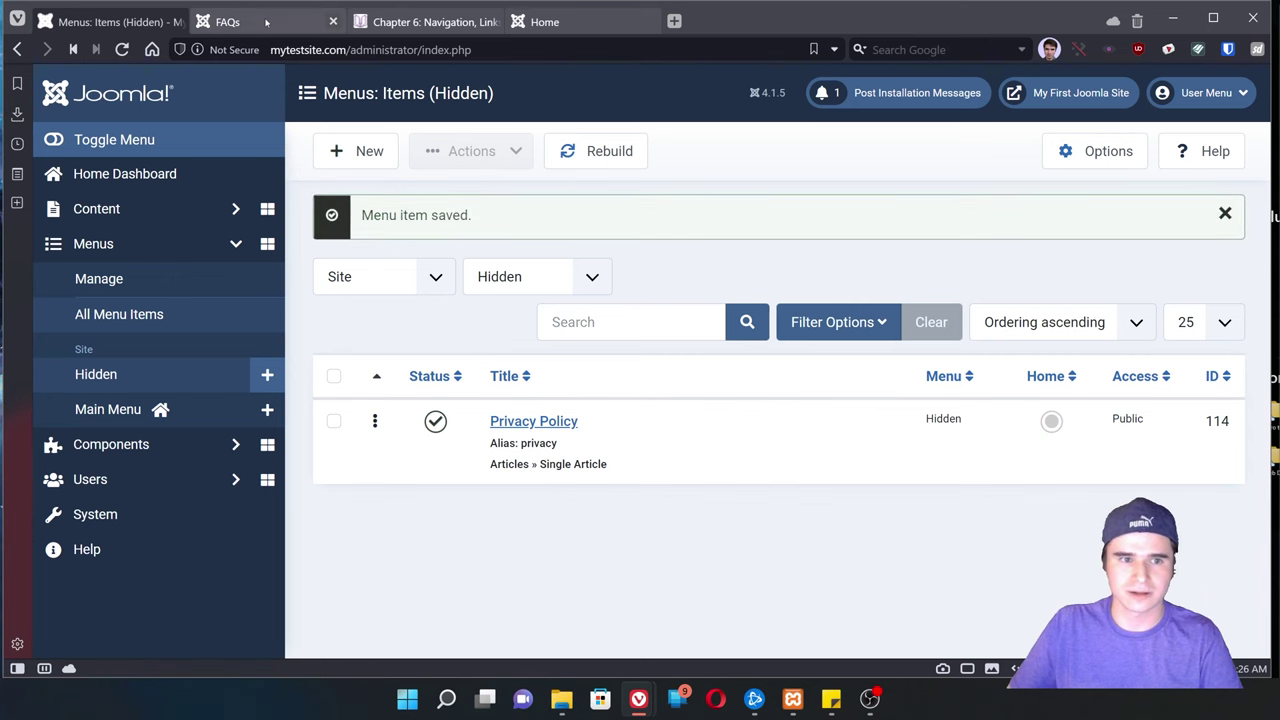
Open the public site's home page and look through it for a link to the hidden menu item
click(225, 21)
click(240, 115)
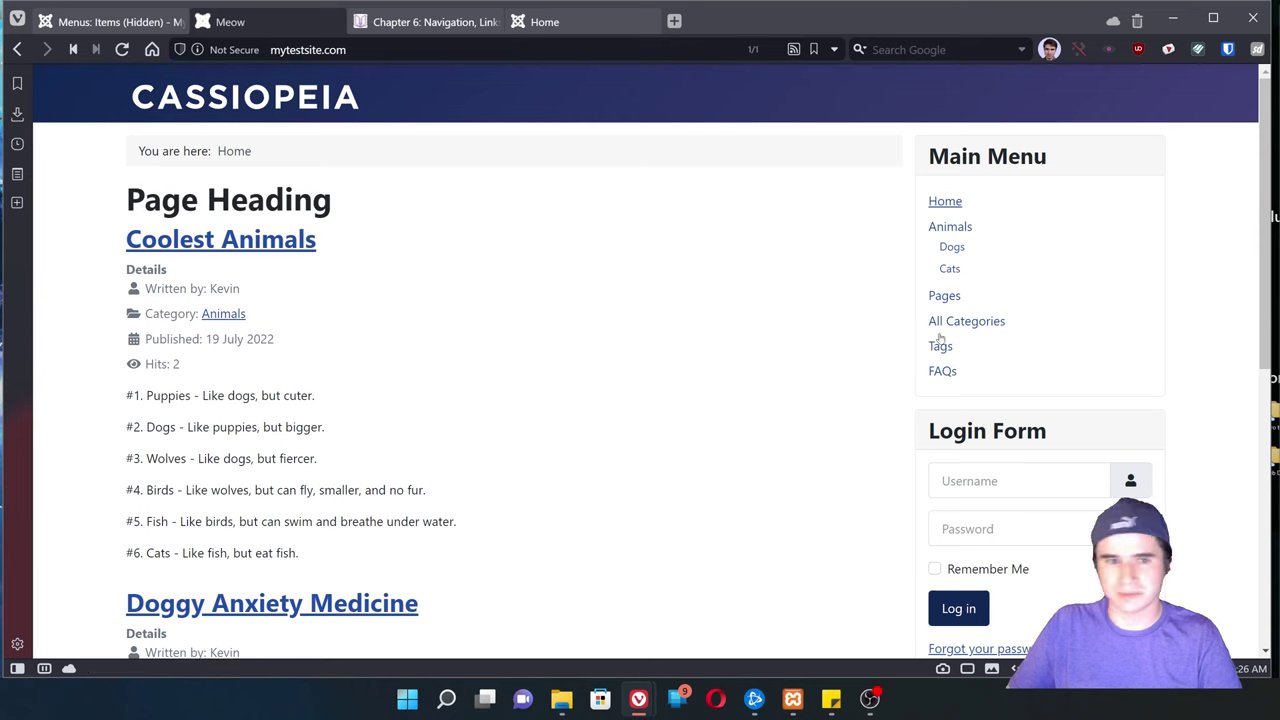
scroll(756, 286, down, 6)
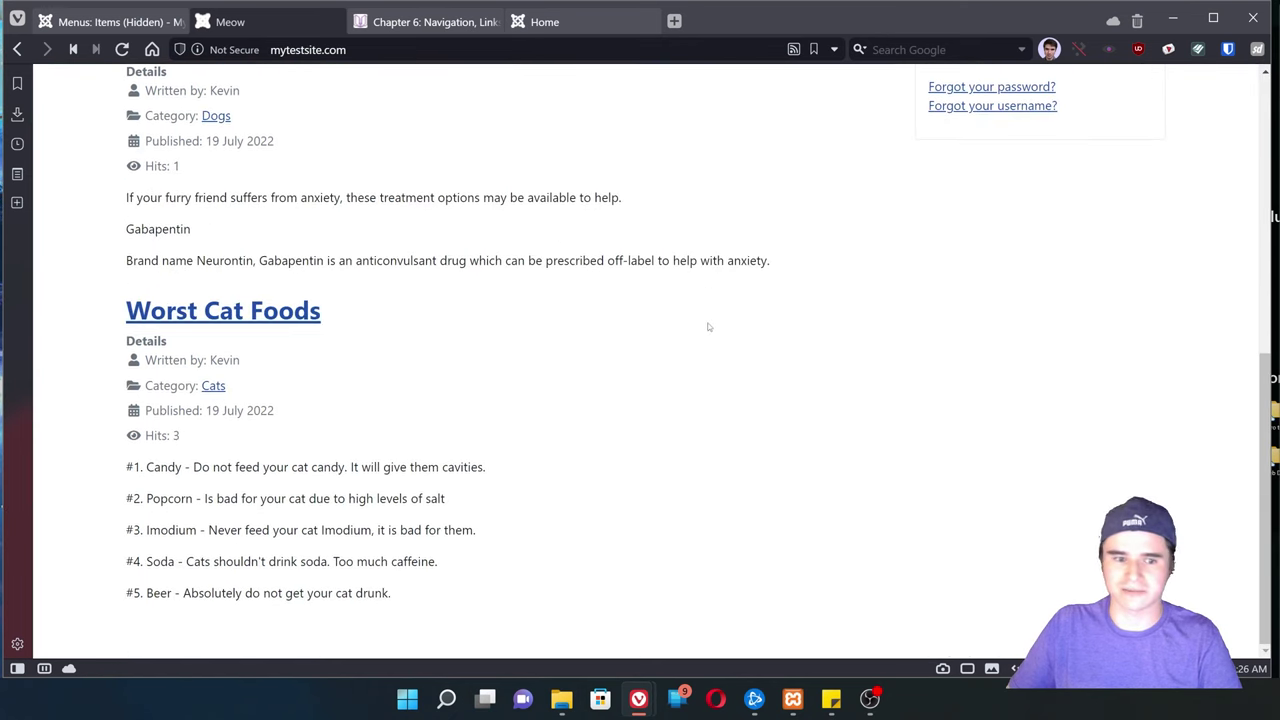
scroll(706, 329, up, 6)
scroll(830, 307, up, 1)
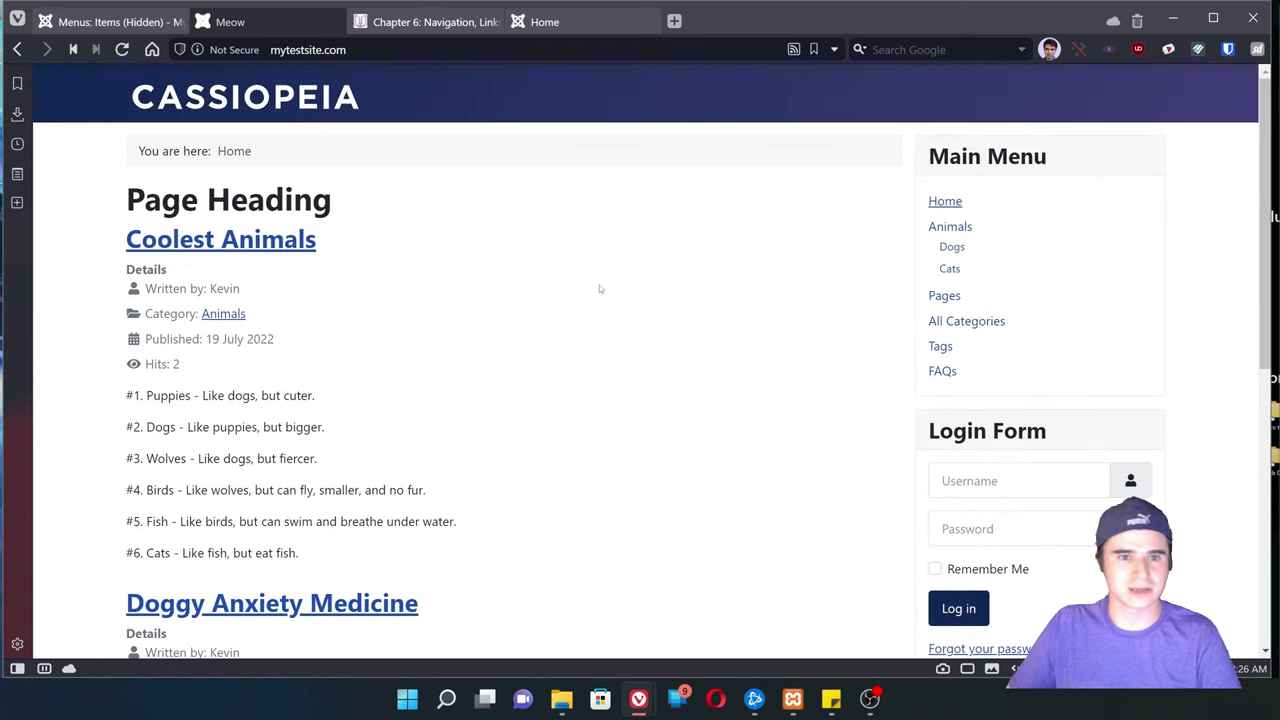
Load mytestsite.com/privacy and compare the page with the Privacy Policy item in the Hidden menu
click(330, 49)
click(330, 49)
text(/privacy)
key(Return)
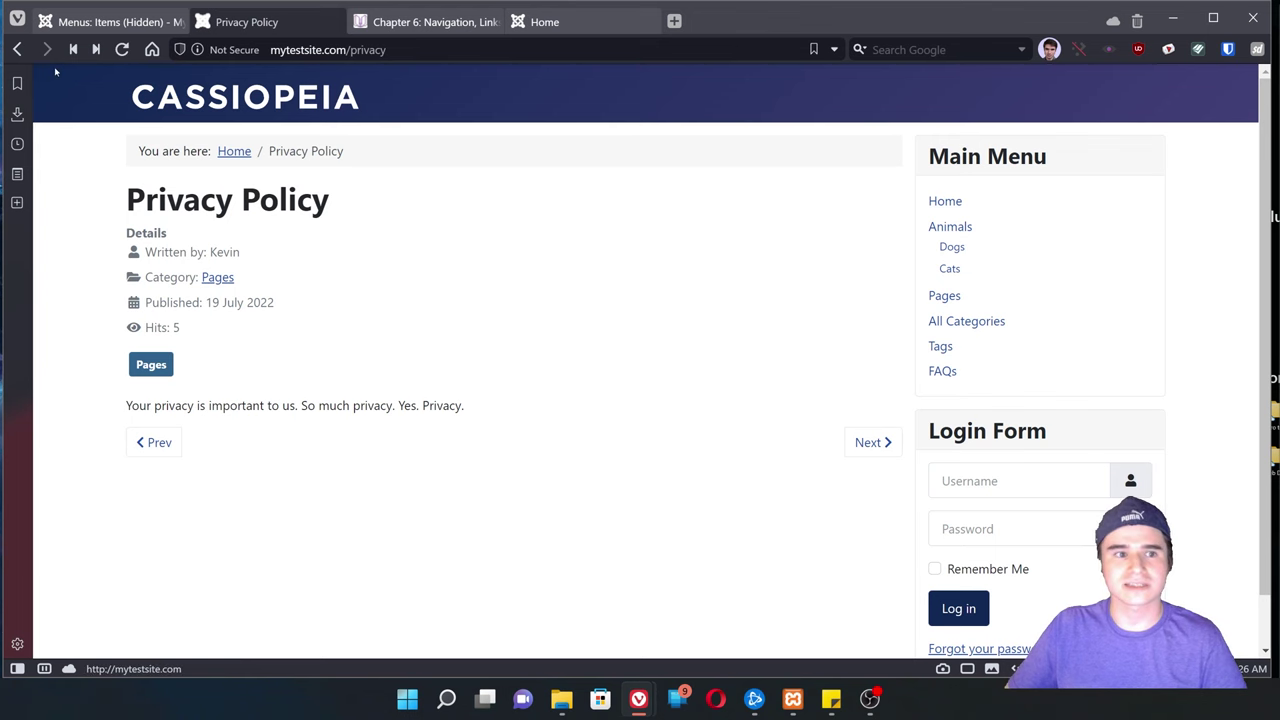
key(ctrl+Tab)
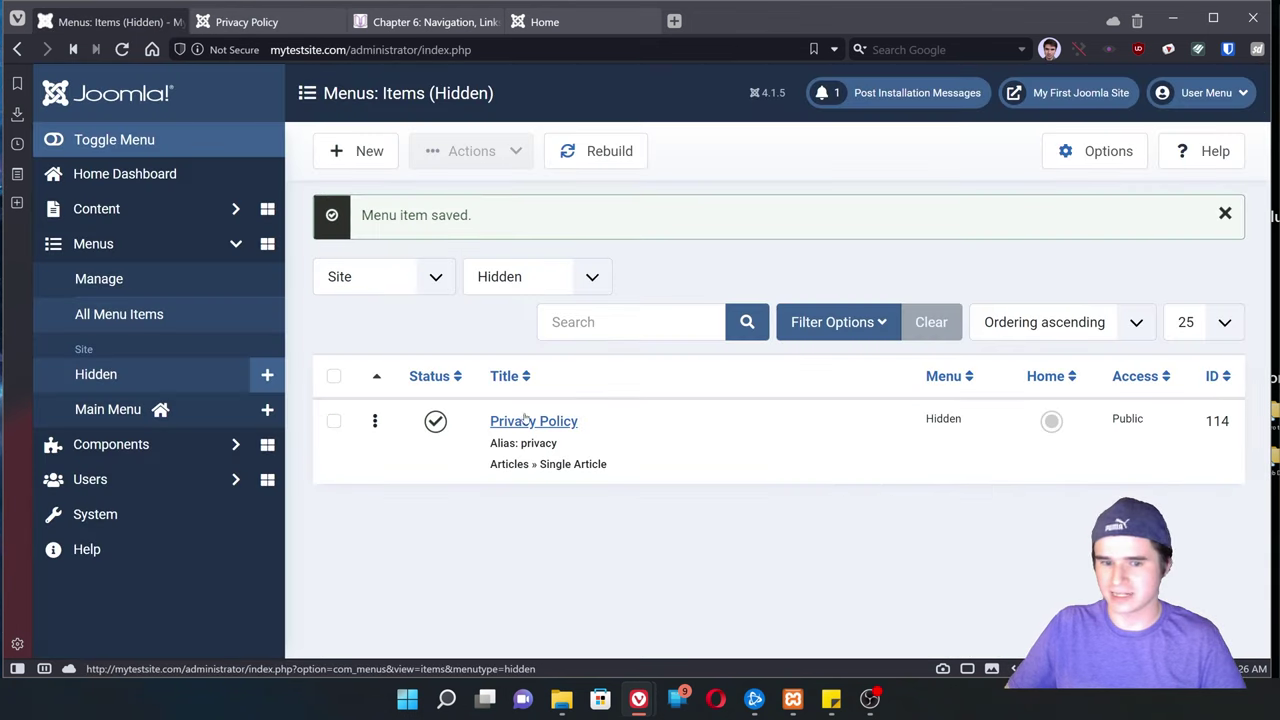
click(249, 16)
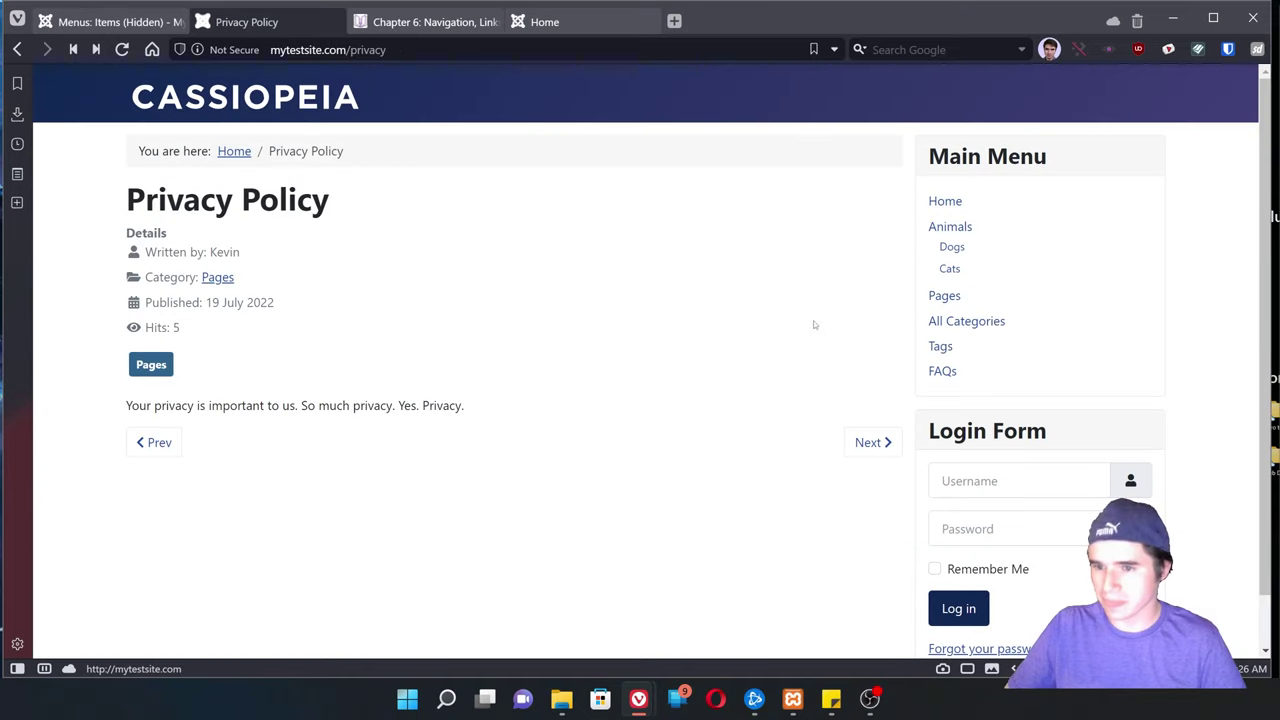
Open Privacy Policy from the public Pages category list and check its URL
click(944, 297)
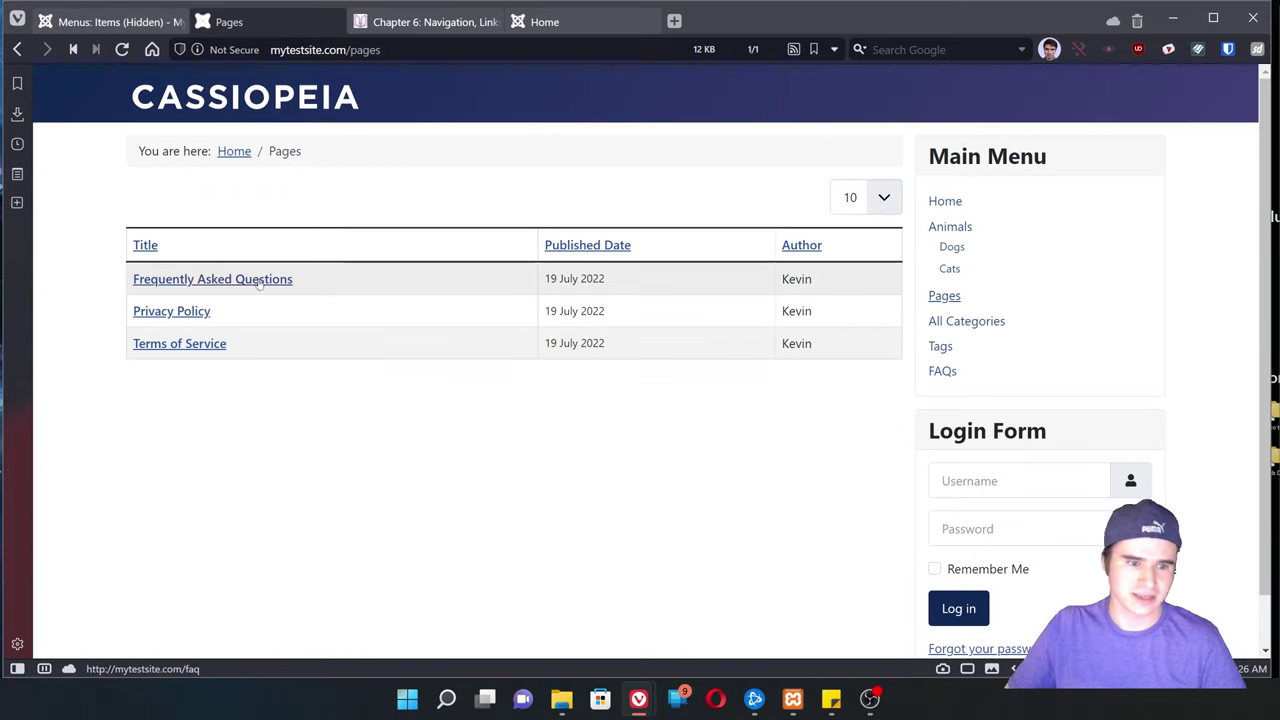
click(168, 320)
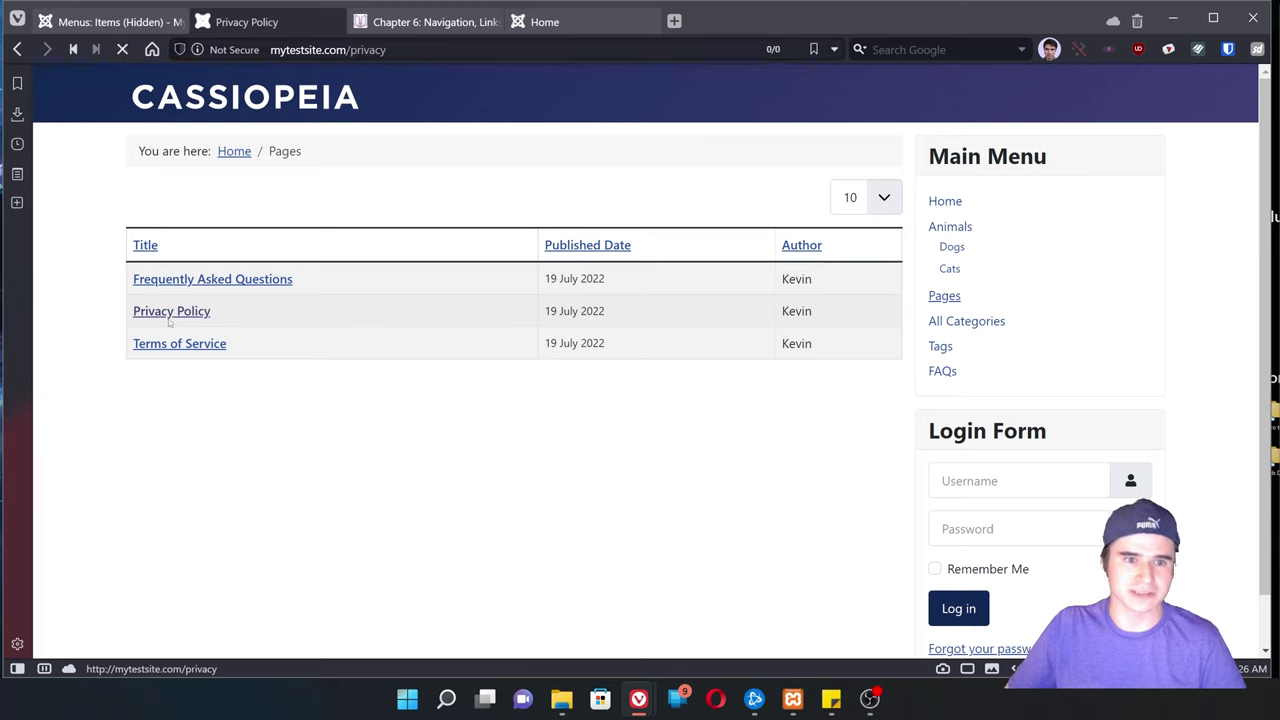
click(409, 50)
click(409, 50)
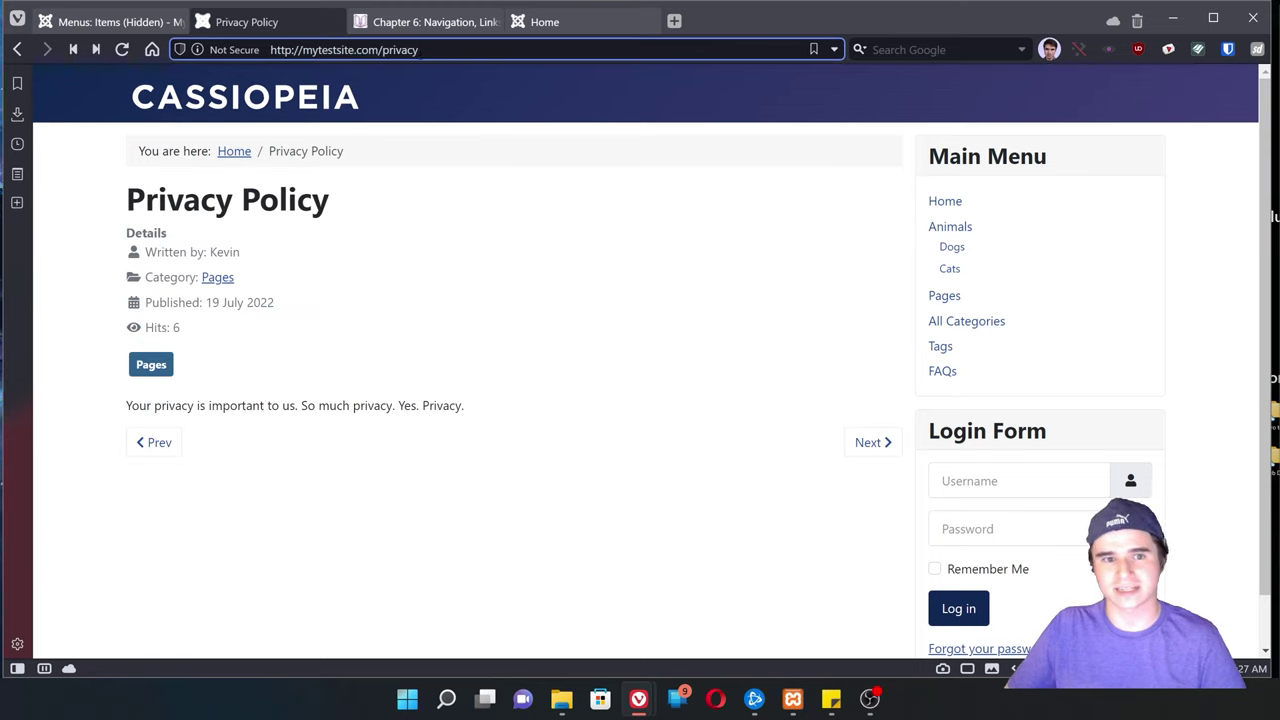
Return to the public Pages list and compare it with the items of the Hidden menu in the administrator
click(944, 296)
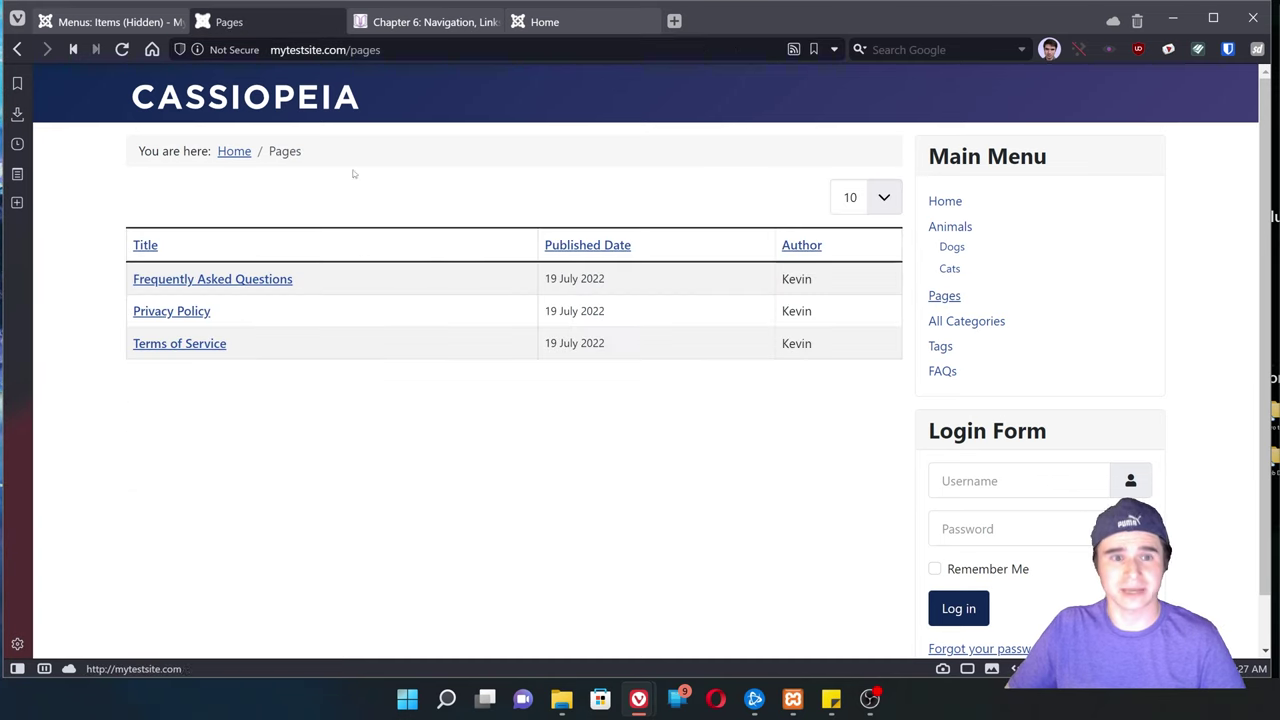
click(100, 20)
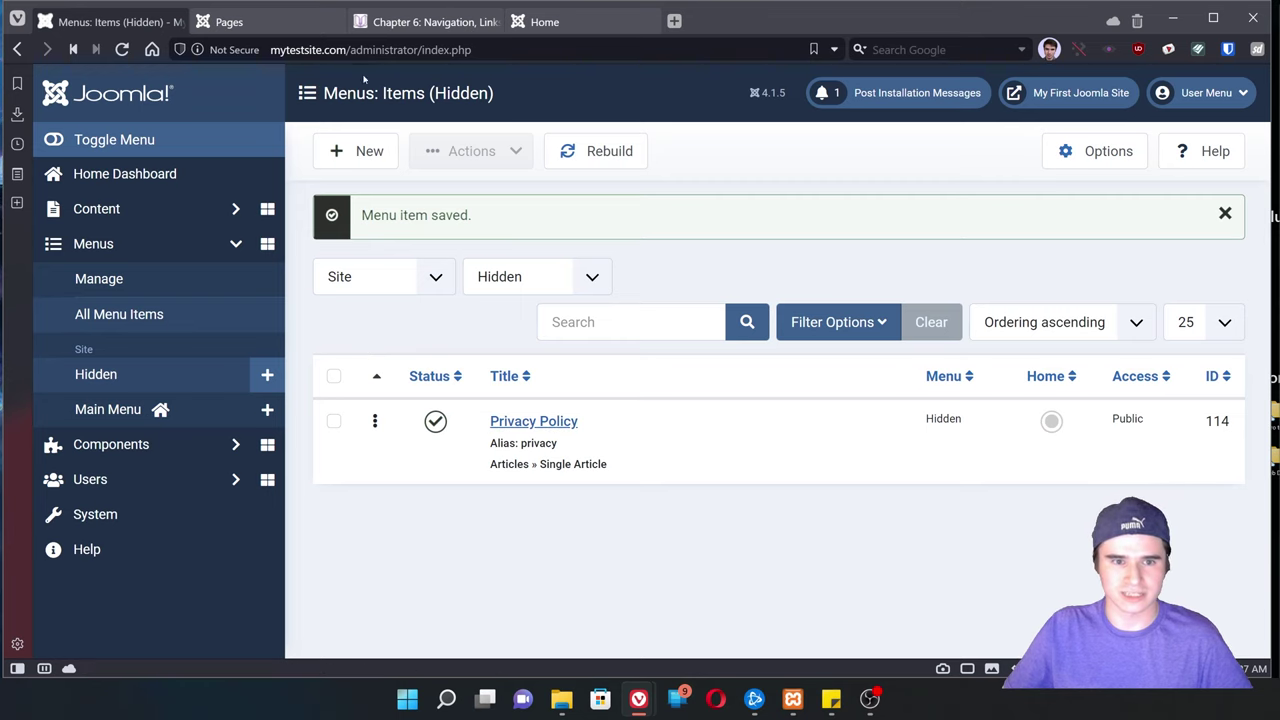
click(279, 31)
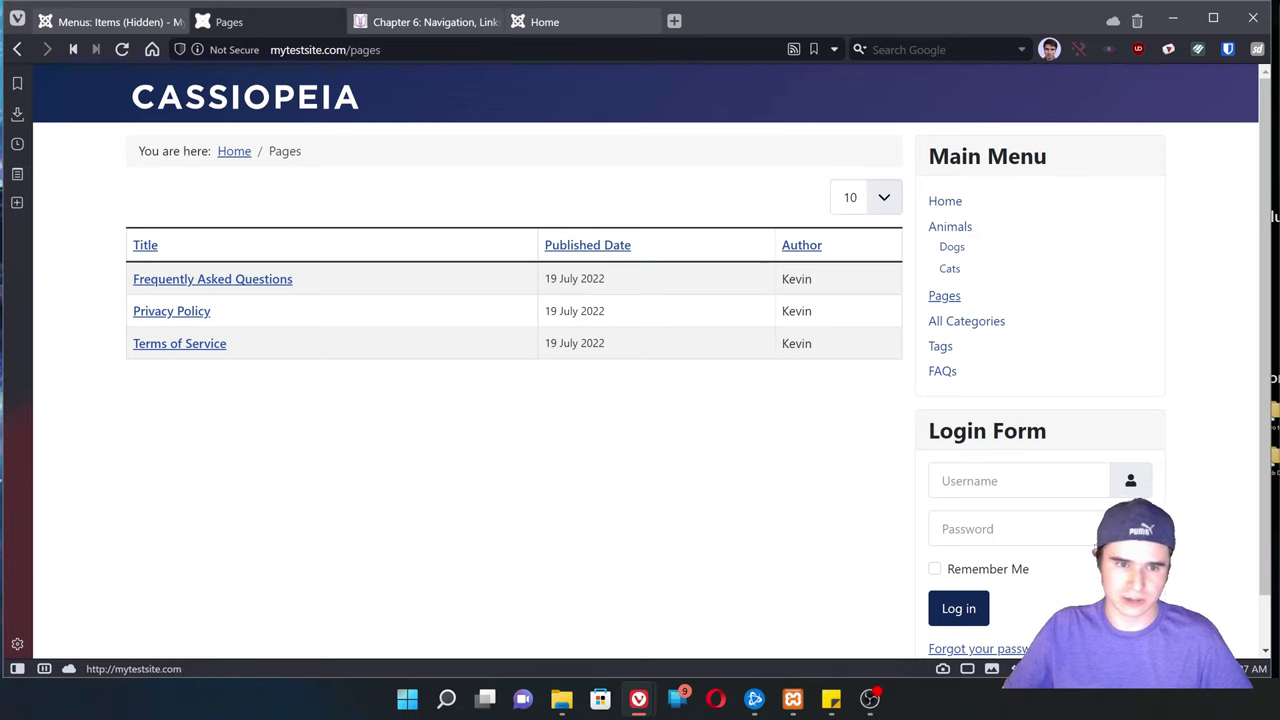
Examine the pages segment in the address of the public Pages list
key(ctrl+l)
key(End)
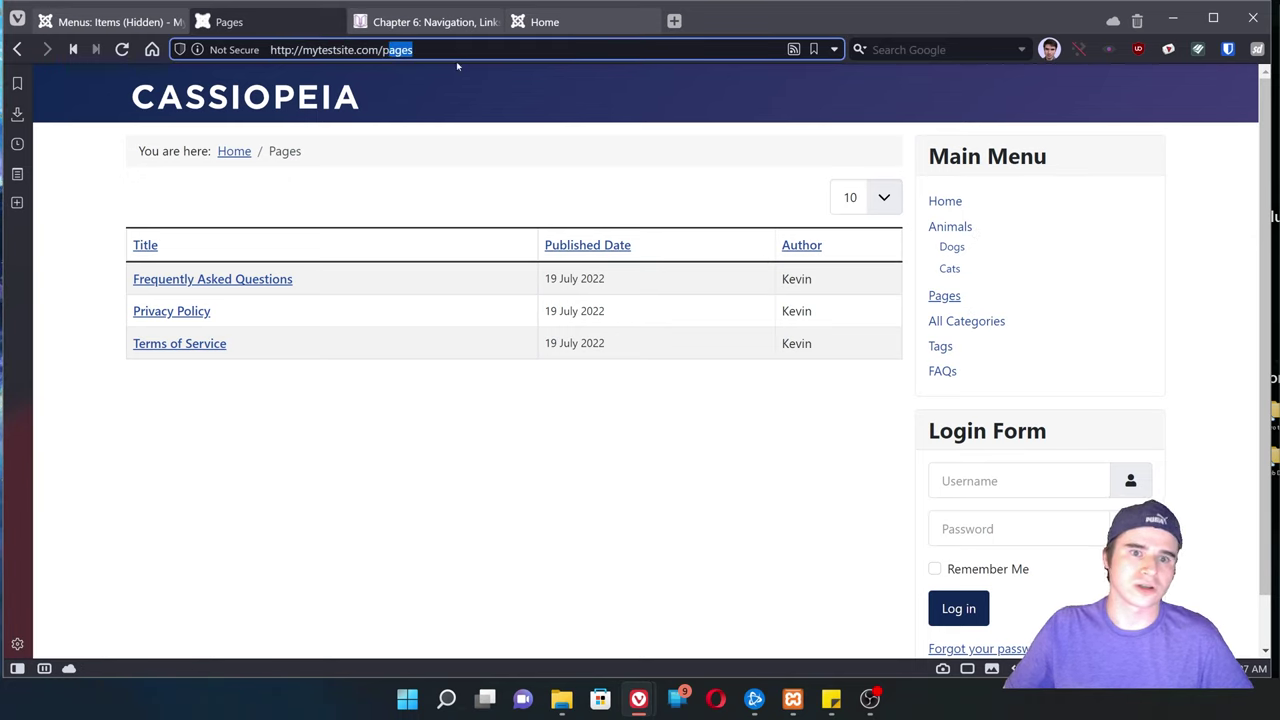
key(shift+Right)
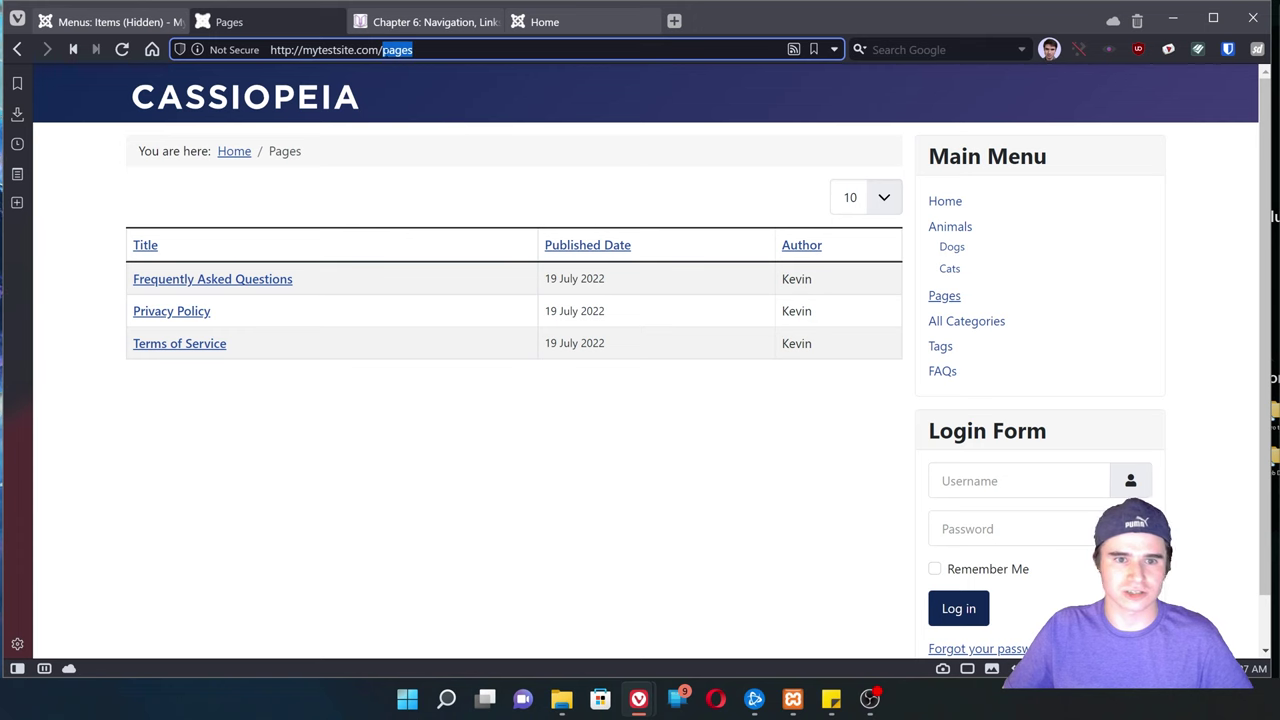
click(452, 201)
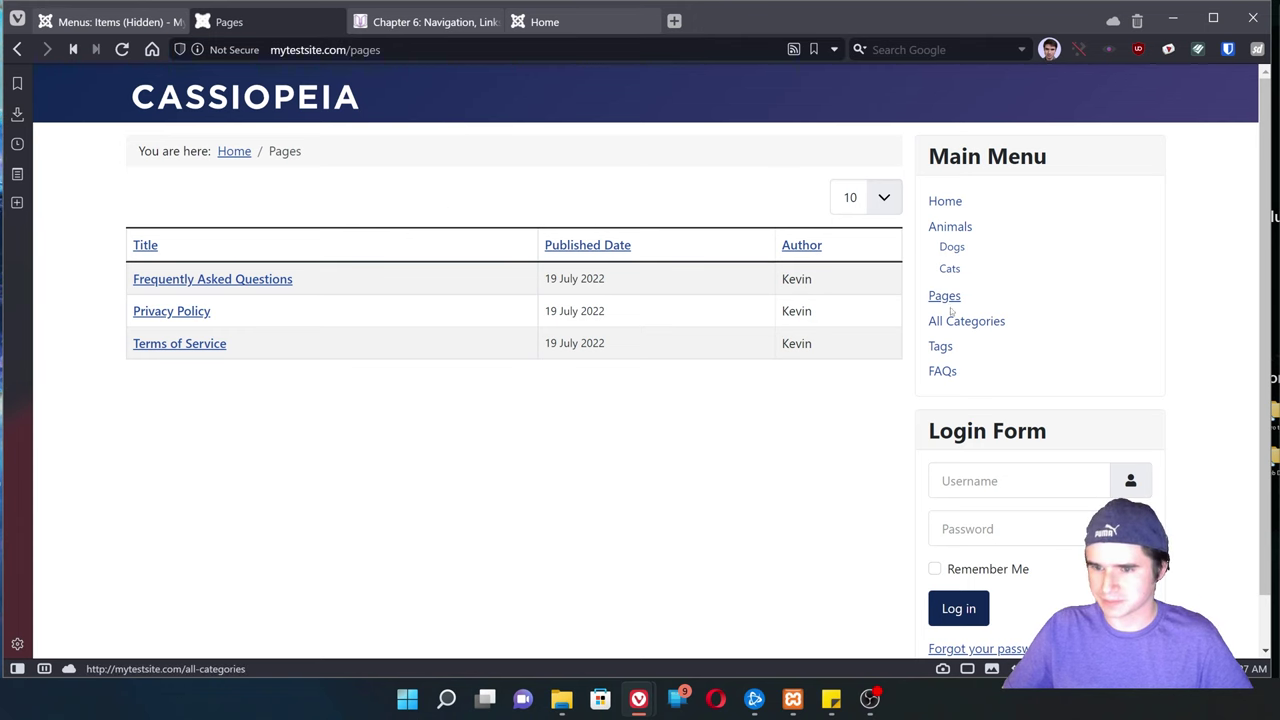
Open the Dogs item of the Main Menu in the administrator, check its parent item, and close it without saving
click(160, 22)
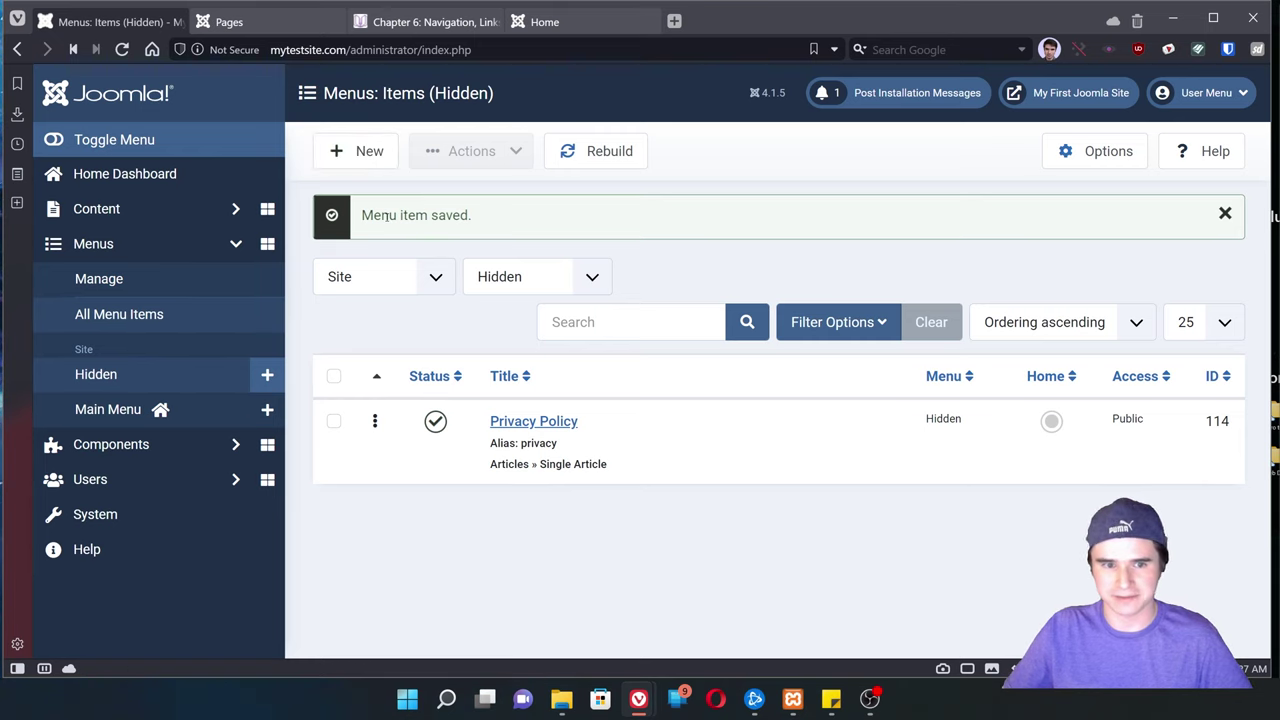
click(122, 407)
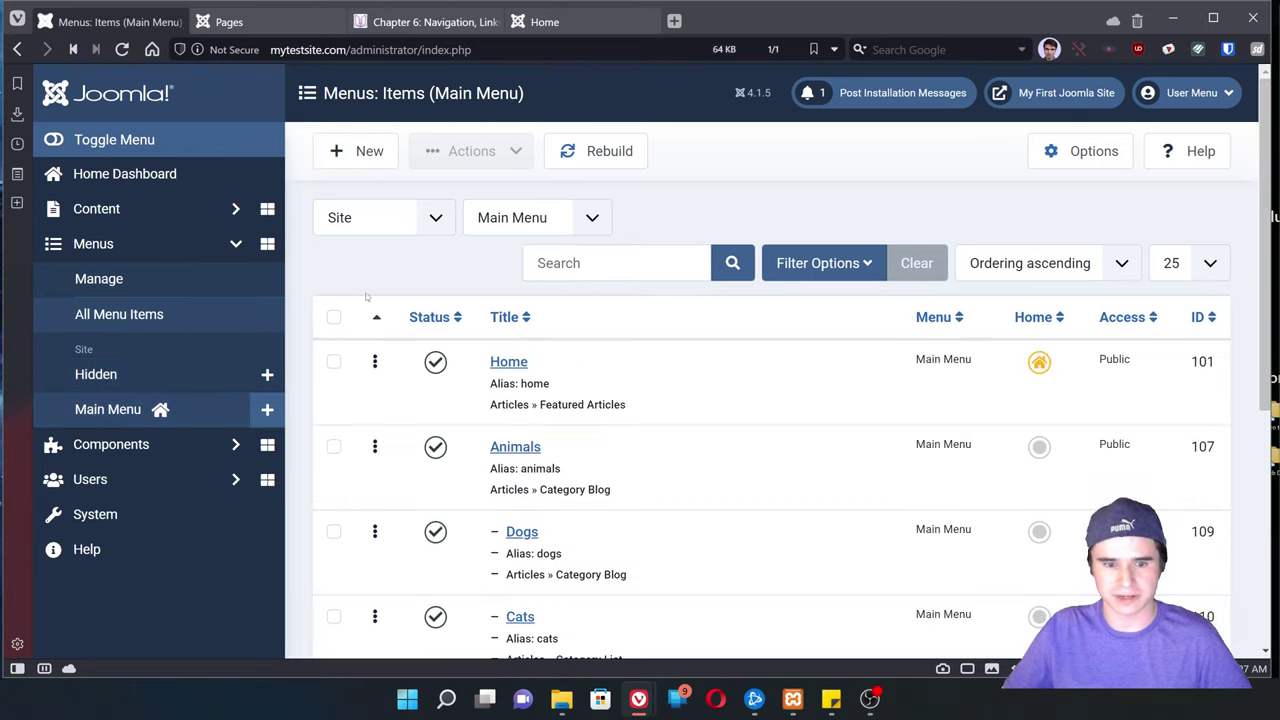
scroll(434, 313, down, 2)
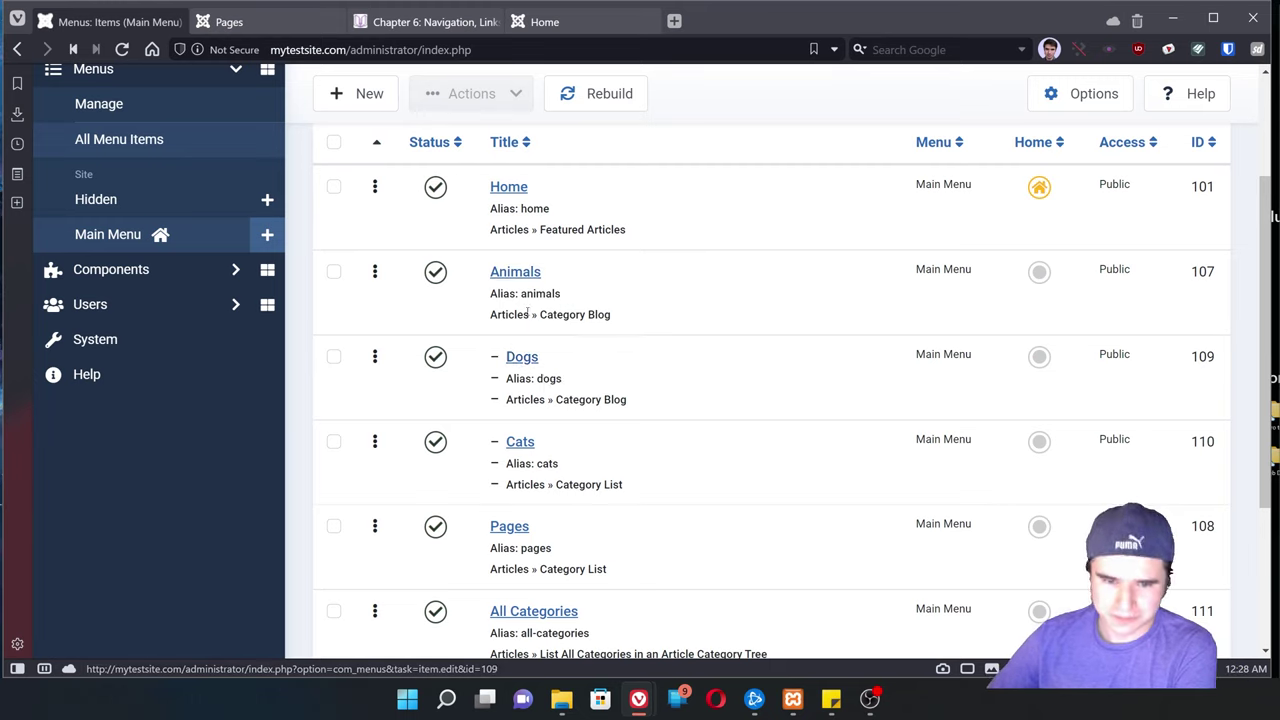
click(521, 358)
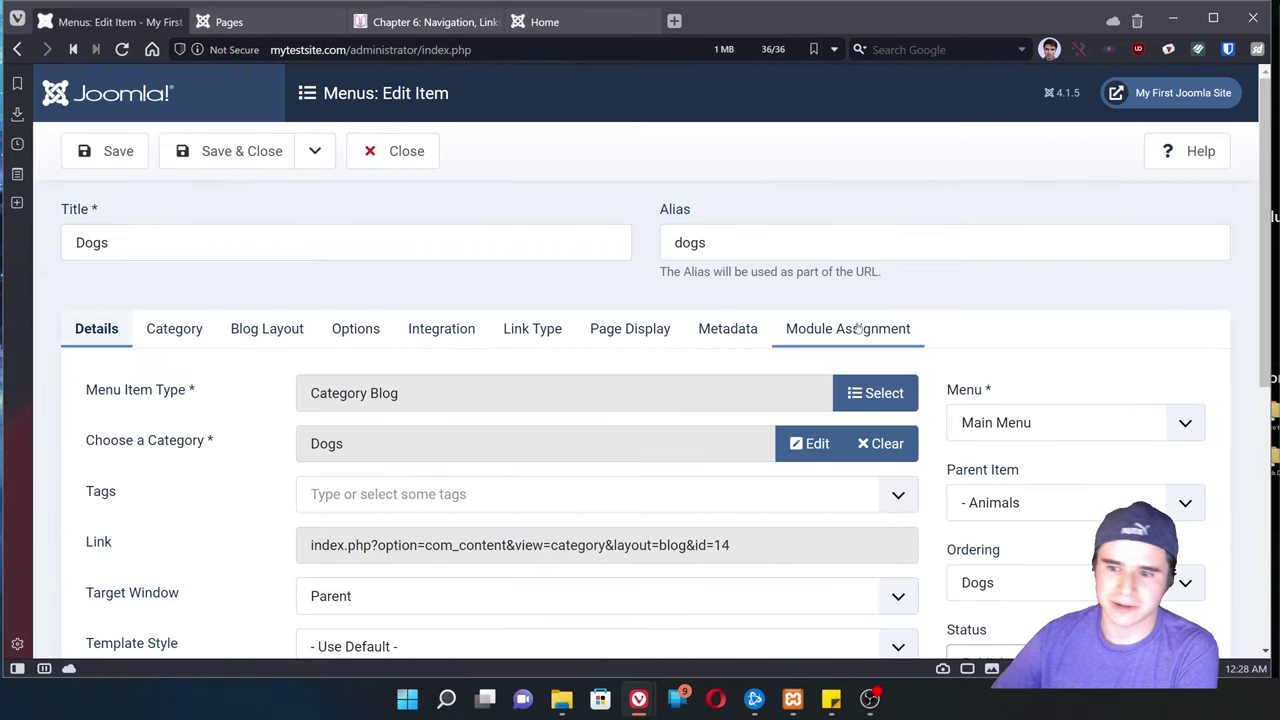
click(988, 503)
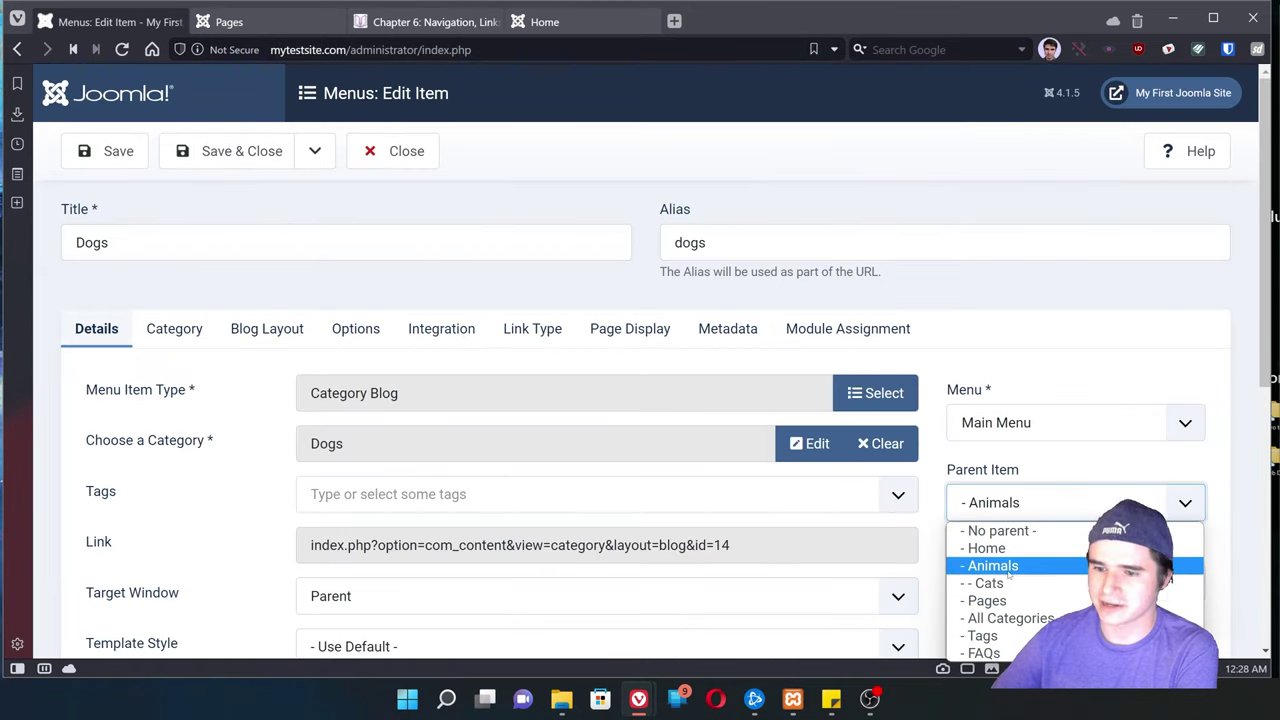
click(993, 565)
click(1013, 342)
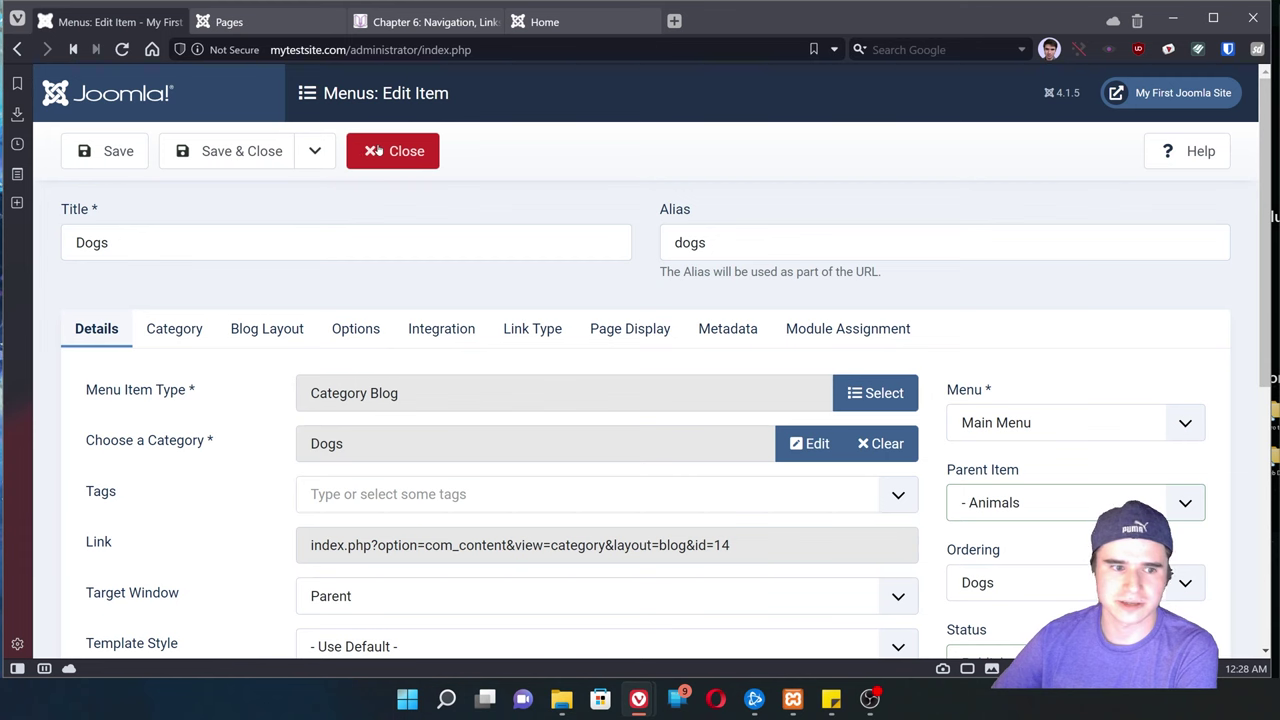
click(378, 150)
Compare the aliases of the Animals and Dogs items in the Main Menu list
scroll(510, 275, down, 3)
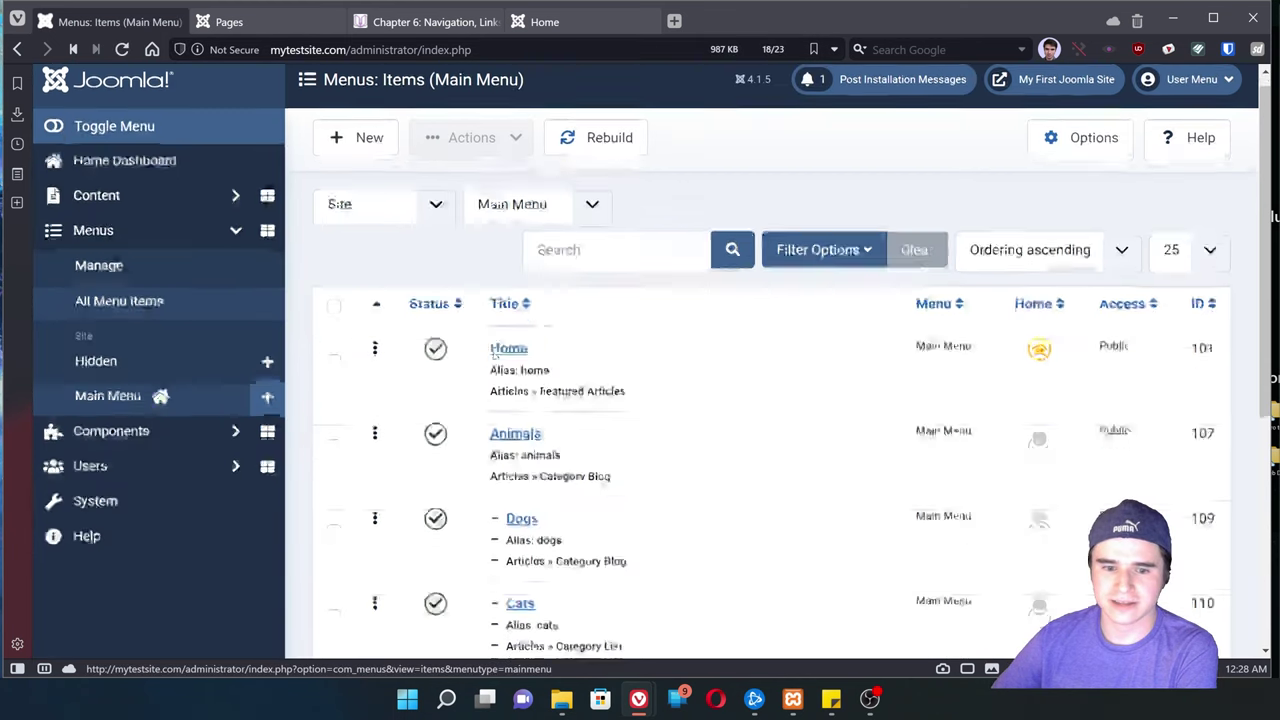
click(528, 295)
click(528, 295)
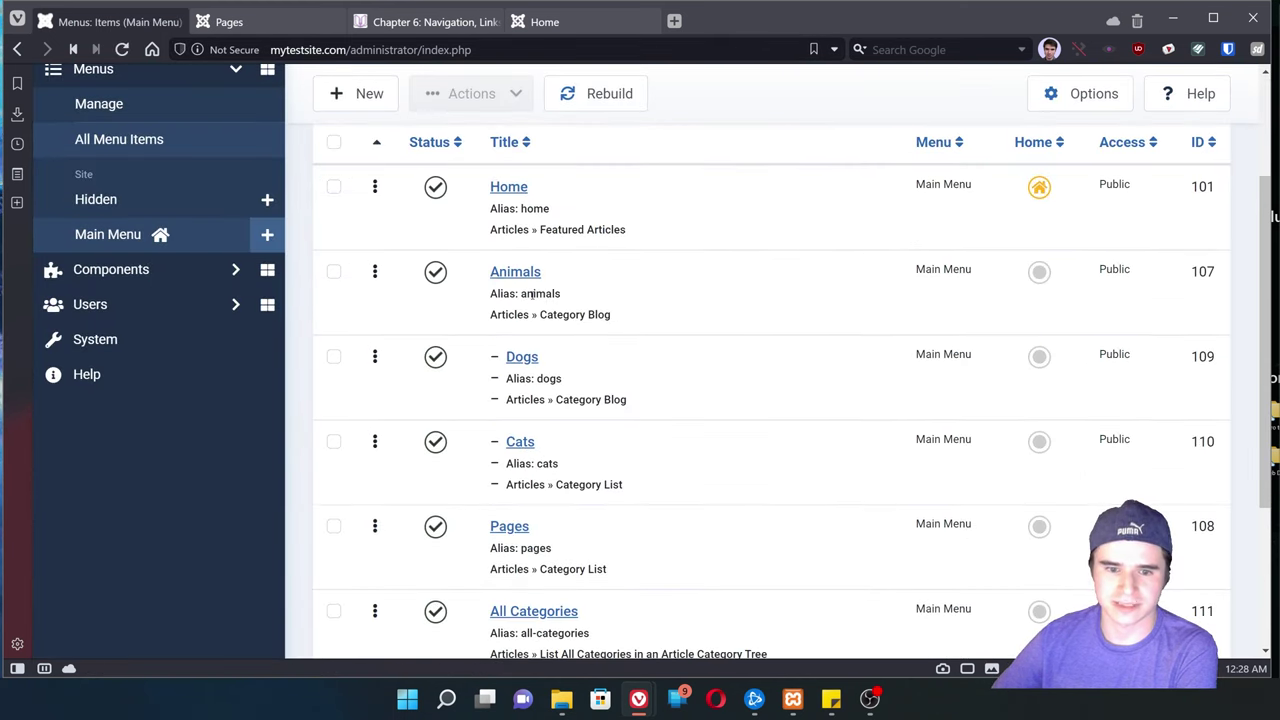
double_click(528, 298)
double_click(548, 378)
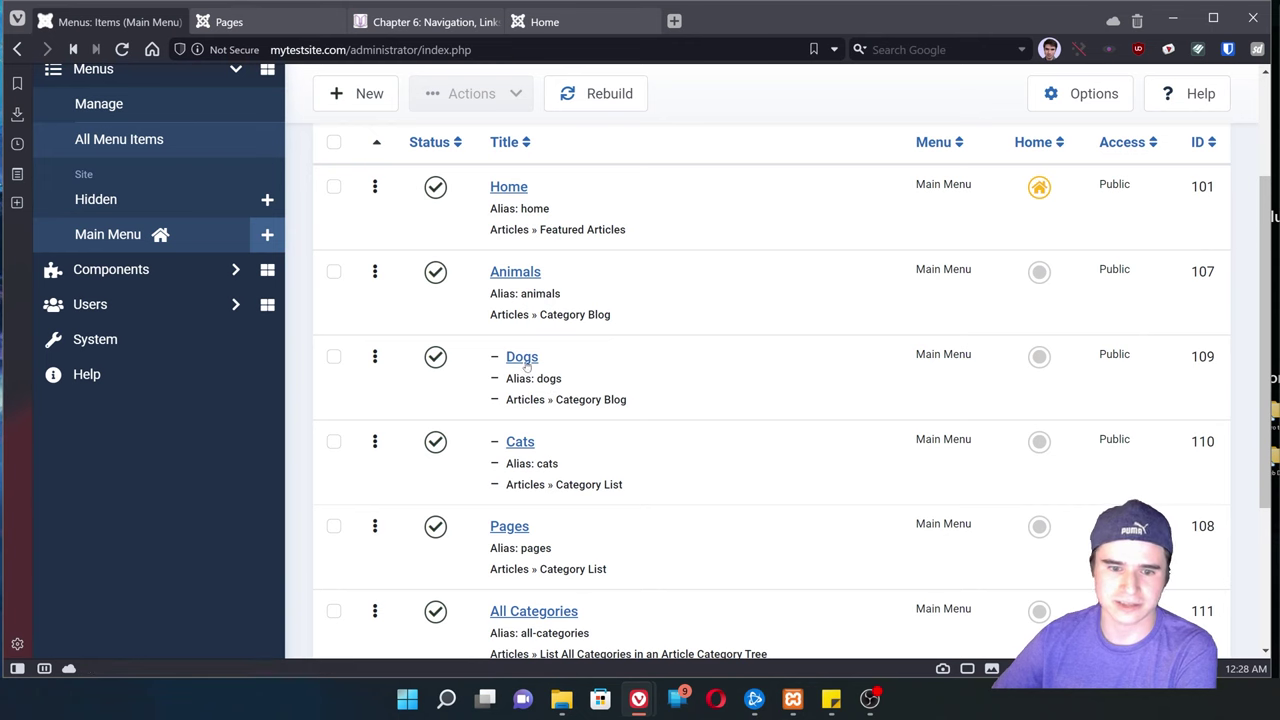
Load mytestsite.com/animals/dogs in a new browser tab
click(674, 21)
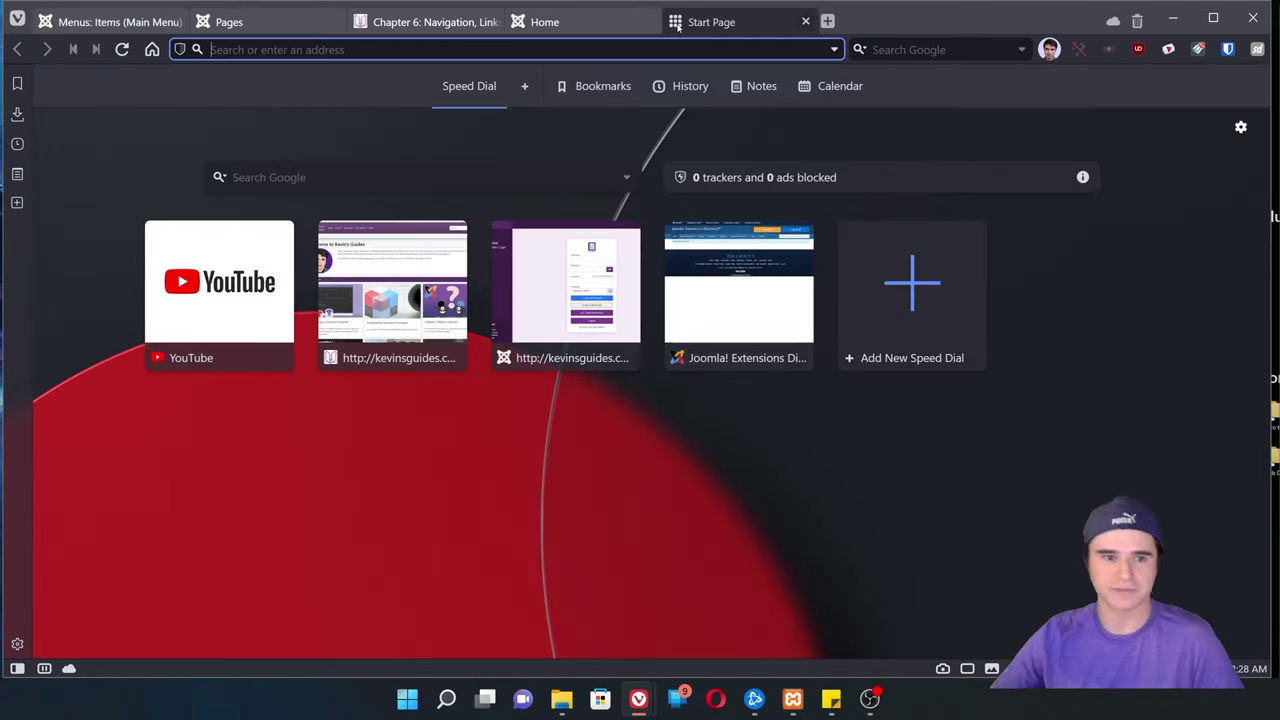
text(mytests)
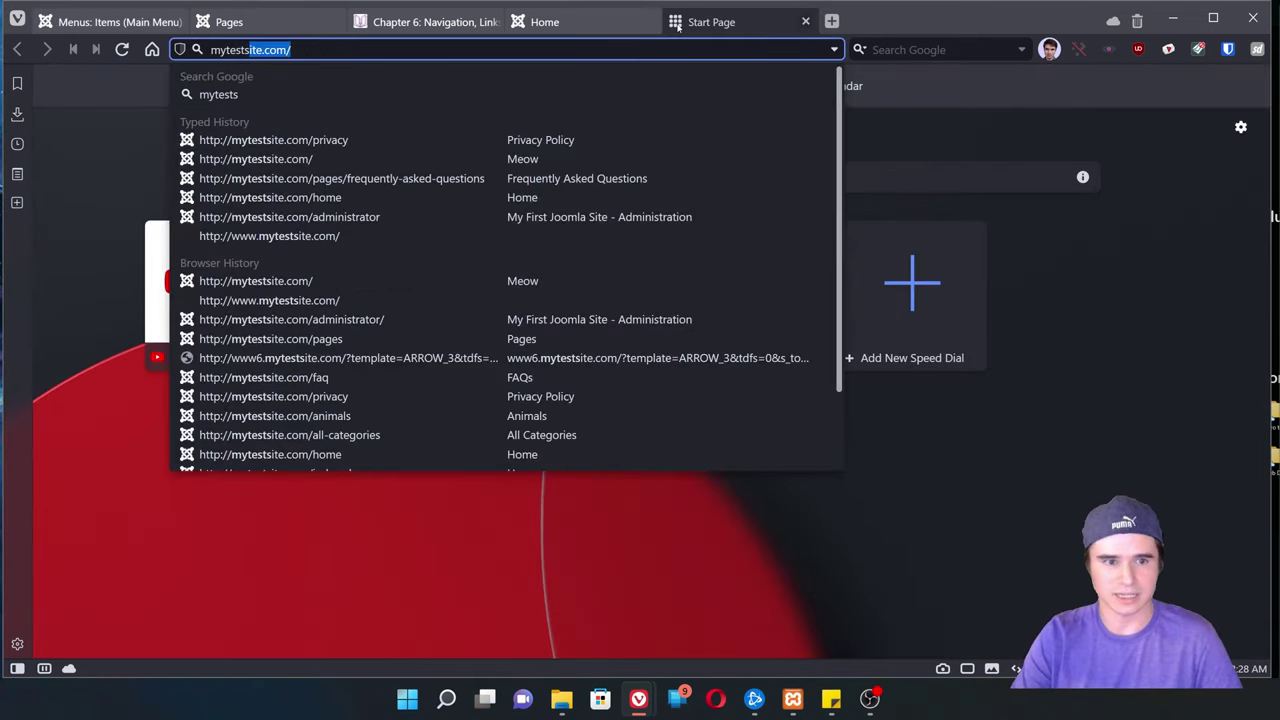
key(Delete)
text(ite.com/)
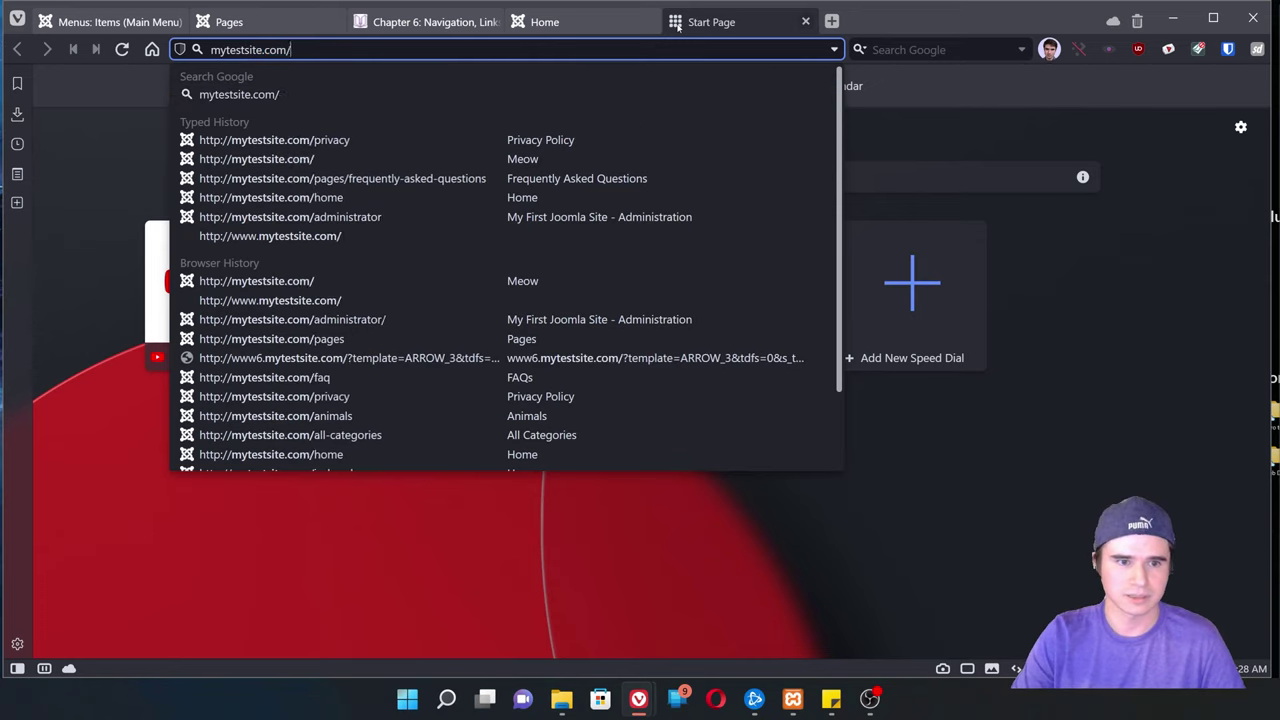
text(animals/dogs)
key(Return)
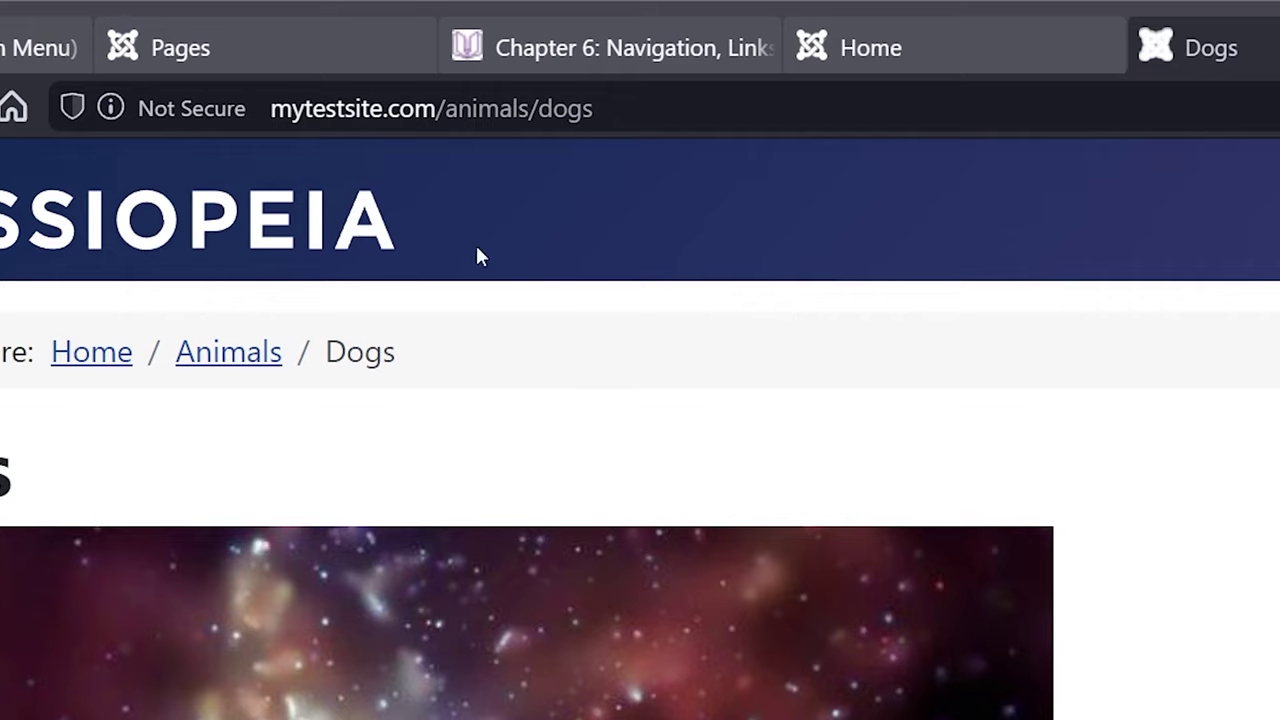
Examine the animals/ segment in the address of the public Dogs page
click(541, 108)
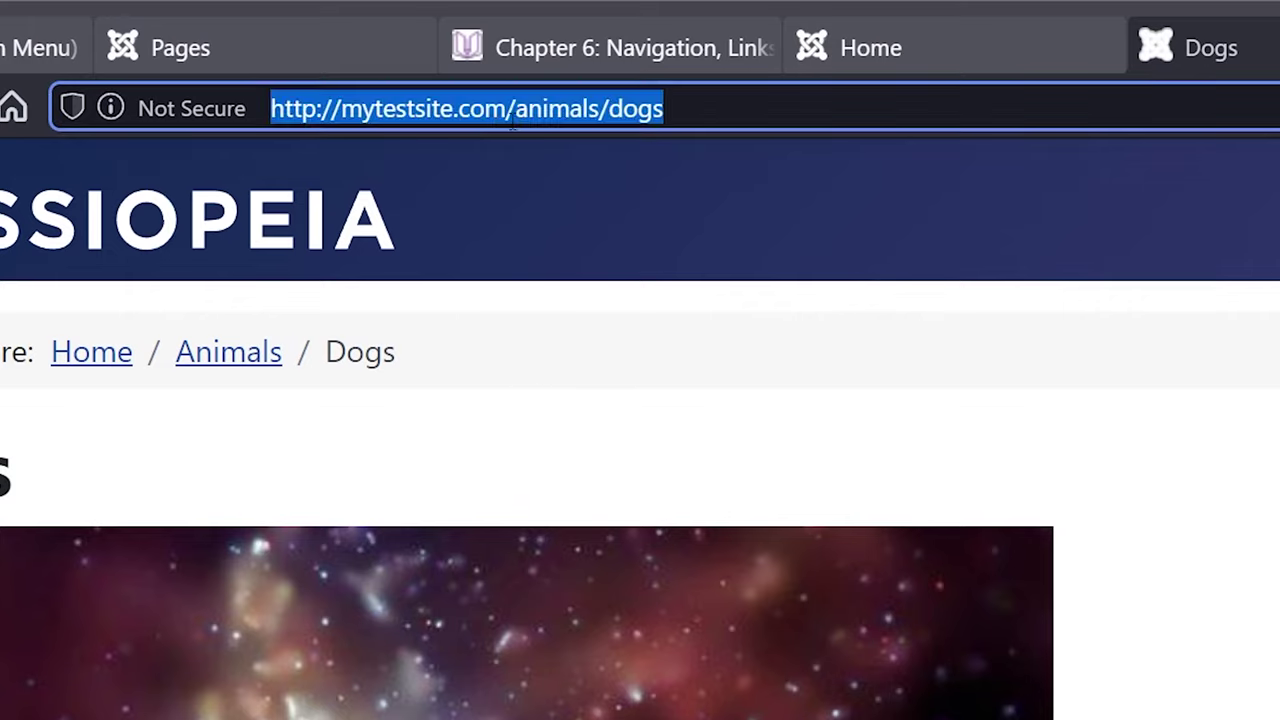
click(541, 108)
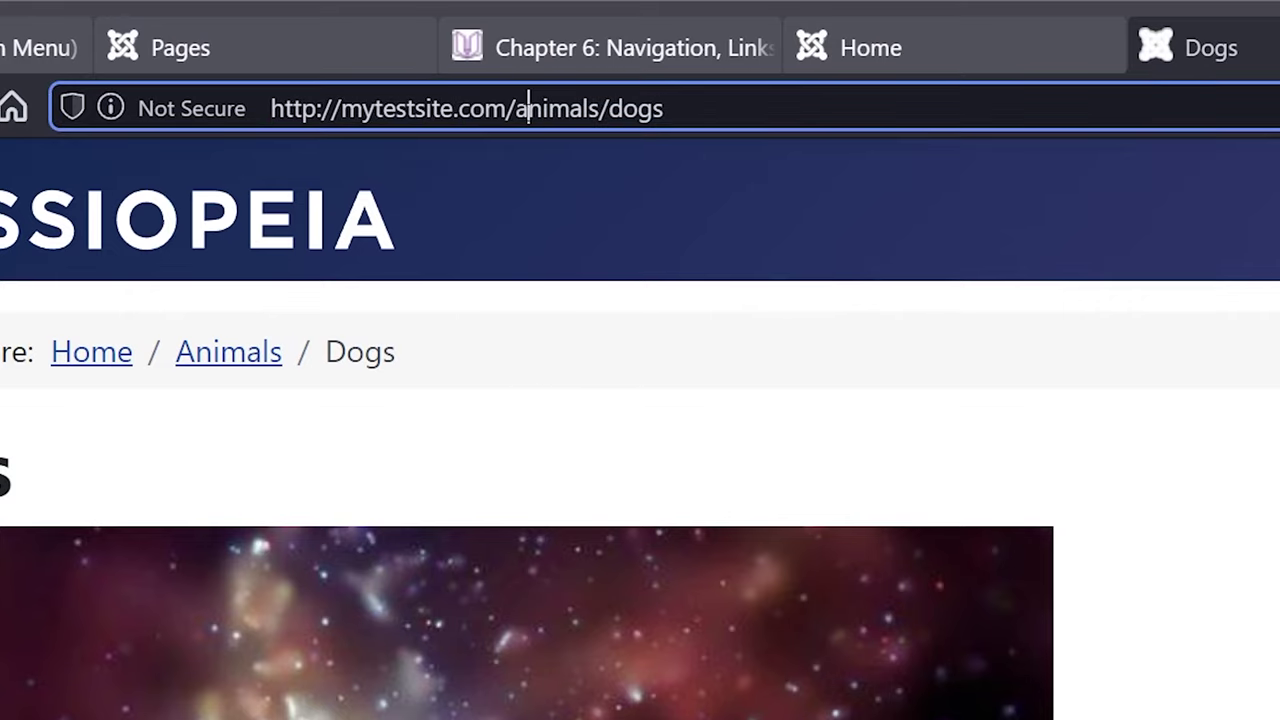
drag(514, 108, 612, 108)
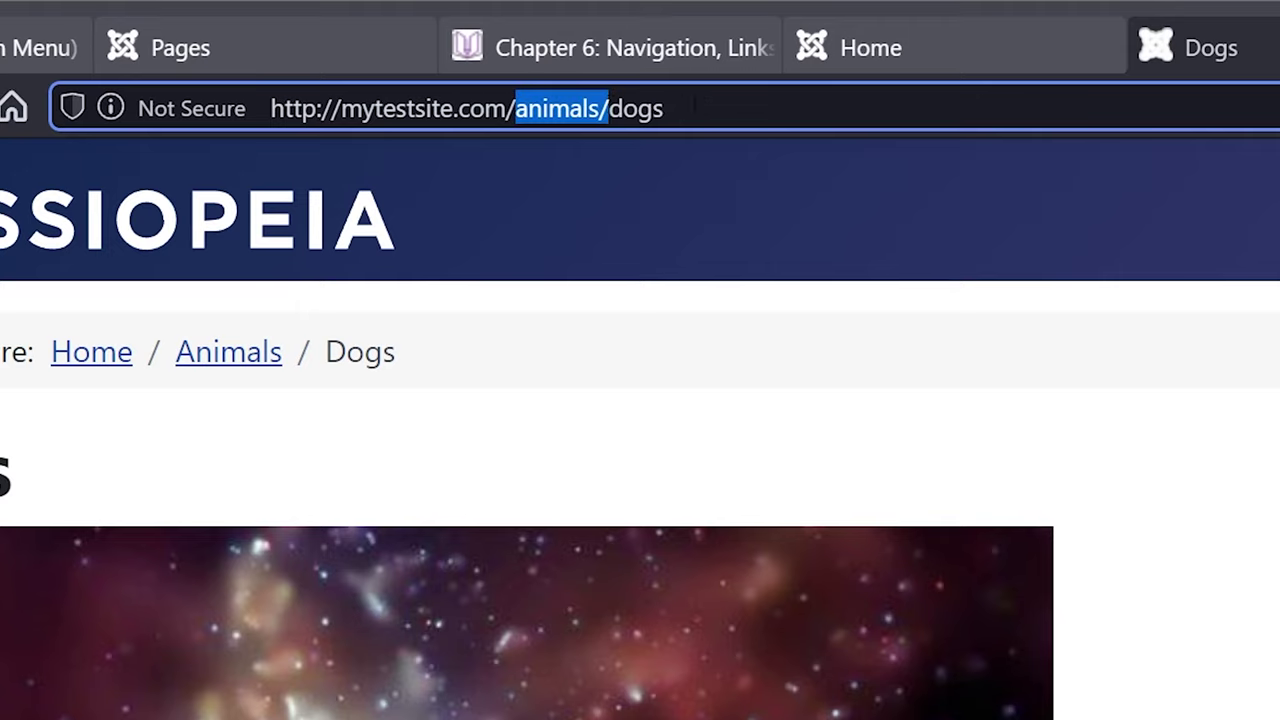
click(745, 102)
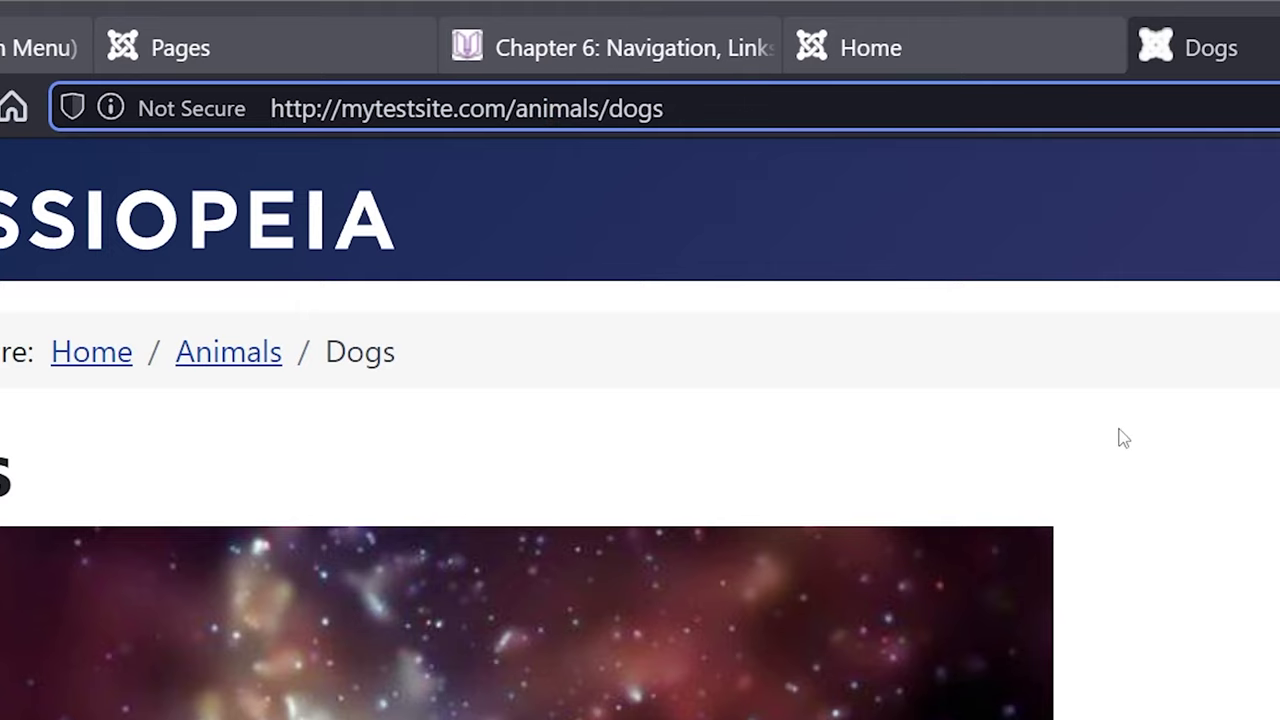
Open the Adopting a Dog article from the public Dogs page
scroll(1123, 438, down, 5)
click(1229, 691)
scroll(1229, 691, down, 3)
scroll(640, 420, down, 2)
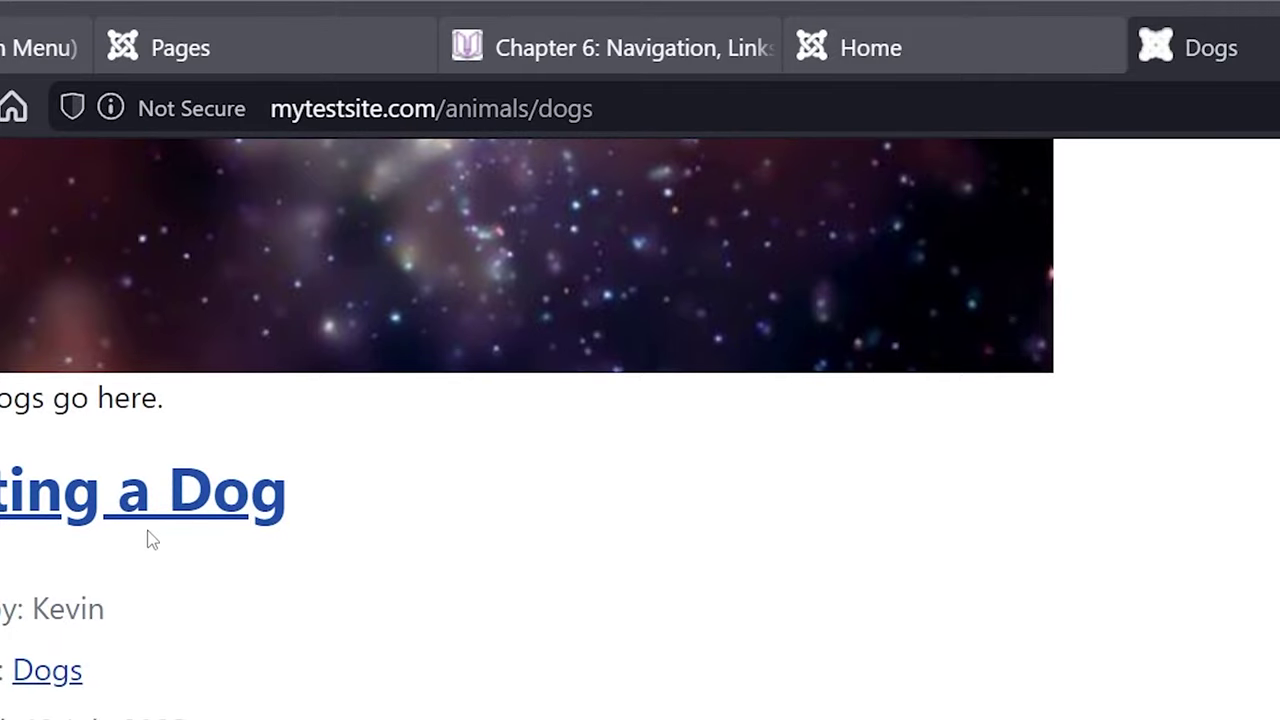
click(192, 493)
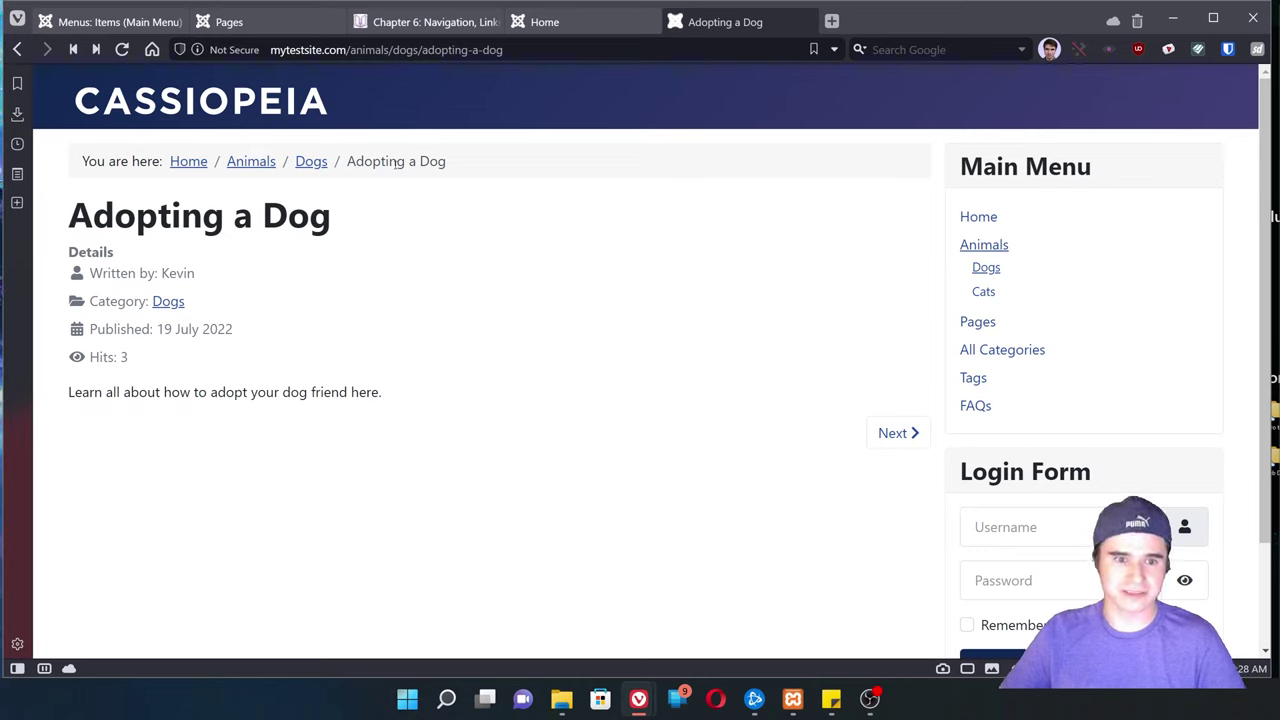
Examine the dogs and adopting-a-dog segments in the article's address
click(536, 49)
drag(536, 49, 420, 49)
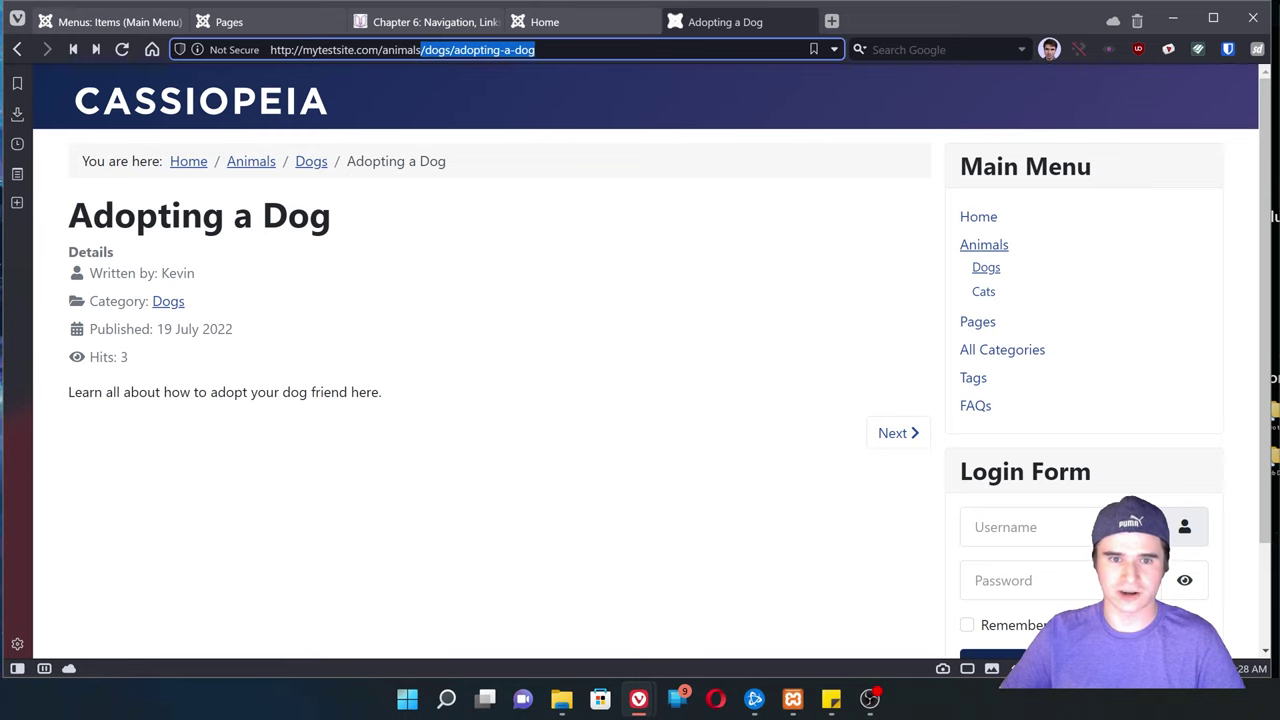
drag(536, 49, 459, 49)
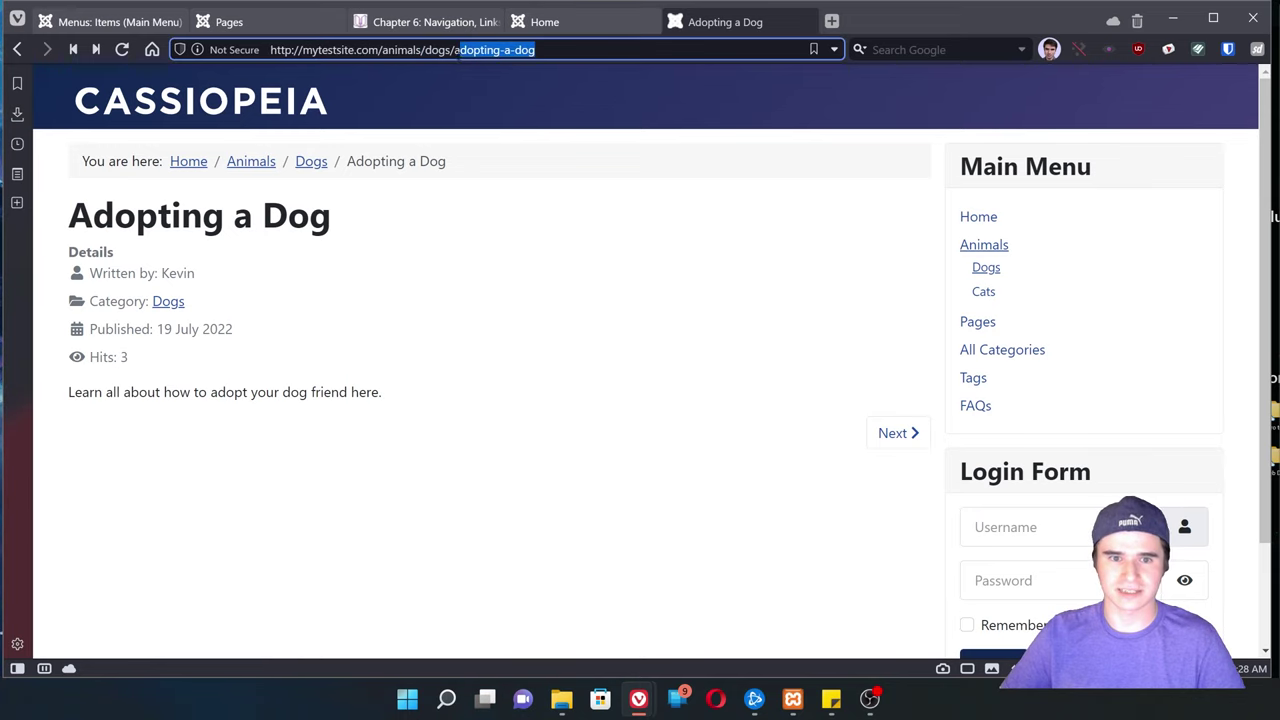
click(488, 240)
Start a new Main Menu item in the administrator with the title adoption and the alias adoption
click(115, 21)
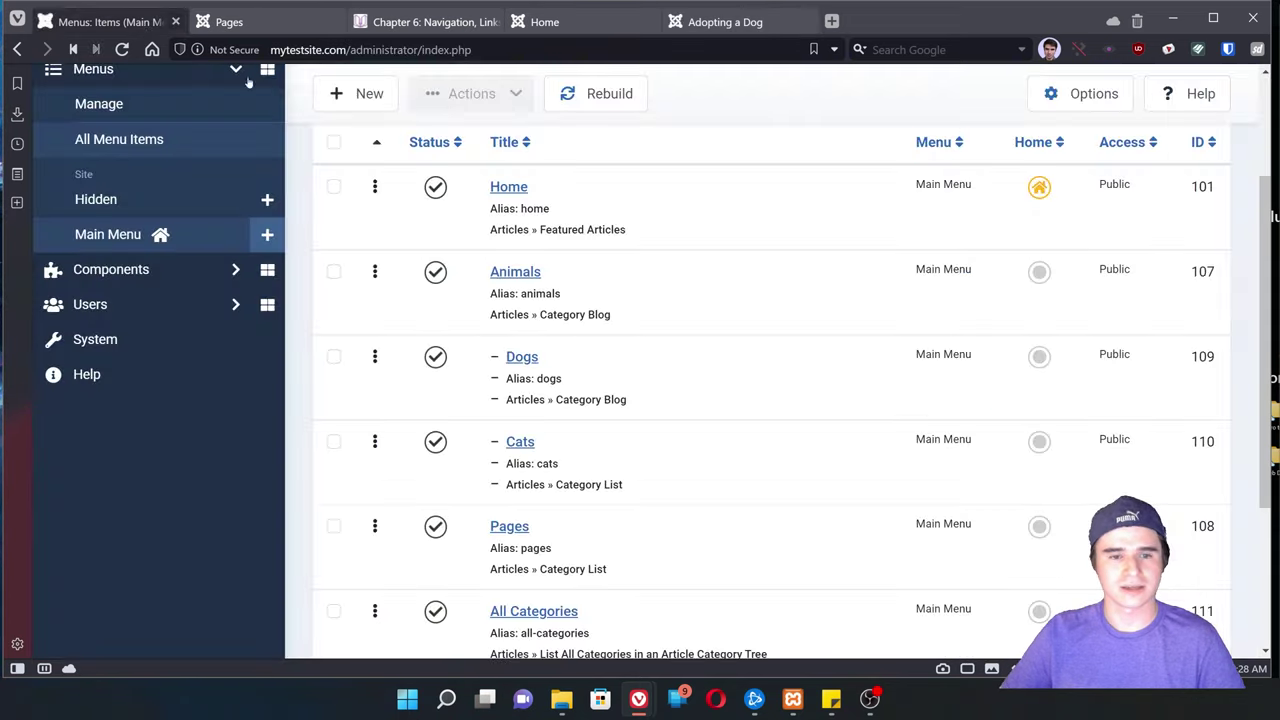
click(362, 93)
click(548, 244)
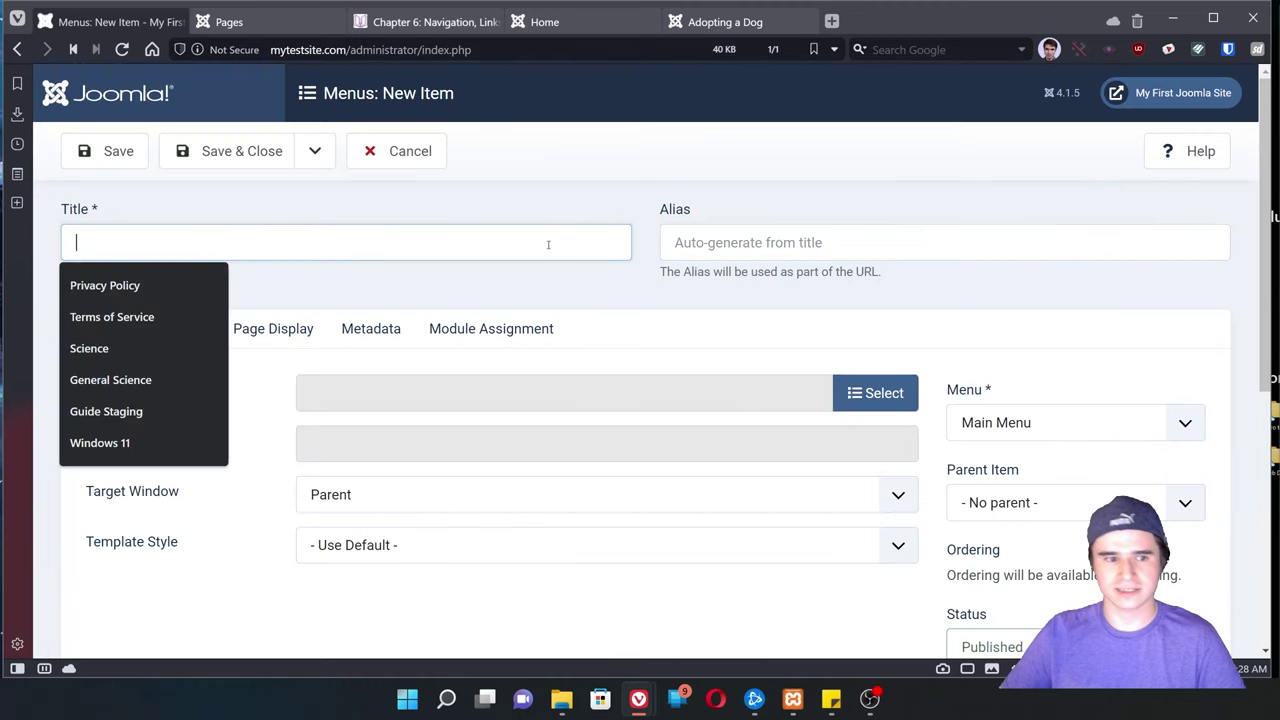
text(adoption)
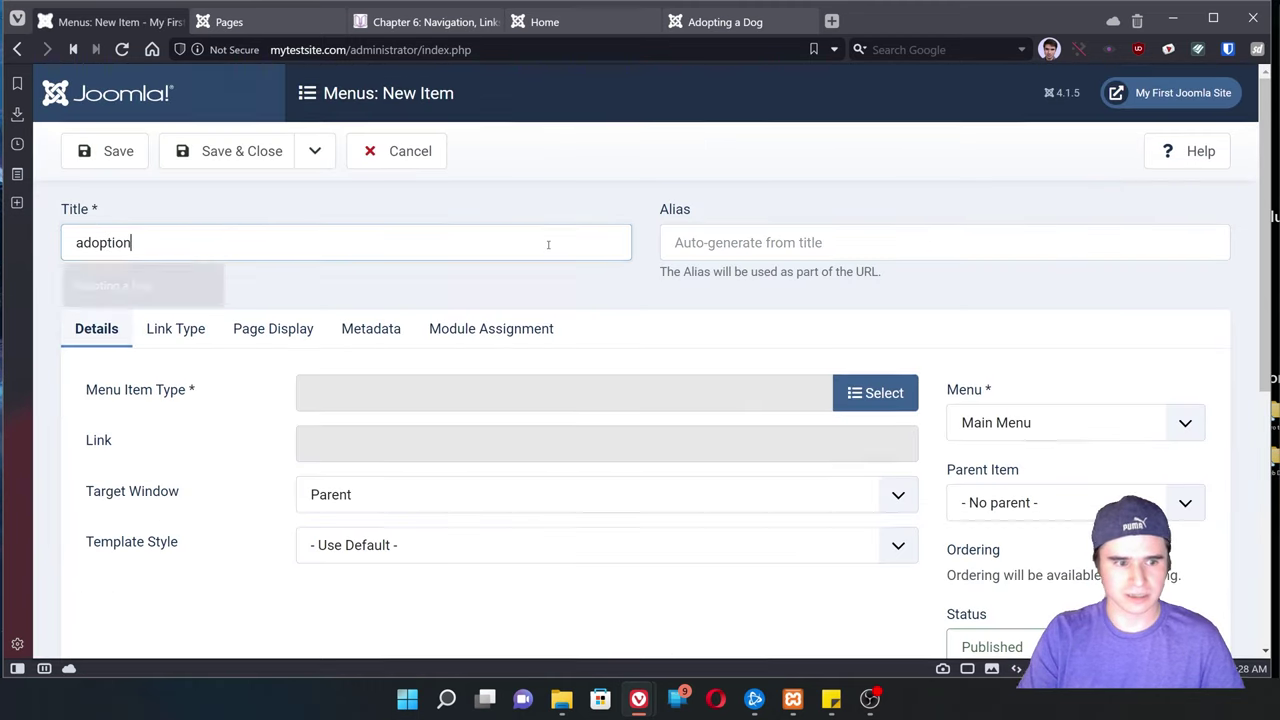
key(Tab)
text(adopt)
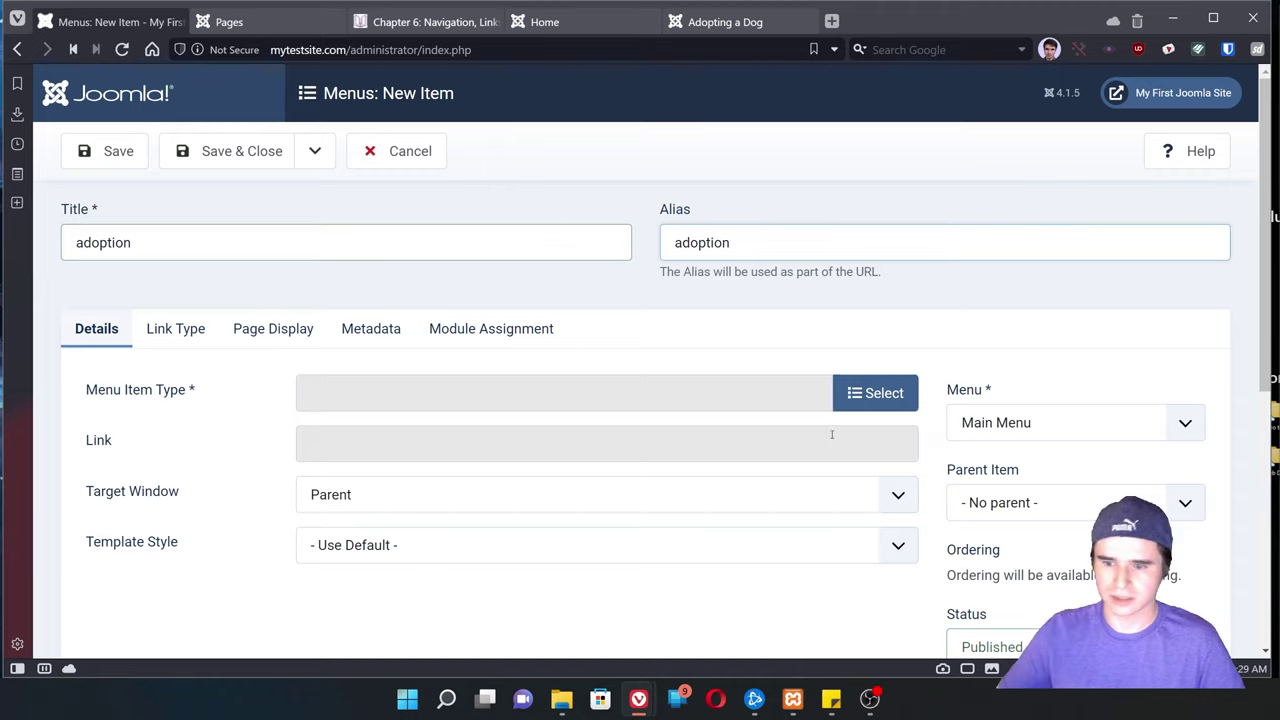
Set the new item's menu item type to Single Article from the Articles group
click(884, 393)
click(315, 170)
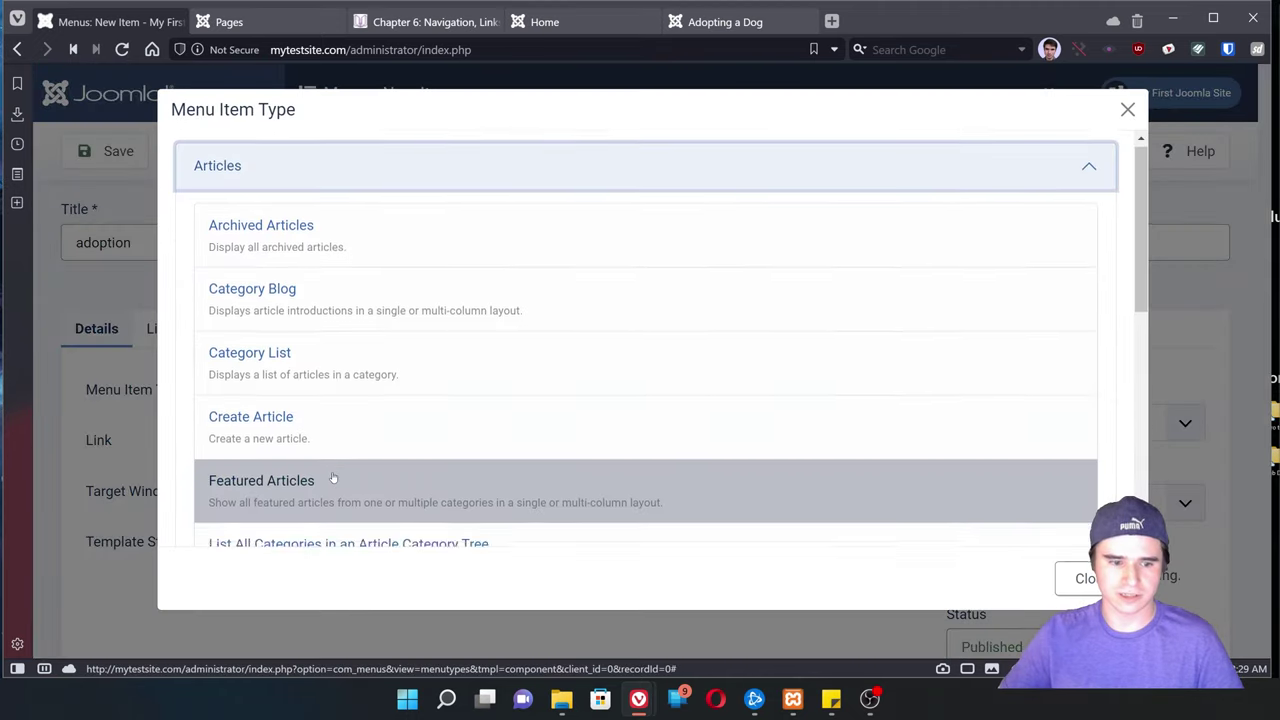
scroll(330, 470, down, 5)
click(270, 195)
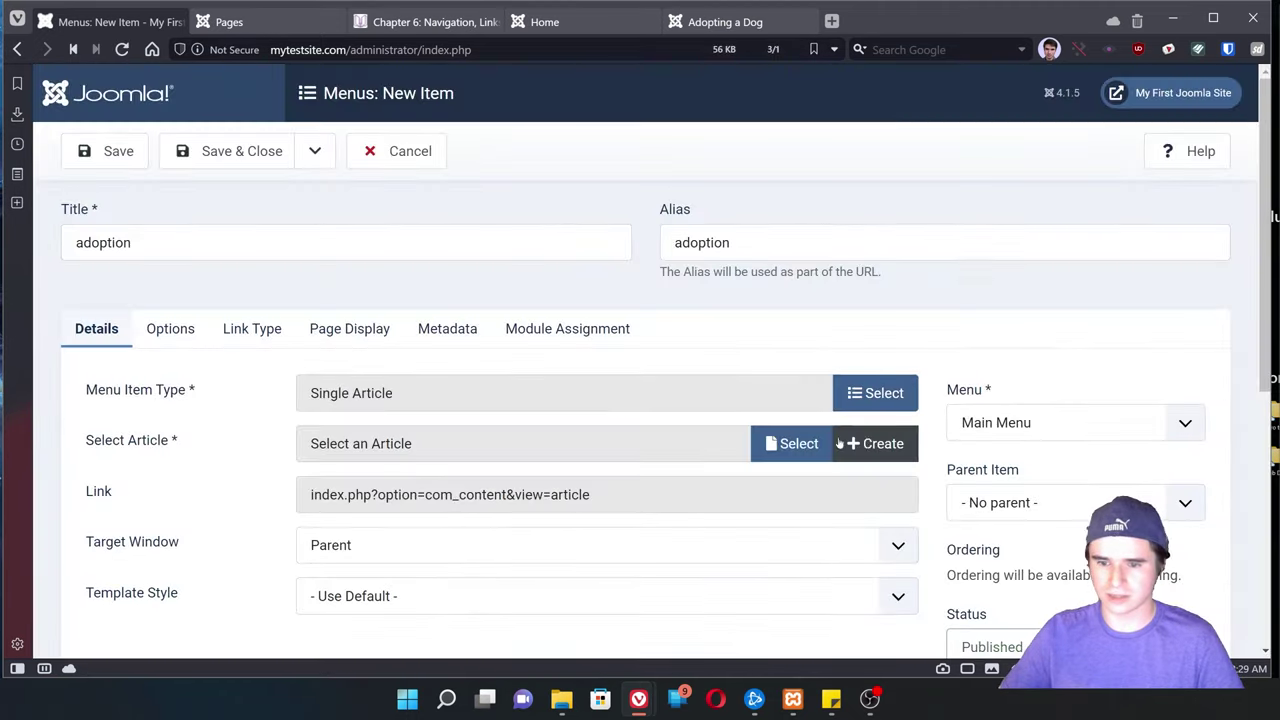
Link the menu item to the Adopting a Dog article and set its parent item to Dogs
click(782, 443)
scroll(318, 376, down, 2)
scroll(318, 376, down, 2)
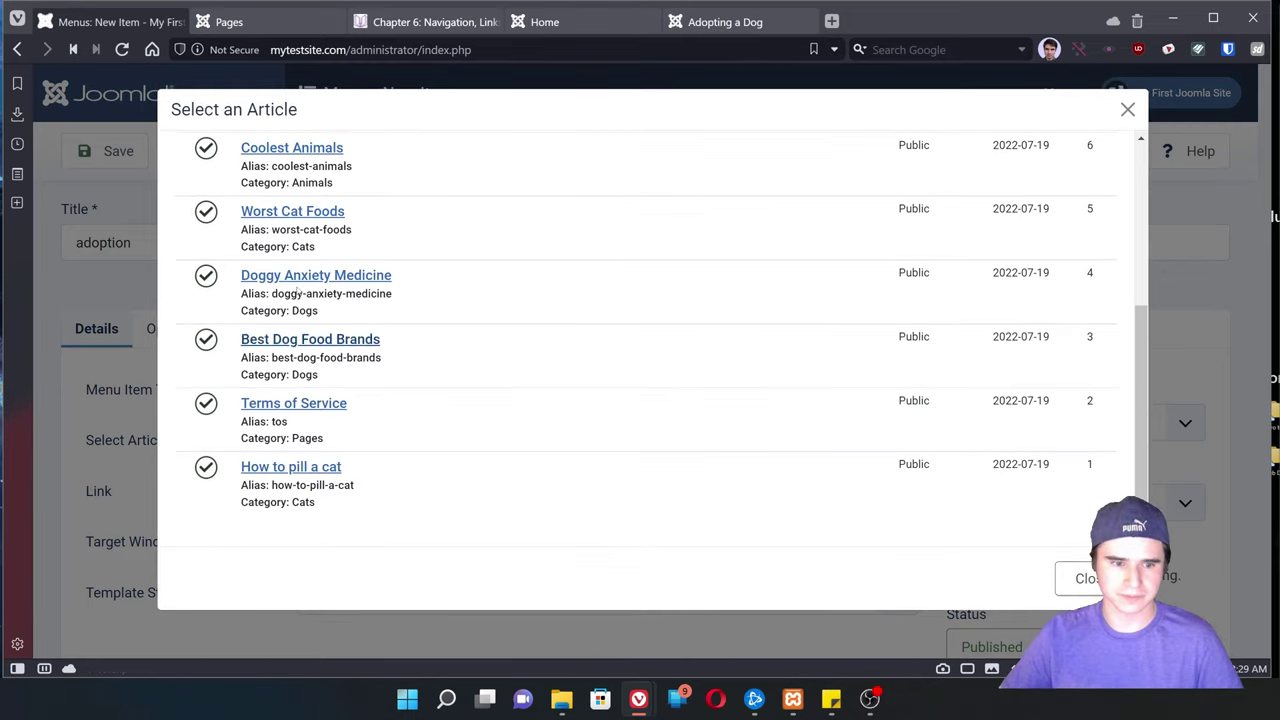
scroll(310, 360, up, 3)
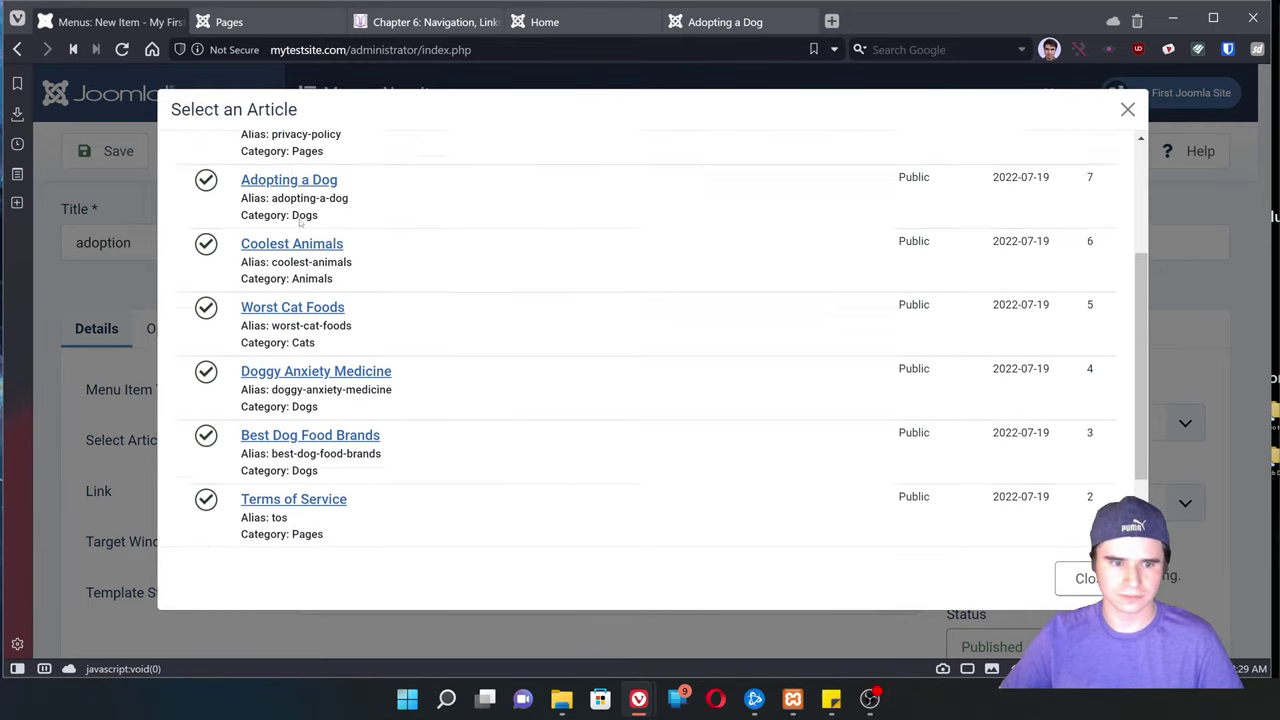
click(290, 262)
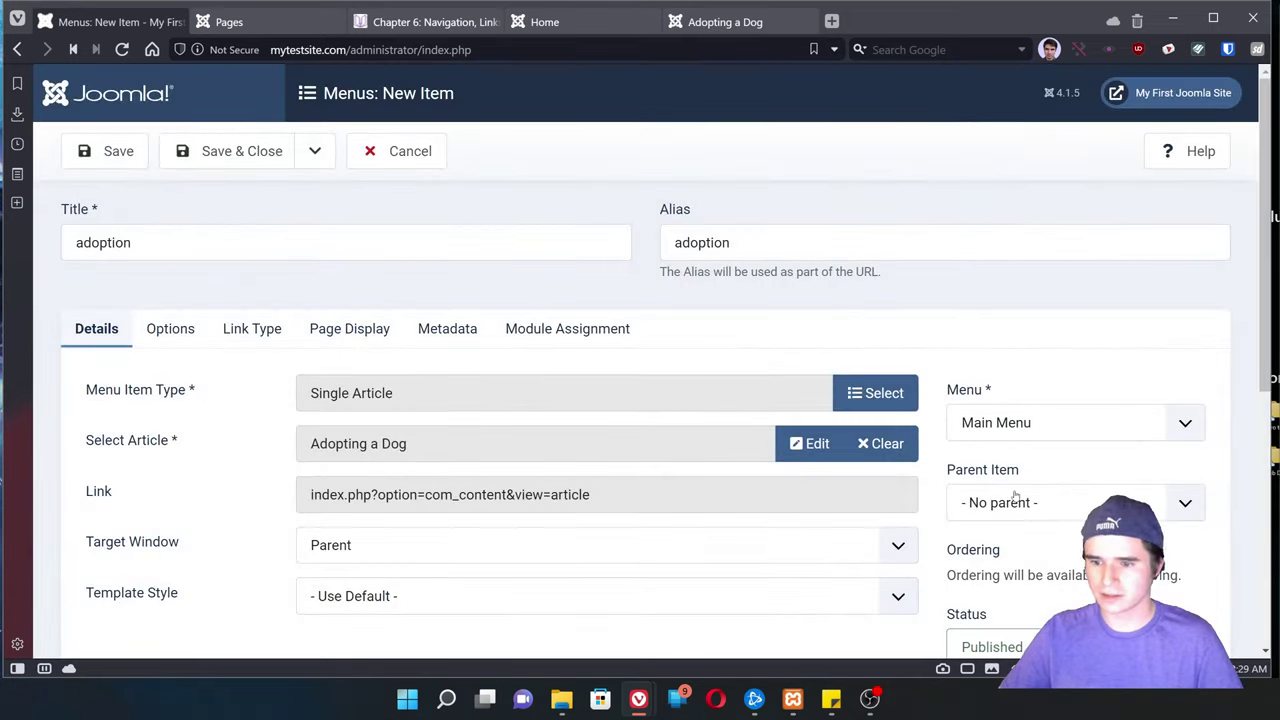
click(1015, 500)
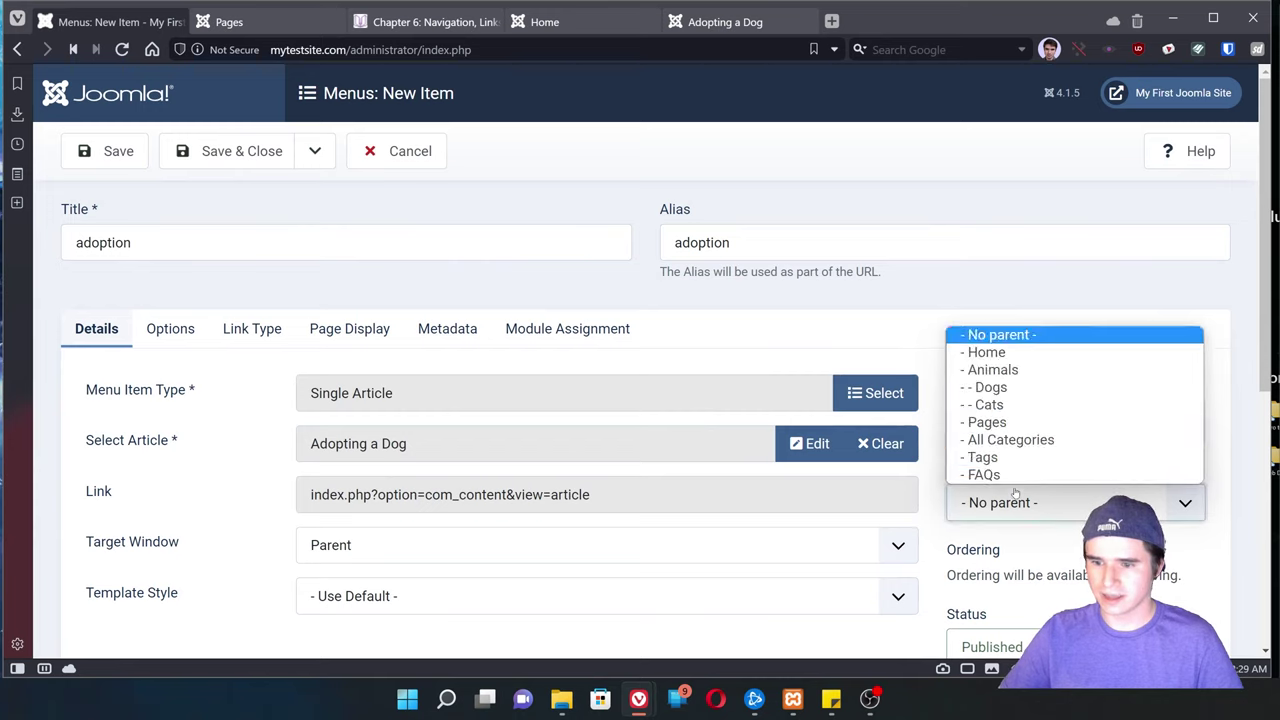
click(1027, 390)
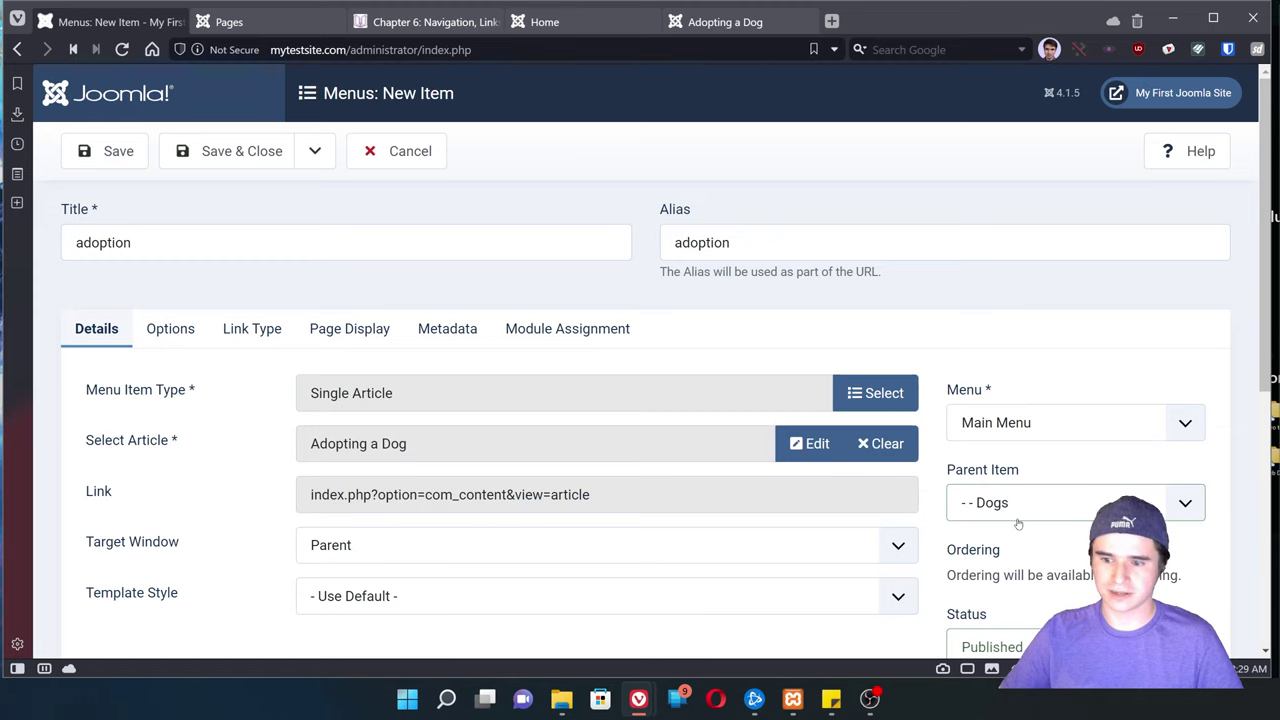
Save and close the adoption menu item, and check its place under Dogs in the Main Menu items list
click(226, 153)
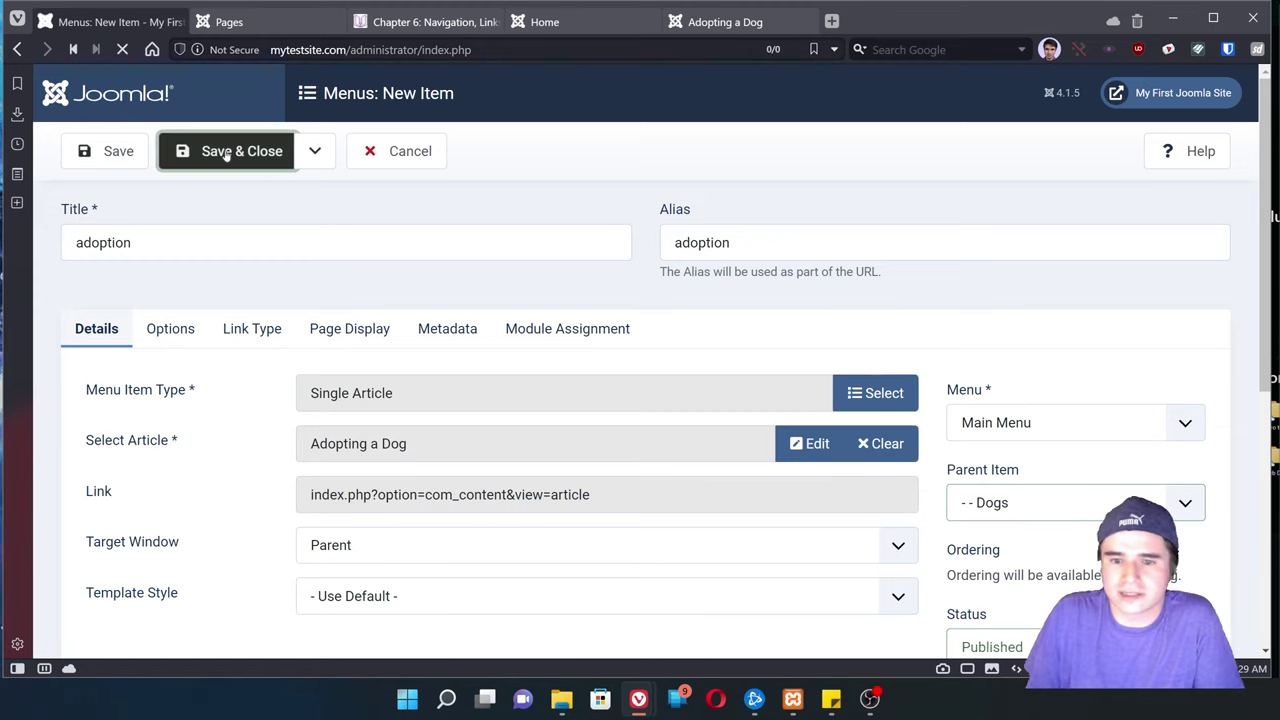
scroll(534, 353, down, 1)
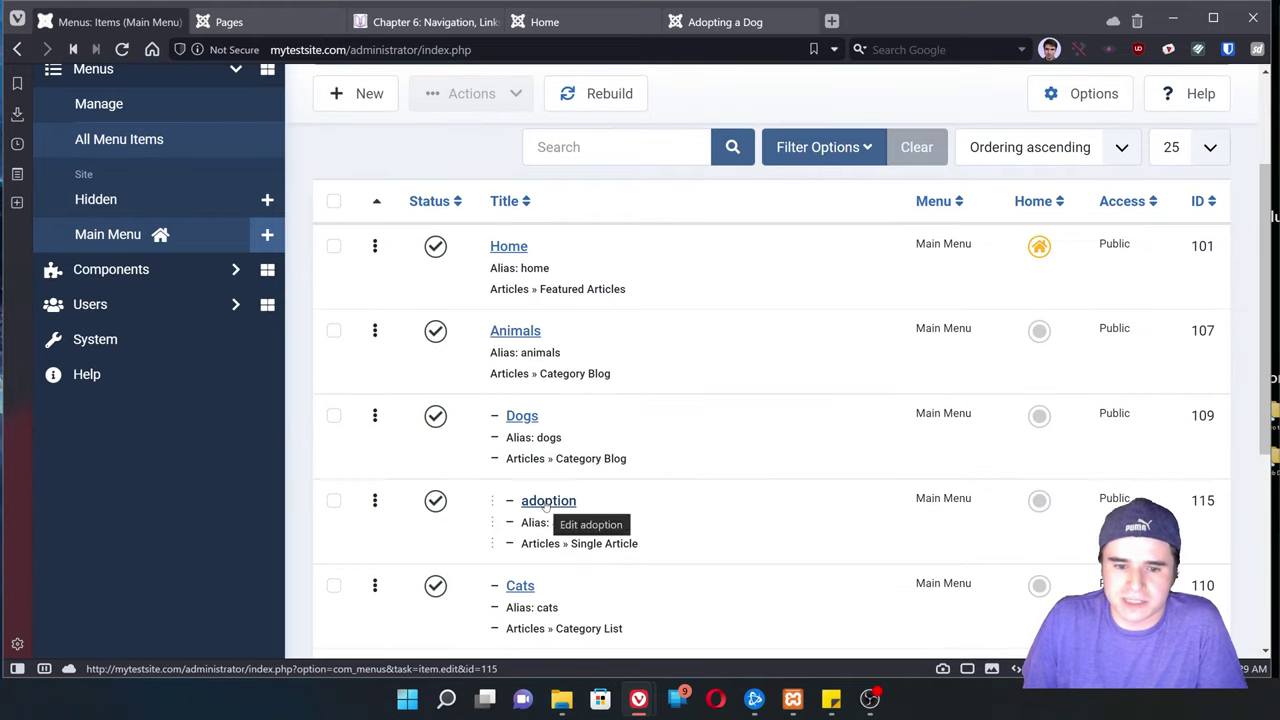
scroll(590, 505, down, 2)
Reopen the Adopting a Dog article through the site's Dogs page and examine the path in its address
click(712, 21)
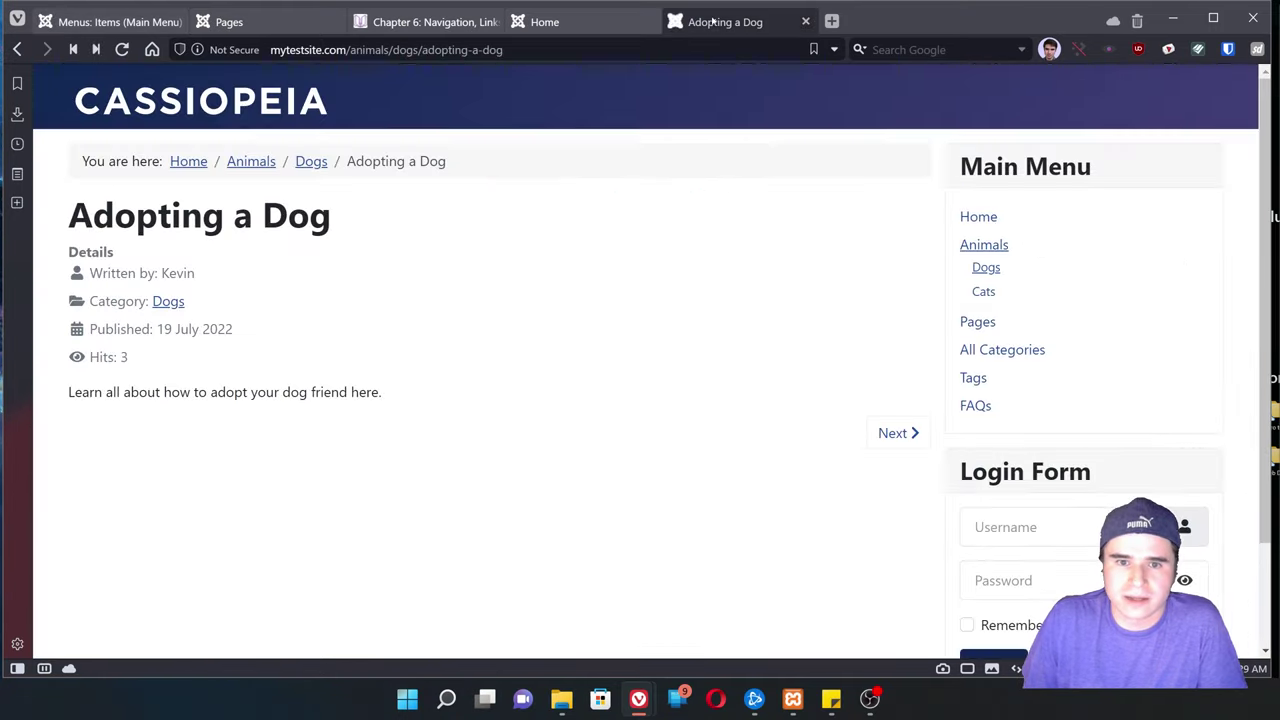
click(310, 161)
scroll(443, 357, down, 4)
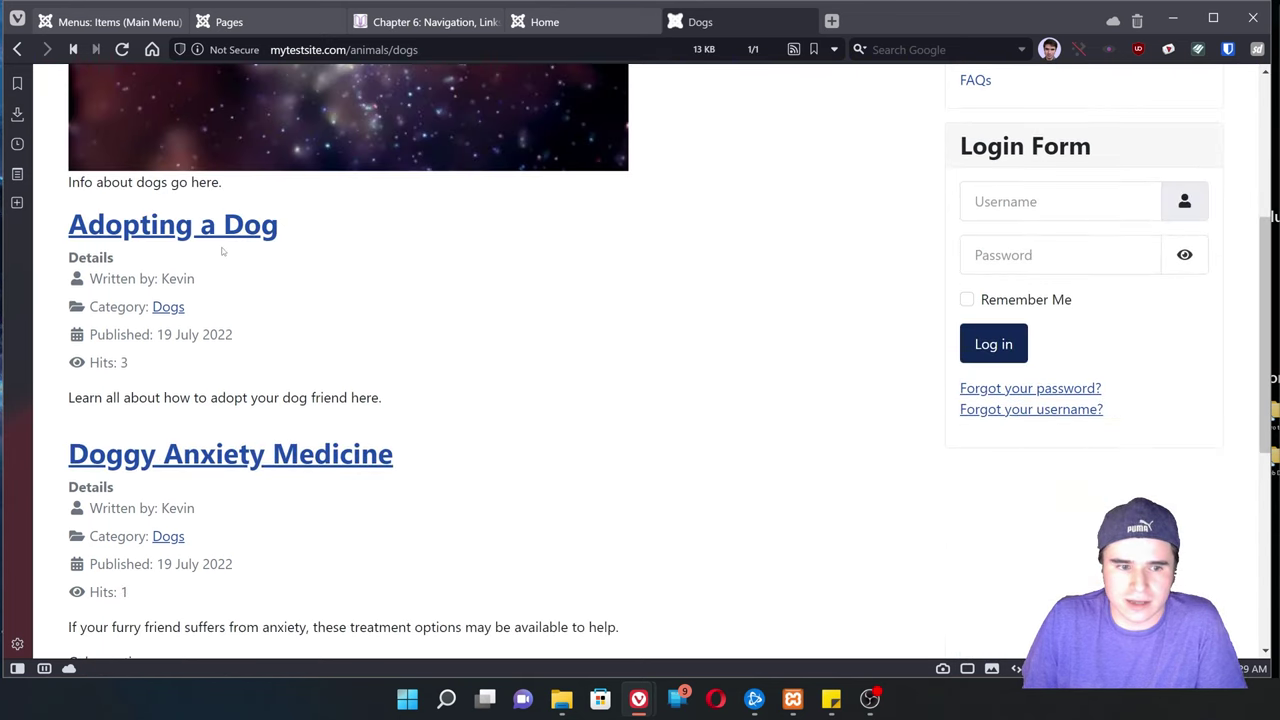
click(206, 224)
click(501, 49)
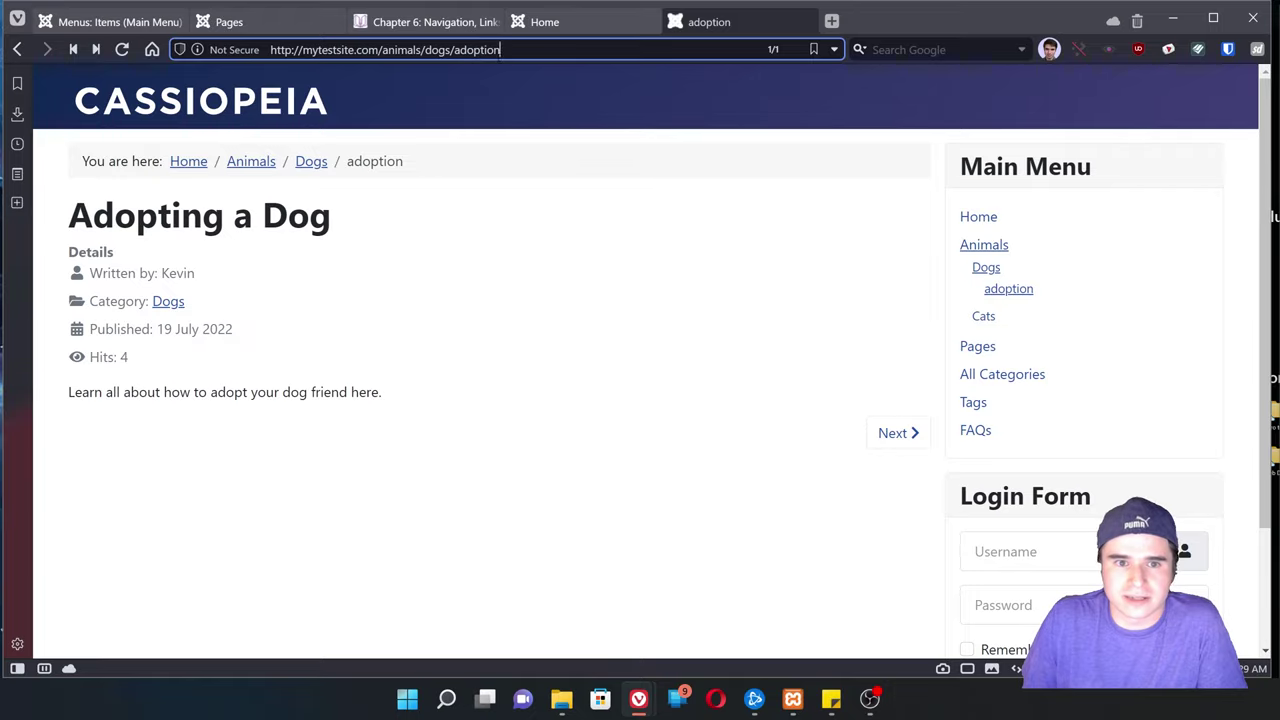
drag(382, 49, 480, 49)
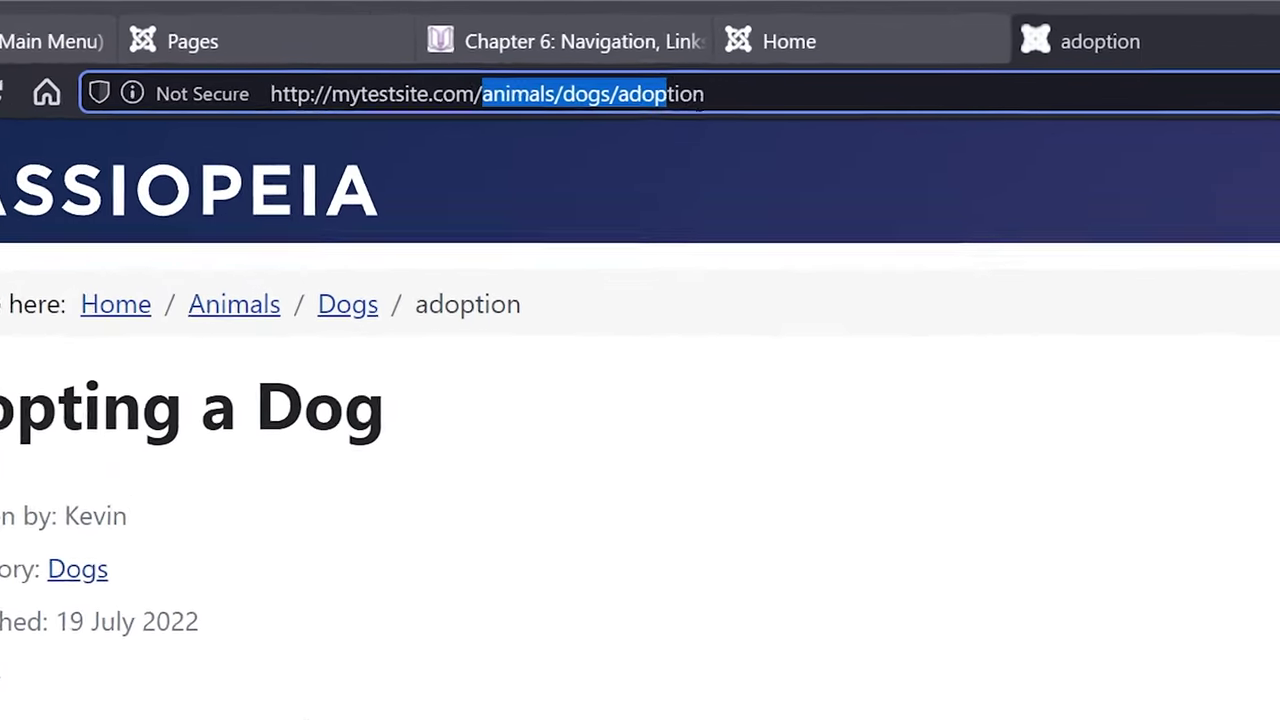
click(889, 508)
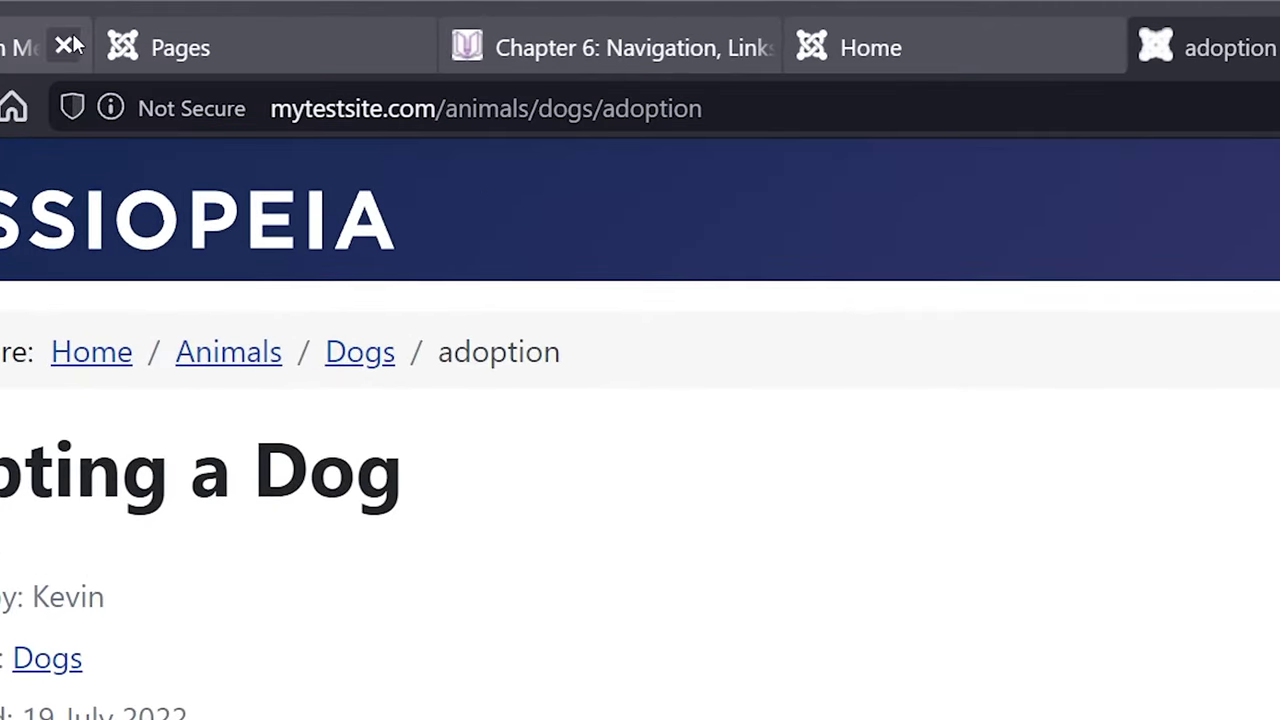
Open the list of site modules in the administrator and clear its Trashed status filter
click(25, 47)
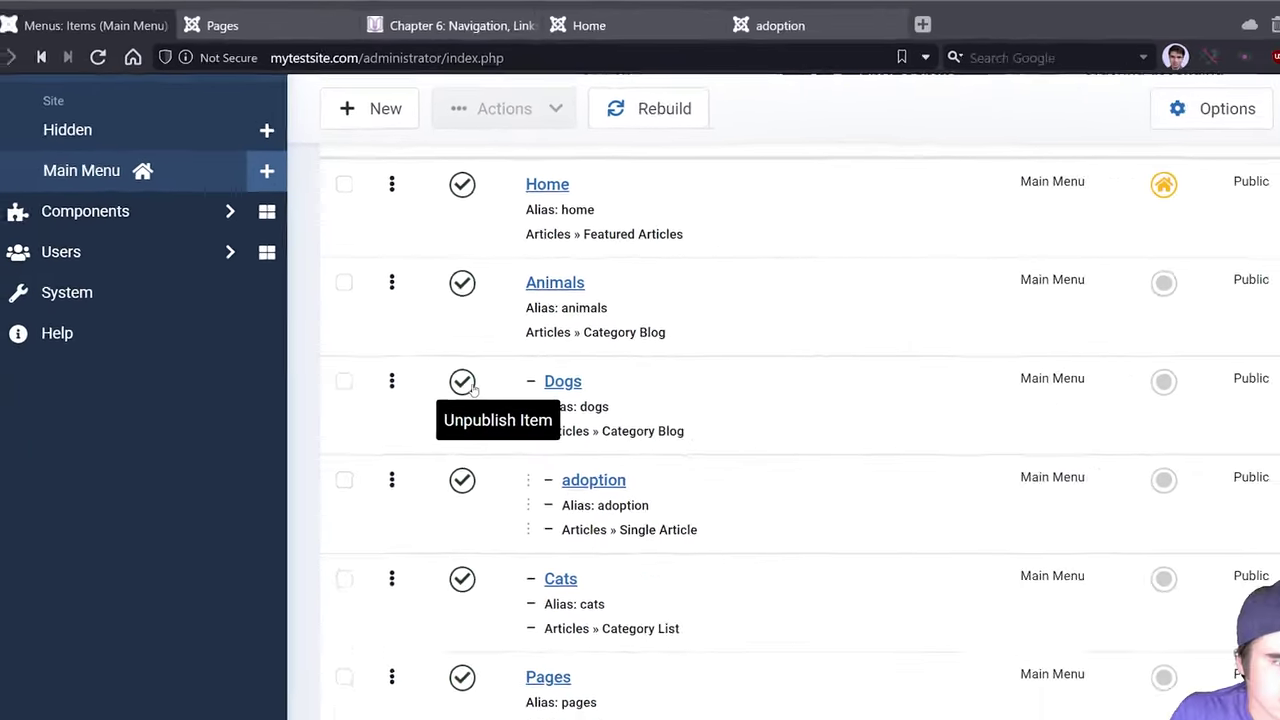
scroll(449, 341, down, 1)
scroll(251, 237, up, 5)
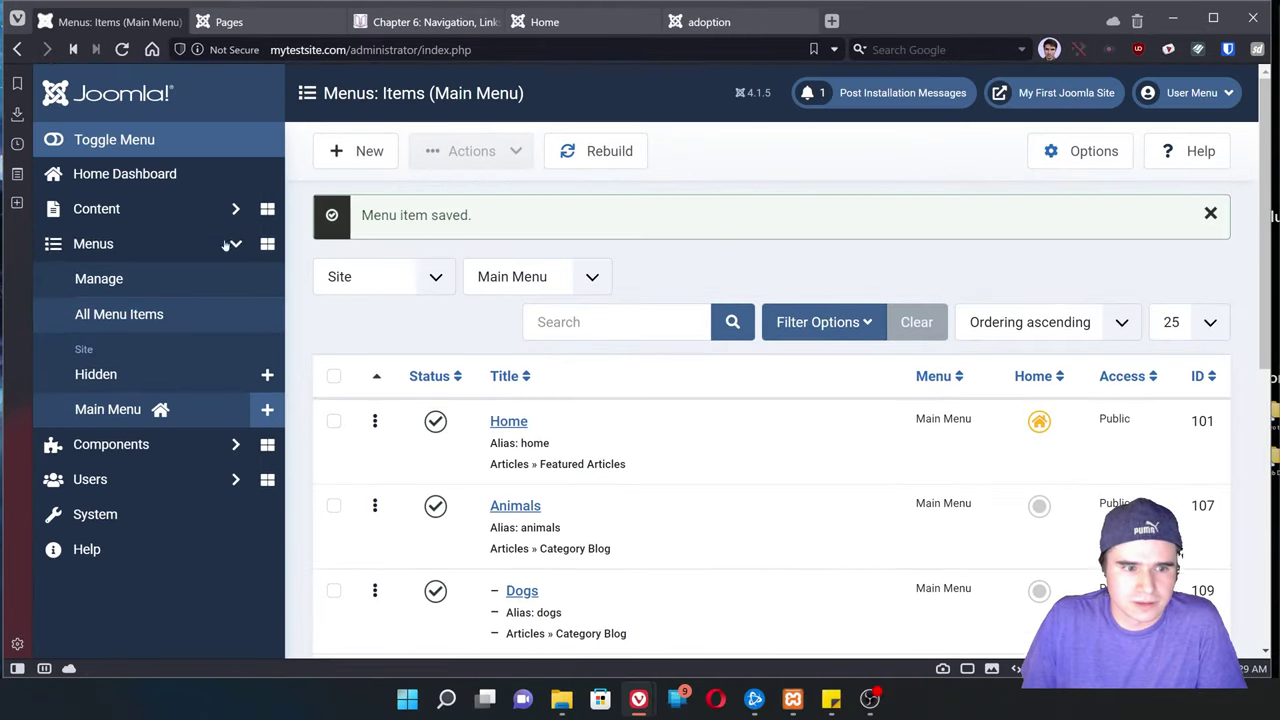
click(96, 208)
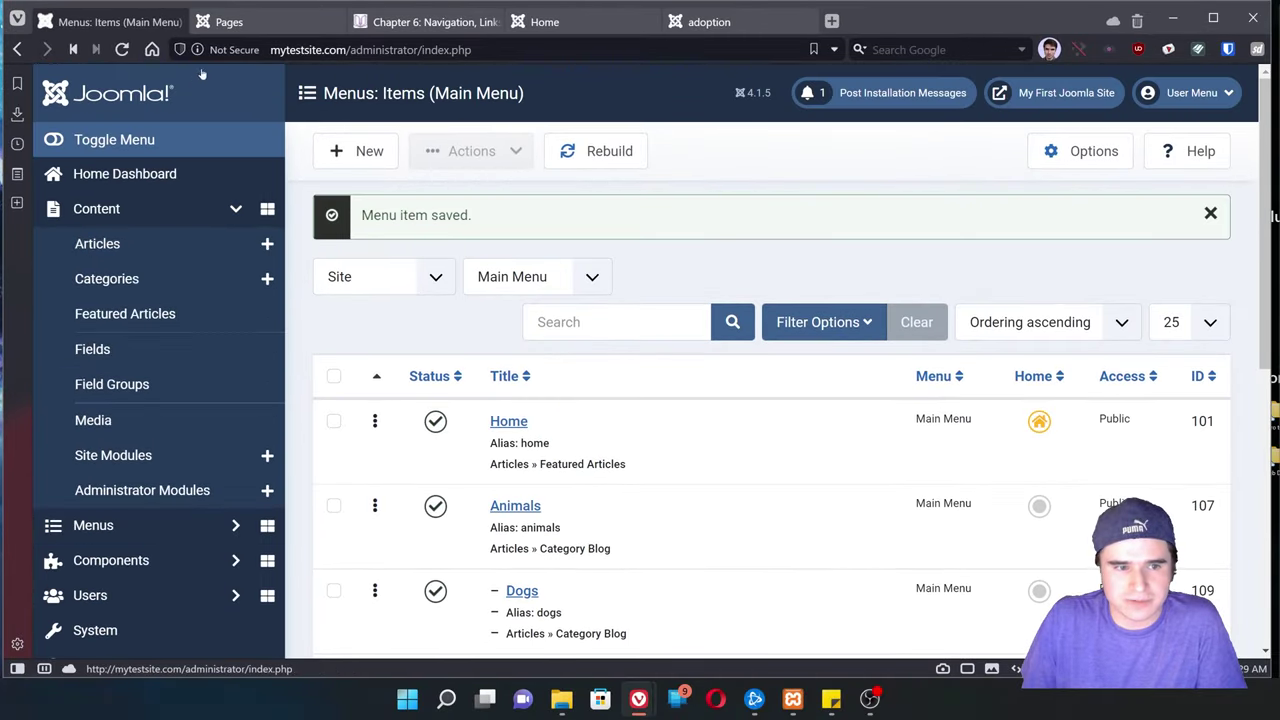
click(229, 21)
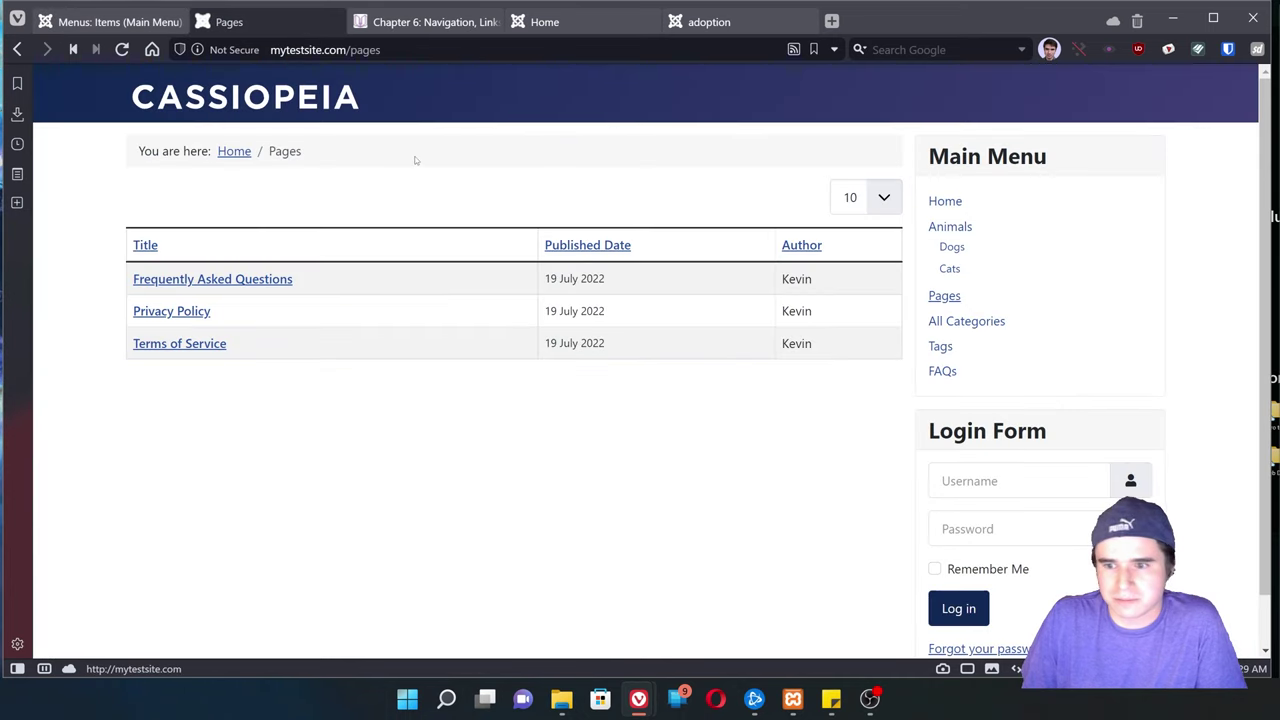
click(110, 21)
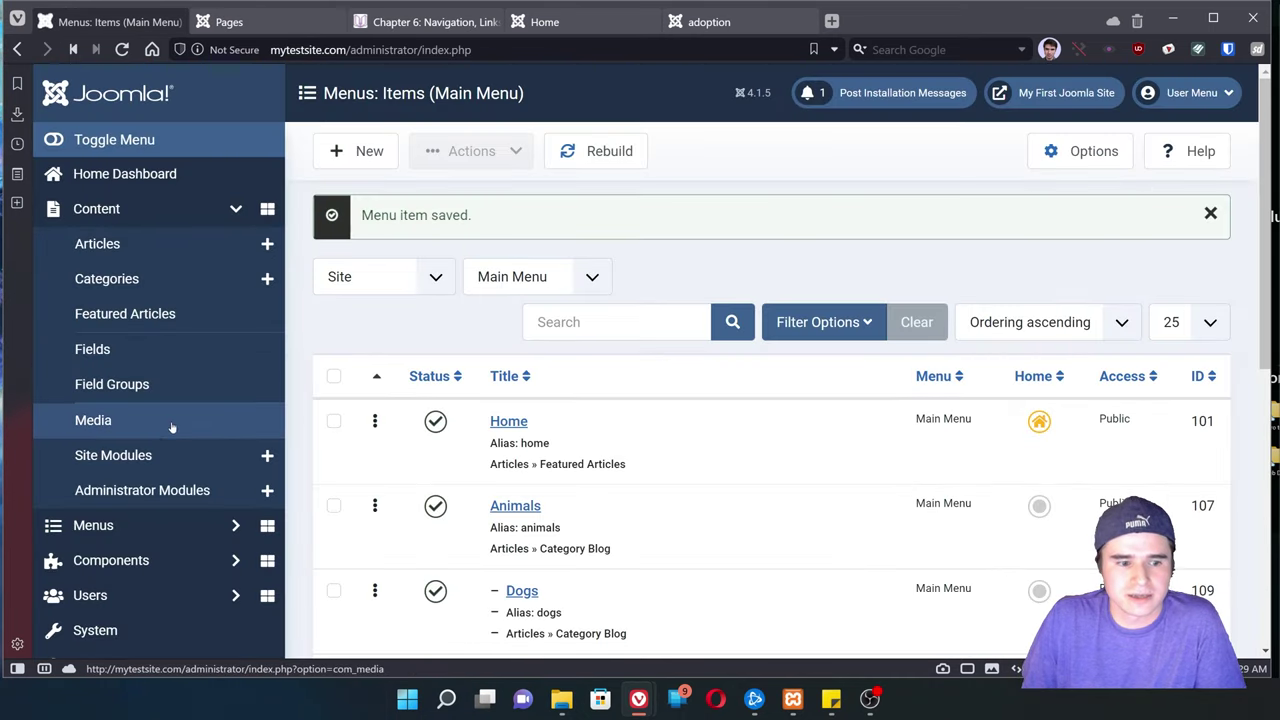
click(157, 450)
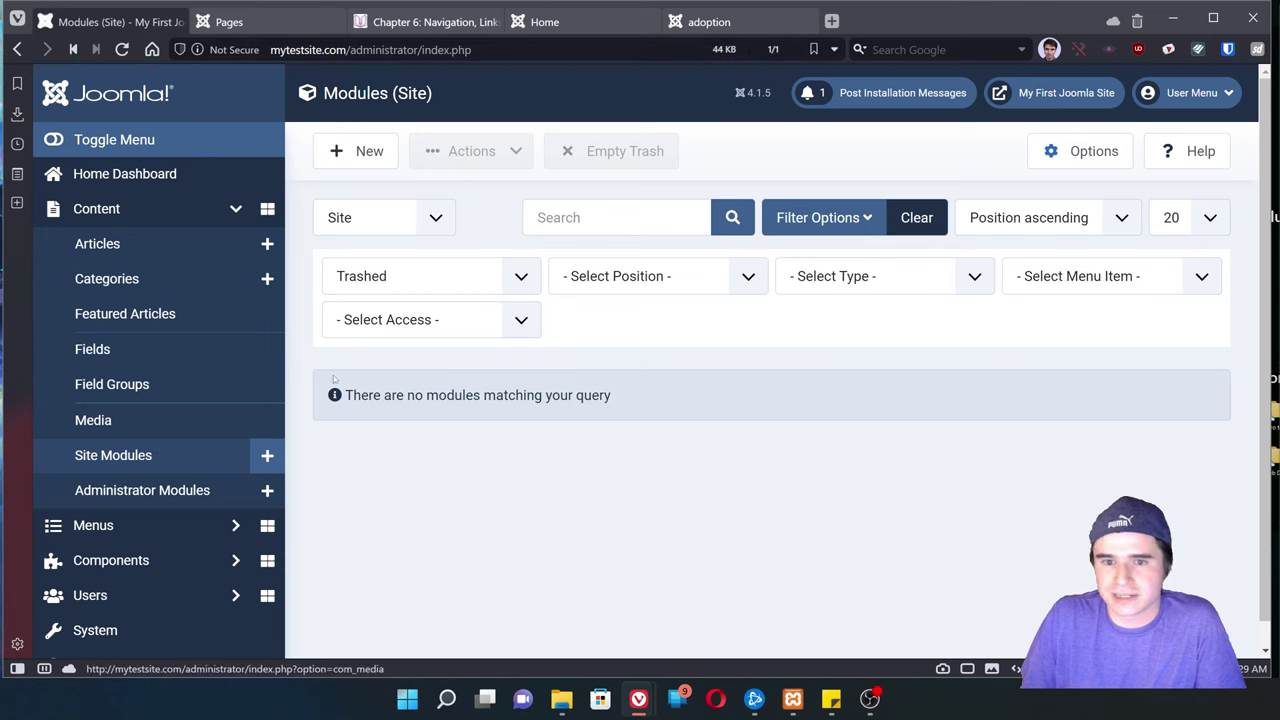
click(434, 278)
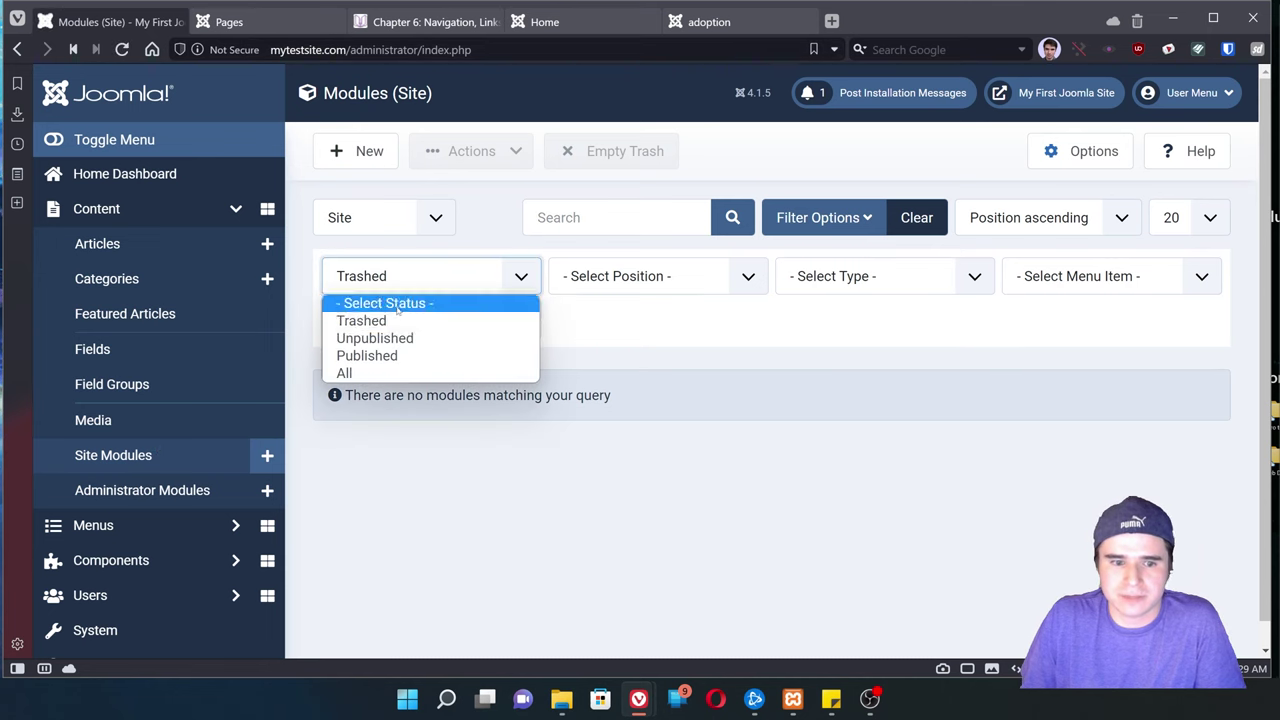
click(395, 300)
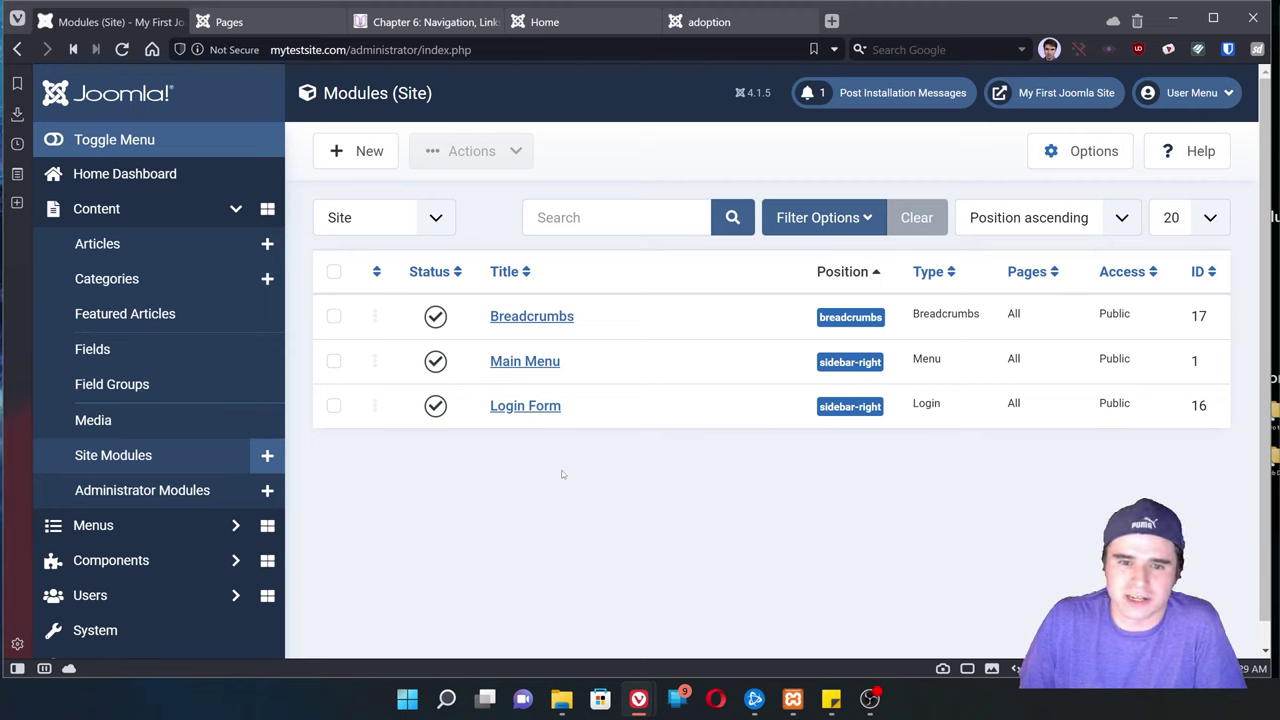
Open the Login Form module for editing and consult the Chapter 6 guide's diagram of default Cassiopeia module positions
click(524, 407)
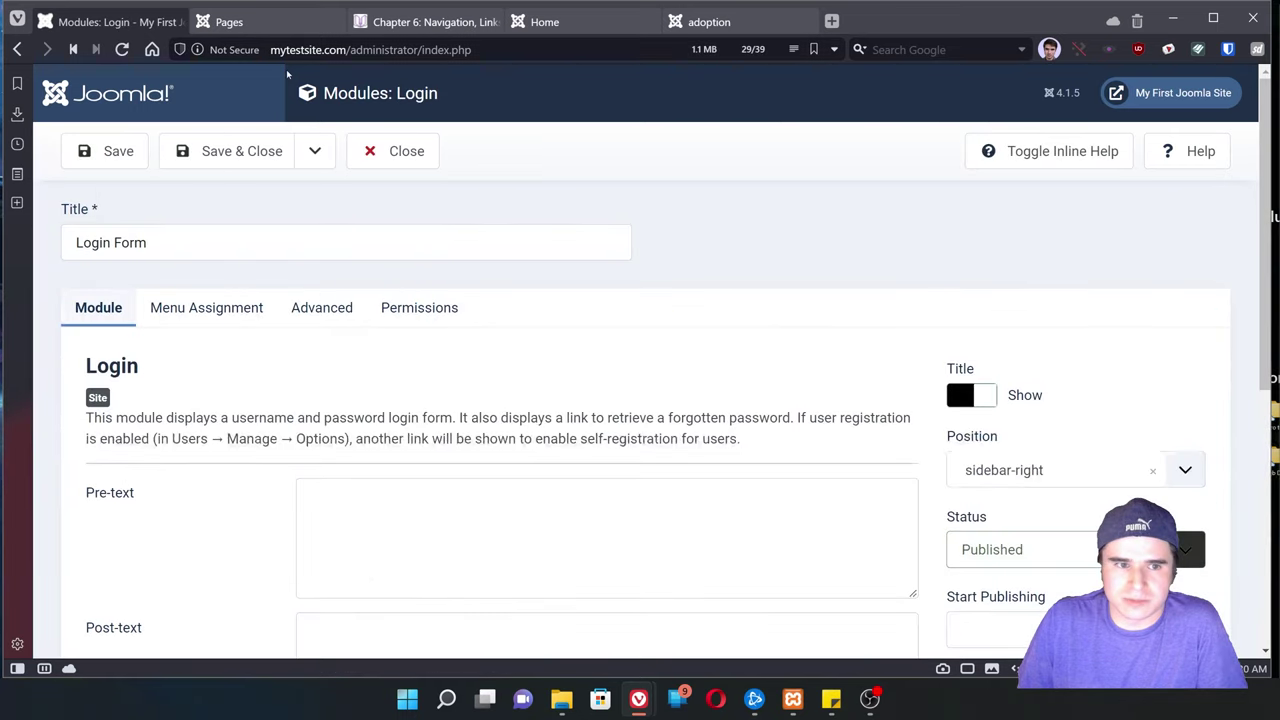
click(430, 21)
scroll(748, 425, down, 10)
scroll(748, 425, up, 15)
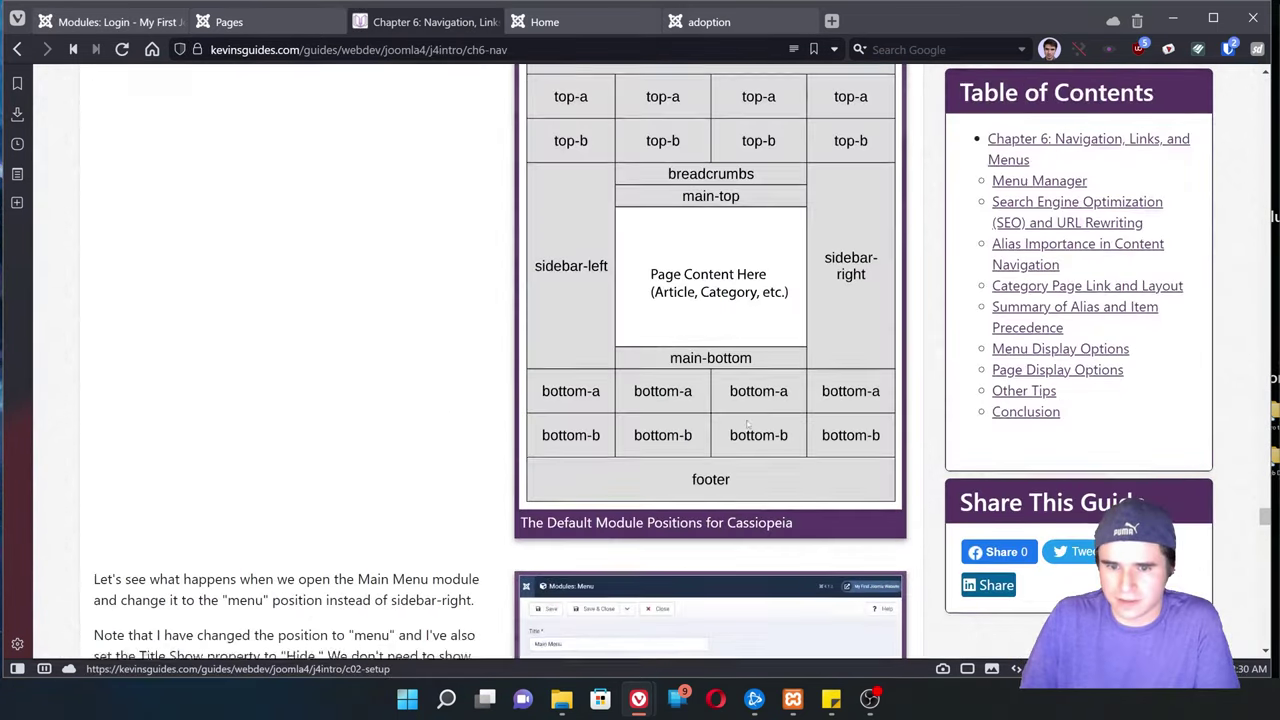
scroll(746, 421, up, 3)
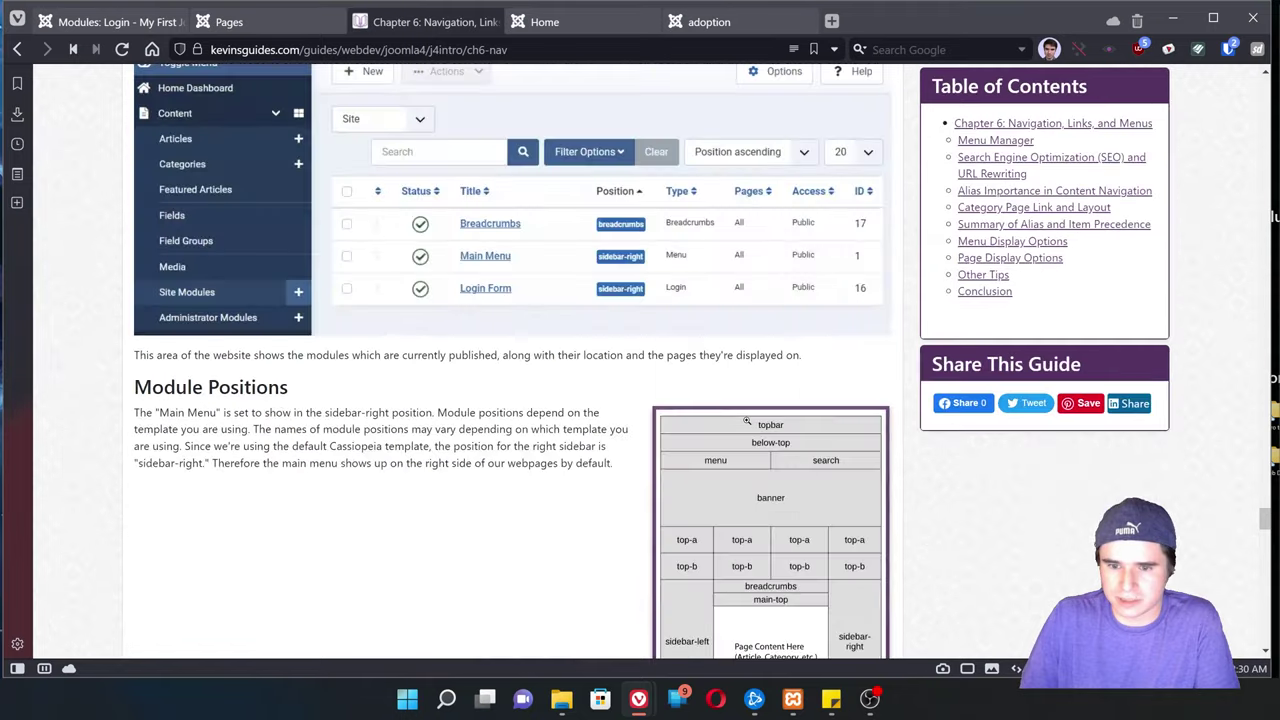
scroll(746, 421, down, 4)
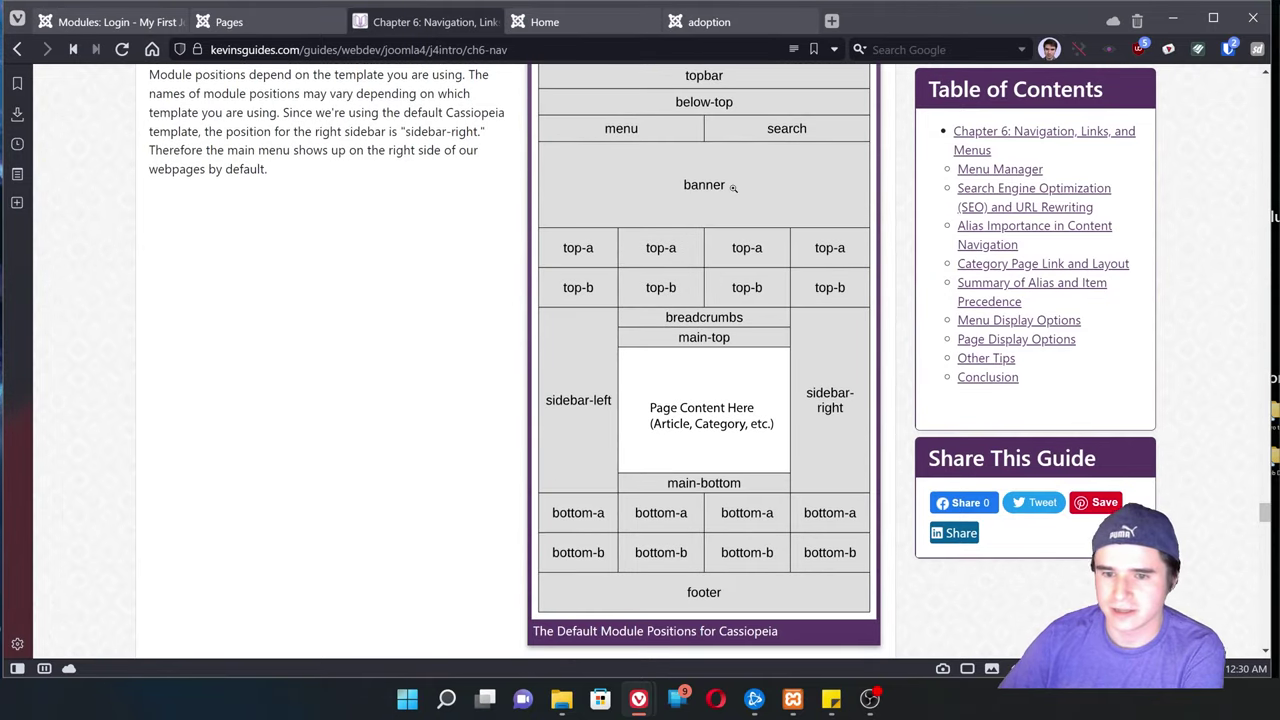
scroll(731, 189, up, 1)
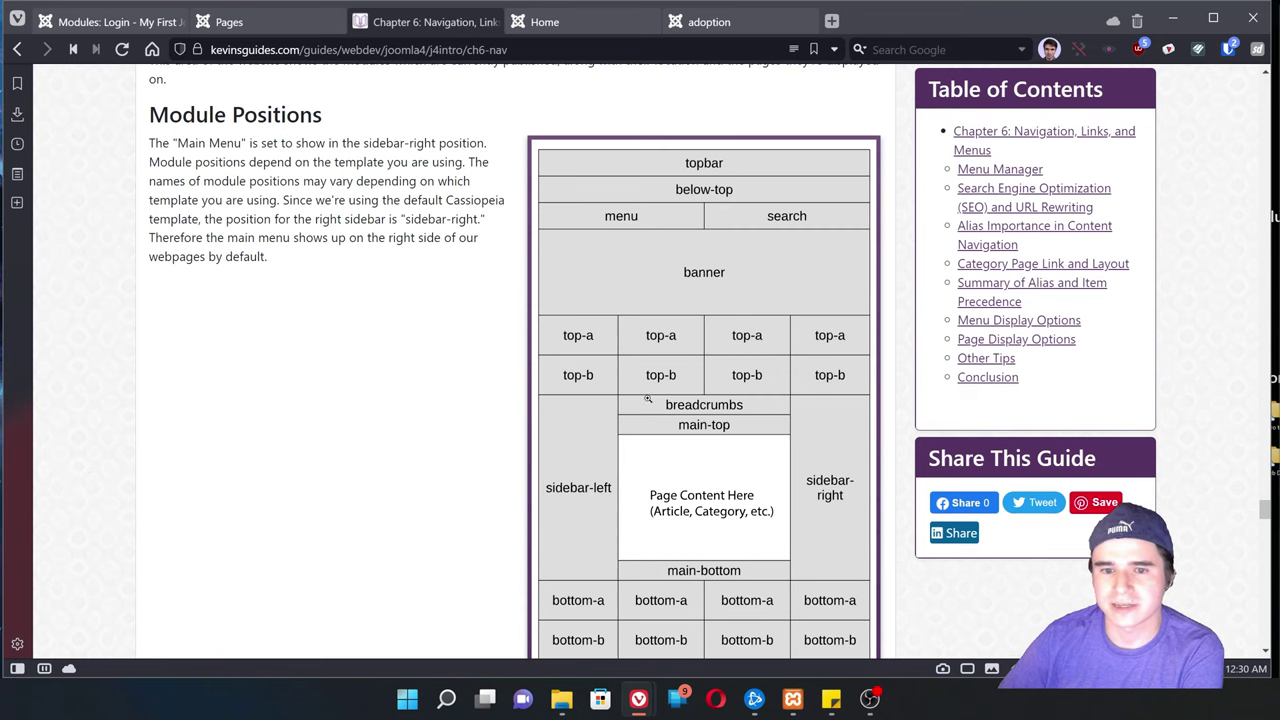
scroll(652, 380, down, 1)
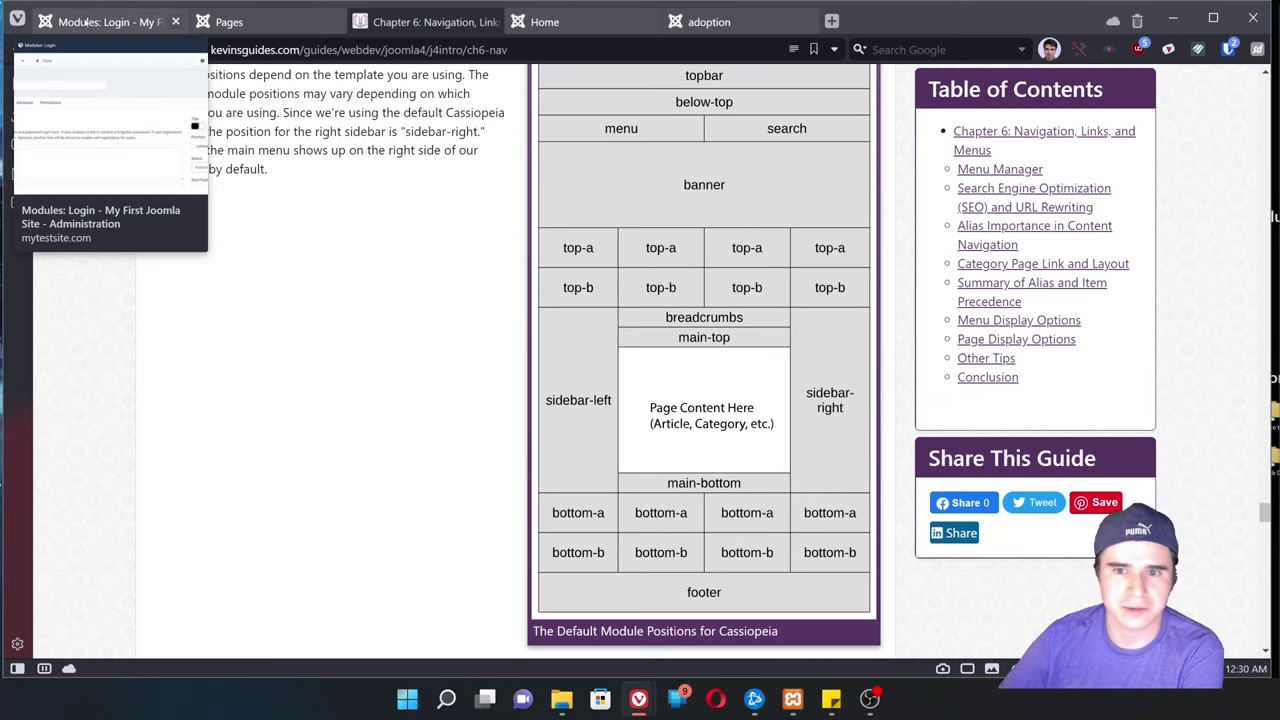
Set the Login Form module's position to Sidebar-left and save the module
click(85, 22)
scroll(600, 280, down, 1)
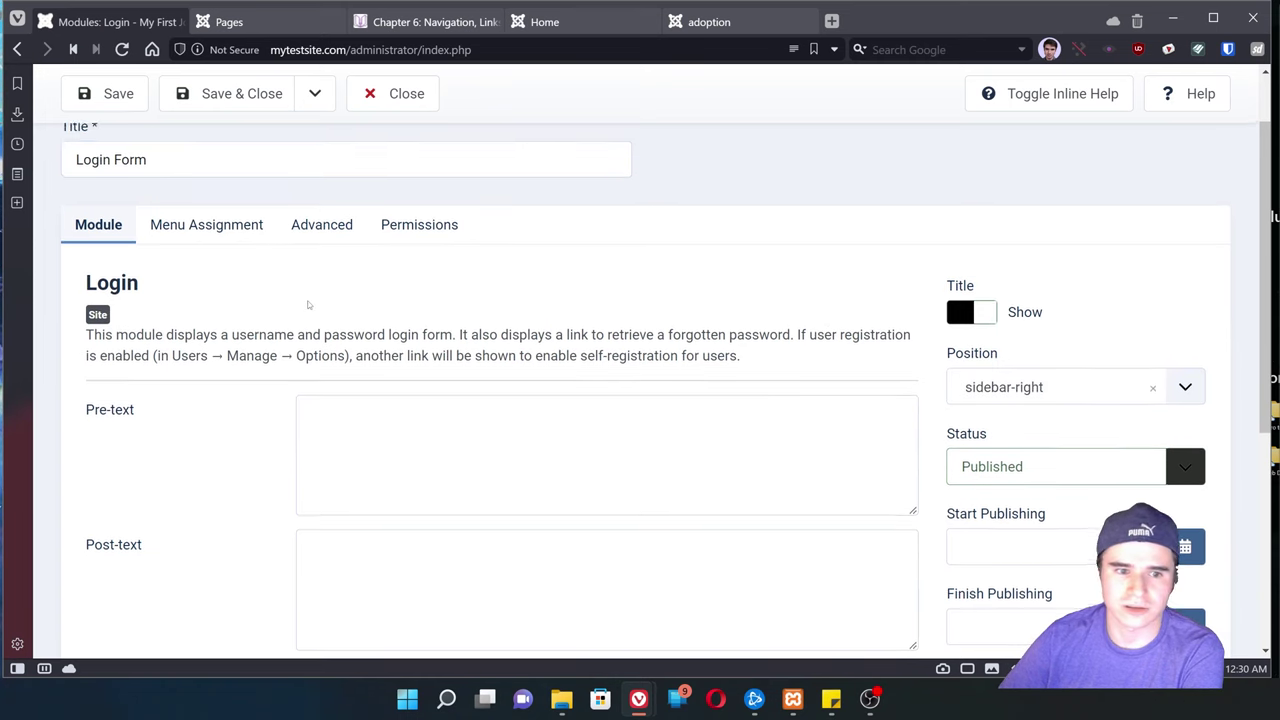
scroll(310, 305, up, 1)
click(1054, 470)
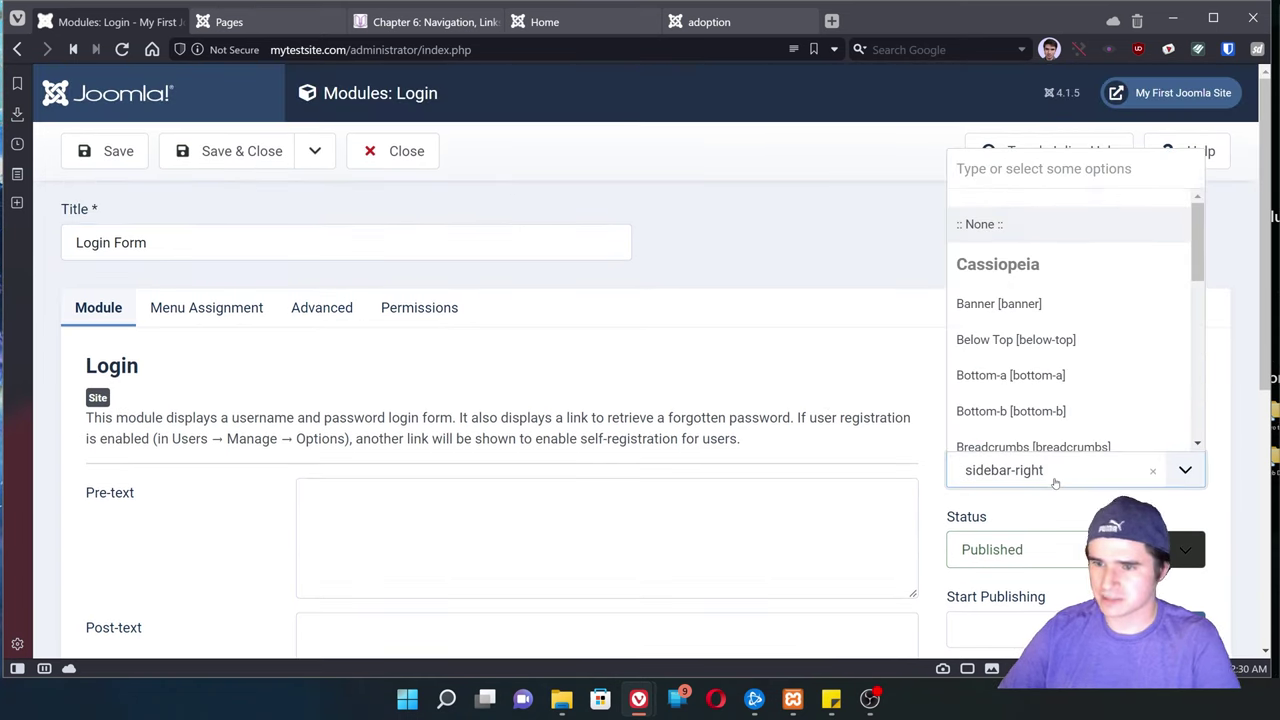
text(side)
key(Down)
key(Return)
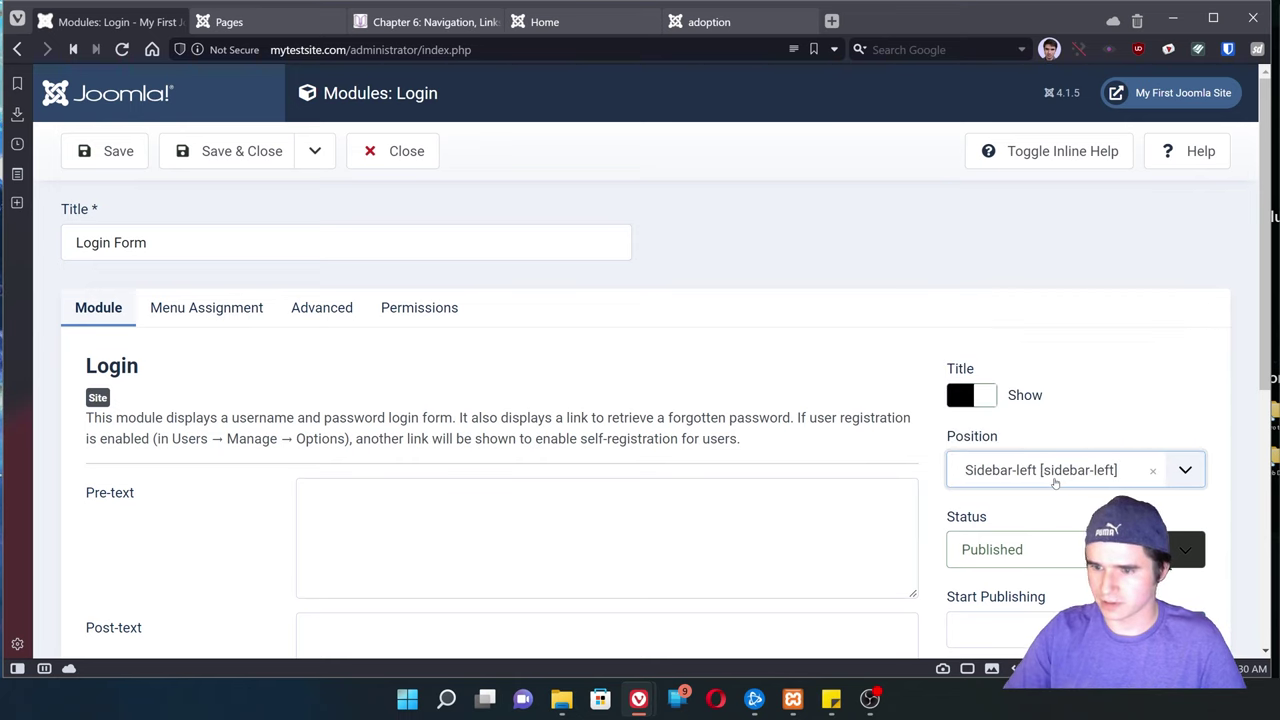
click(108, 151)
Reload the site's Pages listing to examine the sidebar layout, and open the Frequently Asked Questions article
click(232, 24)
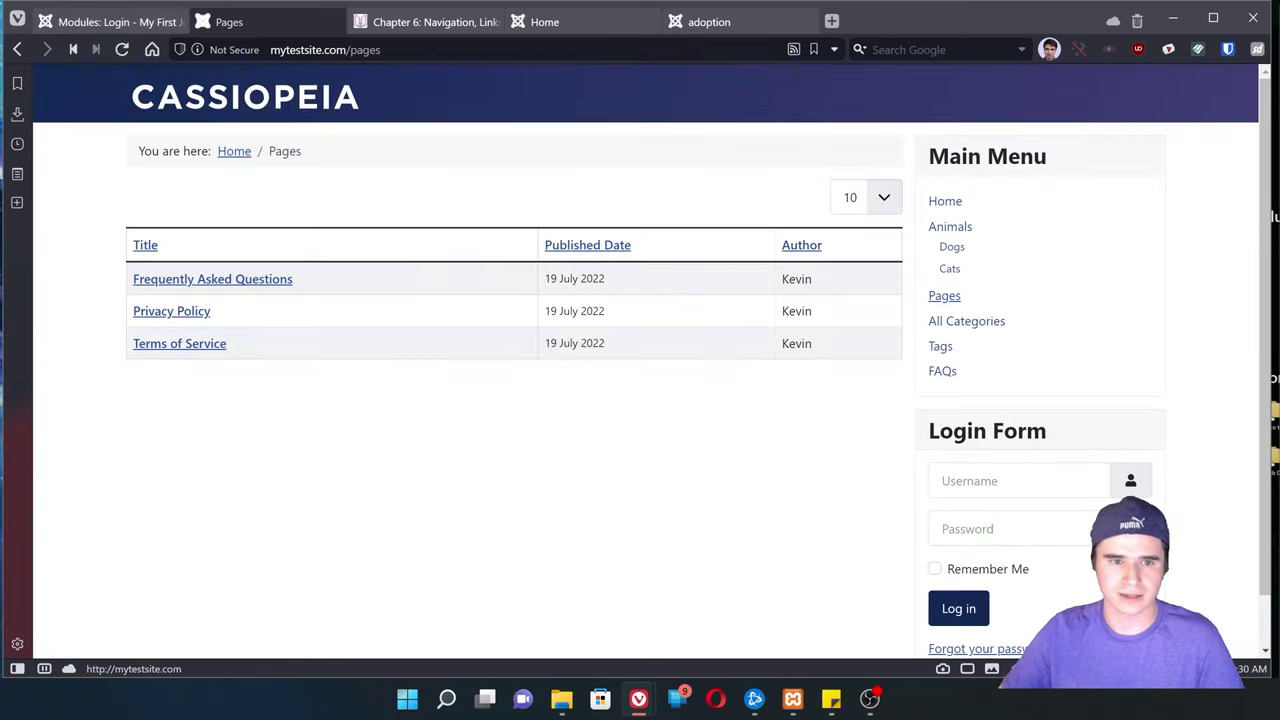
key(F5)
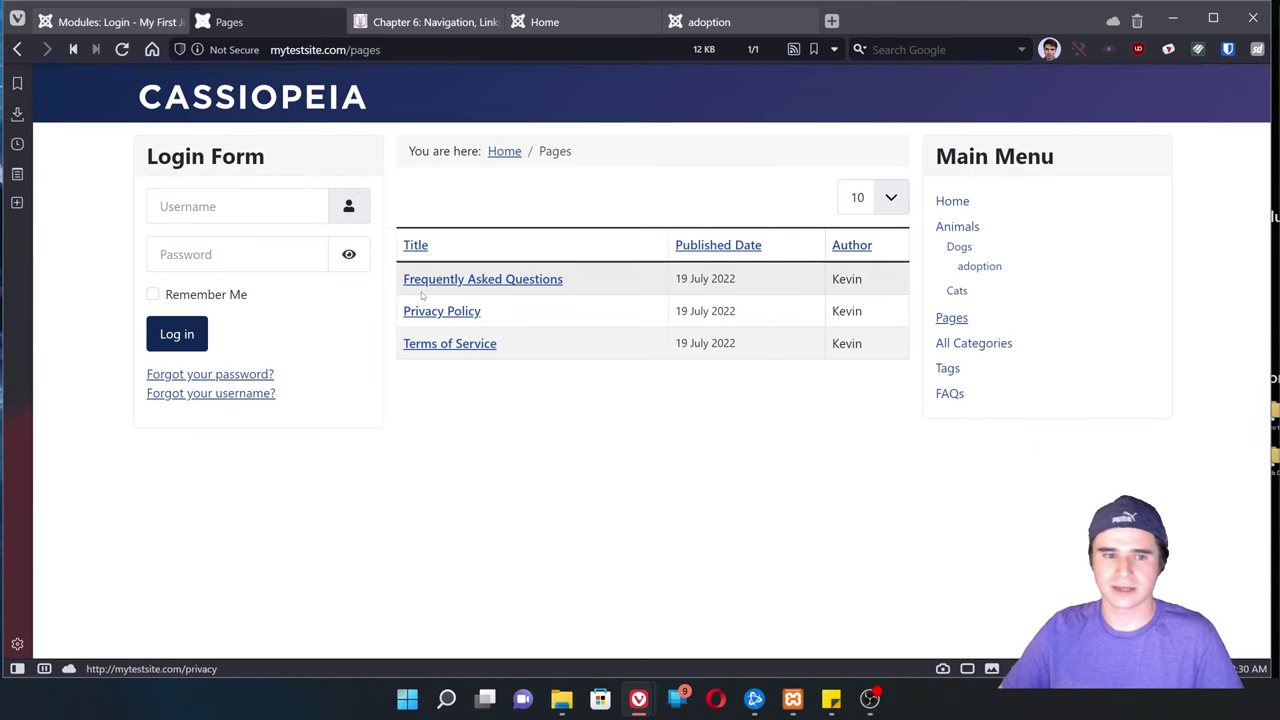
mouse_move(936, 156)
mouse_down()
mouse_move(1028, 157)
mouse_move(936, 157)
mouse_up()
click(288, 168)
drag(288, 168, 330, 165)
click(330, 165)
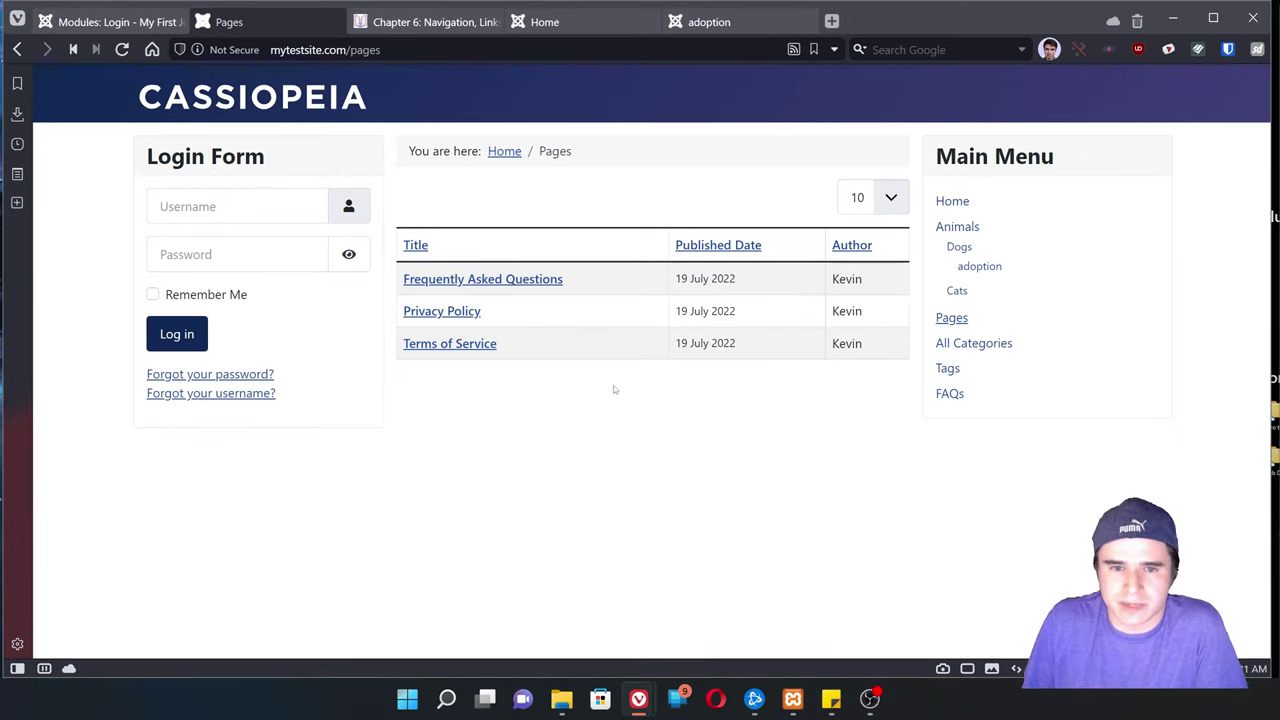
click(494, 284)
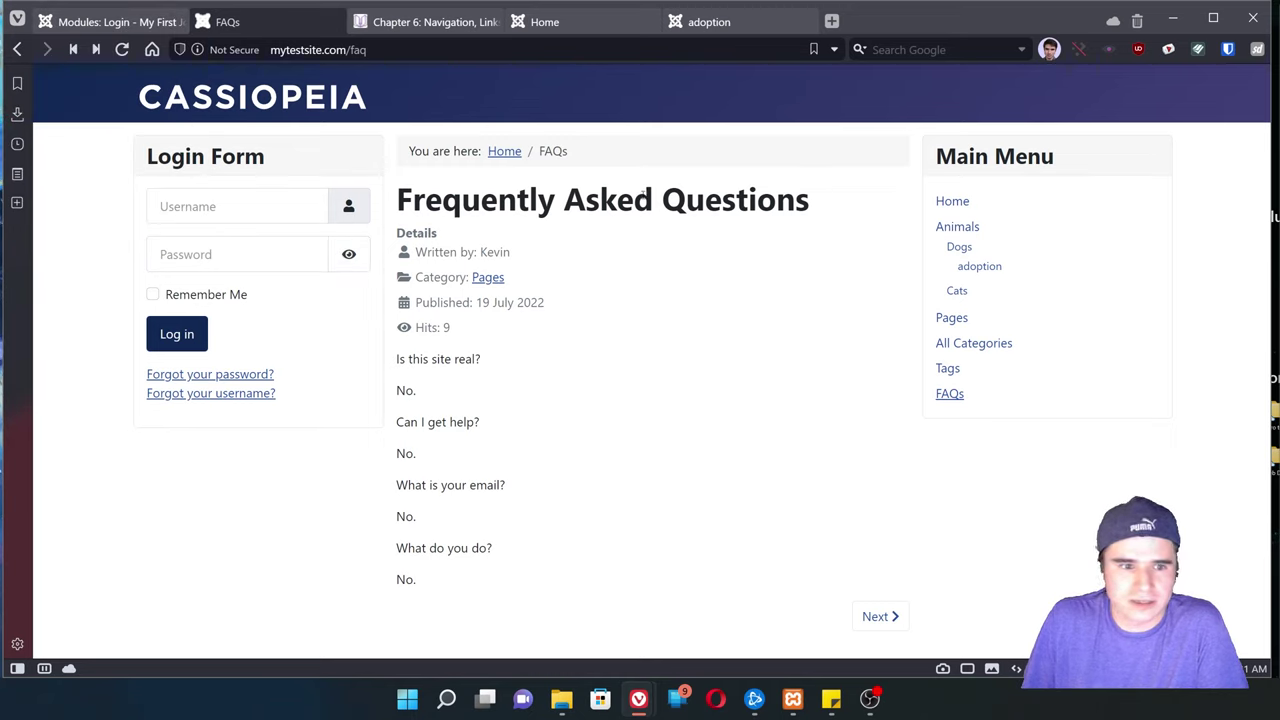
Set the Main Menu module's position to Sidebar-left, save and close it, and reload the site's home page
click(110, 21)
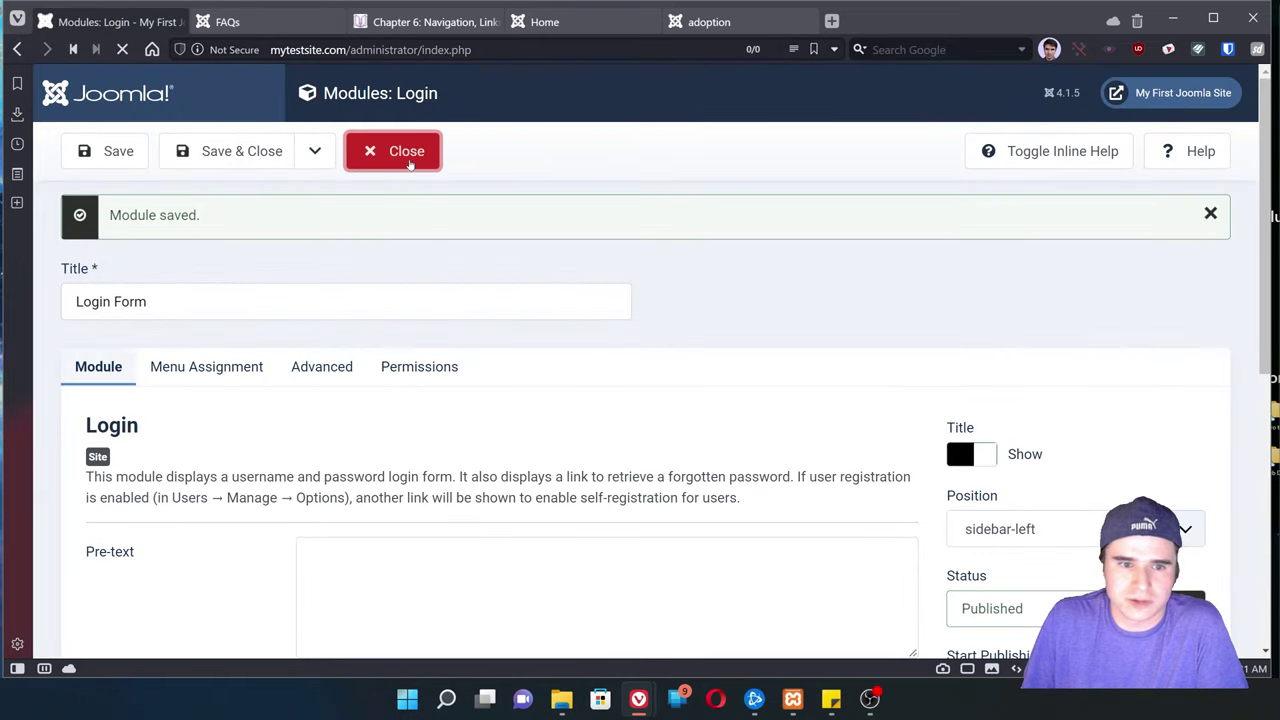
click(409, 162)
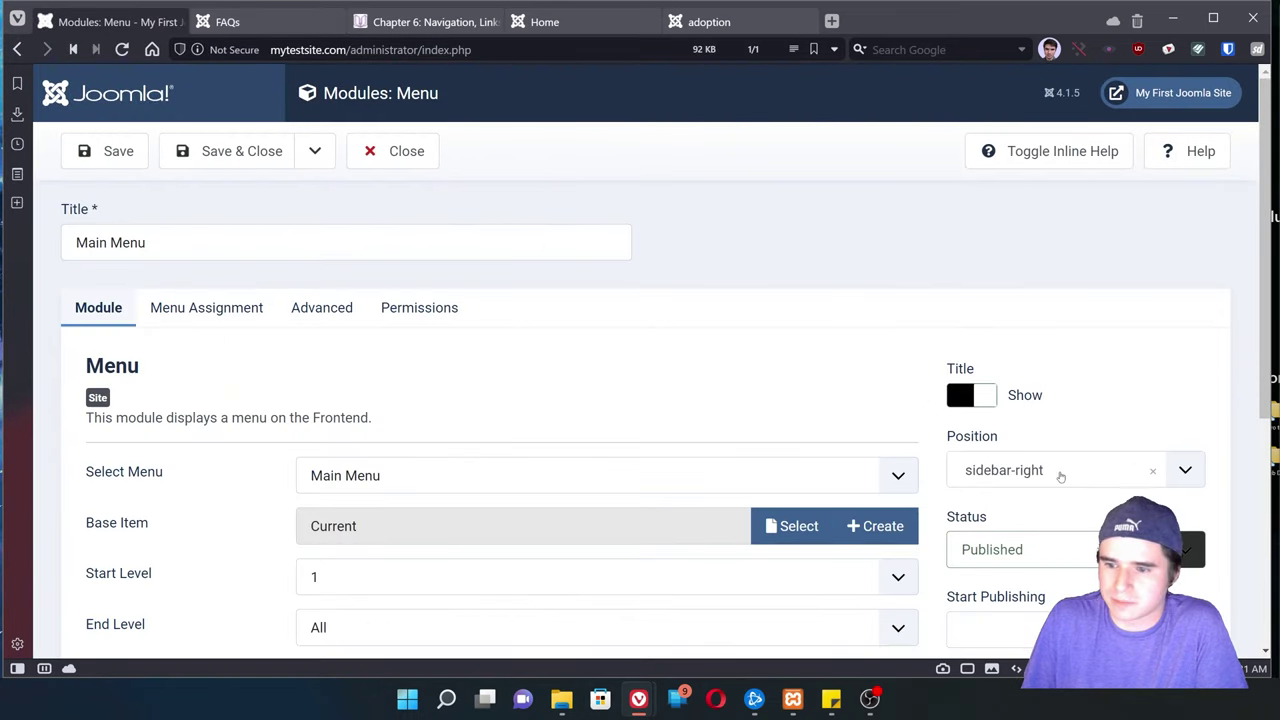
click(1061, 477)
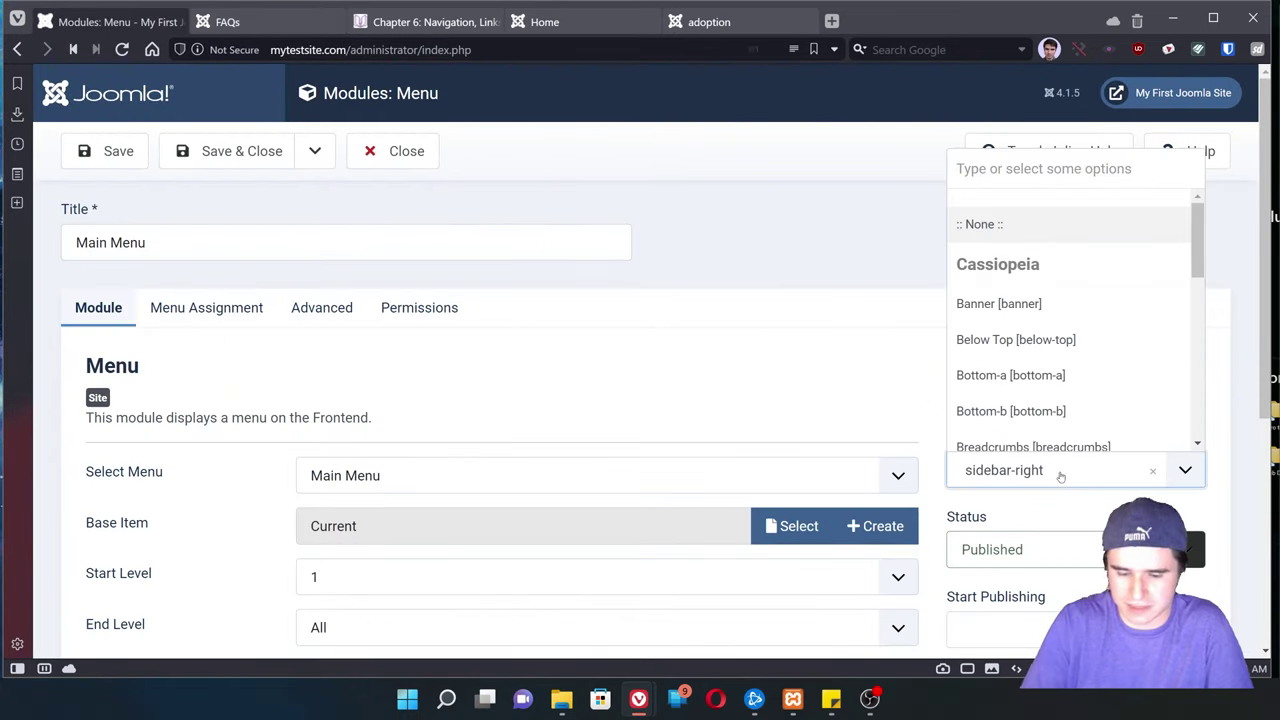
text(sidebar)
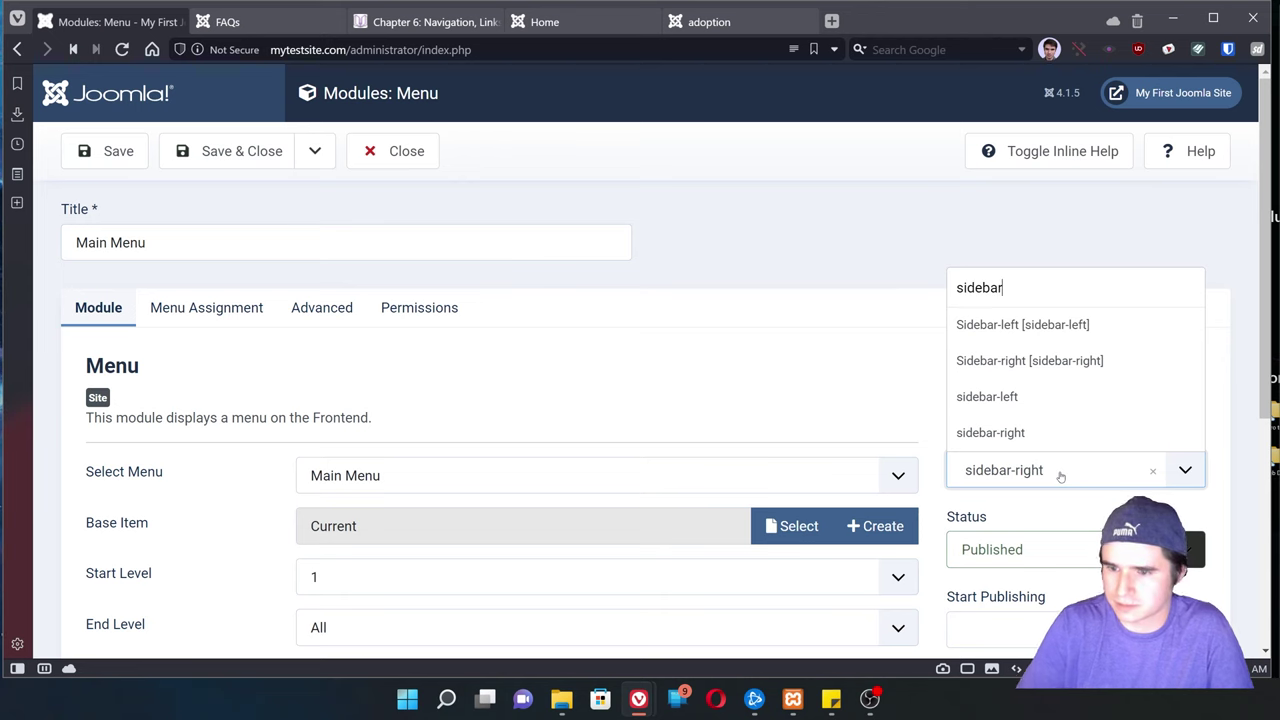
click(1049, 327)
click(240, 151)
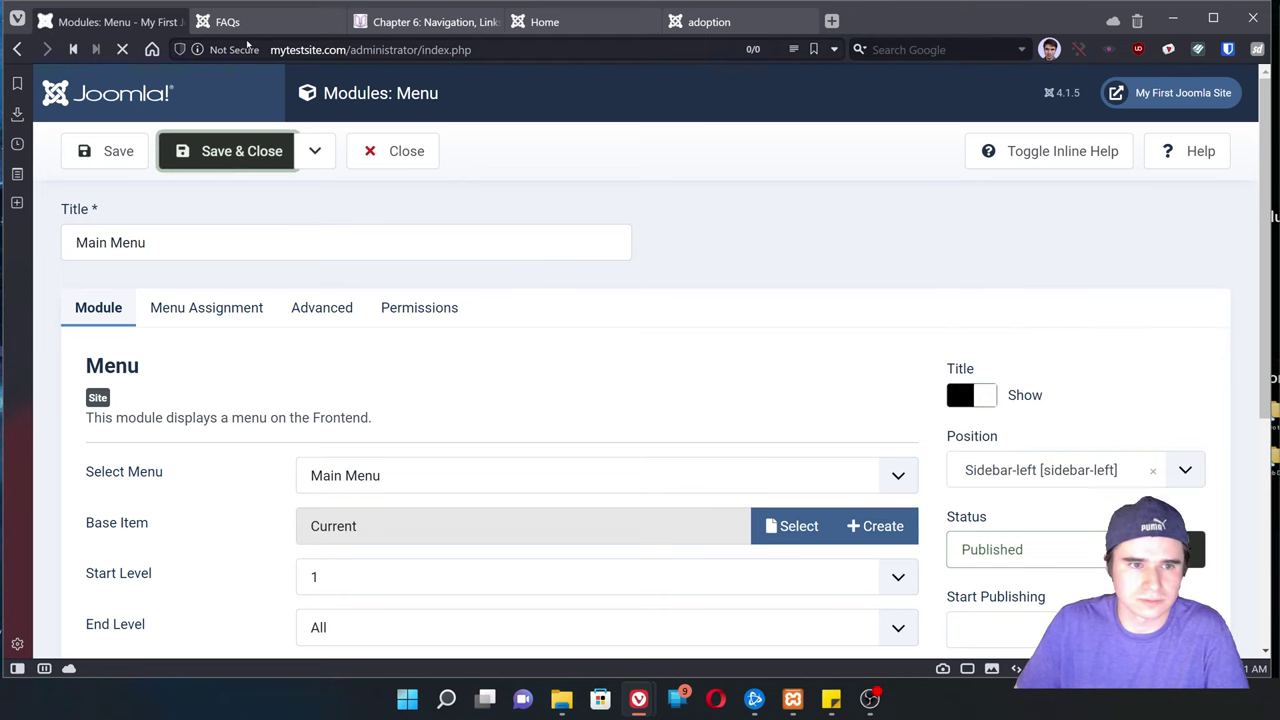
click(530, 21)
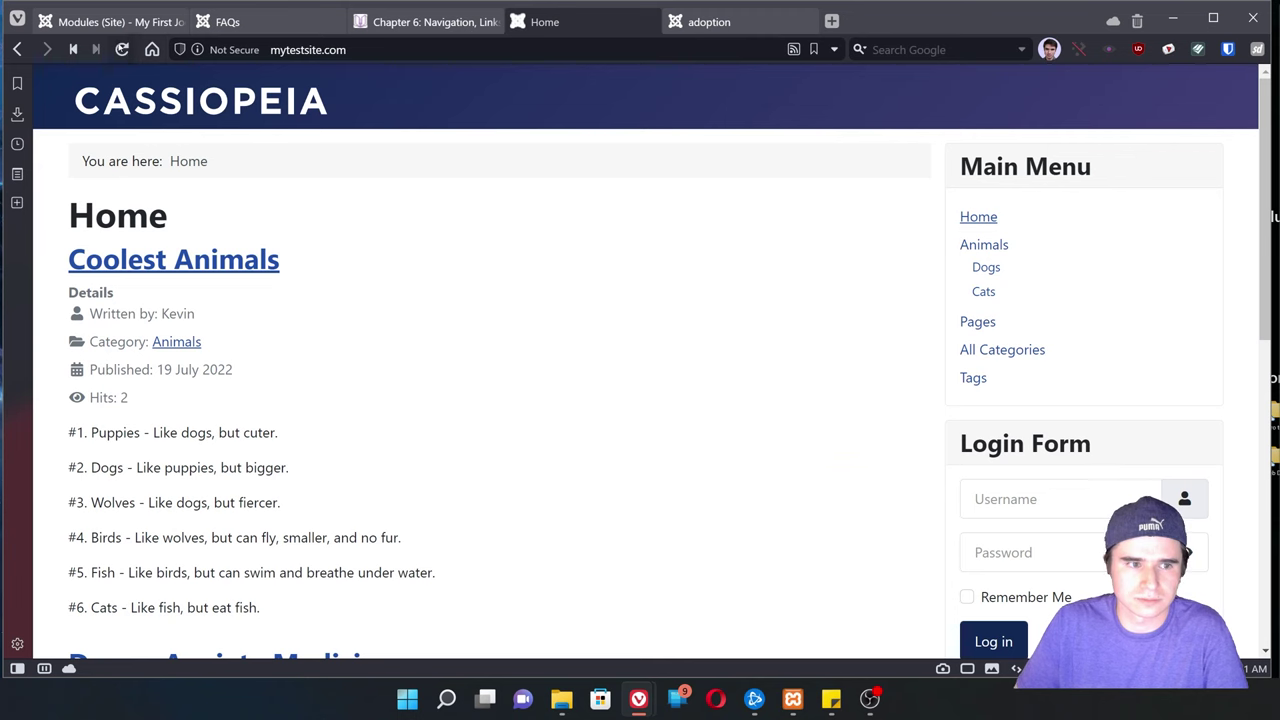
click(122, 49)
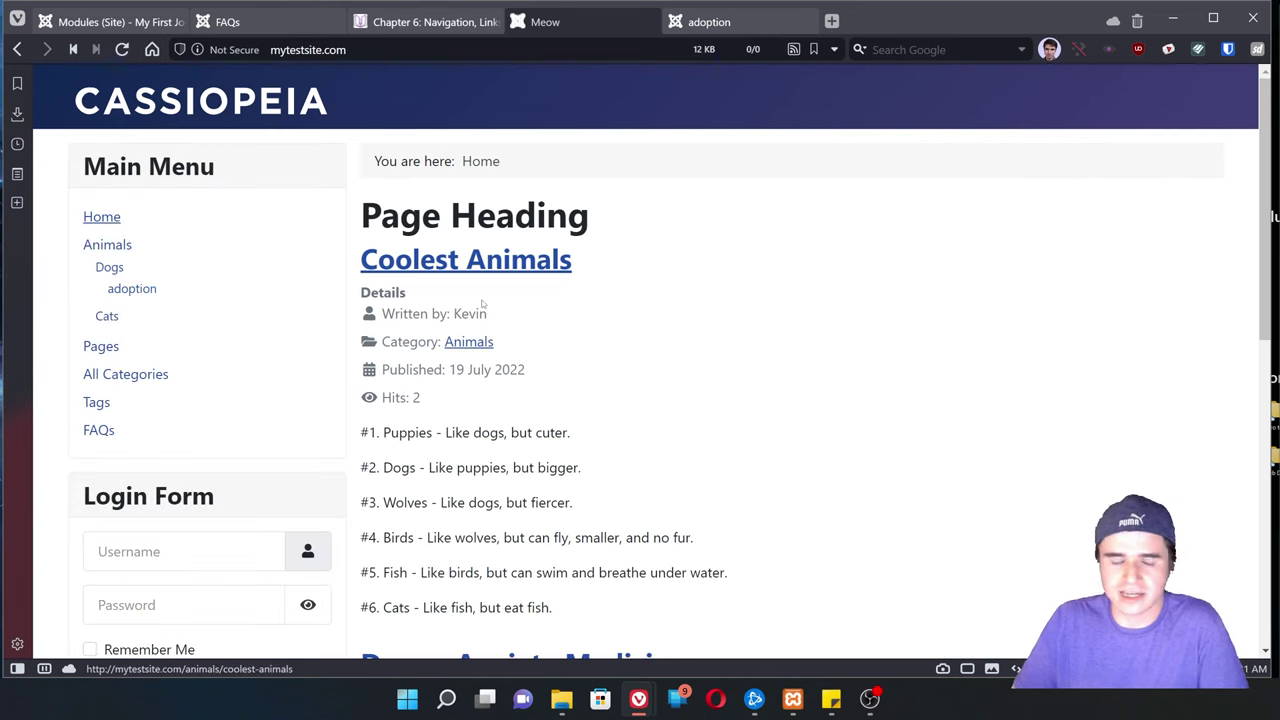
Look over the home page's sidebar with the Main Menu and Login Form modules
scroll(470, 300, down, 1)
scroll(453, 291, up, 1)
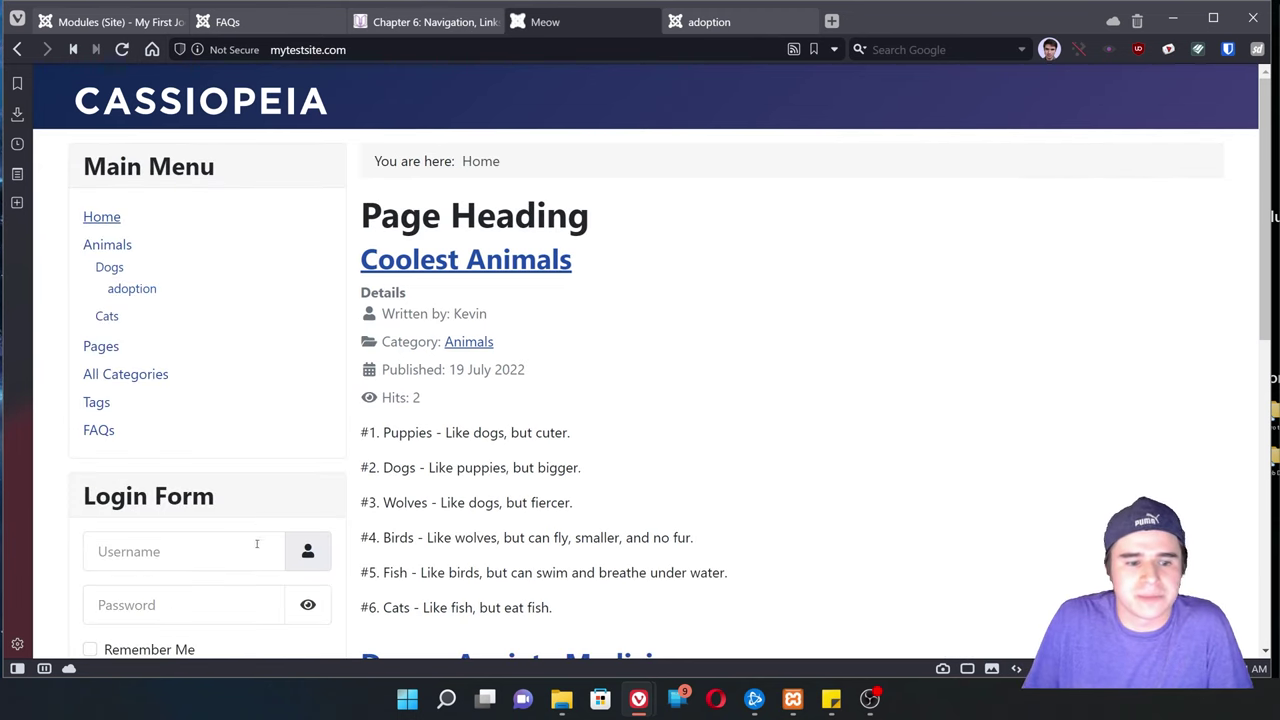
scroll(206, 400, down, 2)
scroll(335, 472, up, 1)
scroll(270, 522, up, 2)
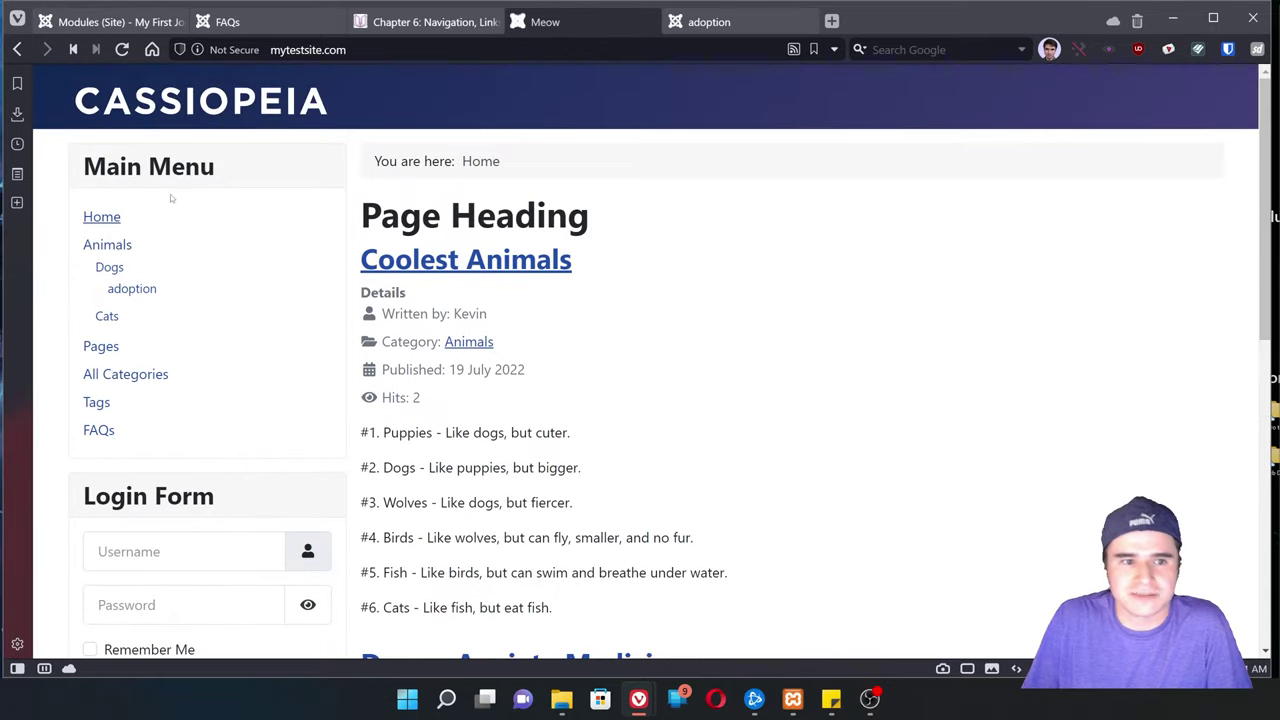
Open the Main Menu module's menu assignment, set it to Only on the pages selected, and clear all menu items
click(150, 22)
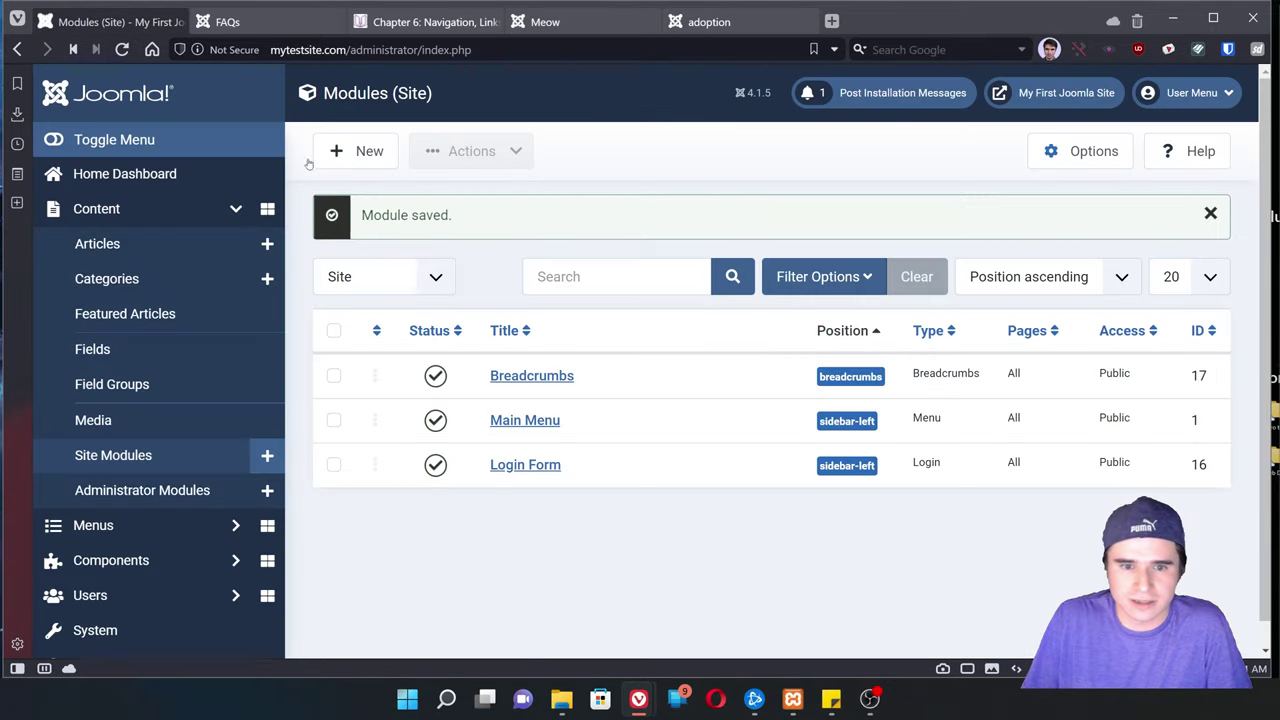
click(525, 419)
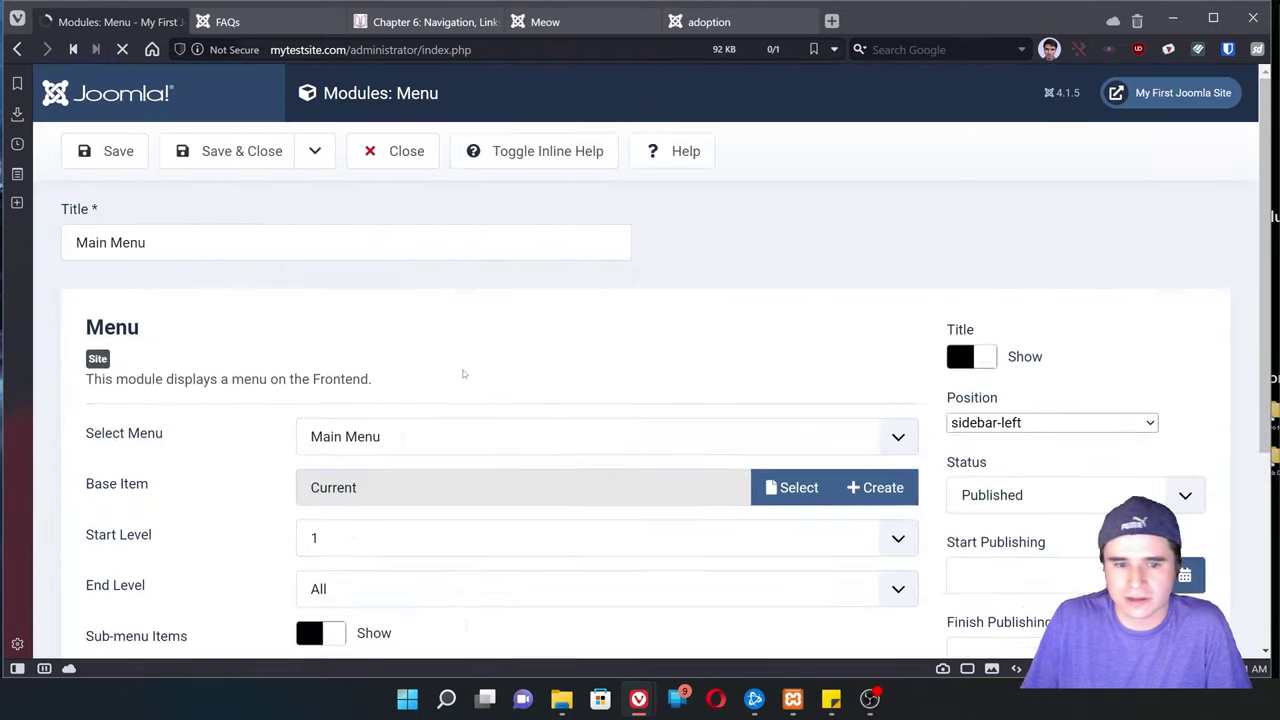
scroll(539, 400, down, 1)
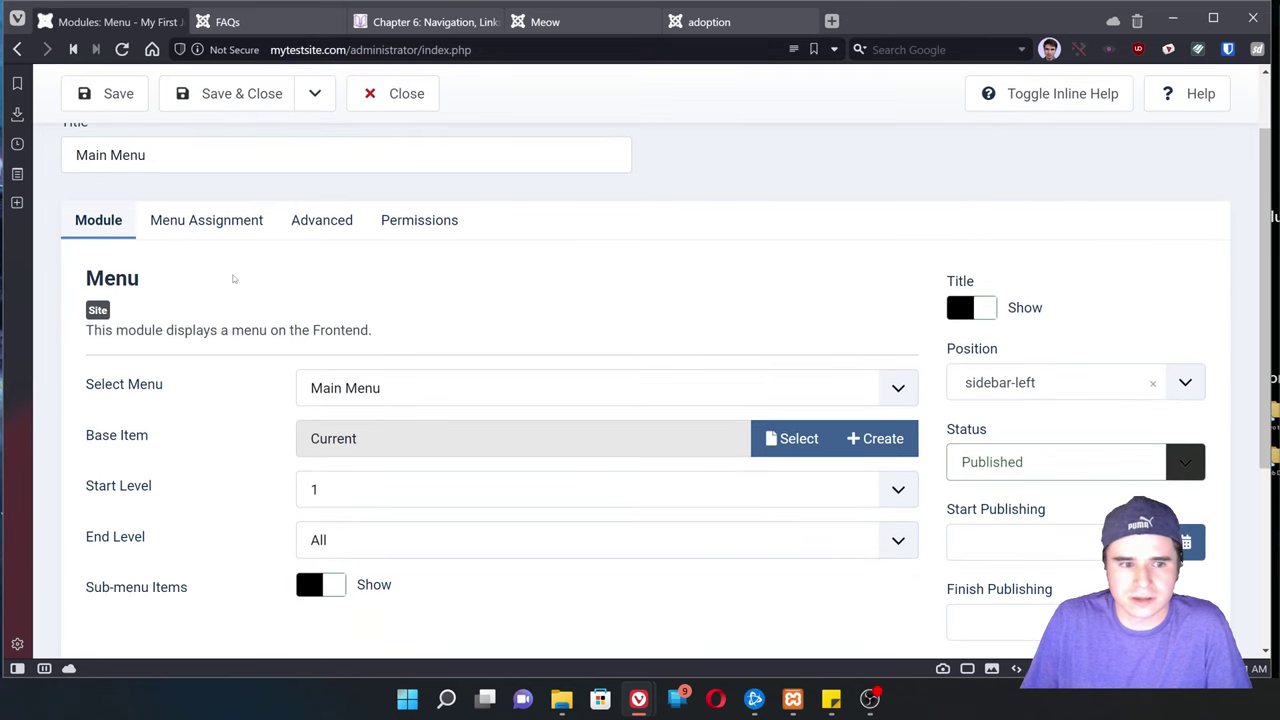
scroll(190, 235, up, 1)
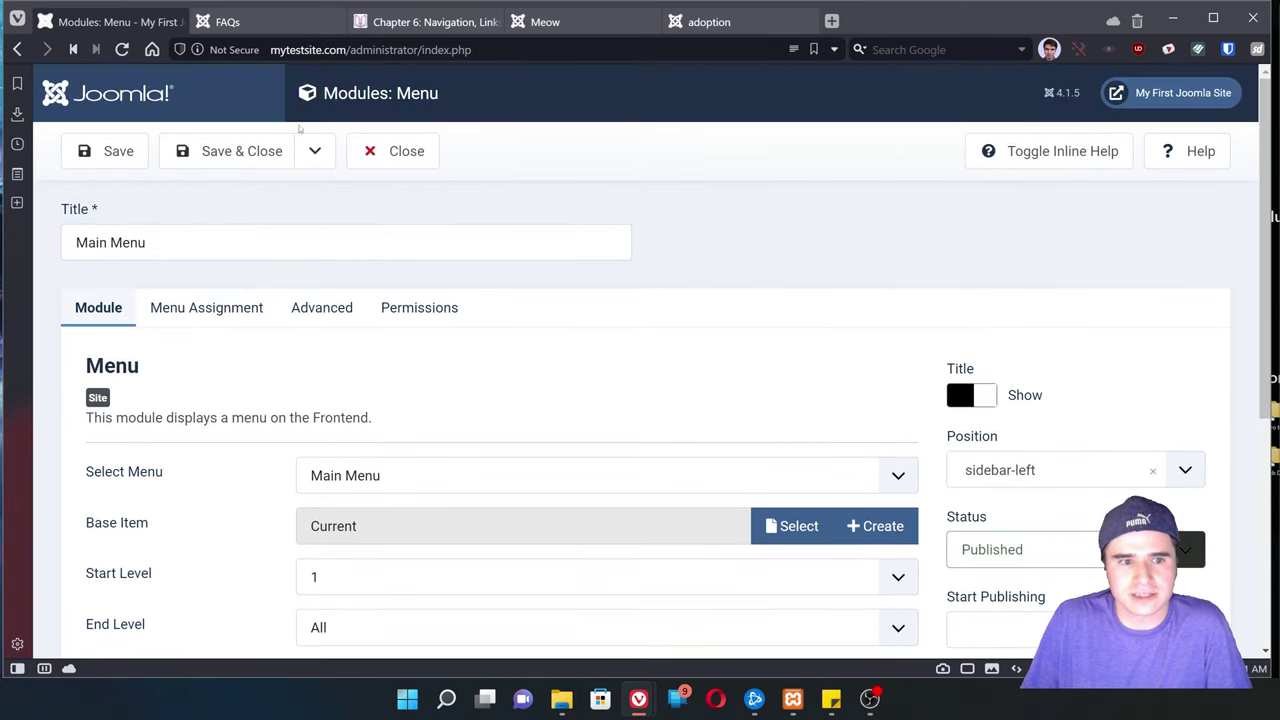
click(204, 312)
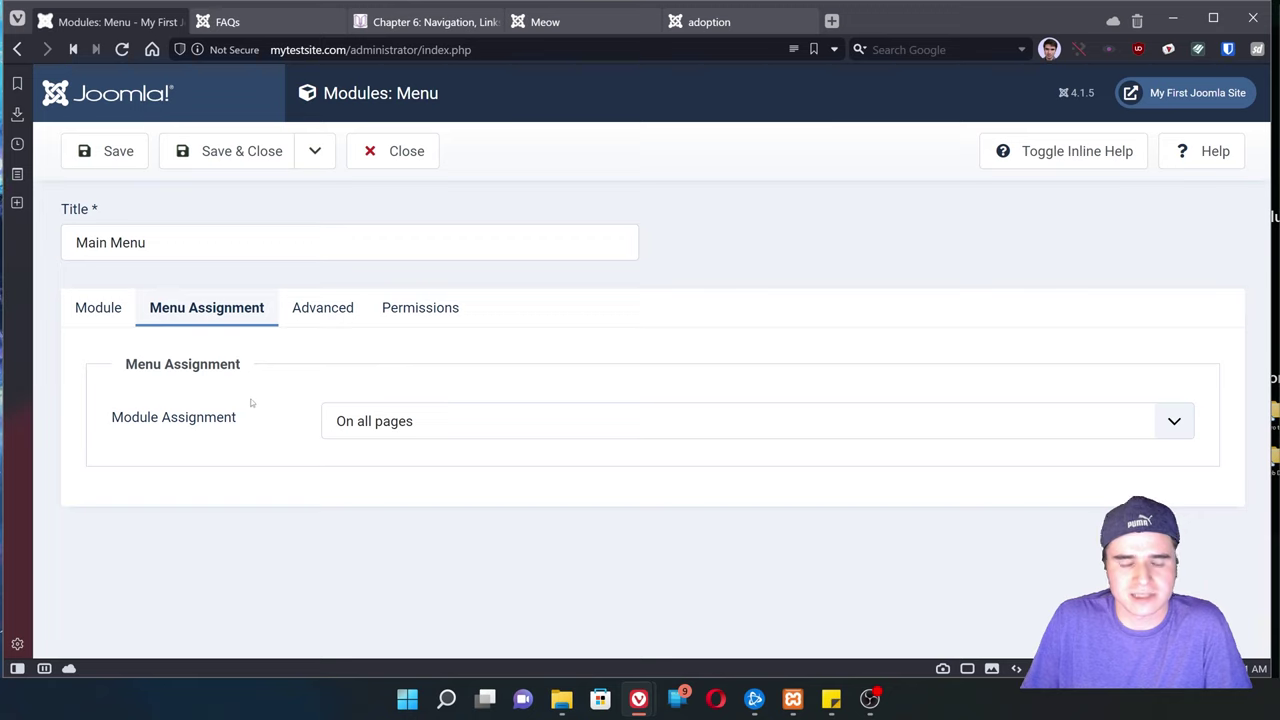
drag(131, 420, 278, 411)
click(375, 419)
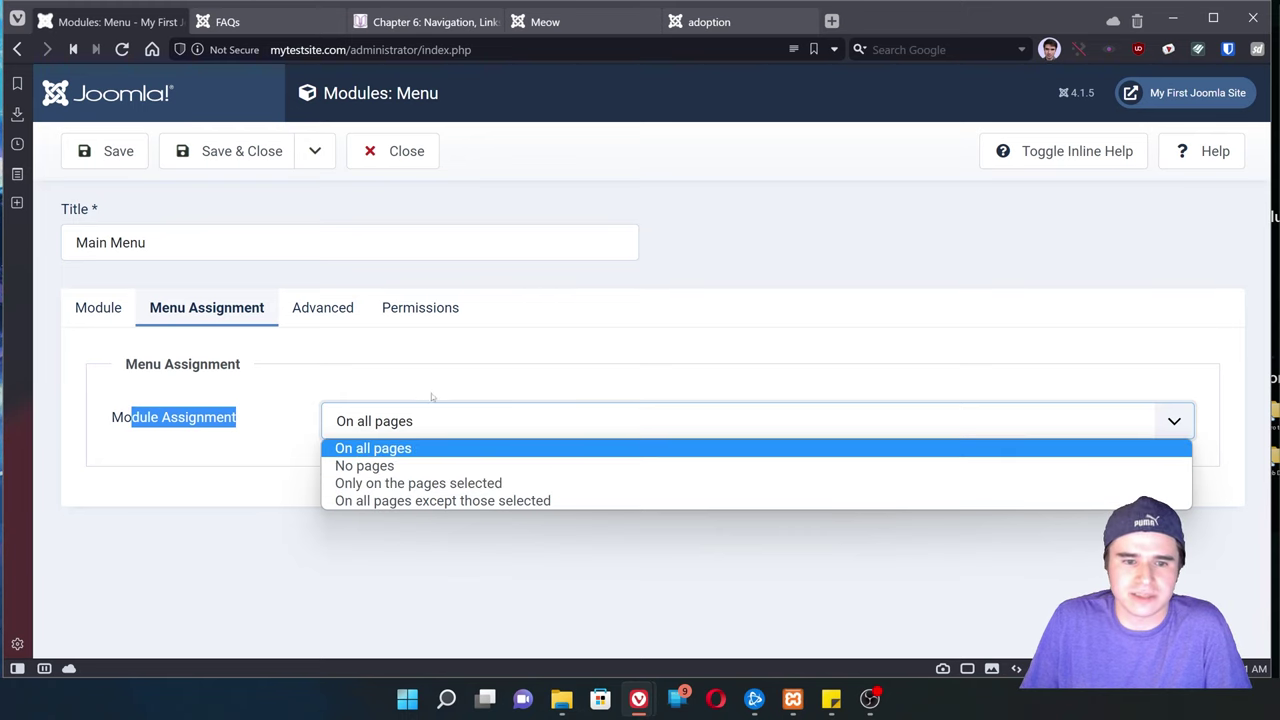
click(428, 484)
scroll(494, 246, down, 2)
click(533, 310)
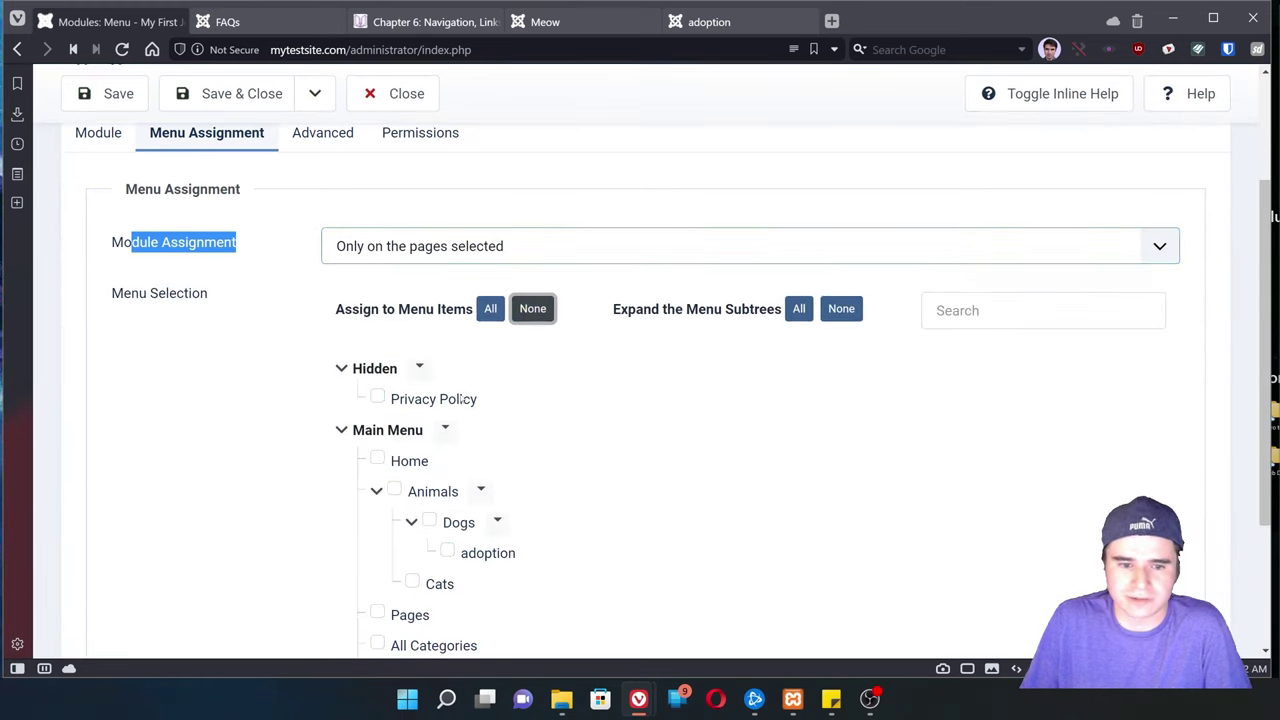
Assign the Main Menu module to the Home menu item only, and save and close the module
scroll(351, 277, down, 2)
click(377, 286)
scroll(370, 420, up, 4)
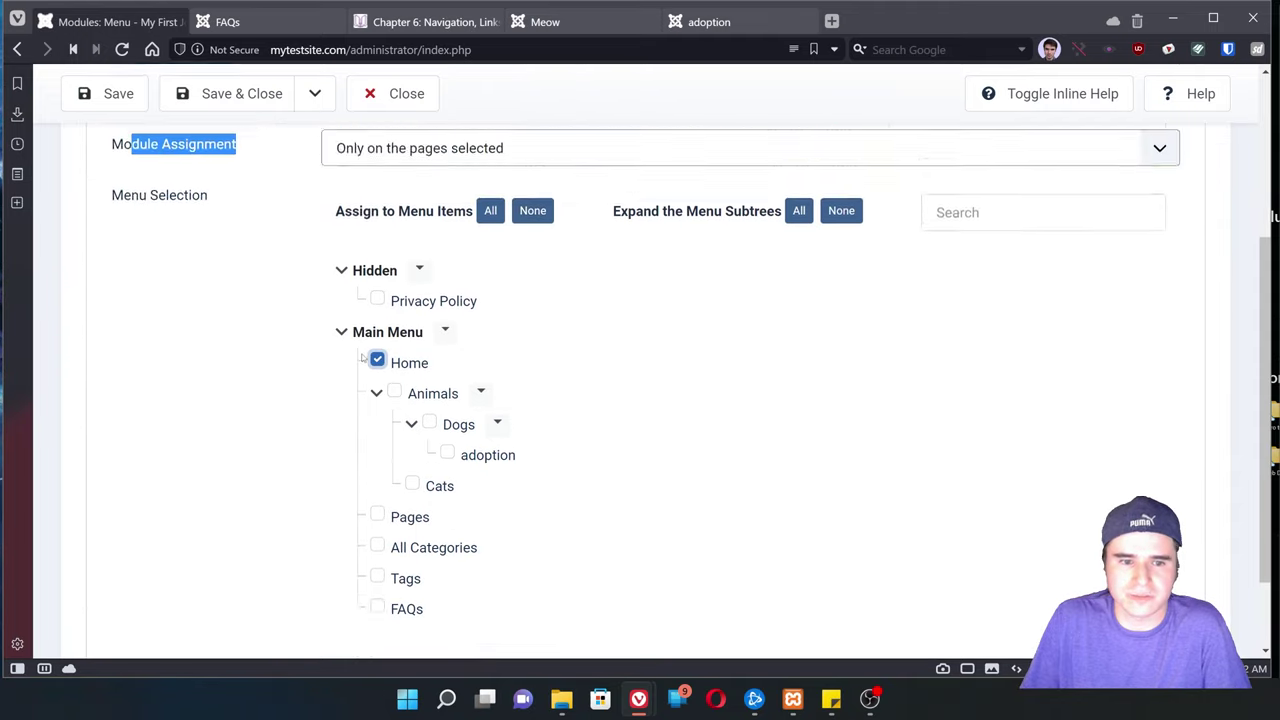
scroll(460, 423, down, 2)
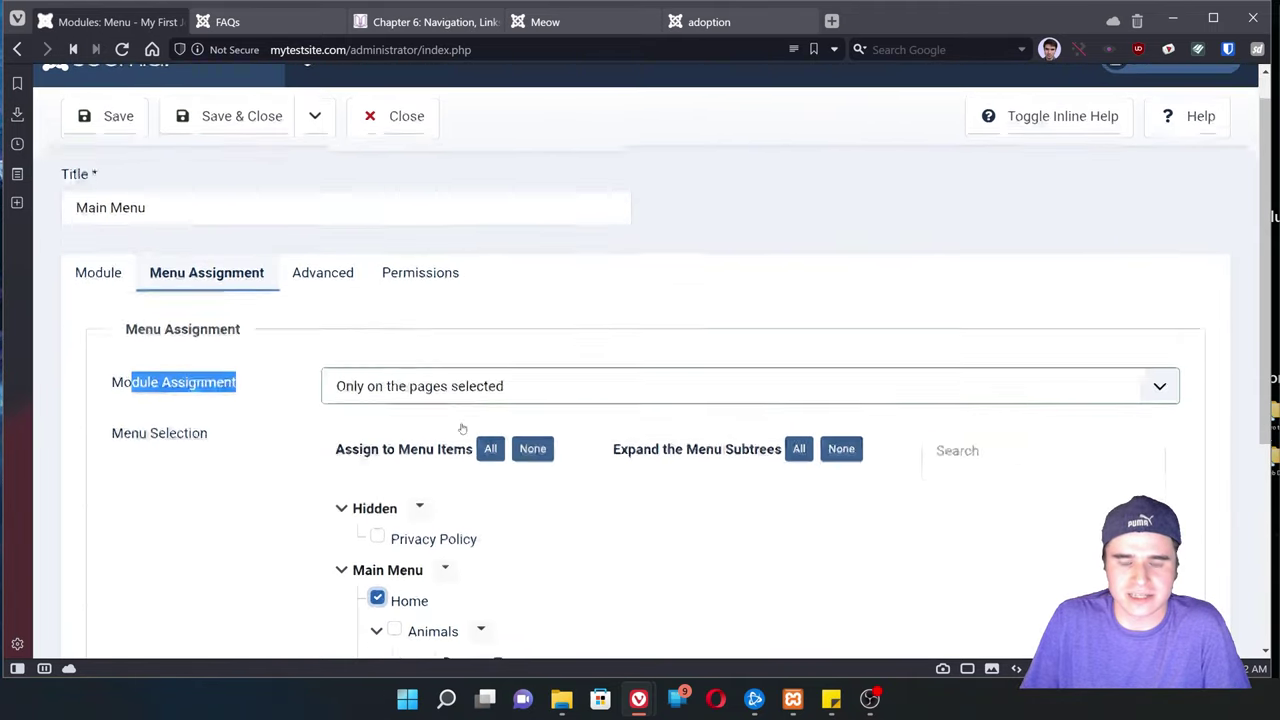
scroll(341, 432, up, 2)
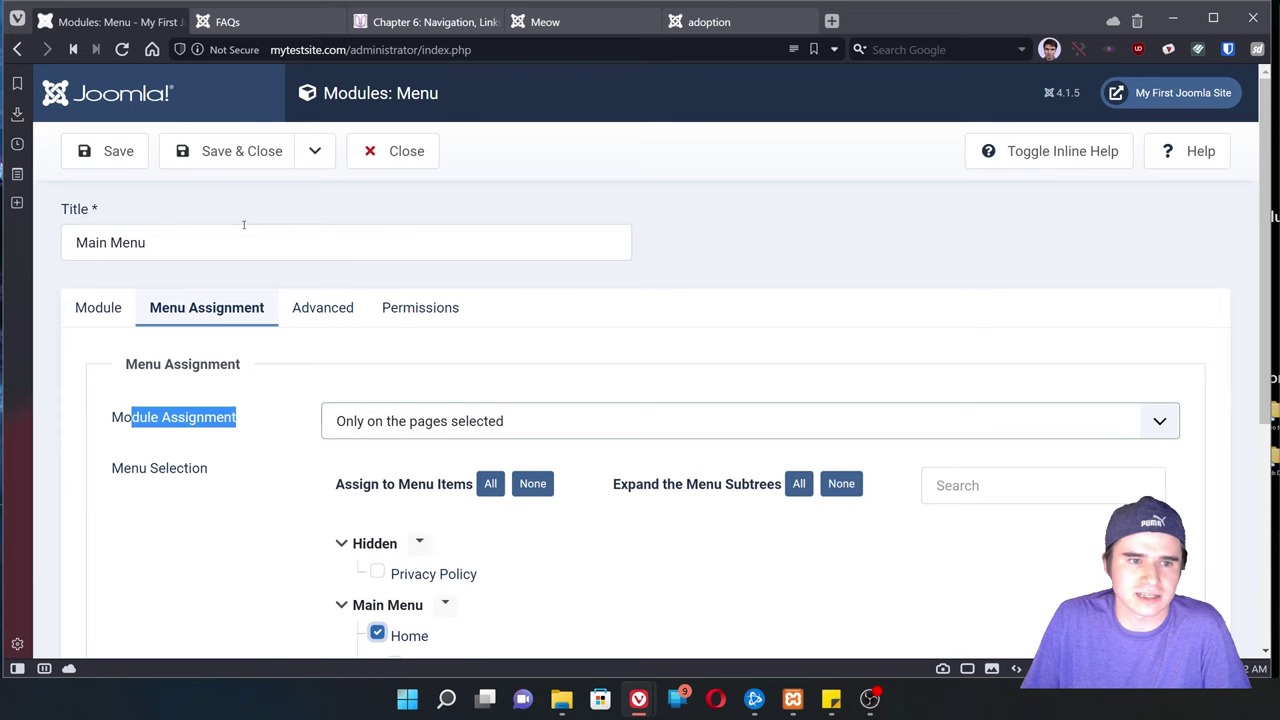
click(225, 151)
Compare the site's home page with its Cats page to check where the Main Menu module appears
click(406, 16)
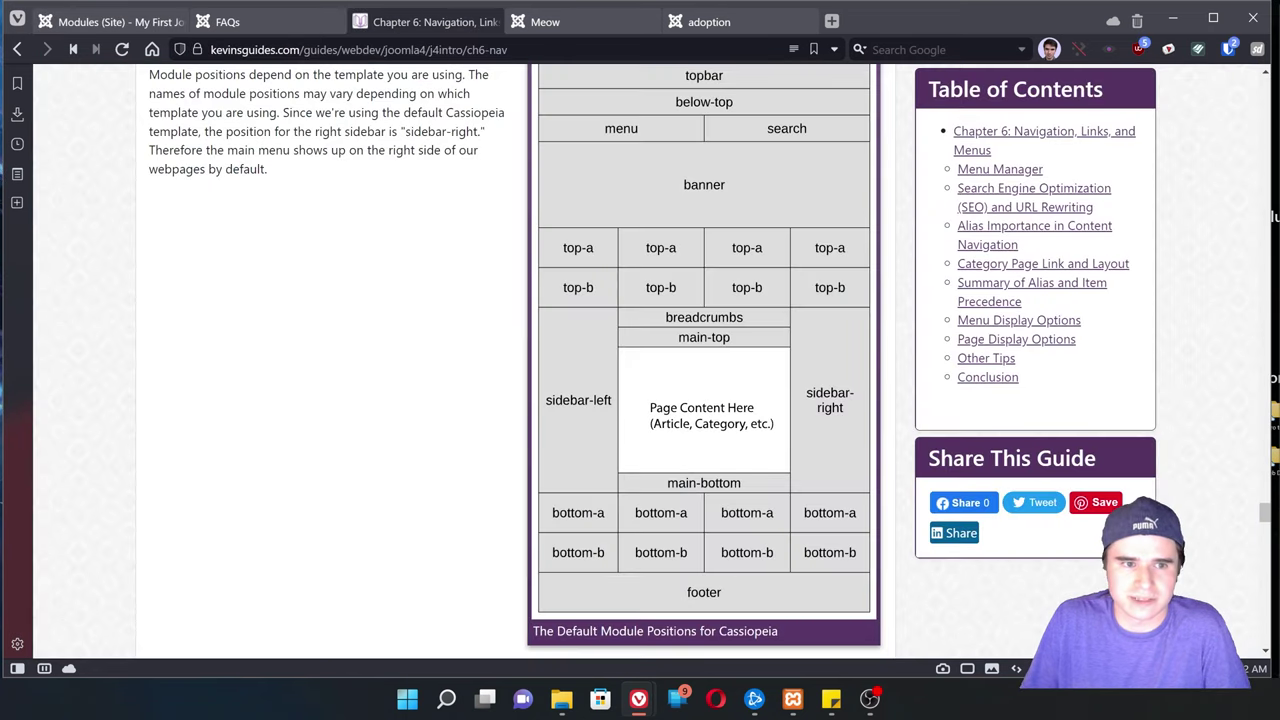
click(560, 22)
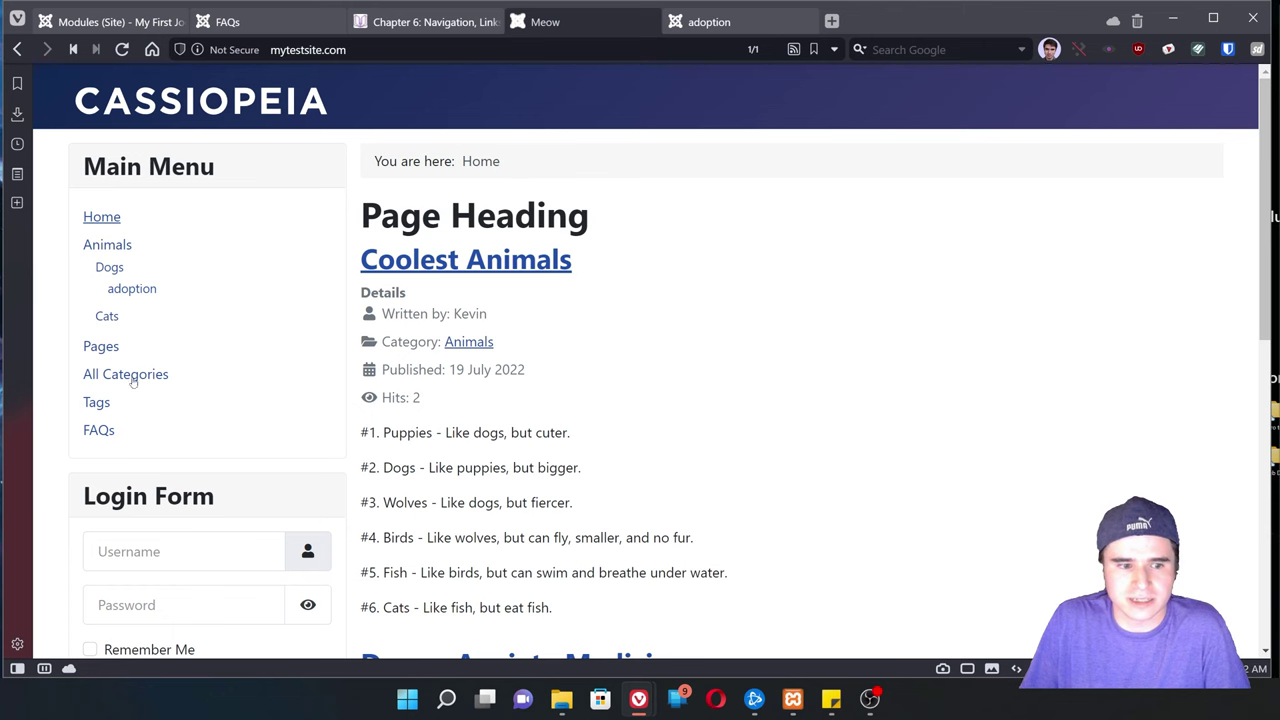
scroll(117, 323, down, 1)
scroll(117, 323, up, 1)
click(106, 316)
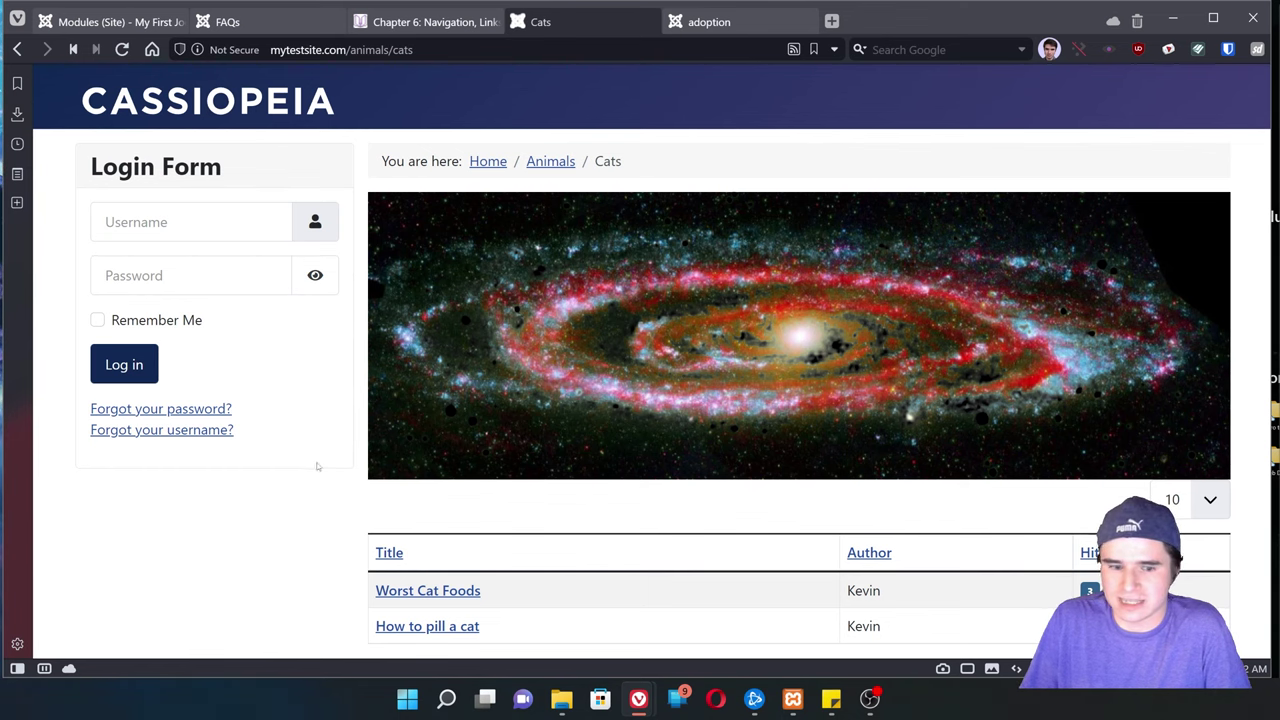
click(488, 161)
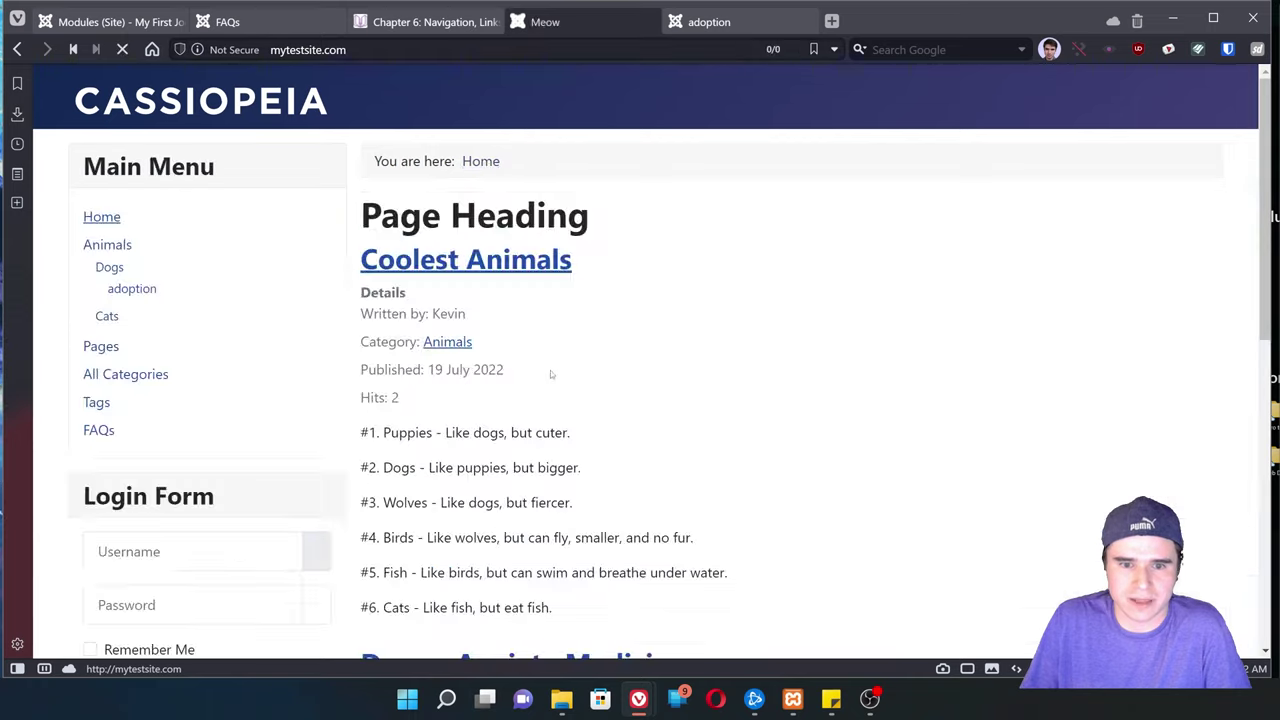
Start a new site module in the Joomla administrator and choose the Menu module type
key(ctrl+1)
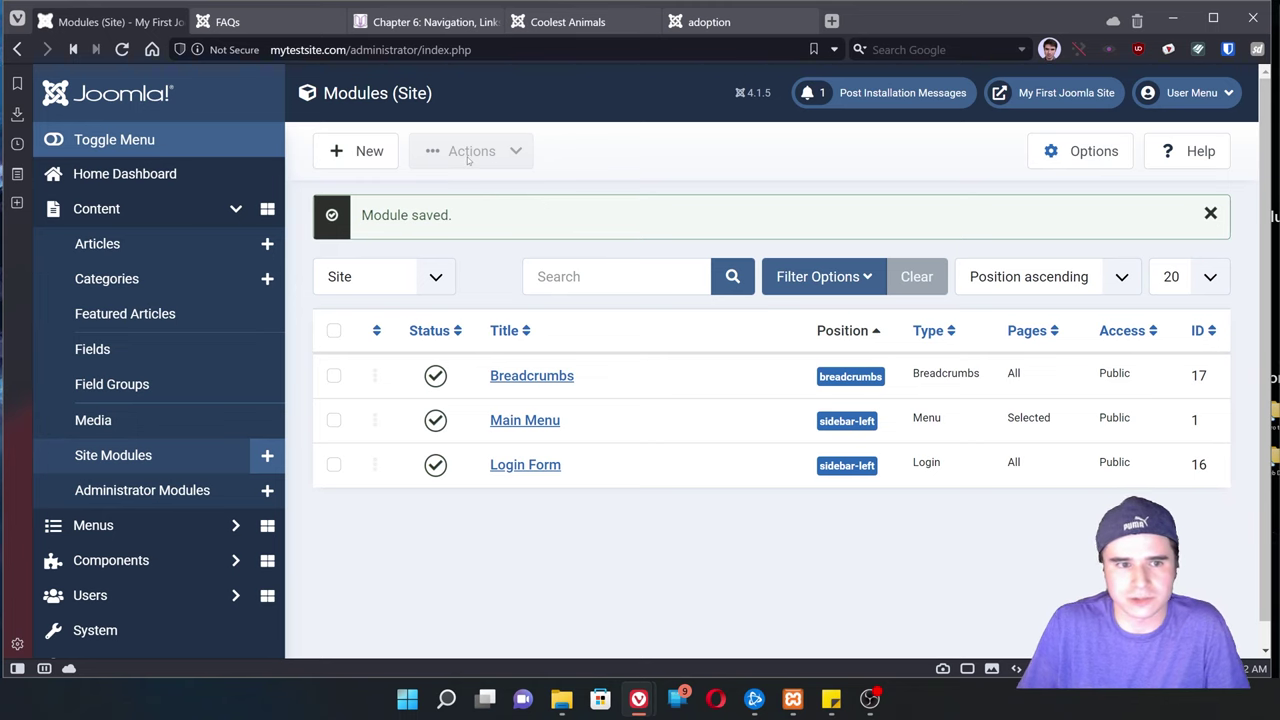
click(381, 149)
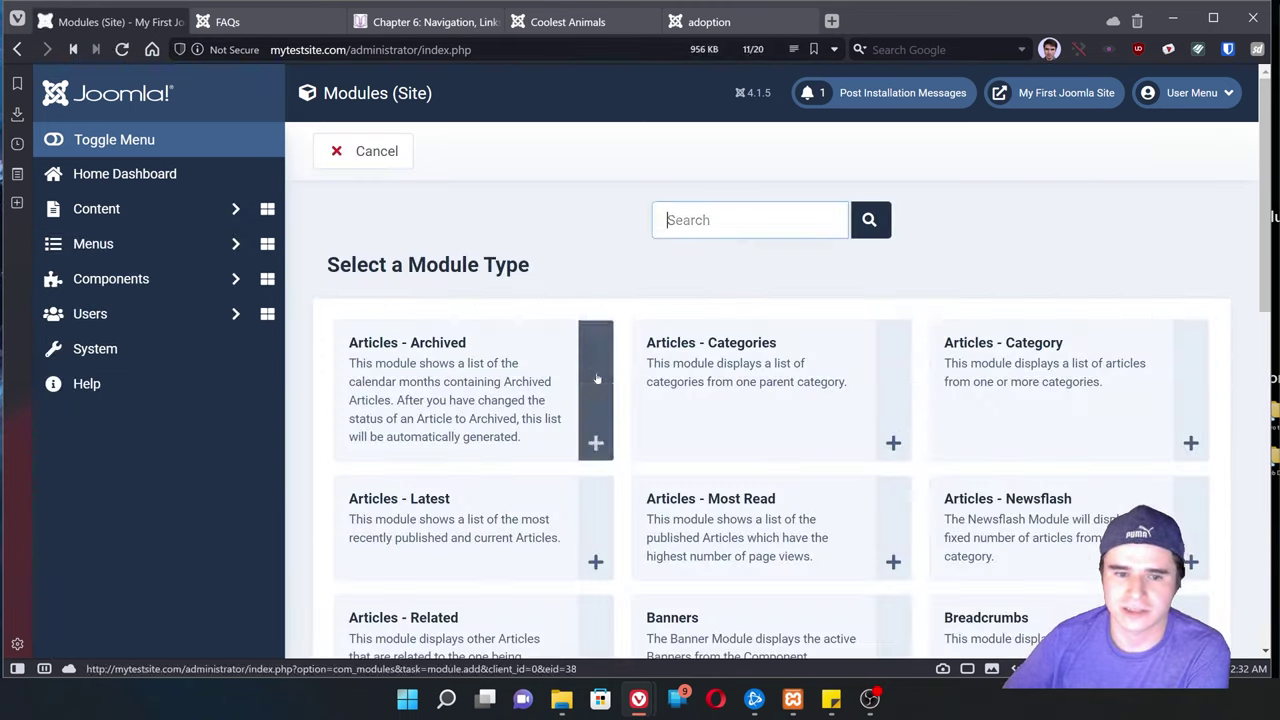
scroll(595, 380, down, 3)
scroll(597, 378, down, 3)
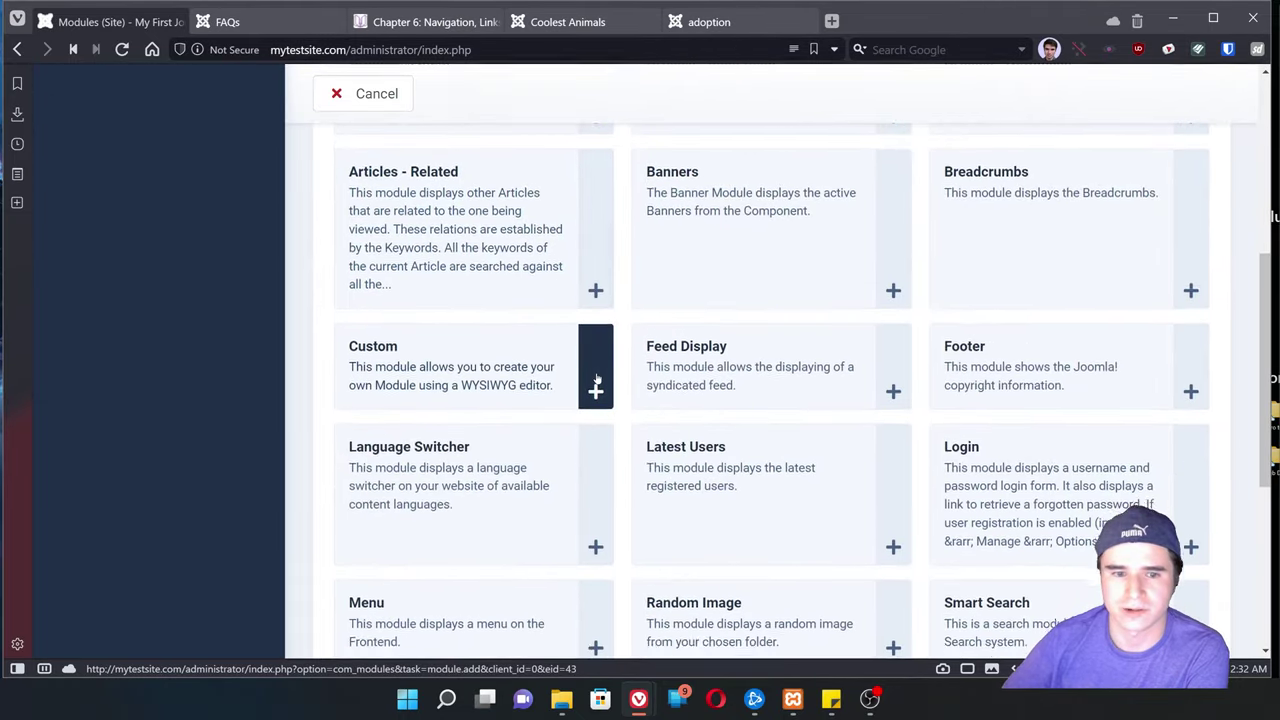
scroll(599, 423, down, 3)
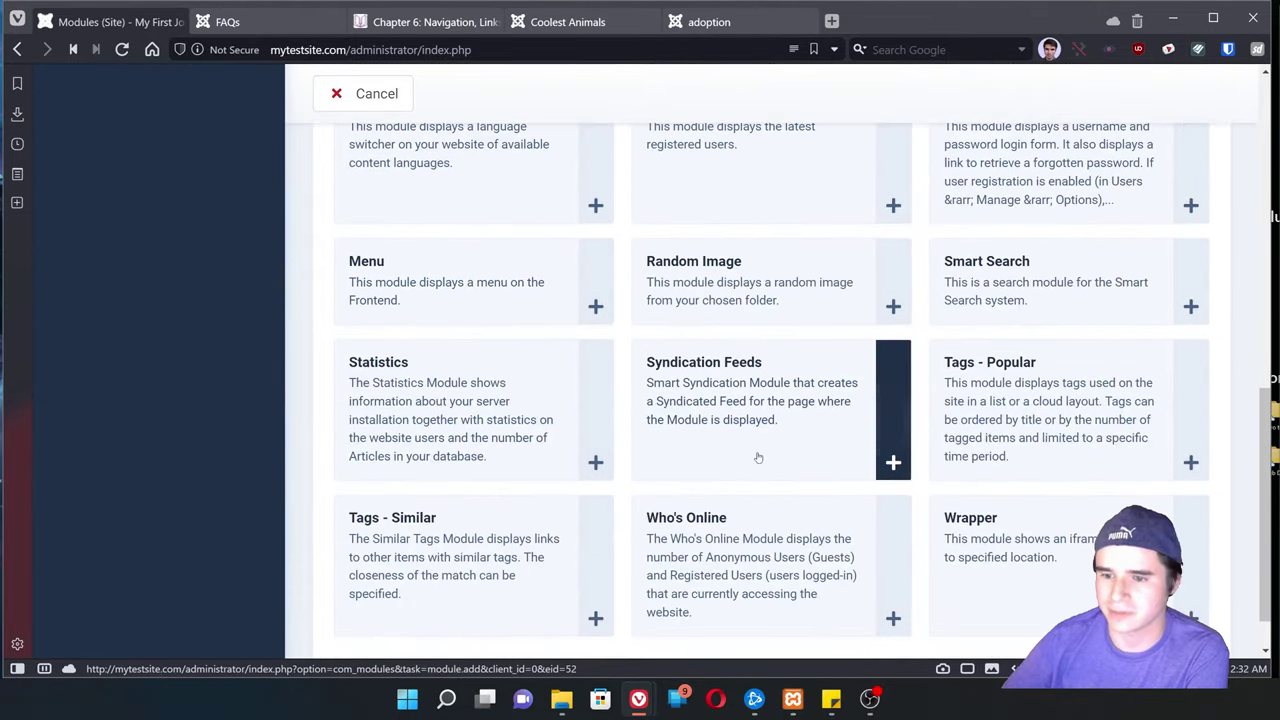
scroll(461, 417, down, 1)
scroll(461, 417, up, 3)
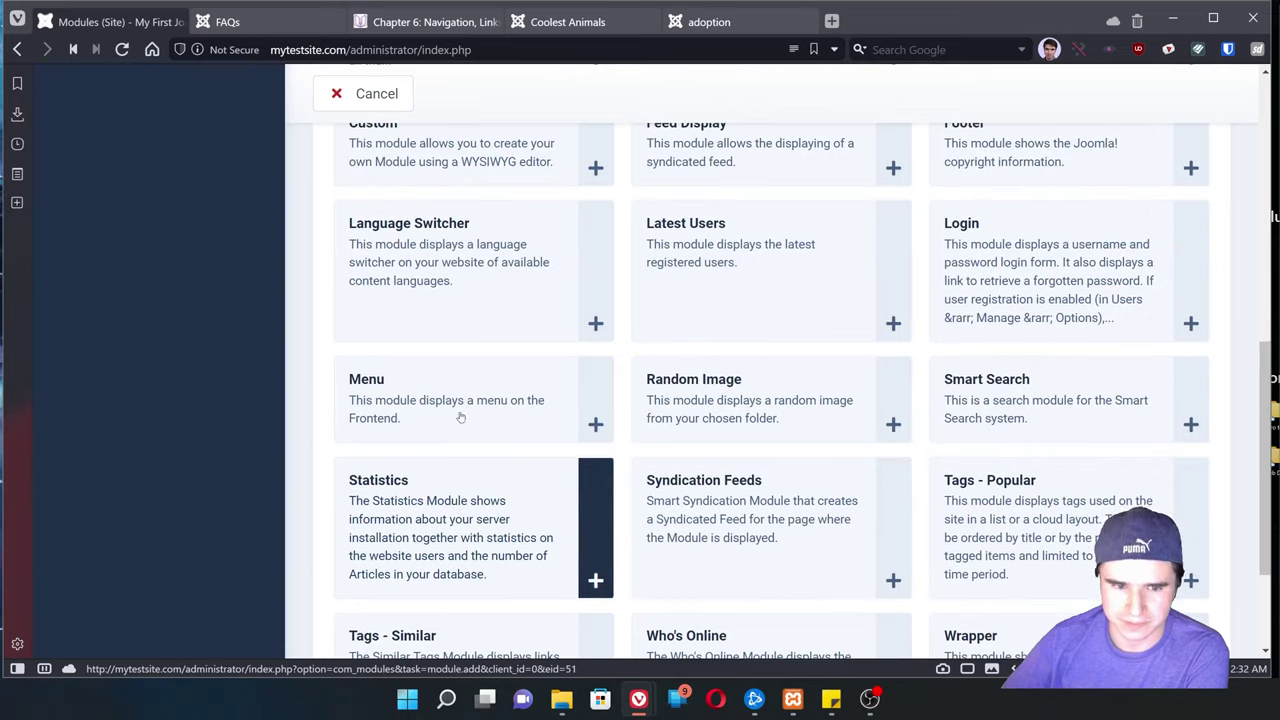
click(511, 400)
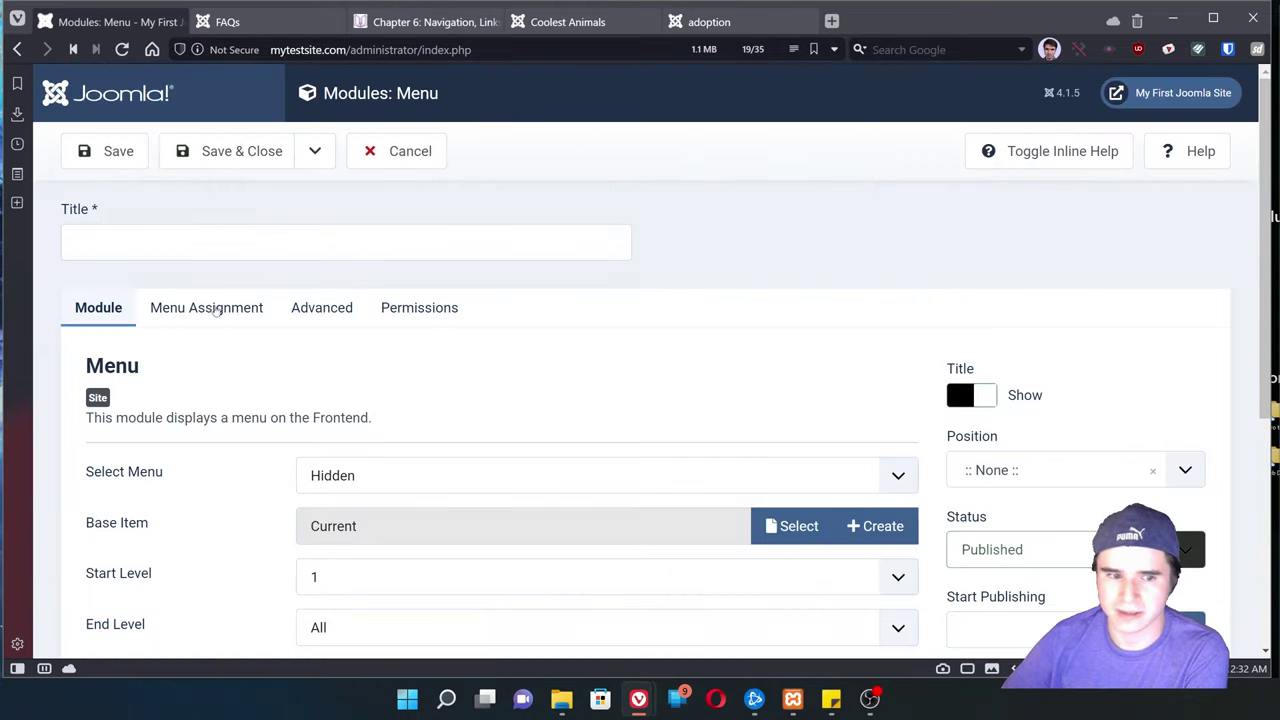
Title the new module Hidden, set its position to Menu [menu], and save and close it
click(139, 250)
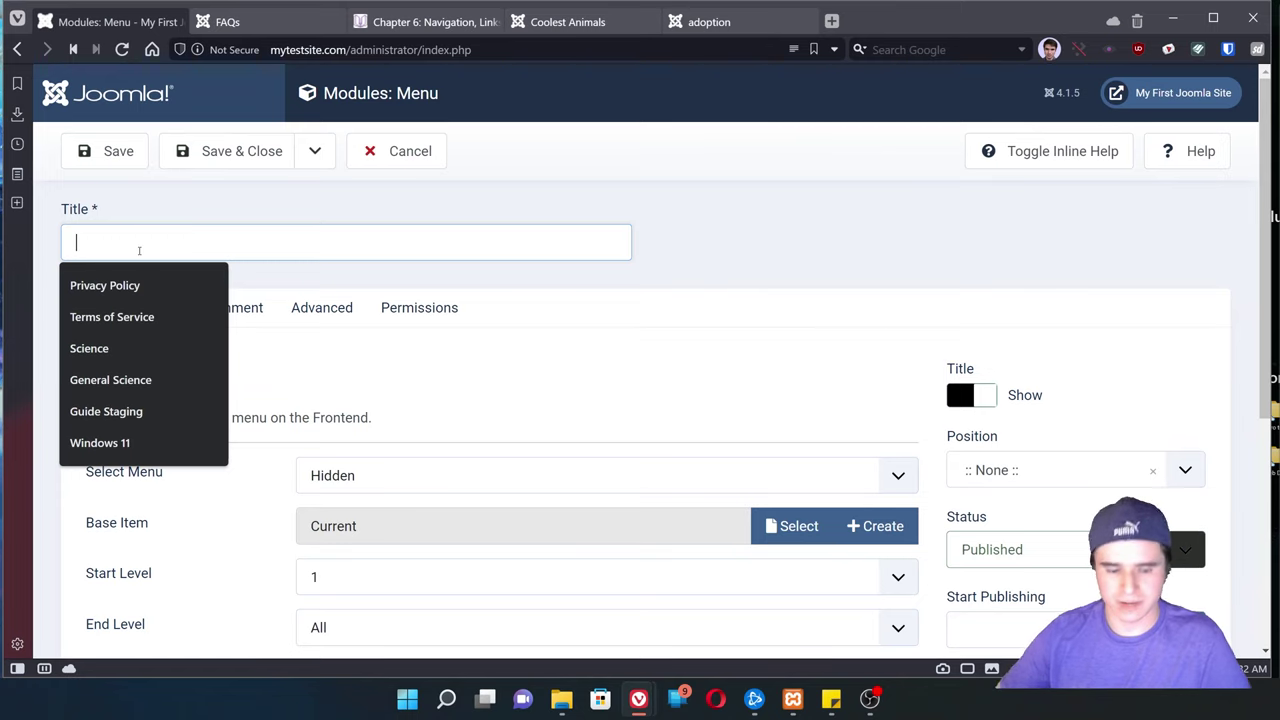
text(Hidden)
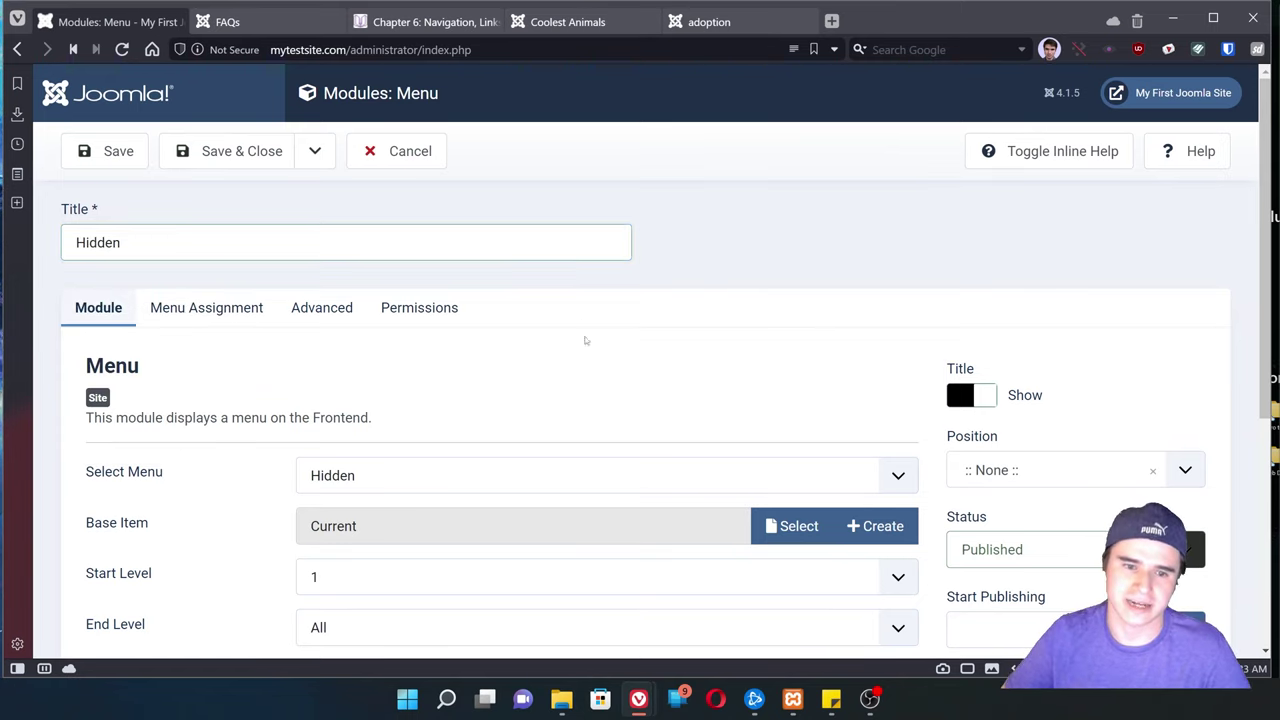
scroll(585, 325, down, 1)
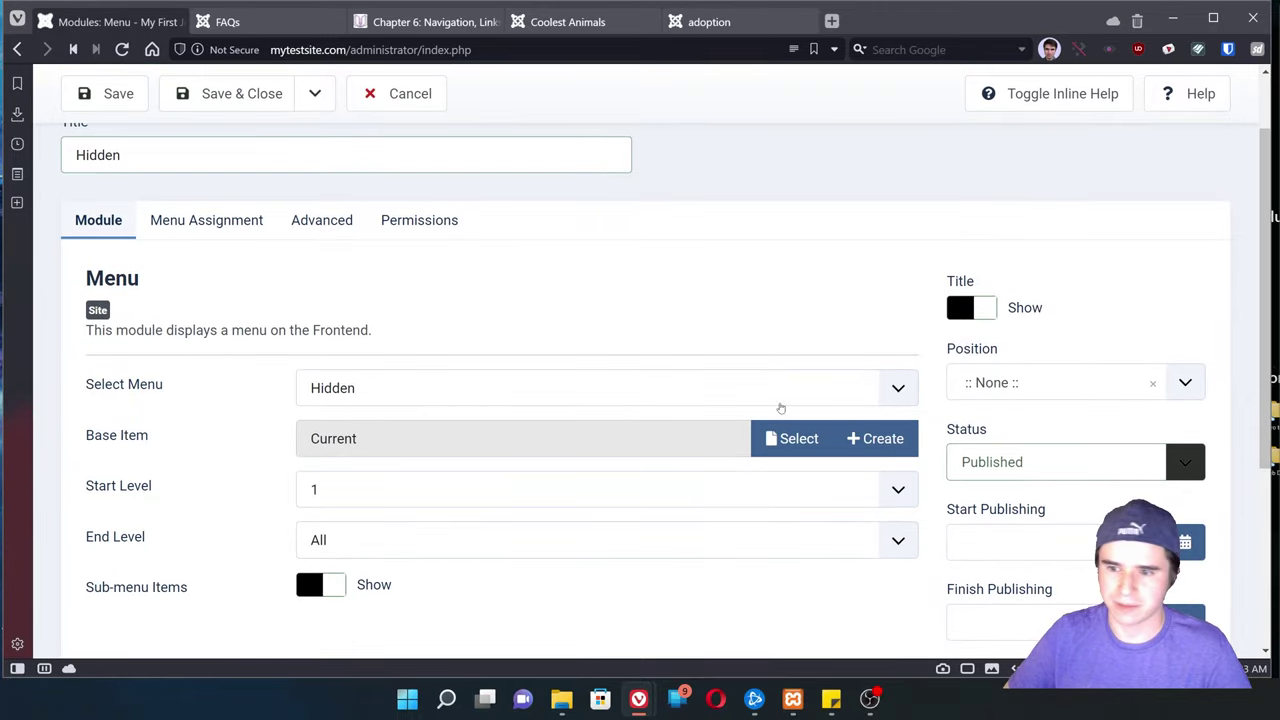
click(978, 382)
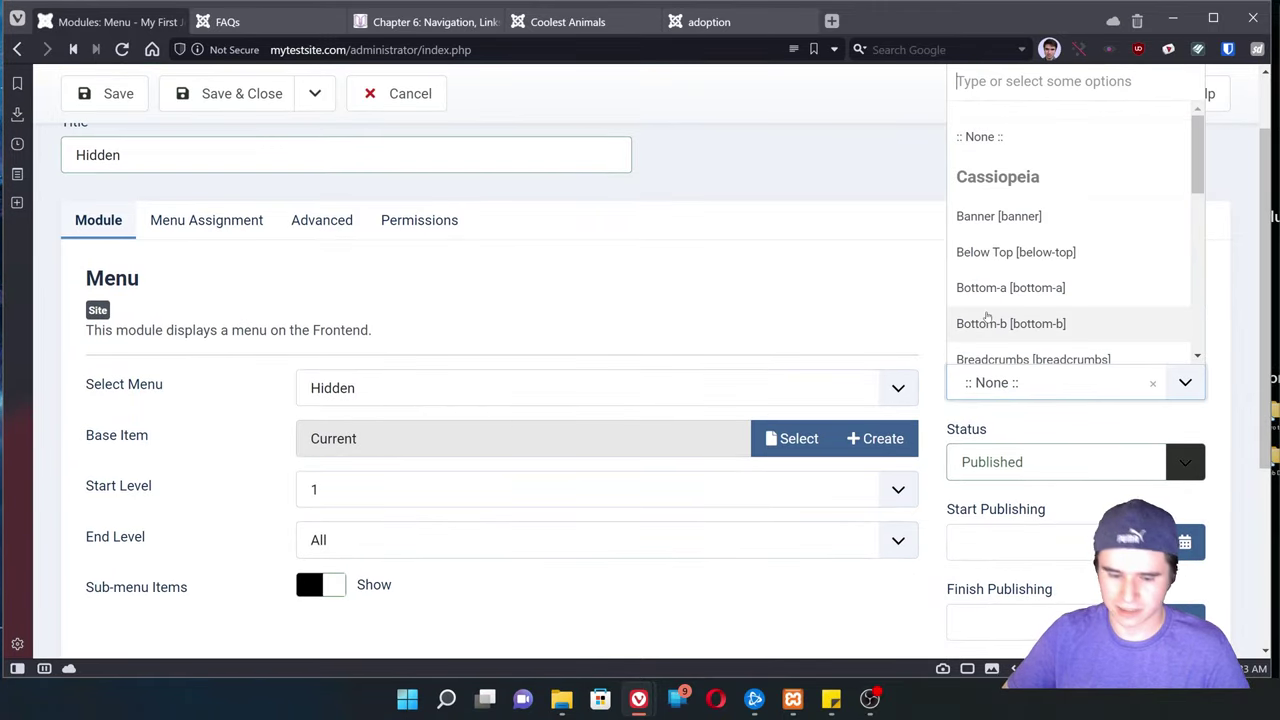
text(menu)
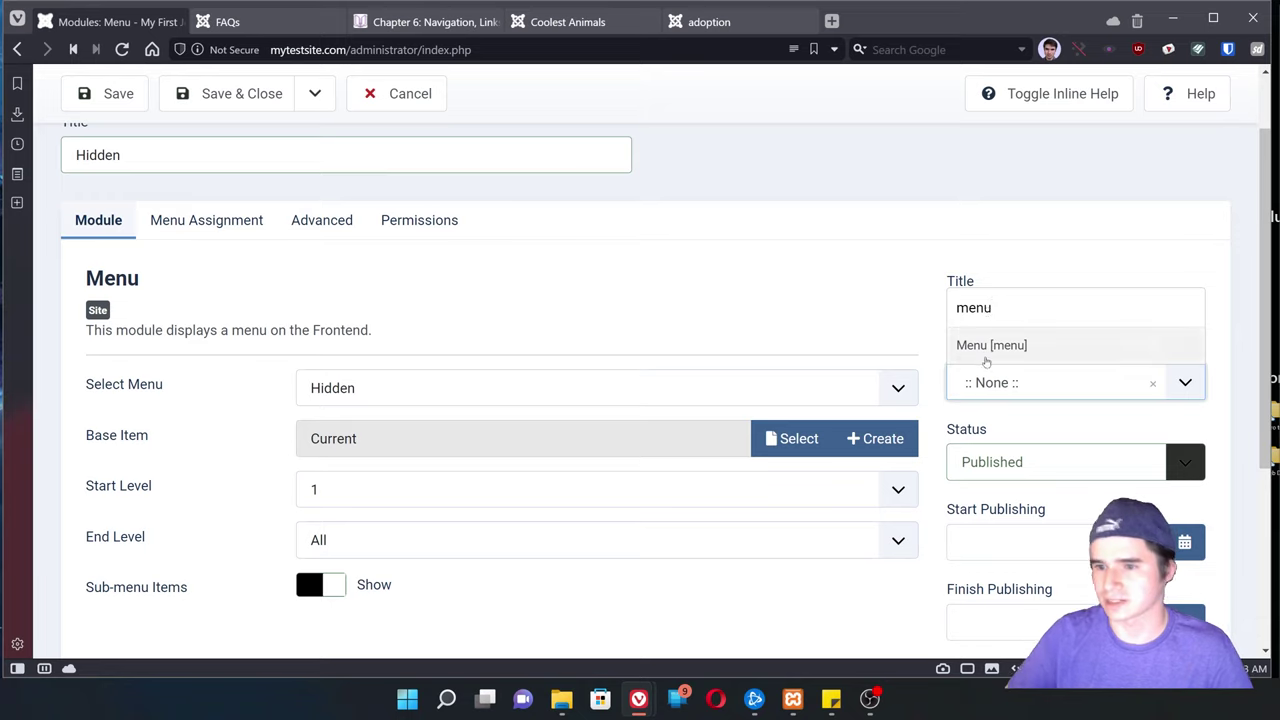
click(991, 345)
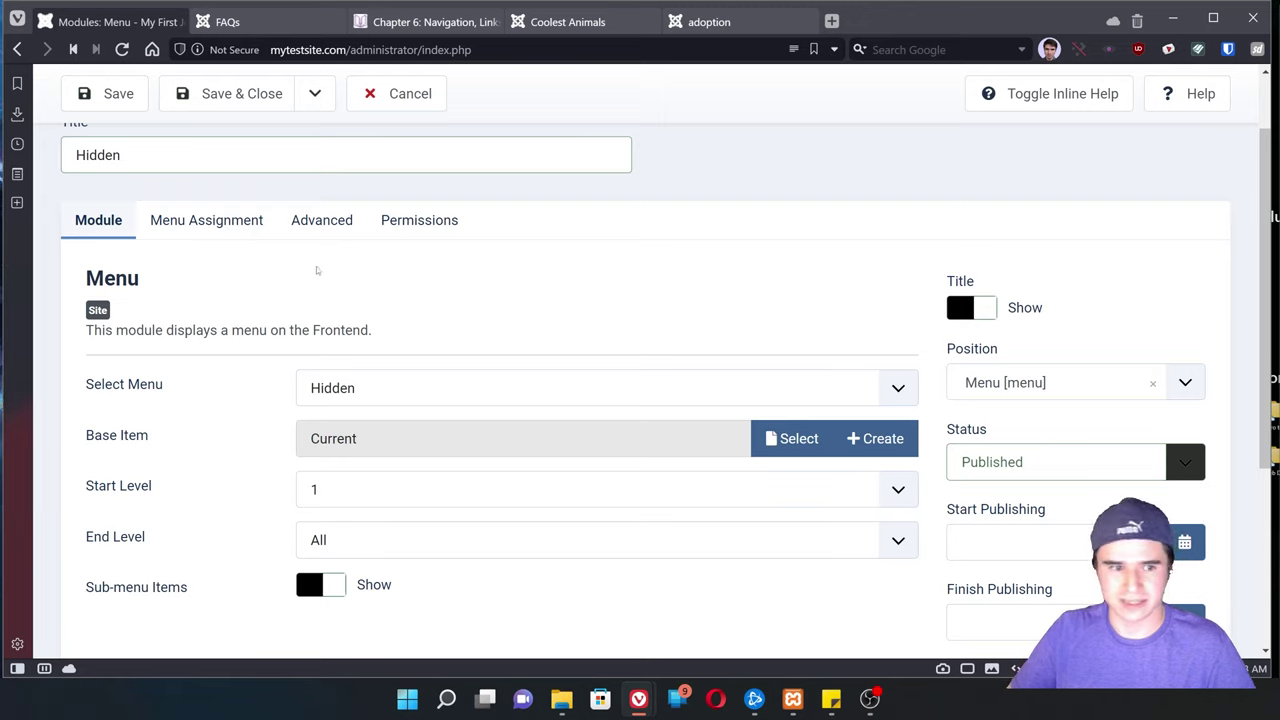
scroll(318, 270, up, 2)
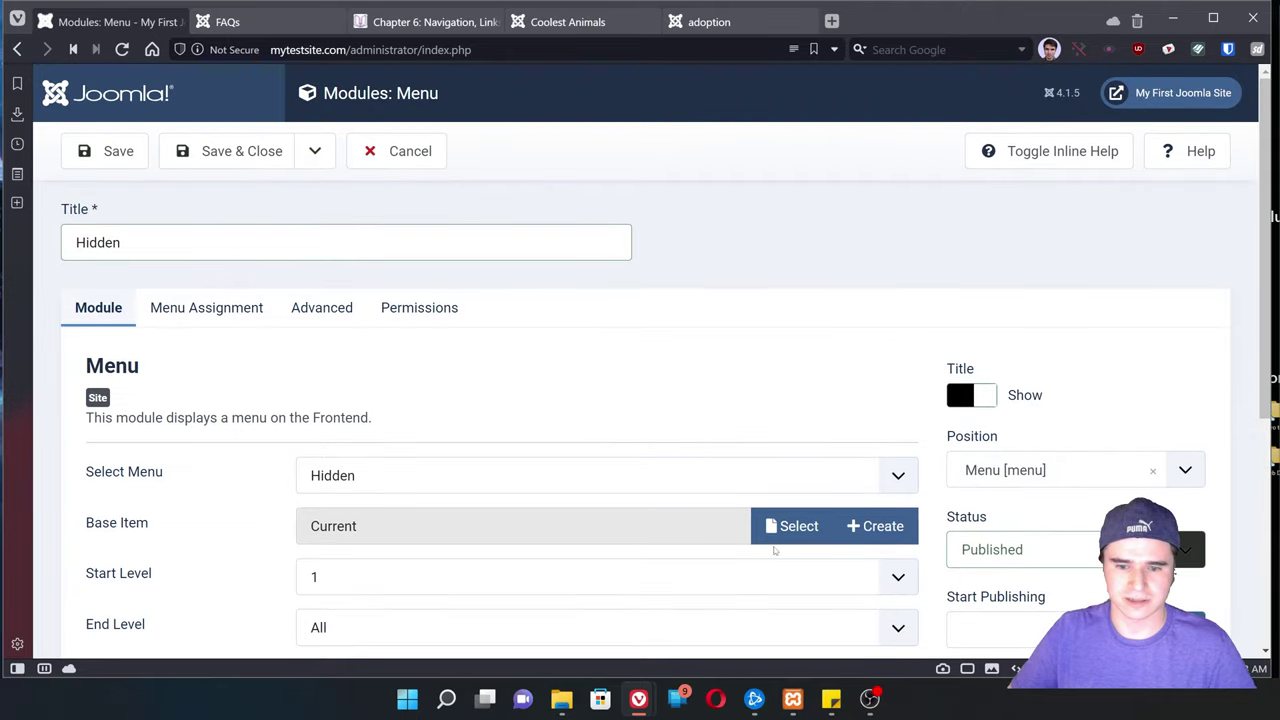
click(230, 151)
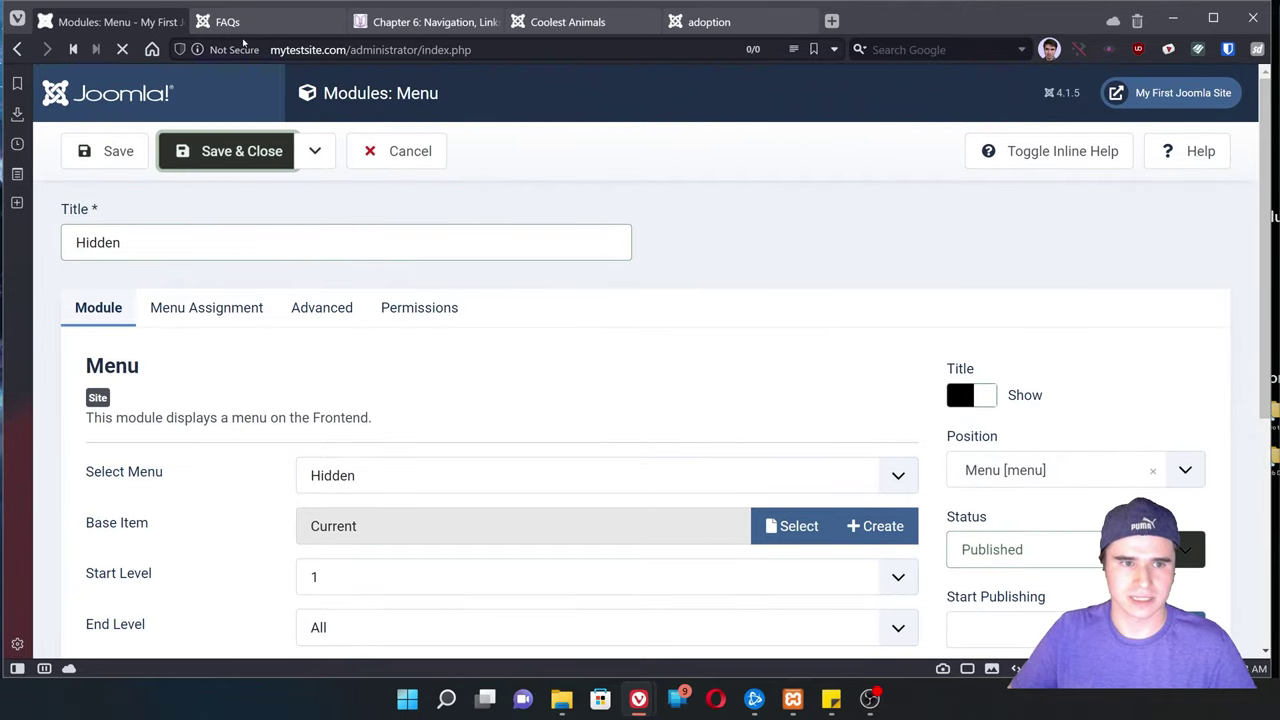
Go to the site's home page and open the Privacy Policy link in the header menu
click(255, 28)
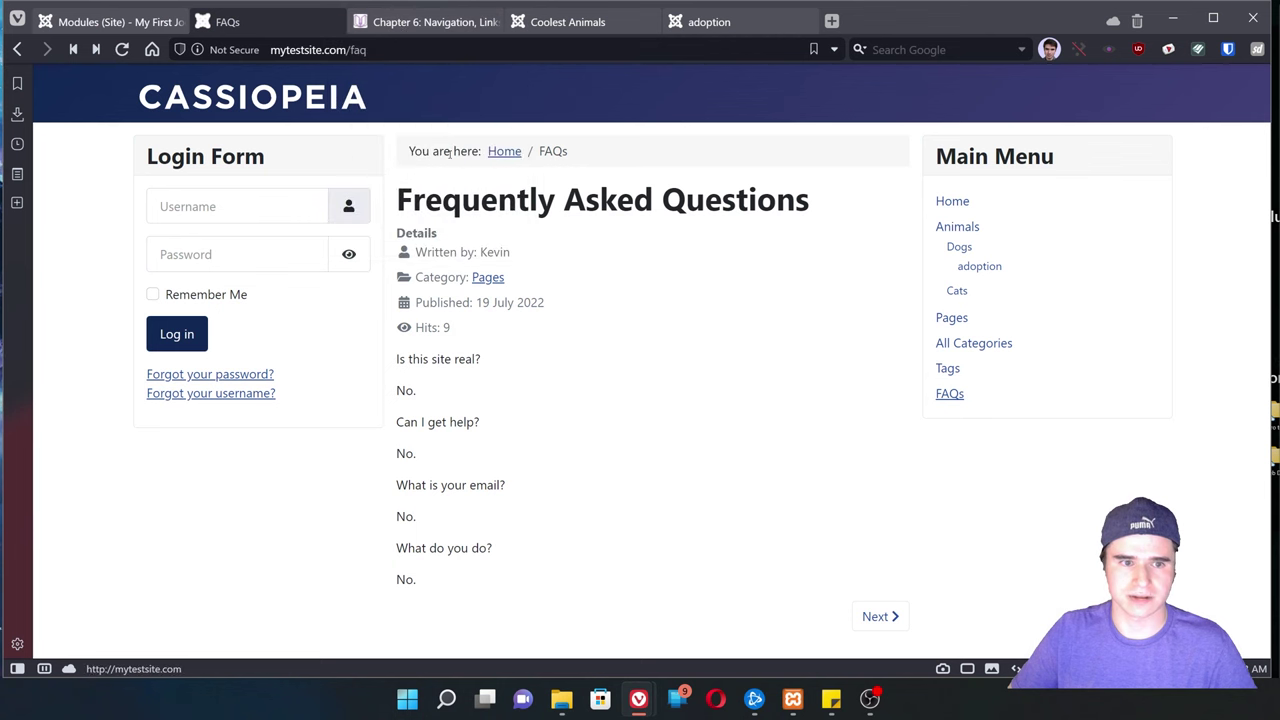
click(512, 151)
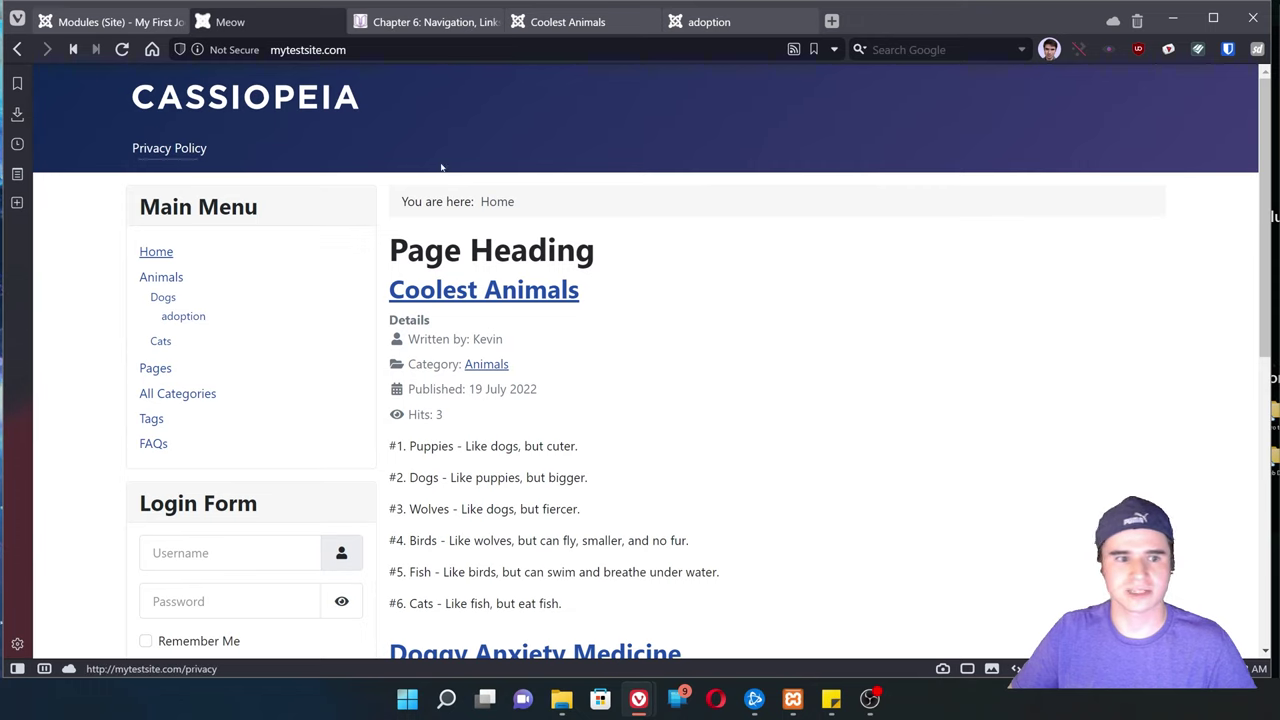
click(158, 155)
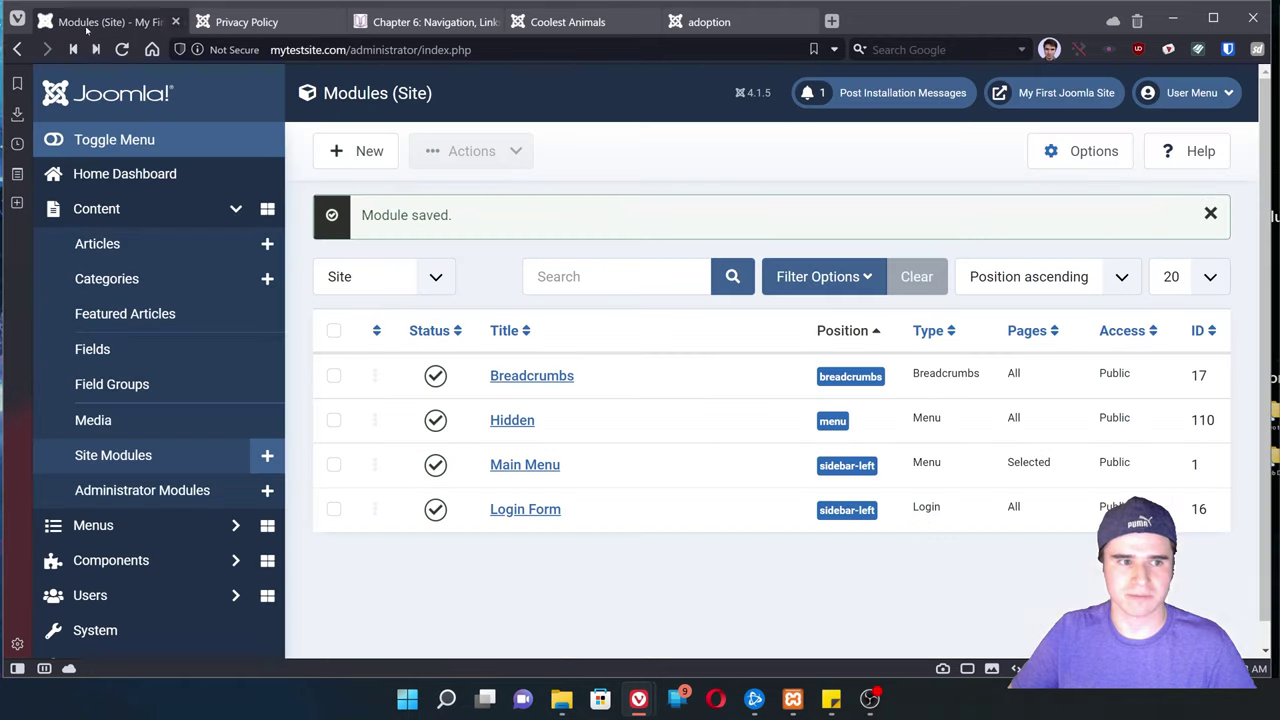
Open the Main Menu module in the administrator's site modules and assign it to all pages
click(115, 21)
click(553, 465)
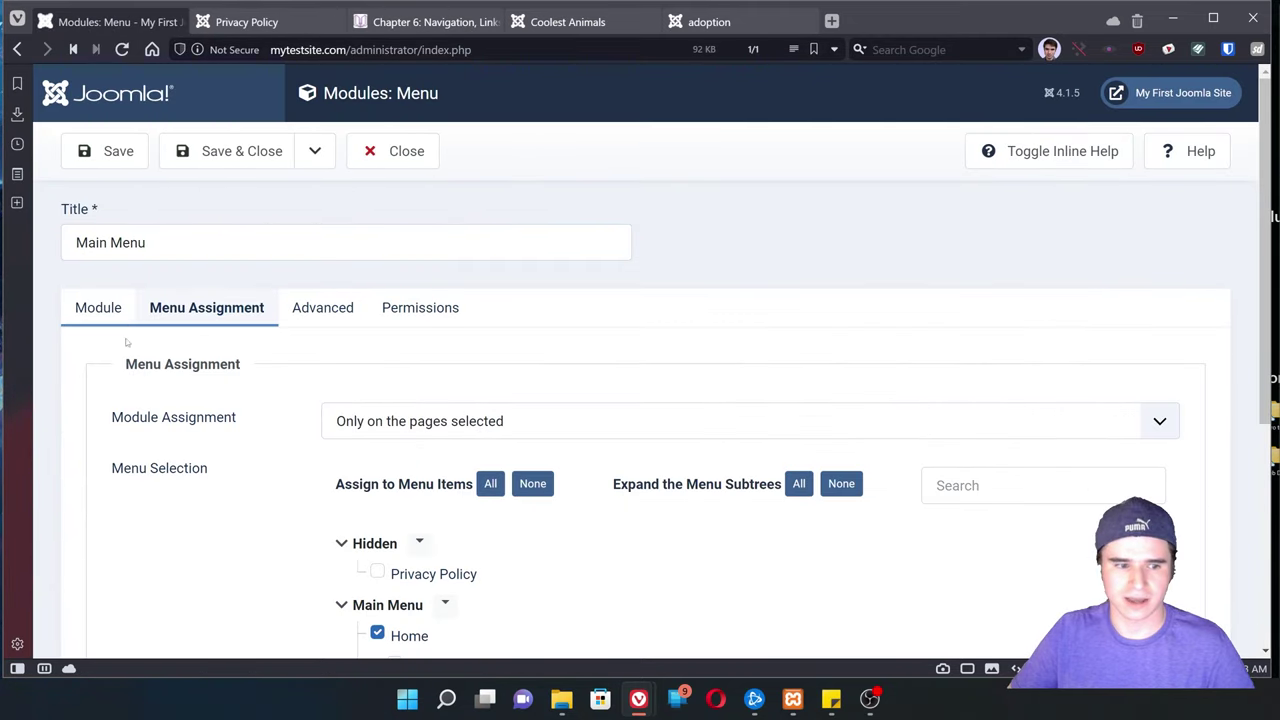
click(489, 425)
click(464, 445)
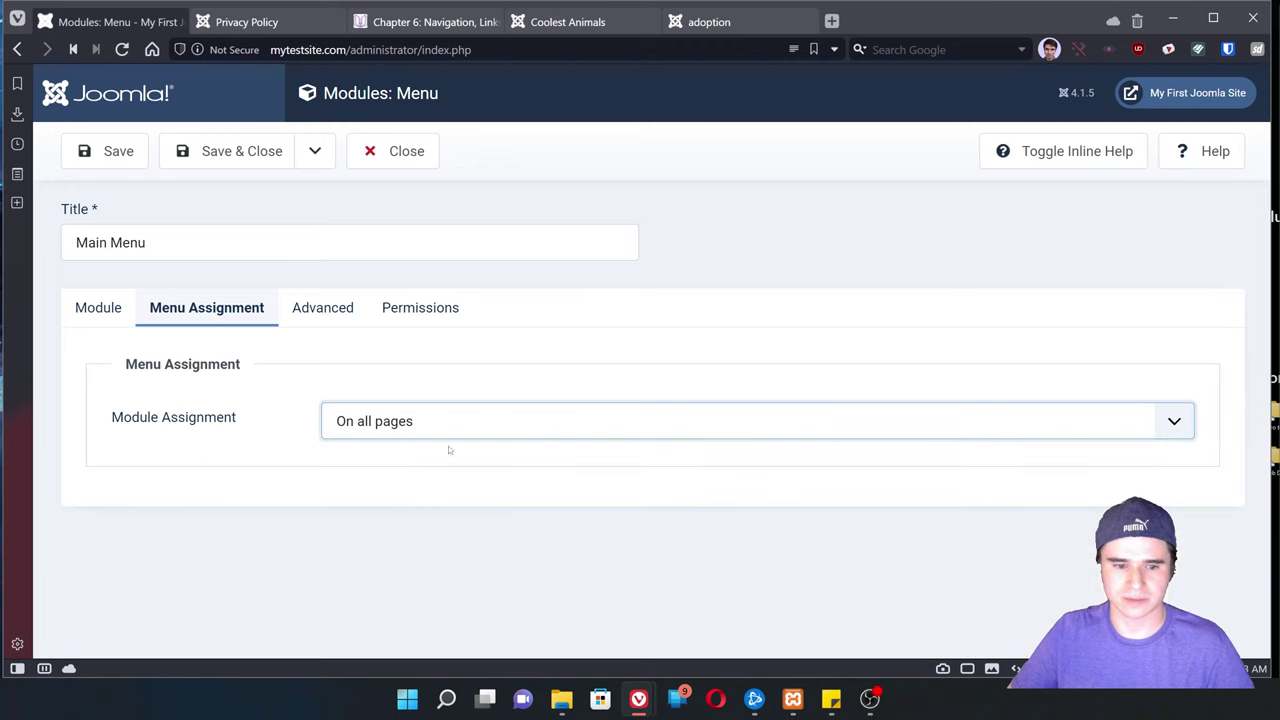
Set the Main Menu module's position to menu, save and close it, and unpublish the Hidden module
click(100, 307)
click(1005, 465)
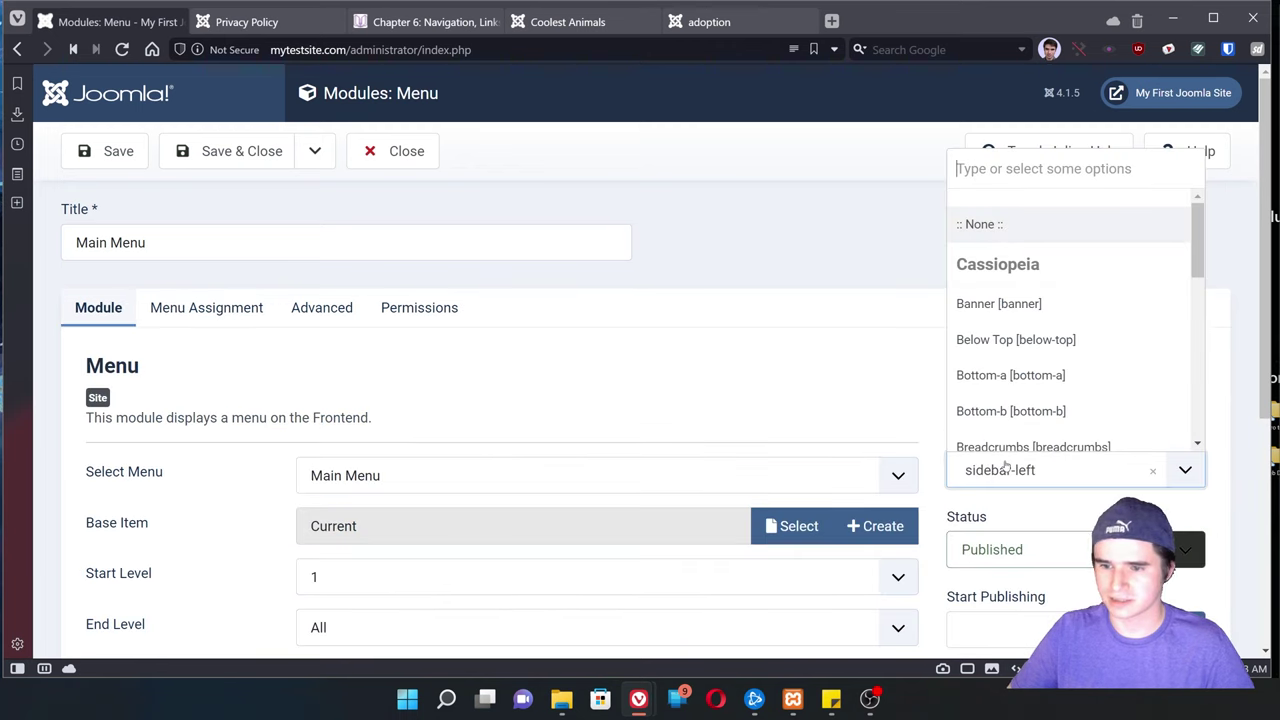
text(menu)
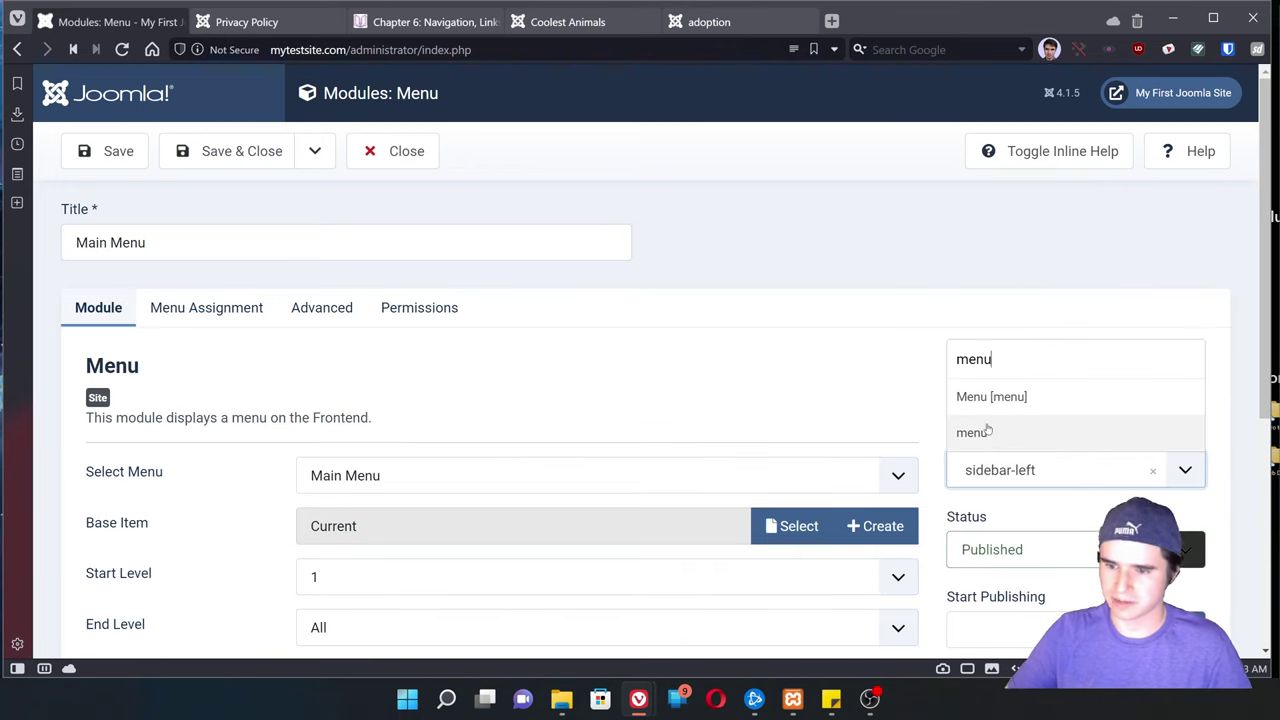
click(968, 432)
click(245, 151)
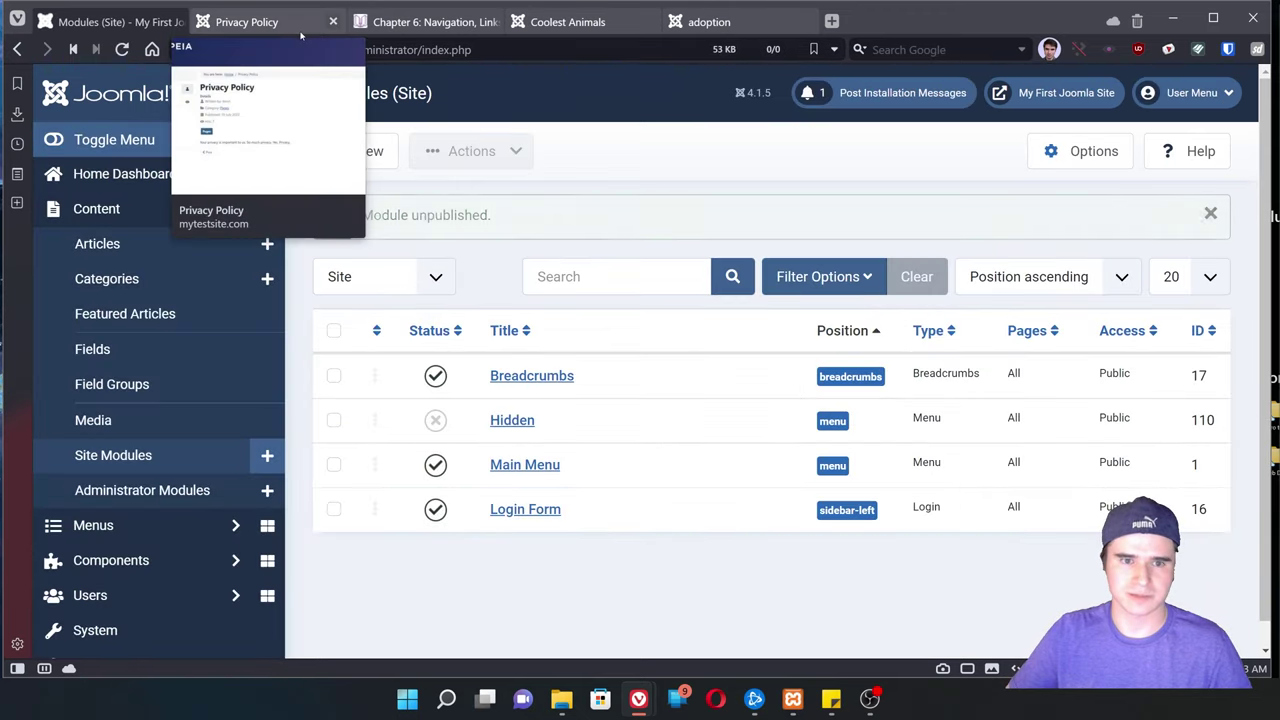
Reload the site's Privacy Policy page and check the header menu across Animals, Pages, All Categories, Tags, FAQs and Home
click(270, 22)
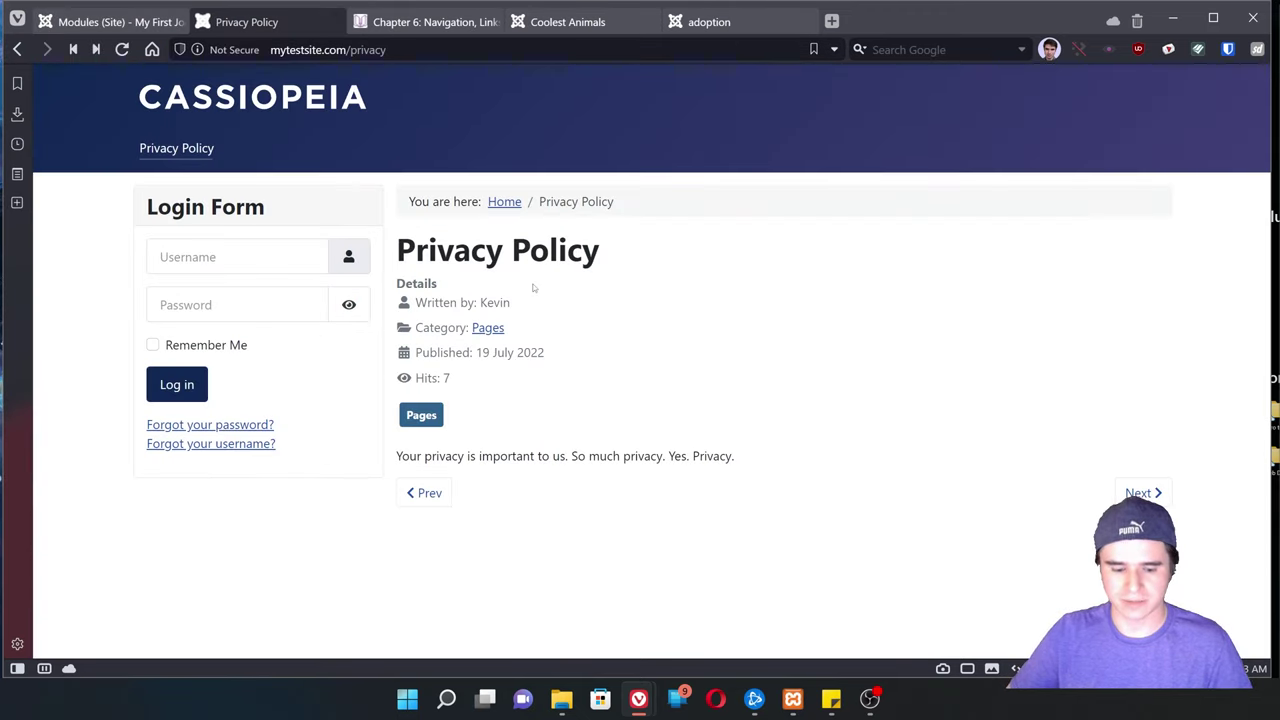
key(F5)
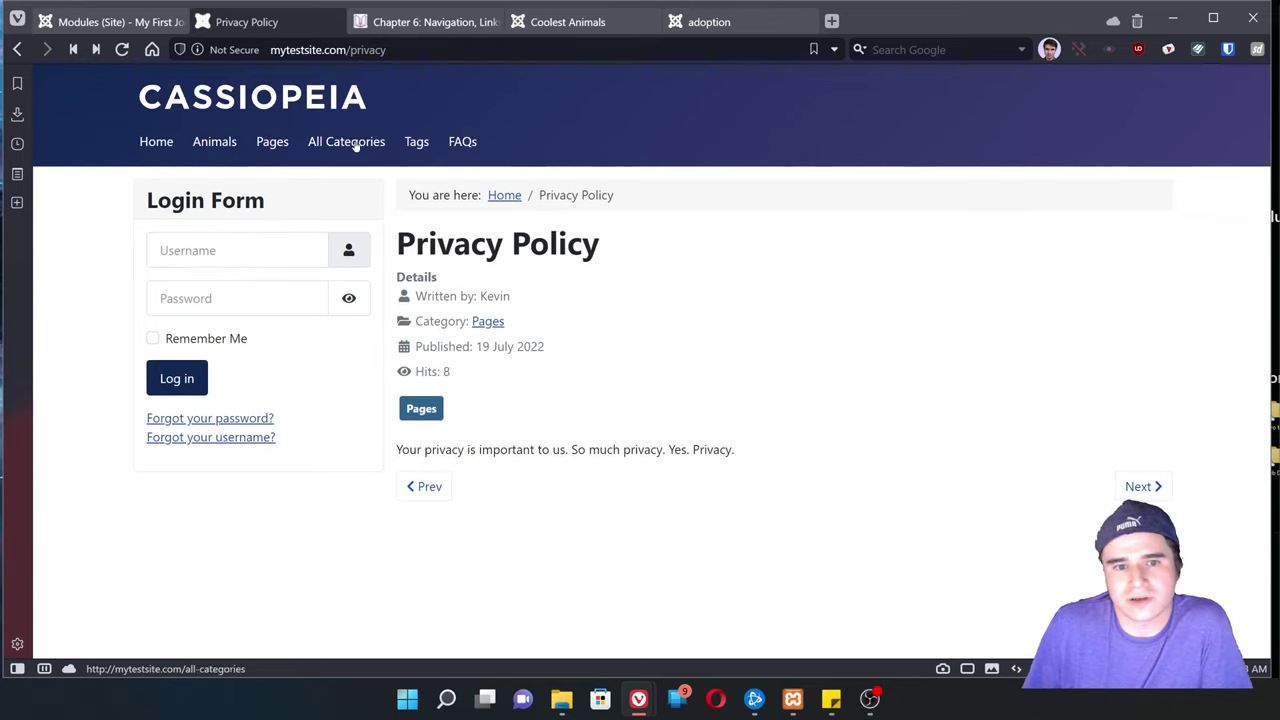
click(214, 150)
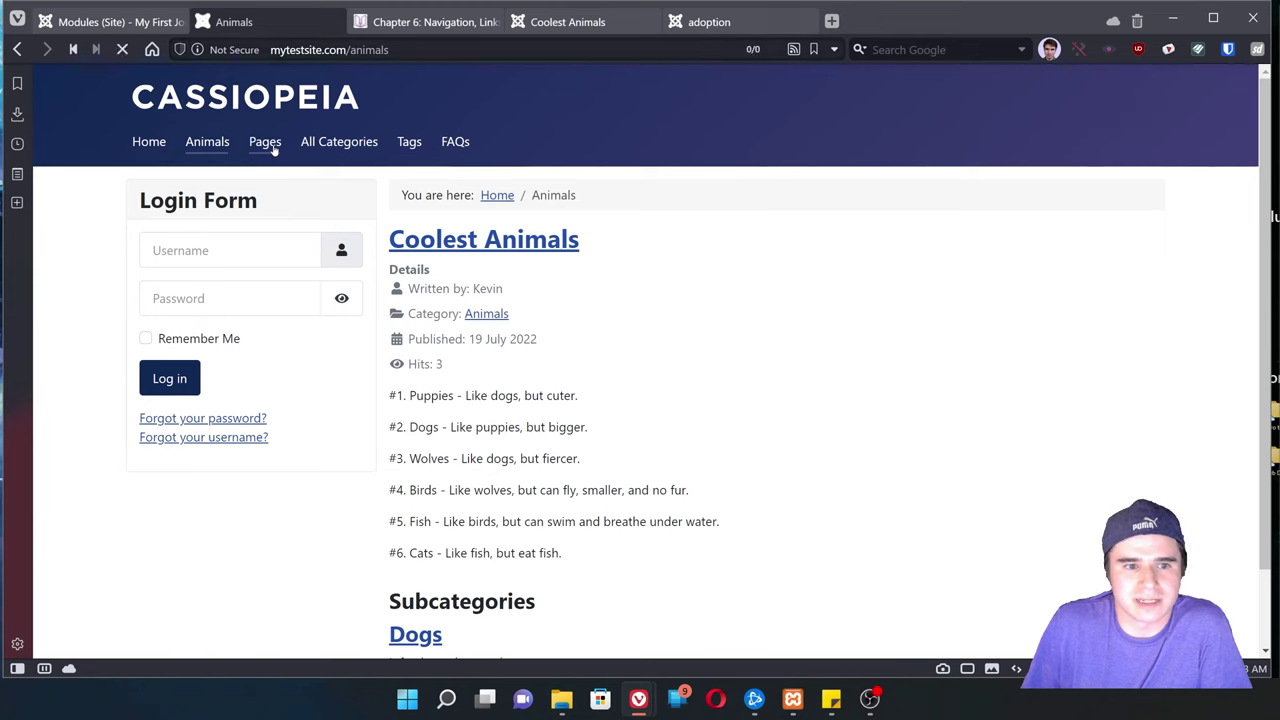
click(266, 143)
click(325, 143)
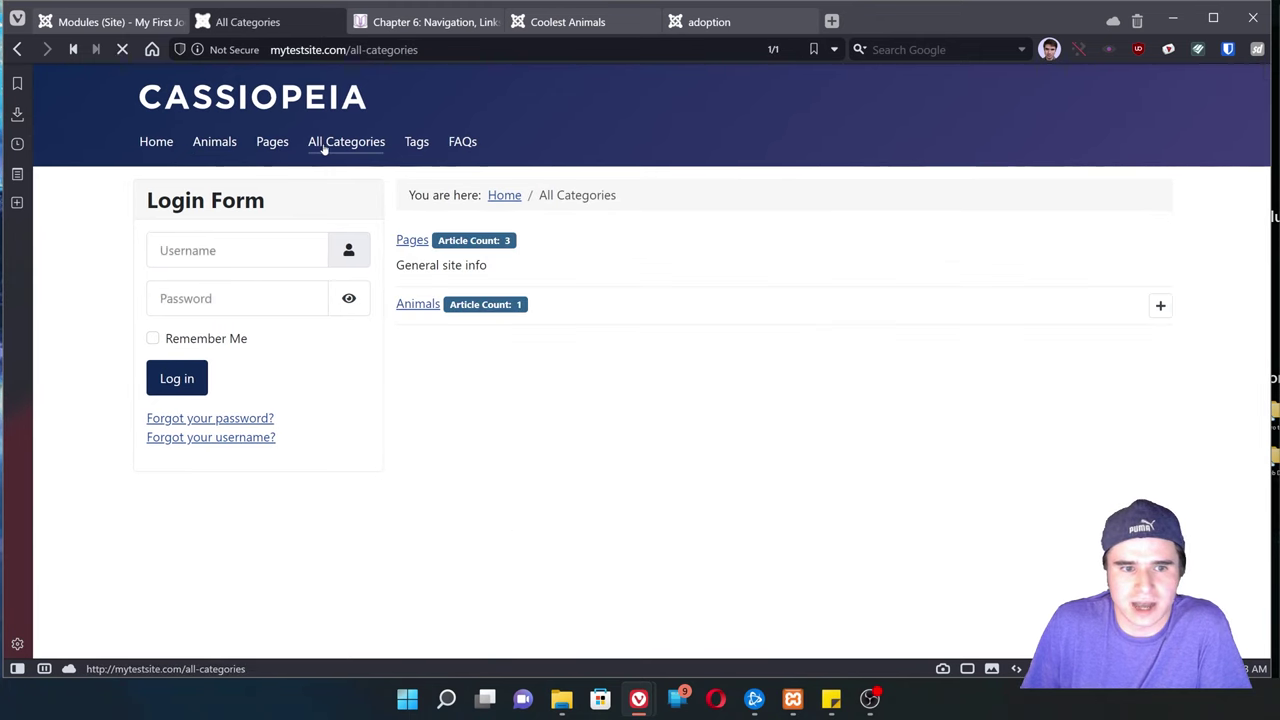
click(418, 144)
click(460, 142)
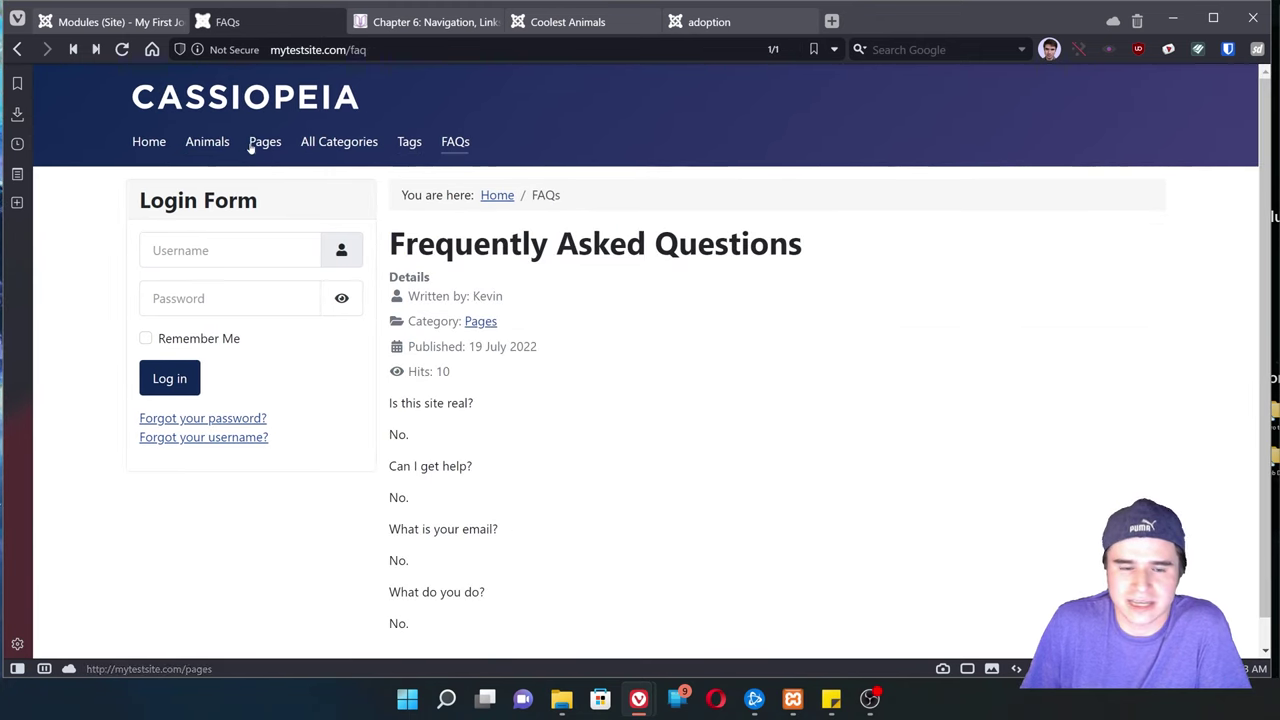
click(253, 146)
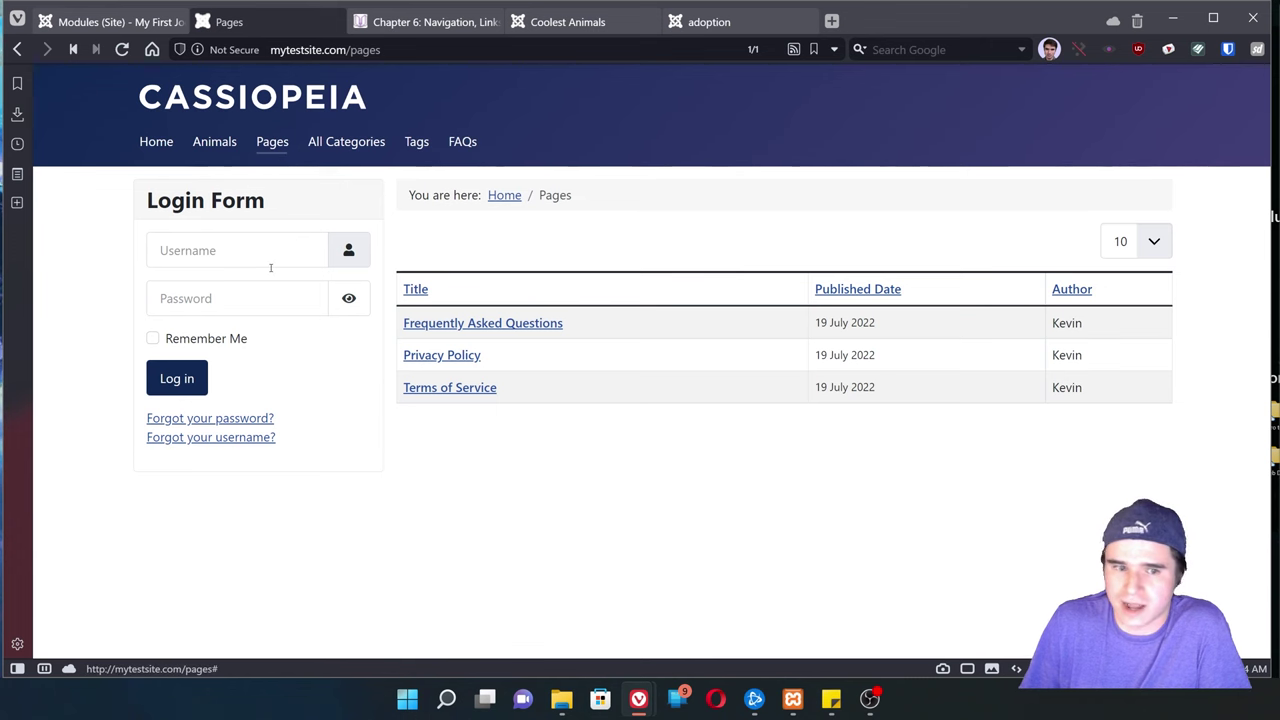
click(158, 141)
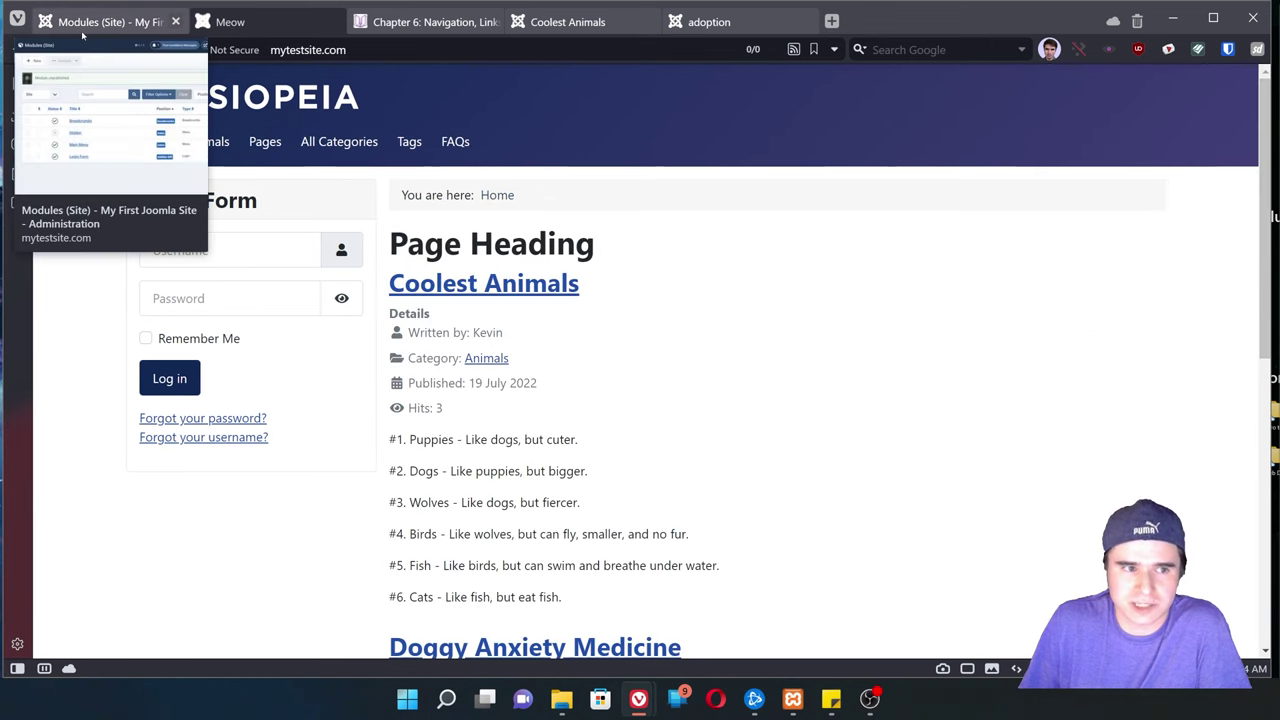
Compare the administrator's site module list with the site's home page, dismissing the notice above the list
click(84, 33)
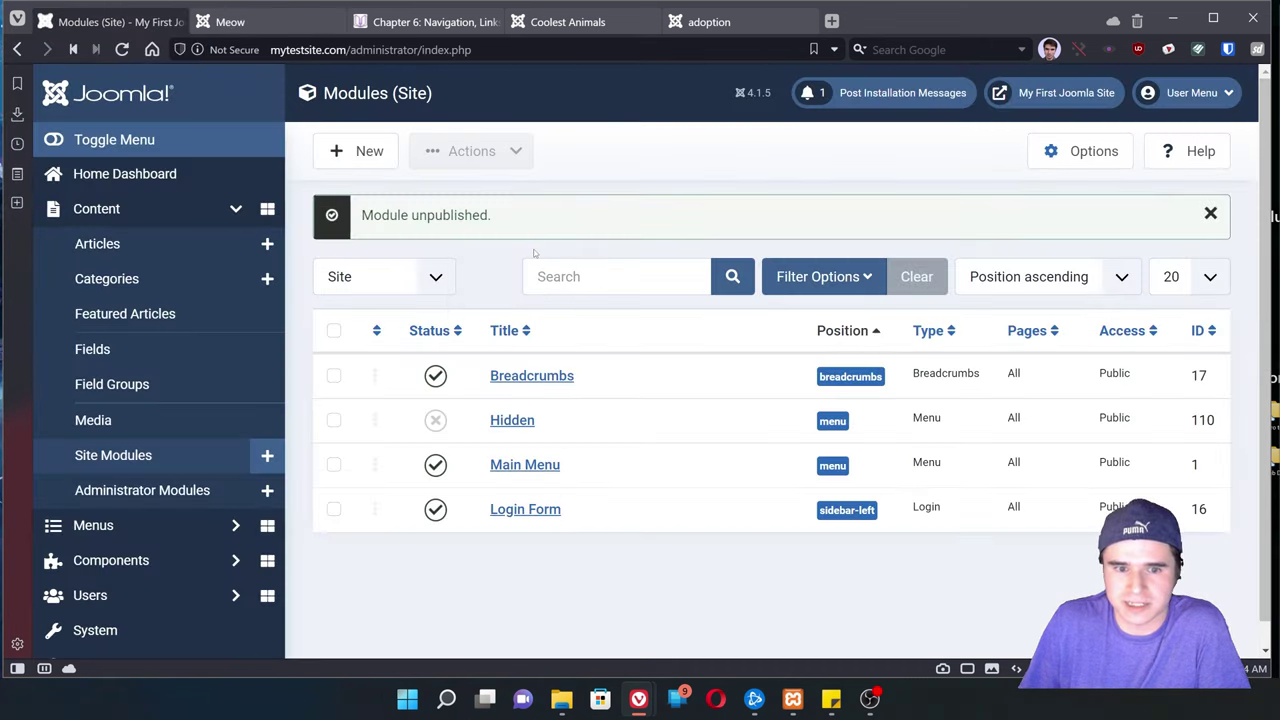
scroll(497, 263, down, 1)
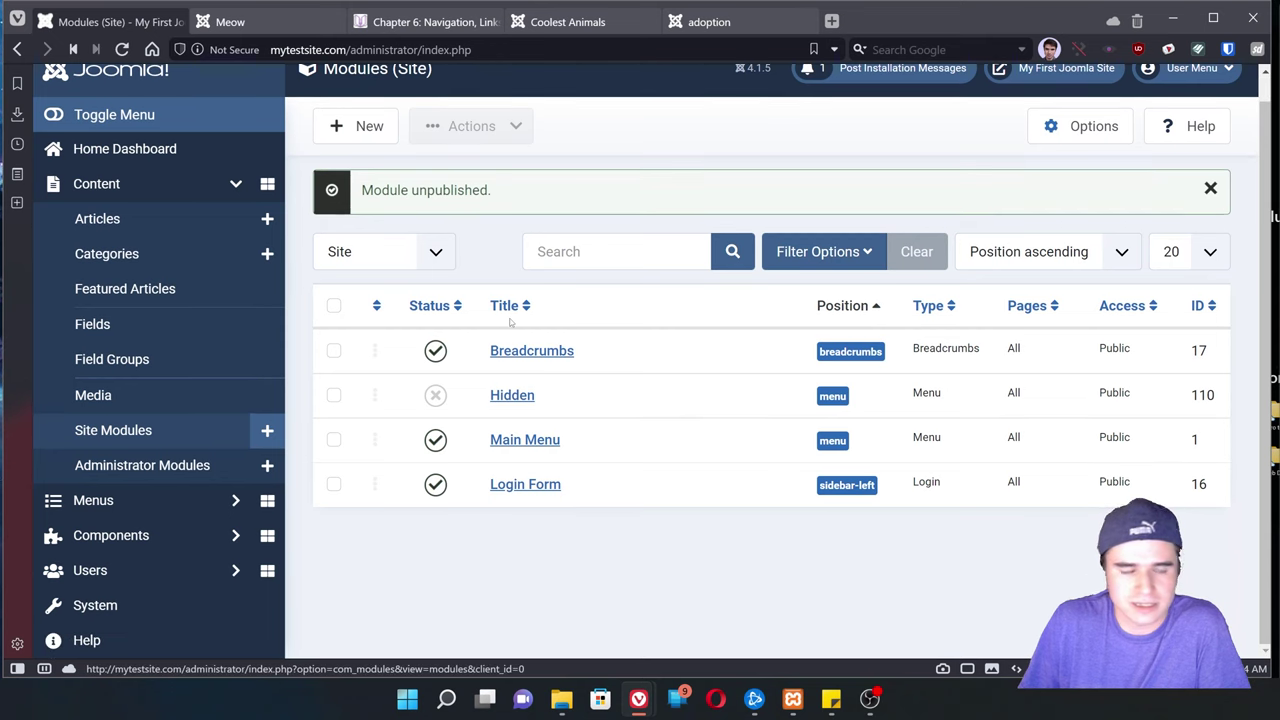
click(240, 22)
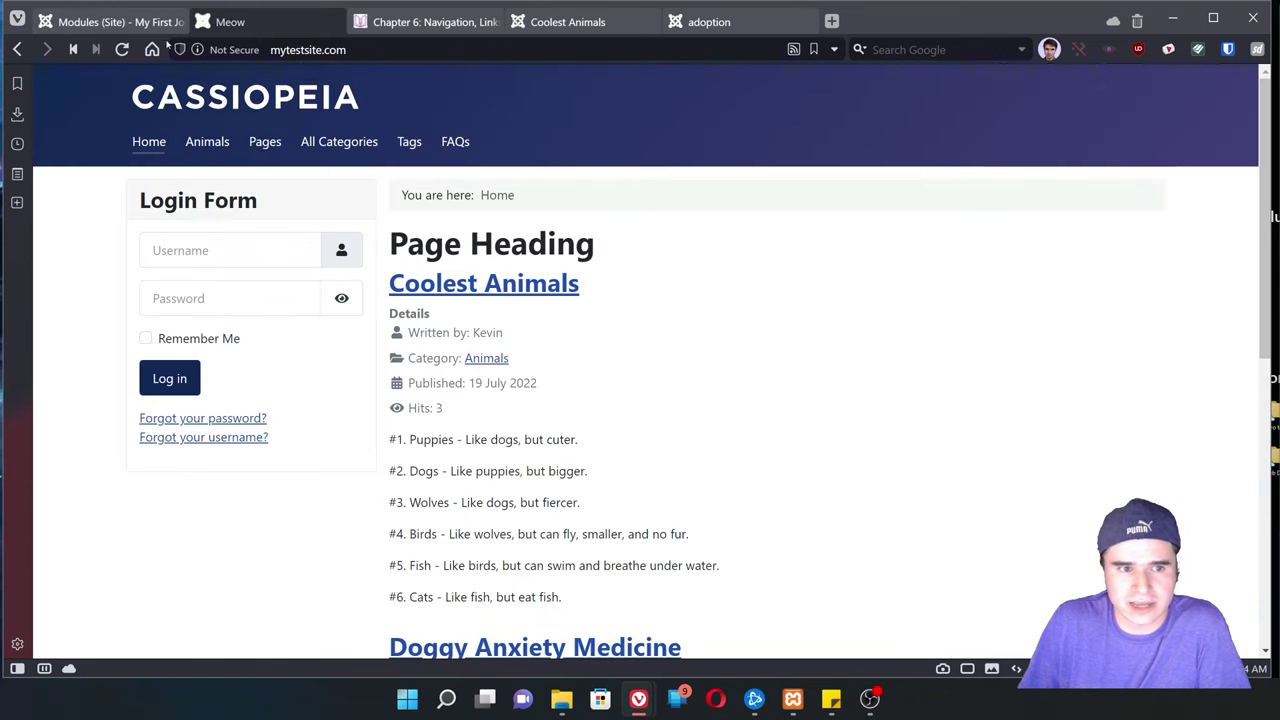
click(115, 21)
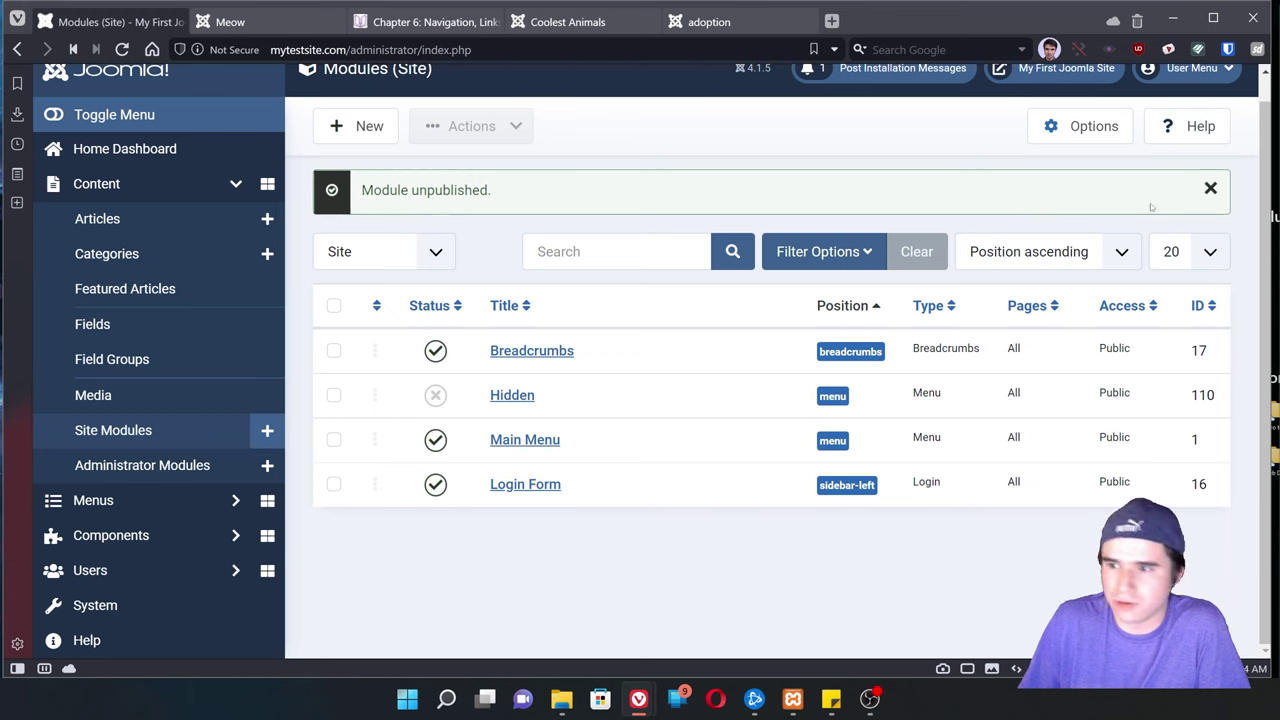
click(1211, 189)
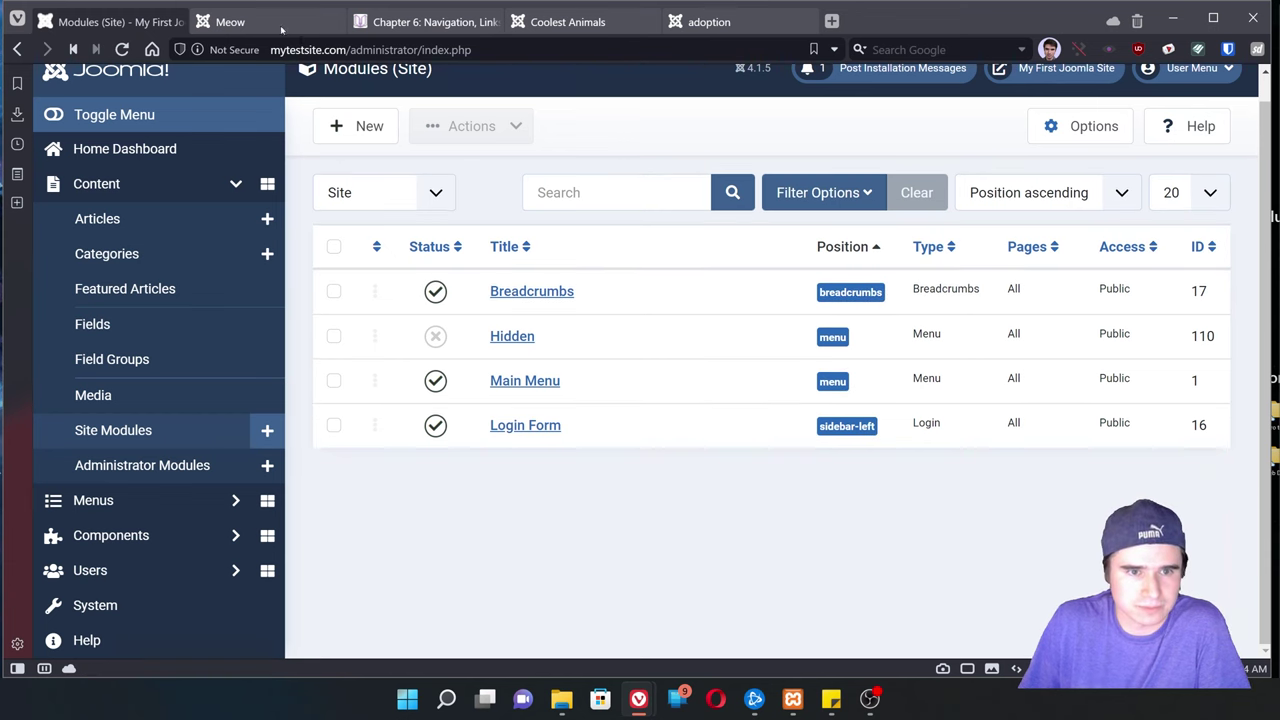
click(235, 22)
Read the Chapter 6 guide from the menu position section to Page Display Options and return to the site's home page
click(430, 22)
scroll(485, 237, down, 4)
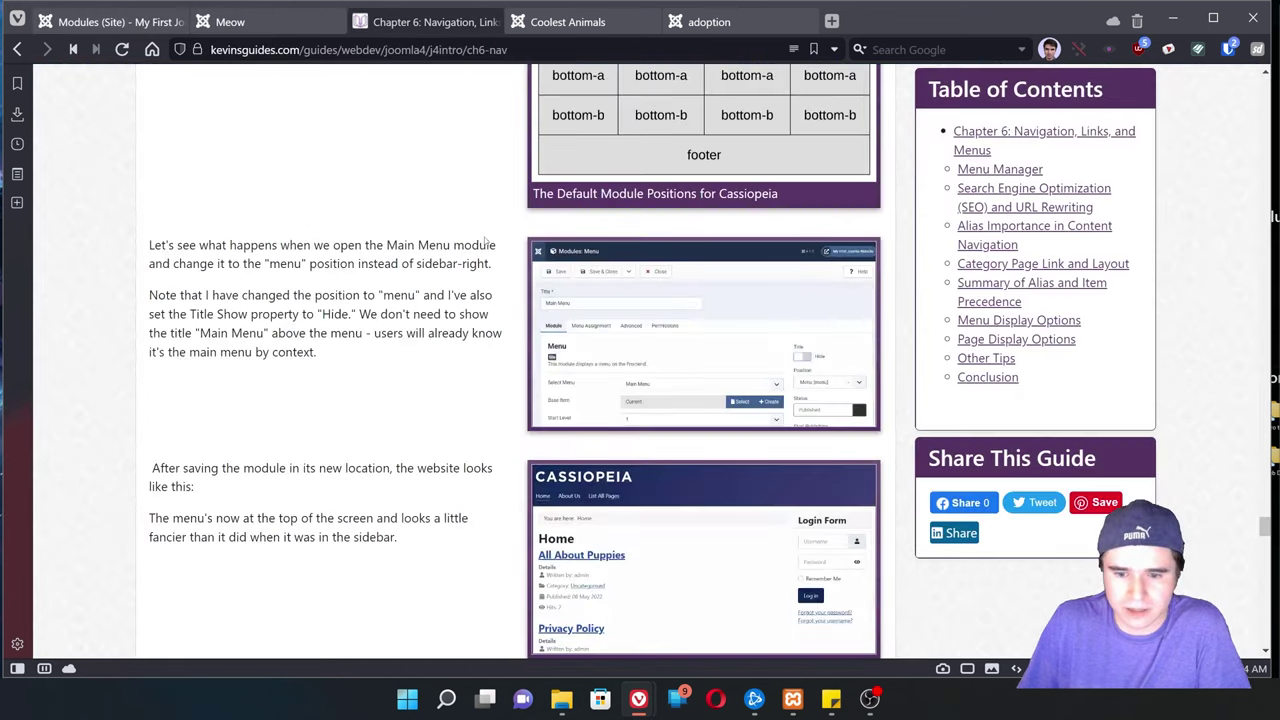
scroll(485, 237, down, 5)
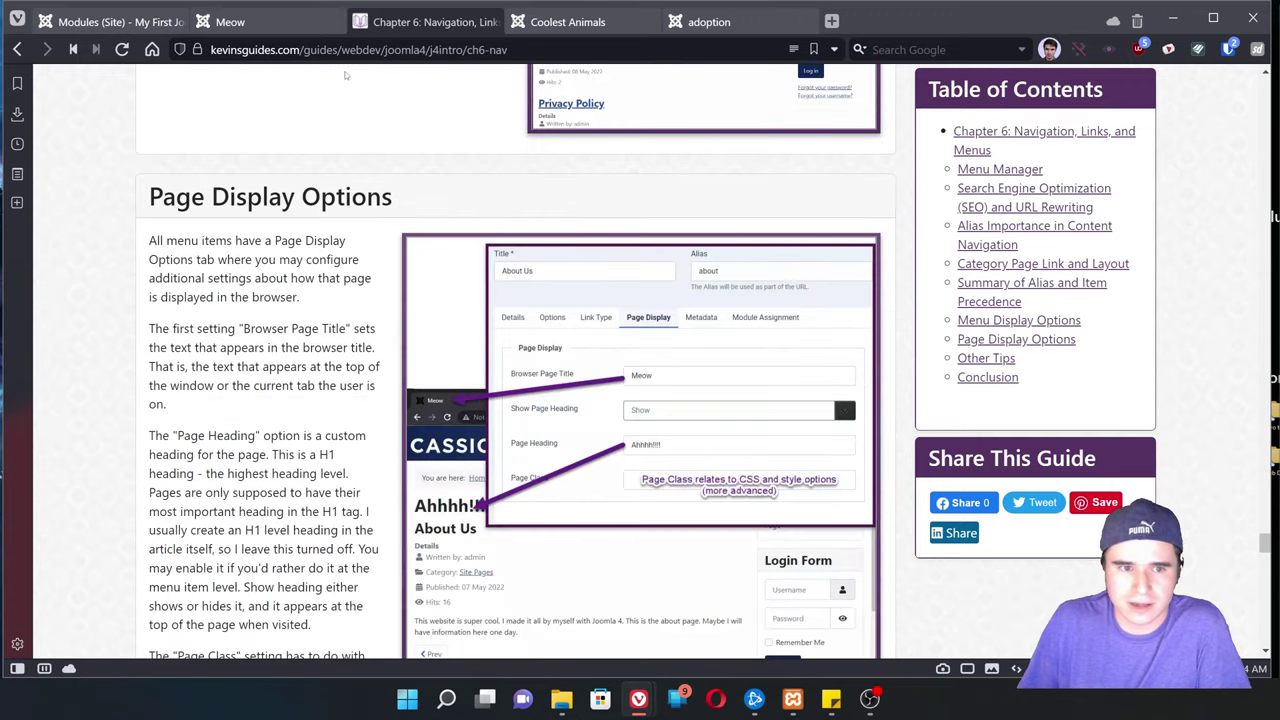
click(235, 22)
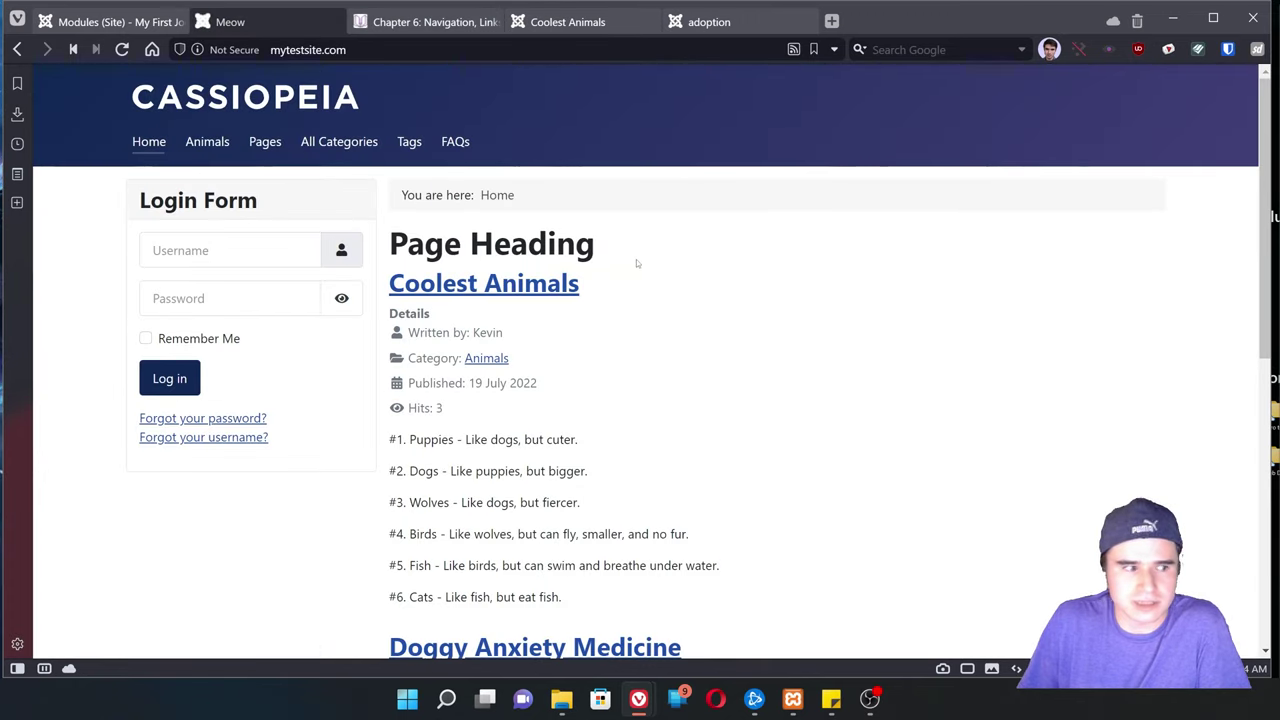